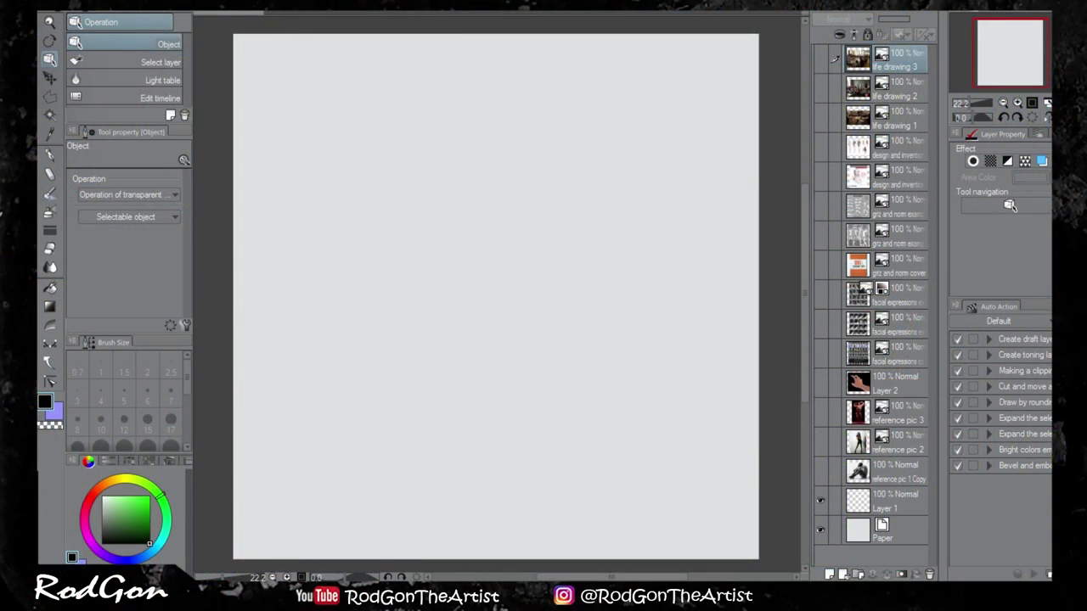
# - Handwrite "Hi" in black on a new layer with the G-pen at brush size 40
pyautogui.click(49, 155)
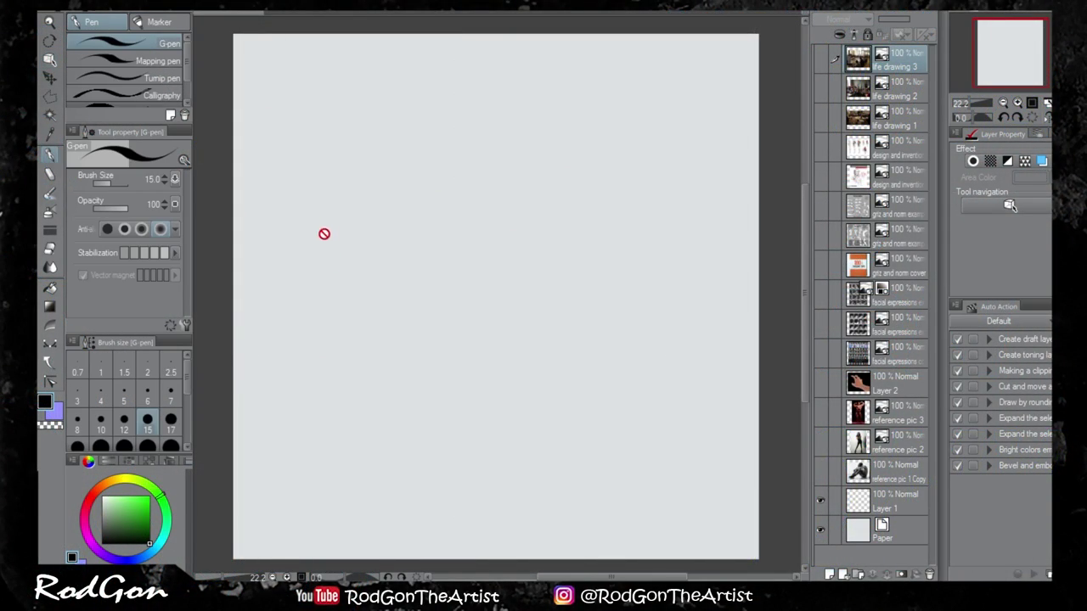
pyautogui.click(830, 575)
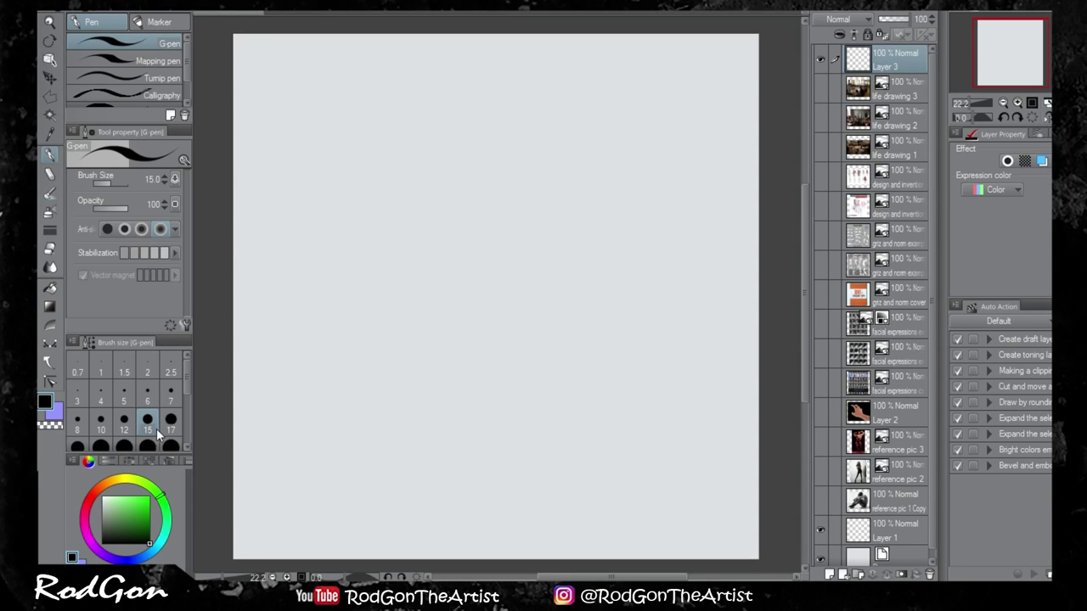
pyautogui.moveTo(185, 386); pyautogui.dragTo(184, 411)
pyautogui.click(147, 386)
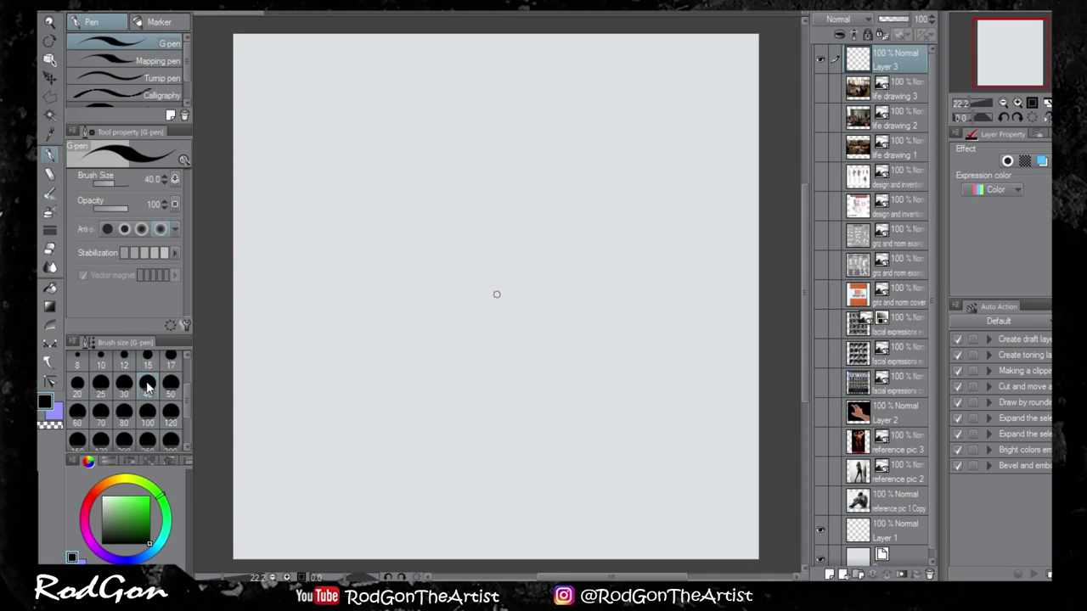
pyautogui.moveTo(301, 187); pyautogui.dragTo(328, 344)
pyautogui.moveTo(292, 290); pyautogui.dragTo(376, 274)
pyautogui.moveTo(350, 154); pyautogui.dragTo(392, 331)
pyautogui.moveTo(417, 258); pyautogui.dragTo(430, 321)
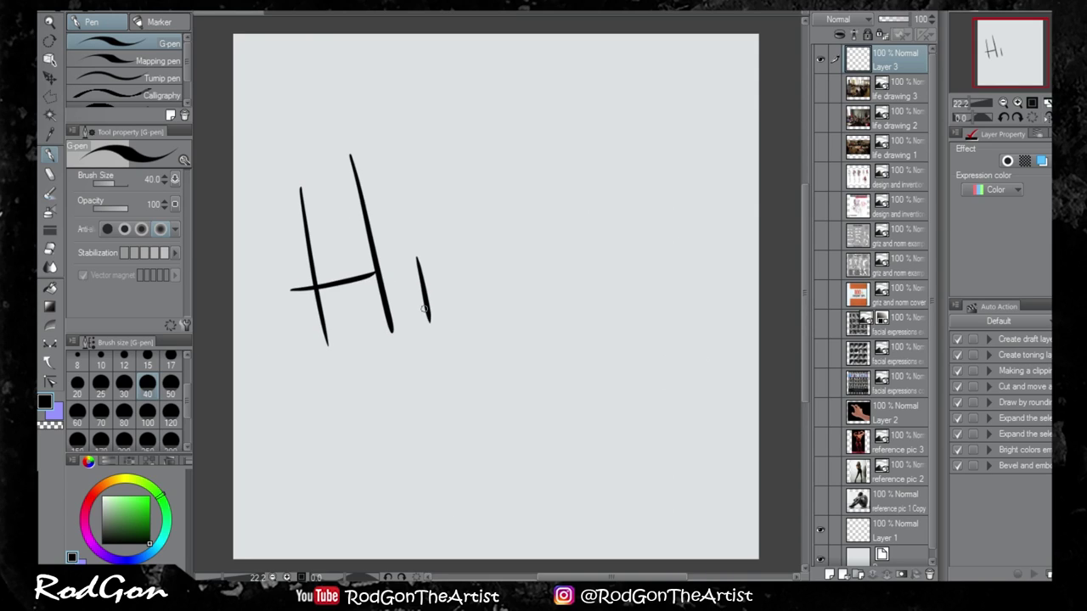
pyautogui.click(405, 215)
# - Draw a round cartoon face beside the word, with two line eyes, a smile, a small tongue and ears
pyautogui.moveTo(615, 127)
pyautogui.mouseDown()
pyautogui.moveTo(548, 380)
pyautogui.moveTo(582, 125)
pyautogui.mouseUp()
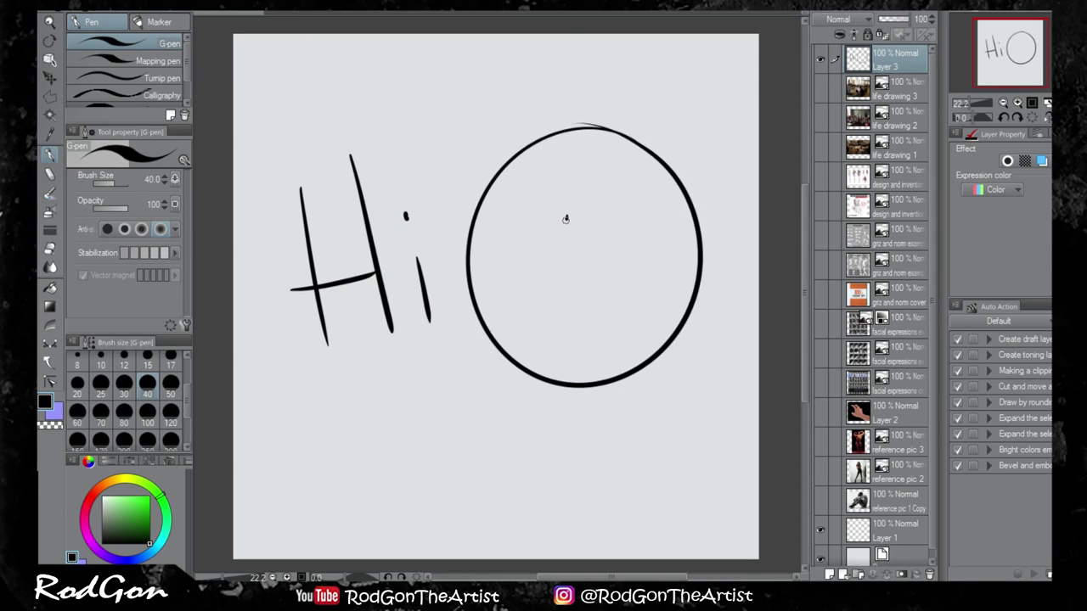
pyautogui.moveTo(565, 219); pyautogui.dragTo(564, 246)
pyautogui.moveTo(593, 218)
pyautogui.mouseDown()
pyautogui.moveTo(590, 245)
pyautogui.moveTo(633, 248)
pyautogui.mouseUp()
pyautogui.moveTo(597, 289); pyautogui.dragTo(618, 280)
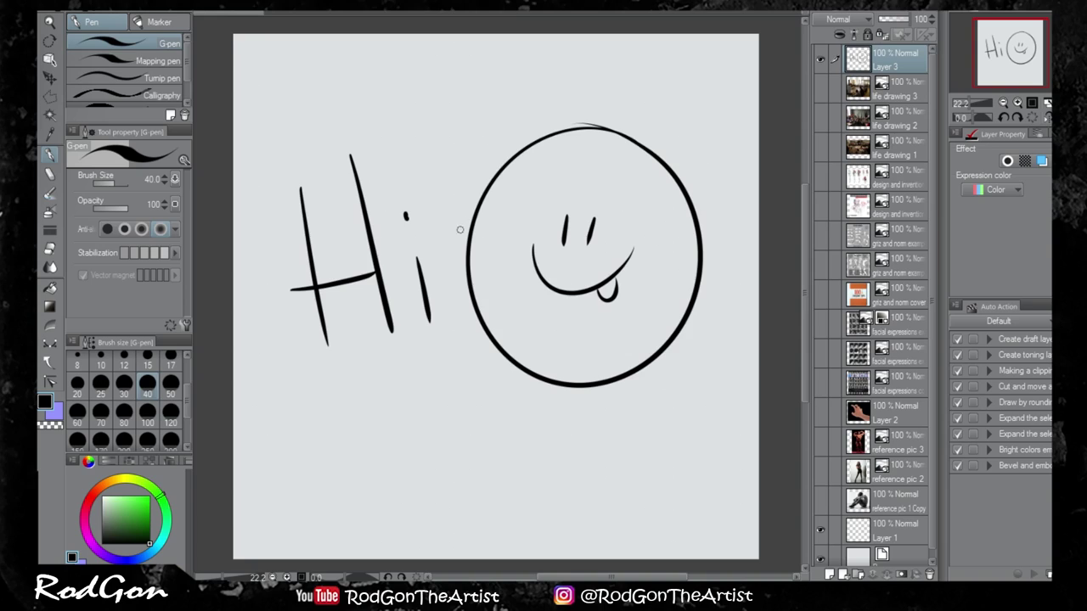
pyautogui.moveTo(467, 253)
pyautogui.mouseDown()
pyautogui.moveTo(443, 279)
pyautogui.moveTo(472, 307)
pyautogui.mouseUp()
pyautogui.moveTo(702, 273)
pyautogui.mouseDown()
pyautogui.moveTo(720, 308)
pyautogui.moveTo(690, 321)
pyautogui.mouseUp()
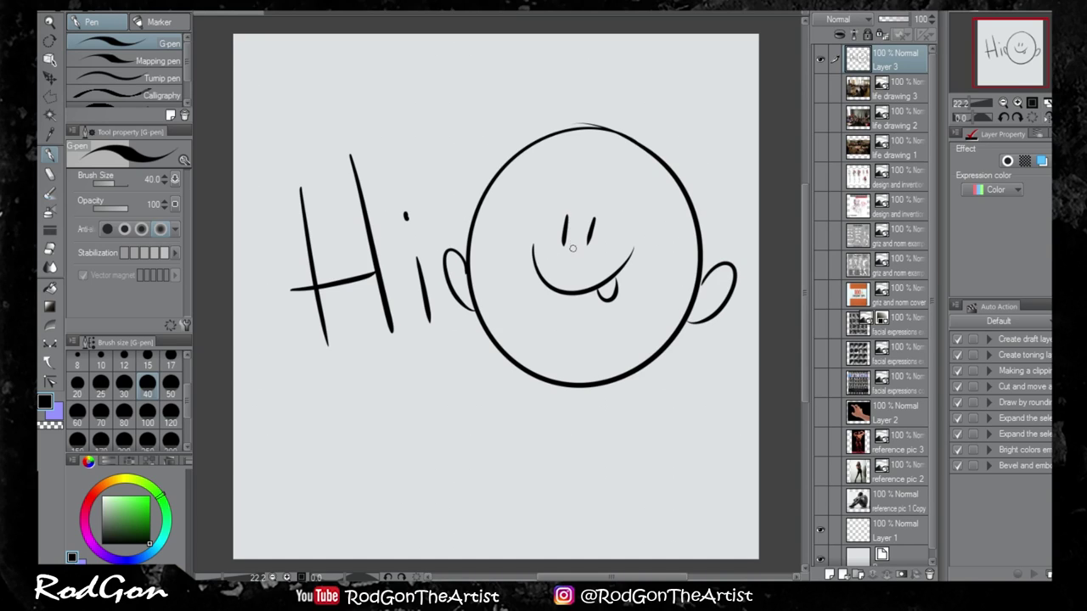
# - Add a nose, square glasses, eyebrows, a moustache and a stubbly chin beard to the face
pyautogui.moveTo(571, 248)
pyautogui.mouseDown()
pyautogui.moveTo(579, 200)
pyautogui.moveTo(533, 201)
pyautogui.moveTo(542, 245)
pyautogui.moveTo(577, 237)
pyautogui.moveTo(578, 250)
pyautogui.moveTo(591, 197)
pyautogui.moveTo(636, 206)
pyautogui.moveTo(584, 244)
pyautogui.mouseUp()
pyautogui.moveTo(527, 179)
pyautogui.mouseDown()
pyautogui.moveTo(563, 148)
pyautogui.moveTo(642, 178)
pyautogui.mouseUp()
pyautogui.moveTo(549, 262); pyautogui.dragTo(598, 273)
pyautogui.moveTo(507, 348)
pyautogui.mouseDown()
pyautogui.moveTo(536, 362)
pyautogui.moveTo(543, 383)
pyautogui.moveTo(560, 372)
pyautogui.moveTo(572, 383)
pyautogui.moveTo(626, 381)
pyautogui.mouseUp()
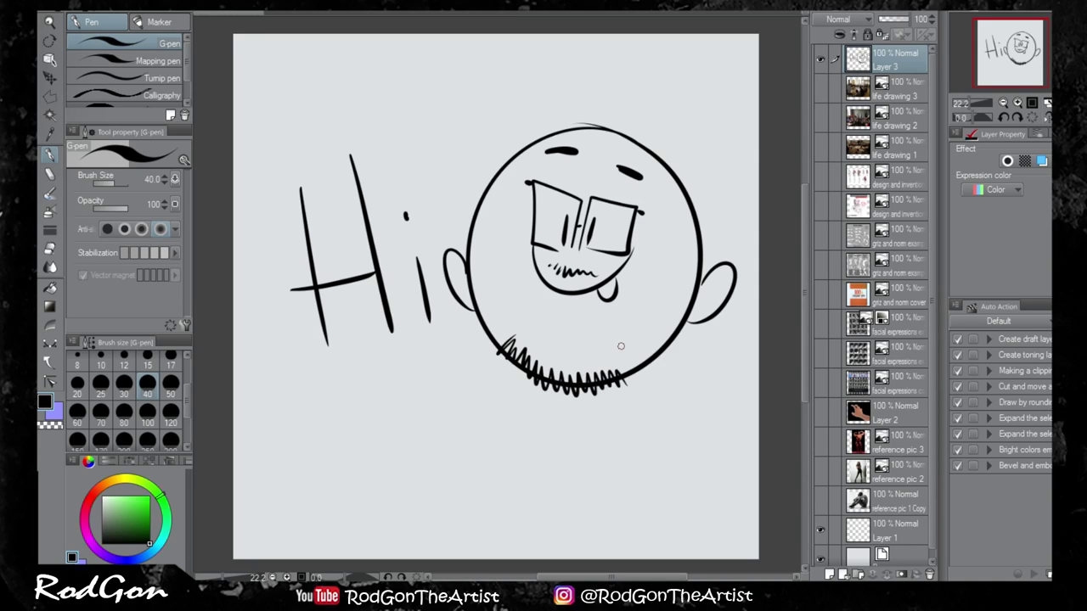
pyautogui.moveTo(547, 312); pyautogui.dragTo(563, 328)
# - Draw short cheek marks at the ends of the smile and side arms on the glasses
pyautogui.moveTo(530, 246); pyautogui.dragTo(515, 248)
pyautogui.moveTo(631, 252); pyautogui.dragTo(647, 263)
pyautogui.moveTo(527, 181); pyautogui.dragTo(473, 191)
pyautogui.moveTo(647, 213); pyautogui.dragTo(715, 246)
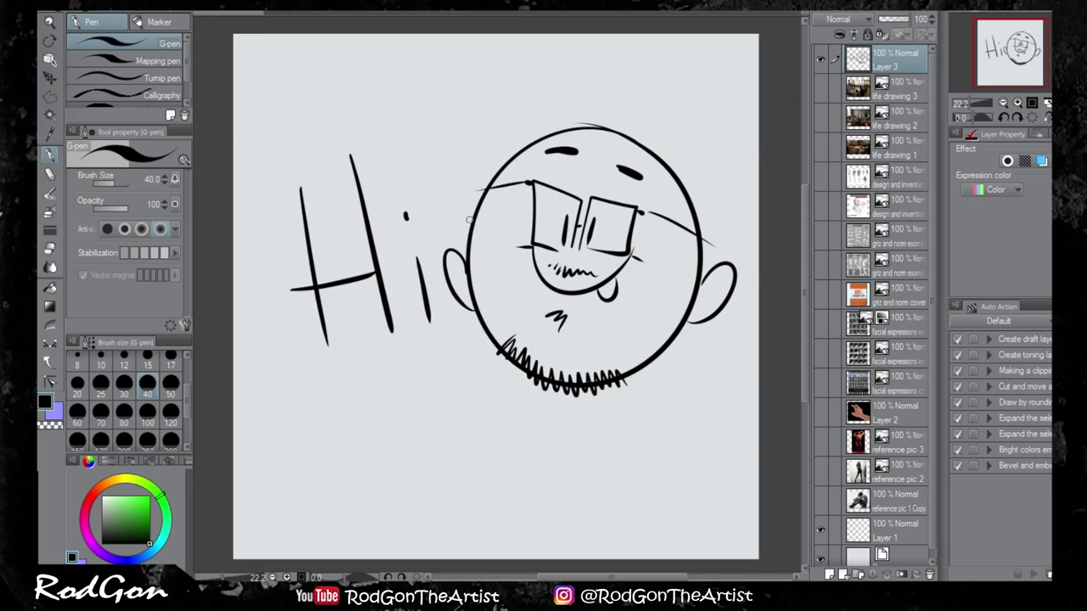
# - Draw short spiky hair strokes around the top of the head and inner lines in both ears
pyautogui.moveTo(490, 195)
pyautogui.mouseDown()
pyautogui.moveTo(470, 205)
pyautogui.moveTo(461, 250)
pyautogui.mouseUp()
pyautogui.moveTo(486, 182); pyautogui.dragTo(497, 186)
pyautogui.moveTo(493, 172); pyautogui.dragTo(511, 168)
pyautogui.moveTo(507, 157)
pyautogui.mouseDown()
pyautogui.moveTo(553, 126)
pyautogui.moveTo(588, 118)
pyautogui.moveTo(589, 128)
pyautogui.moveTo(635, 132)
pyautogui.moveTo(661, 150)
pyautogui.moveTo(662, 166)
pyautogui.moveTo(678, 159)
pyautogui.moveTo(675, 183)
pyautogui.moveTo(695, 176)
pyautogui.moveTo(687, 207)
pyautogui.moveTo(691, 234)
pyautogui.mouseUp()
pyautogui.moveTo(698, 231); pyautogui.dragTo(692, 240)
pyautogui.moveTo(719, 277); pyautogui.dragTo(699, 294)
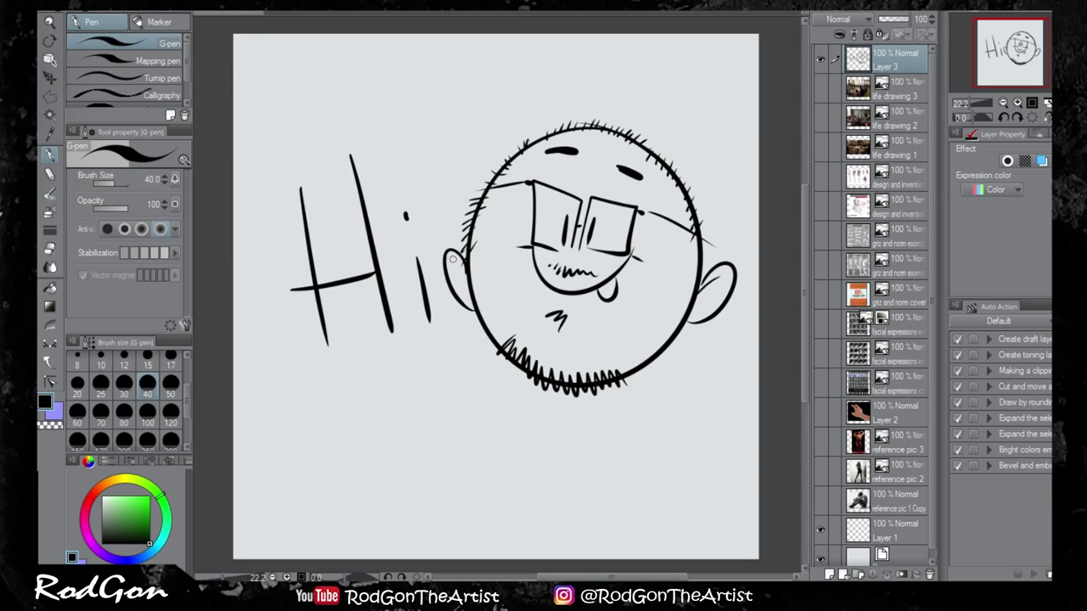
pyautogui.moveTo(451, 259); pyautogui.dragTo(467, 280)
# - Thicken the strokes of the "Hi" lettering and draw a small heart with a connecting line above the head
pyautogui.moveTo(406, 210); pyautogui.dragTo(406, 205)
pyautogui.moveTo(415, 254); pyautogui.dragTo(430, 324)
pyautogui.moveTo(418, 280); pyautogui.dragTo(428, 320)
pyautogui.moveTo(298, 187); pyautogui.dragTo(325, 344)
pyautogui.moveTo(348, 151); pyautogui.dragTo(391, 329)
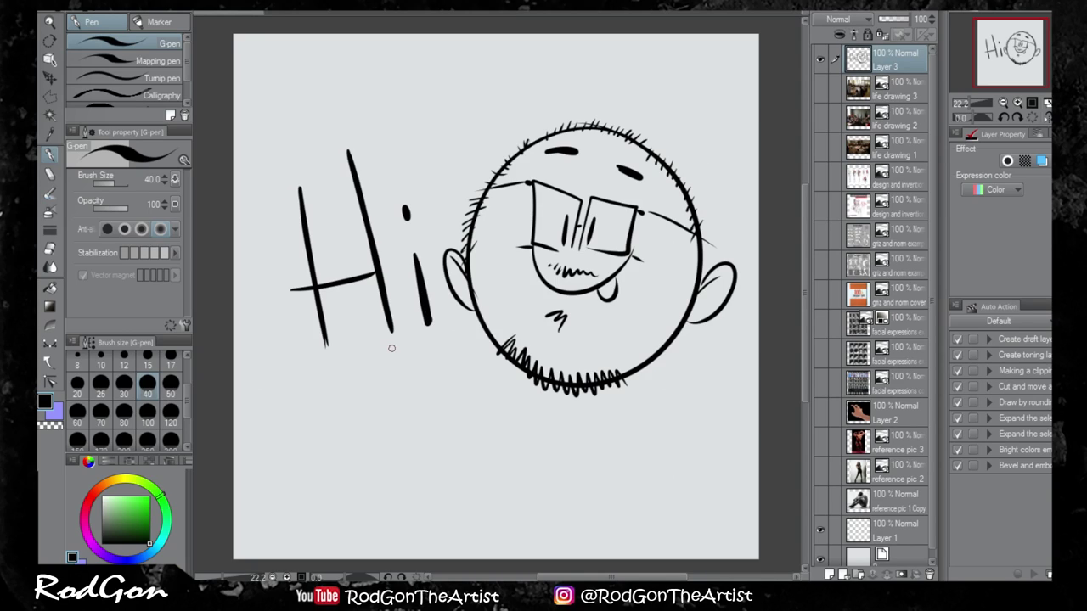
pyautogui.moveTo(294, 289); pyautogui.dragTo(387, 268)
pyautogui.moveTo(298, 186); pyautogui.dragTo(302, 261)
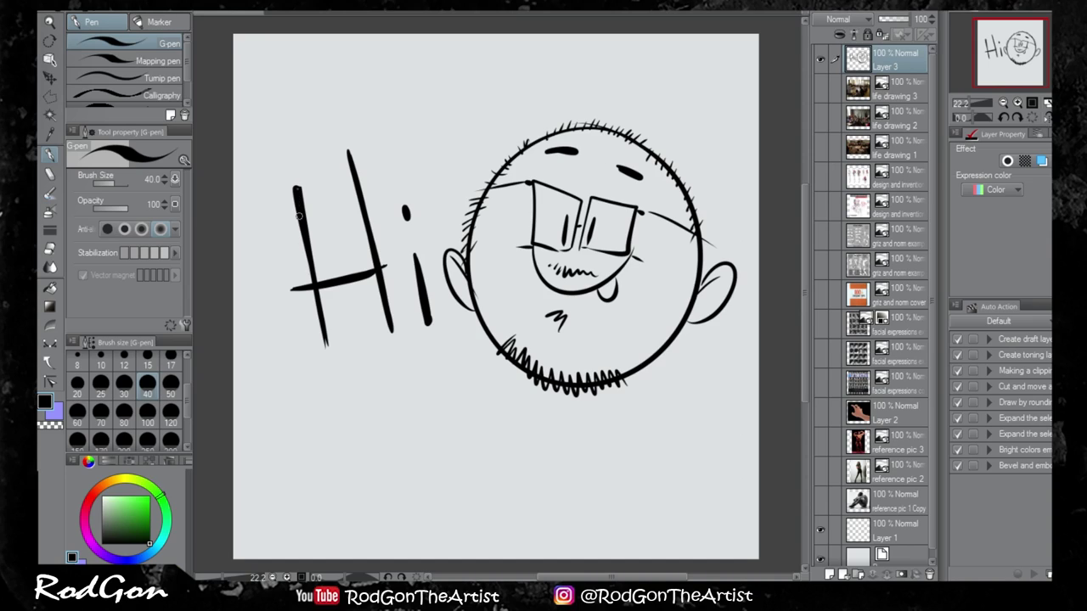
pyautogui.moveTo(348, 151); pyautogui.dragTo(366, 212)
pyautogui.moveTo(355, 166); pyautogui.dragTo(383, 308)
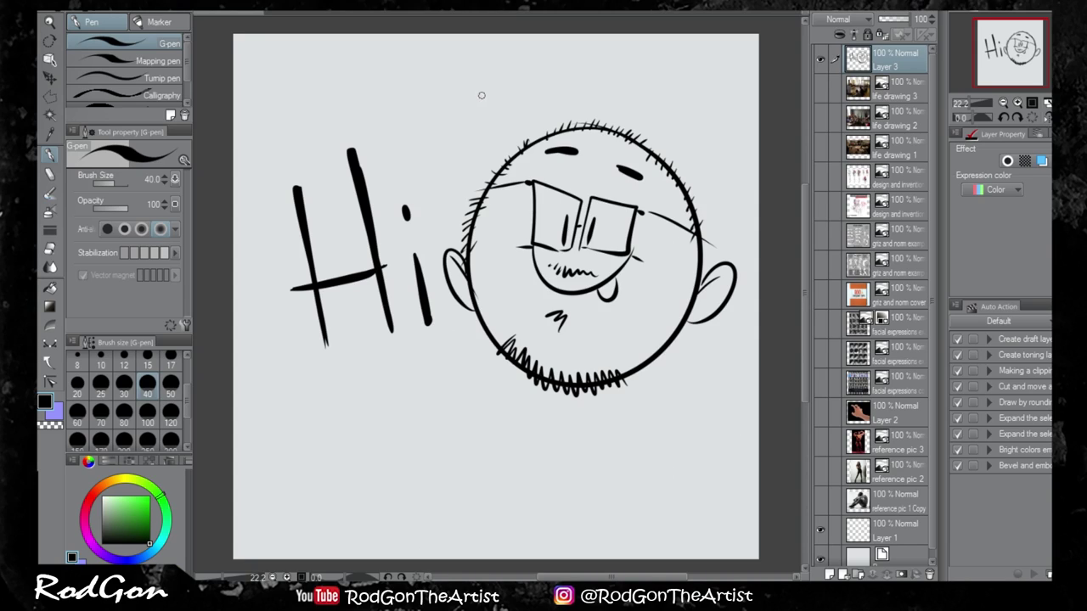
pyautogui.moveTo(481, 91)
pyautogui.mouseDown()
pyautogui.moveTo(493, 105)
pyautogui.moveTo(507, 80)
pyautogui.moveTo(515, 144)
pyautogui.mouseUp()
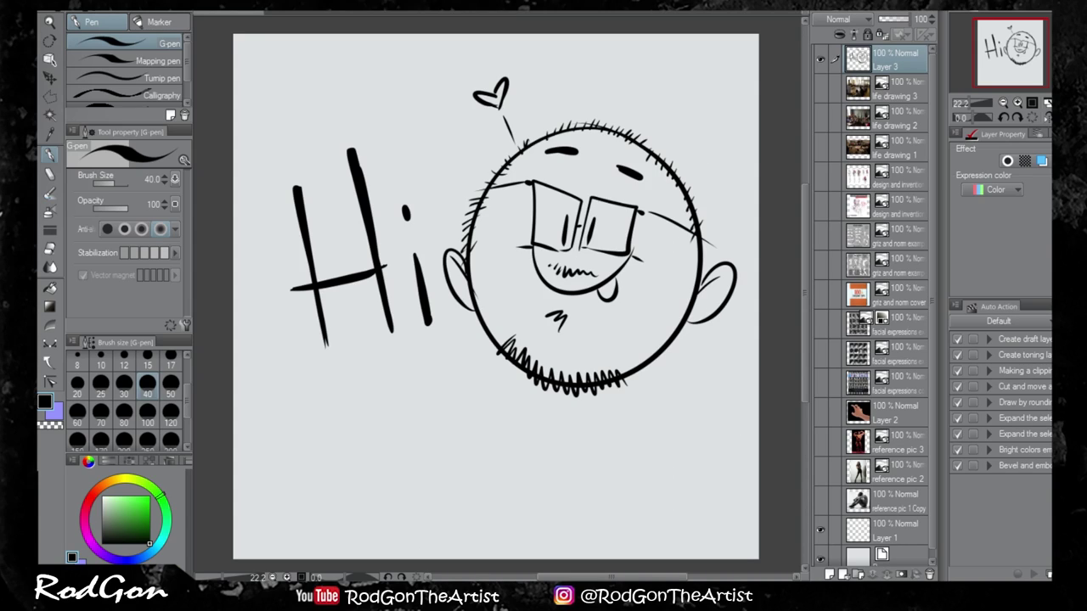
# - Hide Layer 3 and handwrite "Drawing From" across the upper part of the canvas on a new layer
pyautogui.click(819, 59)
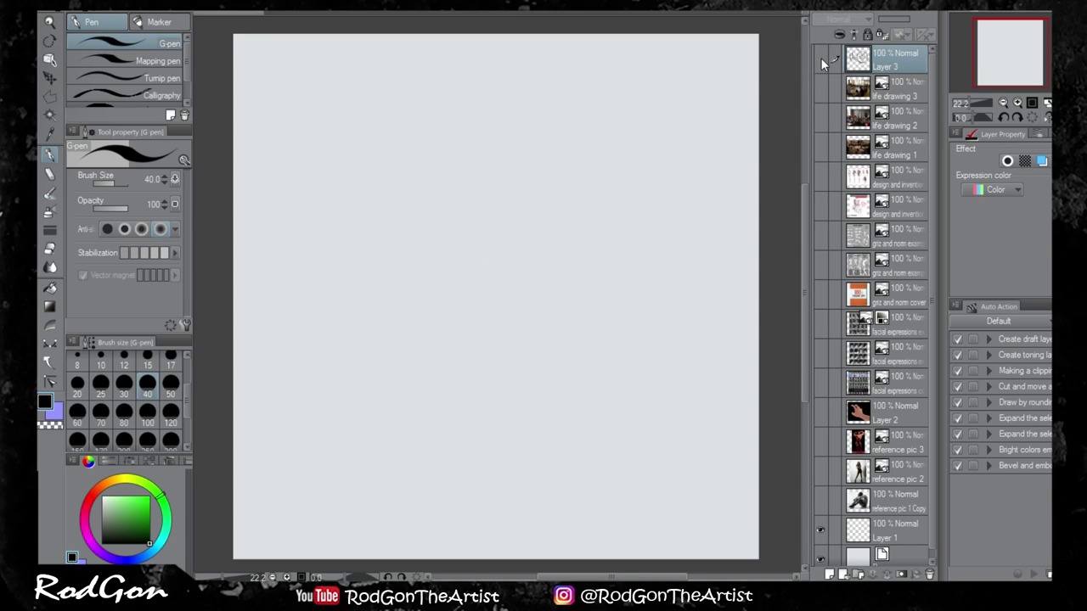
pyautogui.click(829, 575)
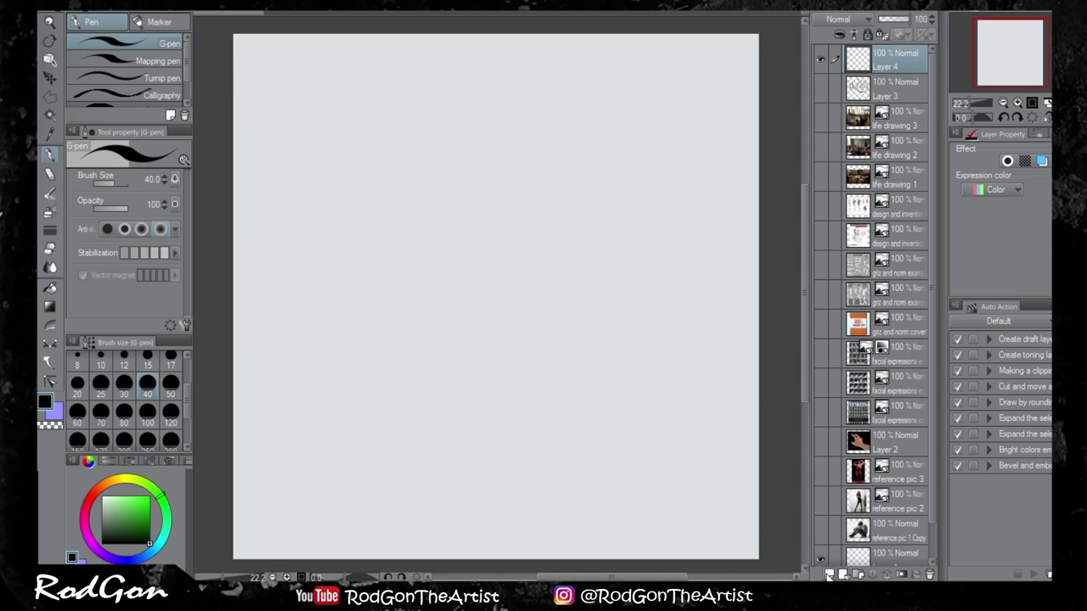
pyautogui.moveTo(287, 102); pyautogui.dragTo(302, 209)
pyautogui.moveTo(266, 93)
pyautogui.mouseDown()
pyautogui.moveTo(329, 112)
pyautogui.moveTo(293, 204)
pyautogui.mouseUp()
pyautogui.moveTo(351, 155)
pyautogui.mouseDown()
pyautogui.moveTo(357, 180)
pyautogui.moveTo(421, 177)
pyautogui.moveTo(461, 152)
pyautogui.moveTo(508, 157)
pyautogui.moveTo(522, 200)
pyautogui.mouseUp()
pyautogui.click(451, 87)
pyautogui.moveTo(605, 96); pyautogui.dragTo(585, 195)
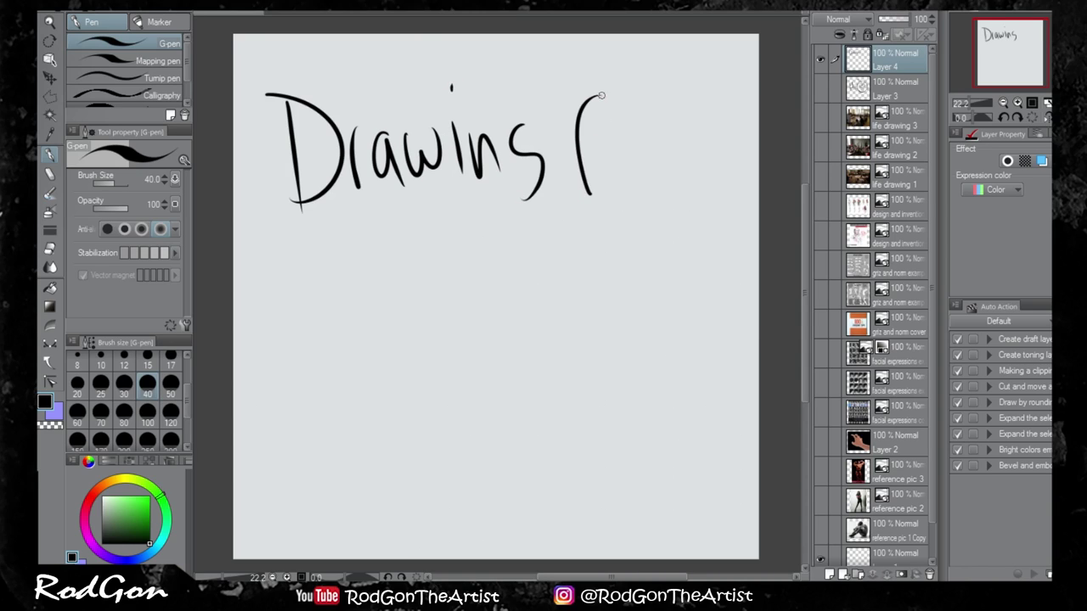
pyautogui.moveTo(579, 147); pyautogui.dragTo(605, 136)
pyautogui.moveTo(623, 163)
pyautogui.mouseDown()
pyautogui.moveTo(626, 180)
pyautogui.moveTo(638, 149)
pyautogui.mouseUp()
pyautogui.moveTo(655, 146); pyautogui.dragTo(652, 148)
pyautogui.moveTo(673, 178)
pyautogui.mouseDown()
pyautogui.moveTo(679, 157)
pyautogui.moveTo(725, 188)
pyautogui.mouseUp()
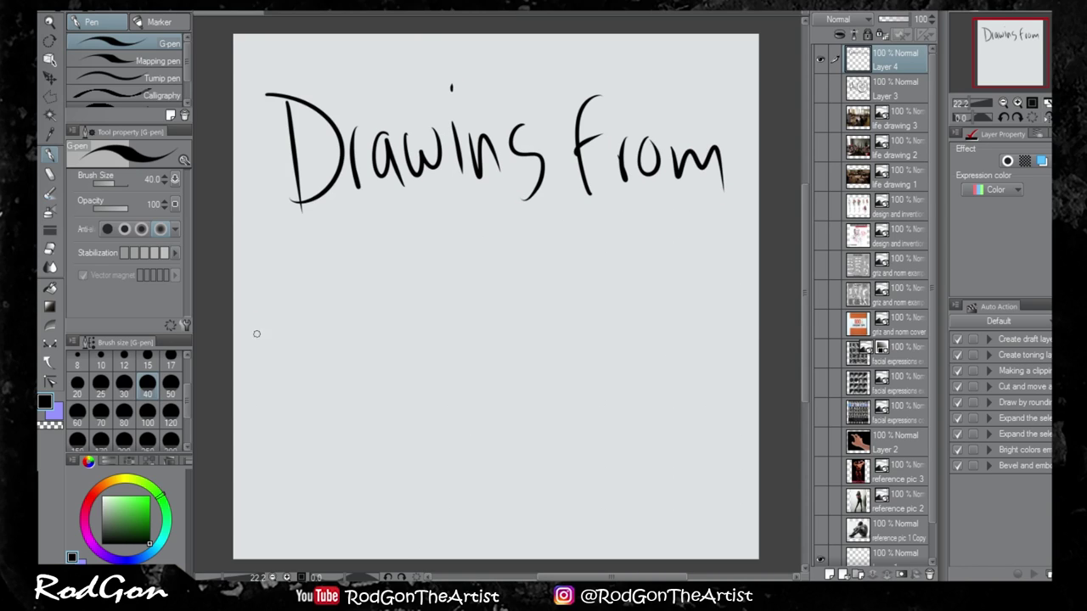
# - Handwrite "References!" below the first line of lettering
pyautogui.moveTo(255, 312); pyautogui.dragTo(277, 429)
pyautogui.moveTo(236, 327)
pyautogui.mouseDown()
pyautogui.moveTo(235, 311)
pyautogui.moveTo(330, 422)
pyautogui.mouseUp()
pyautogui.moveTo(314, 369)
pyautogui.mouseDown()
pyautogui.moveTo(373, 324)
pyautogui.moveTo(381, 280)
pyautogui.mouseUp()
pyautogui.moveTo(370, 347)
pyautogui.mouseDown()
pyautogui.moveTo(397, 332)
pyautogui.moveTo(433, 365)
pyautogui.mouseUp()
pyautogui.moveTo(436, 370)
pyautogui.mouseDown()
pyautogui.moveTo(465, 308)
pyautogui.moveTo(513, 350)
pyautogui.moveTo(564, 360)
pyautogui.mouseUp()
pyautogui.moveTo(567, 323); pyautogui.dragTo(630, 344)
pyautogui.moveTo(615, 303); pyautogui.dragTo(675, 338)
pyautogui.moveTo(687, 272)
pyautogui.mouseDown()
pyautogui.moveTo(702, 289)
pyautogui.moveTo(669, 343)
pyautogui.mouseUp()
pyautogui.moveTo(734, 216); pyautogui.dragTo(729, 290)
pyautogui.click(731, 351)
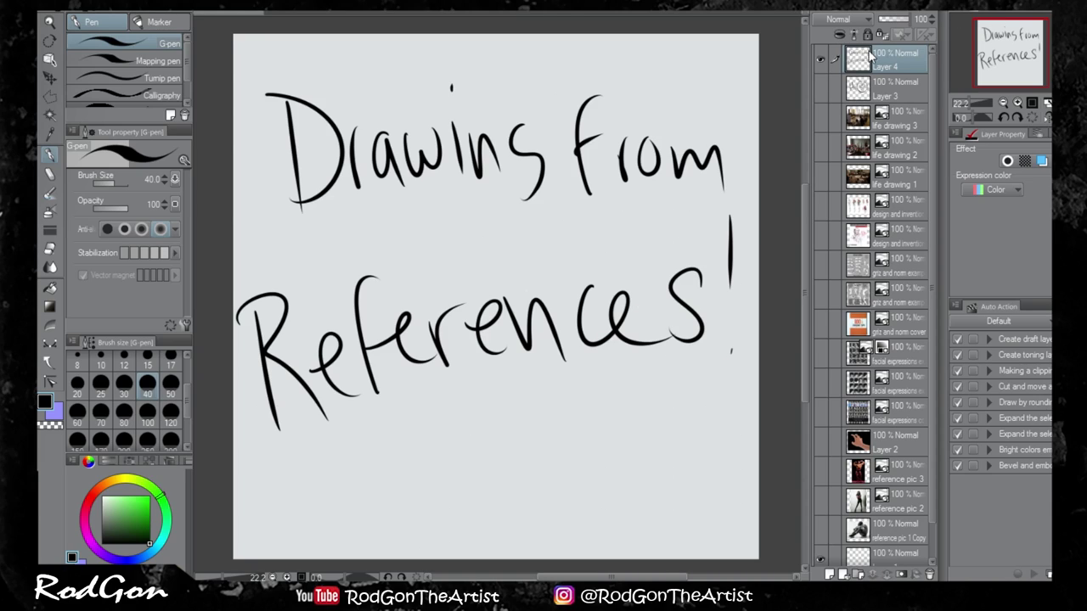
# - Hide the lettering on Layer 4 and show the reference pic 3 layer
pyautogui.click(821, 59)
pyautogui.scroll(-1, 869, 503)
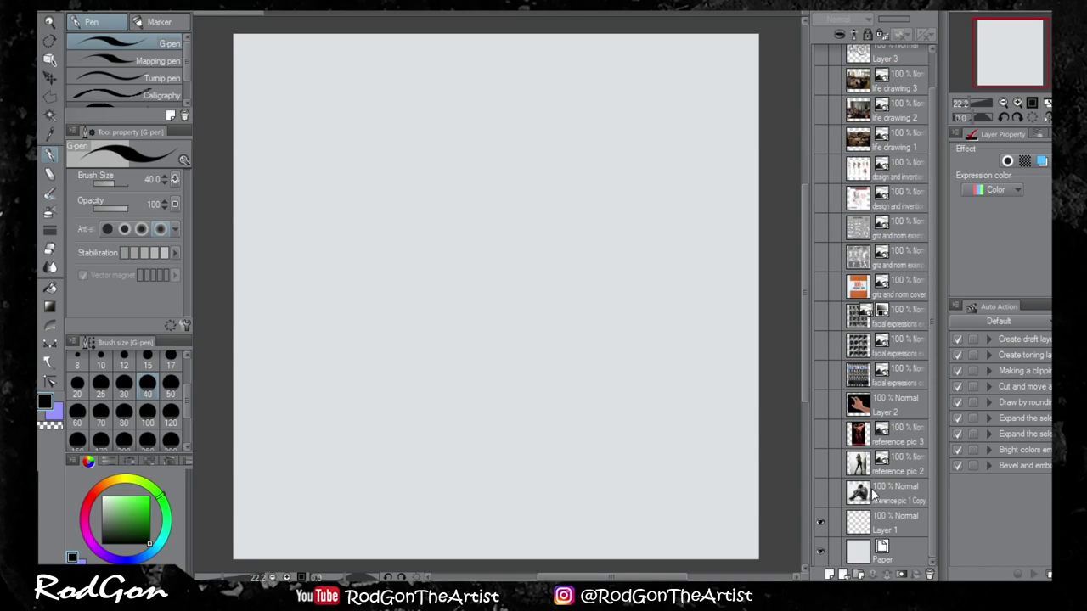
pyautogui.click(822, 435)
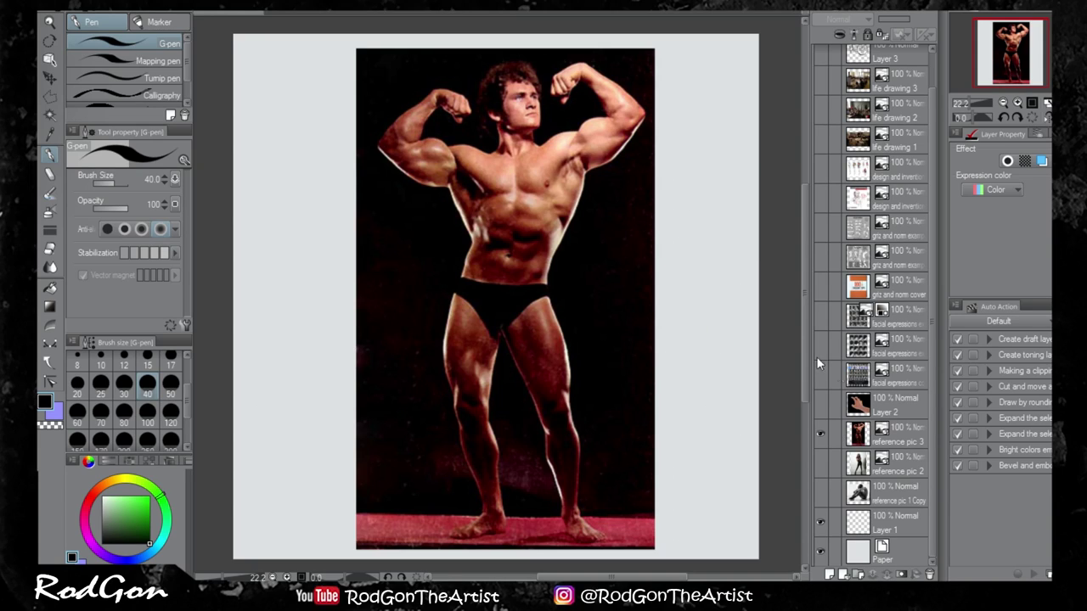
# - Lower the reference pic 3 layer's opacity to 41% and add two empty layers above it
pyautogui.click(871, 430)
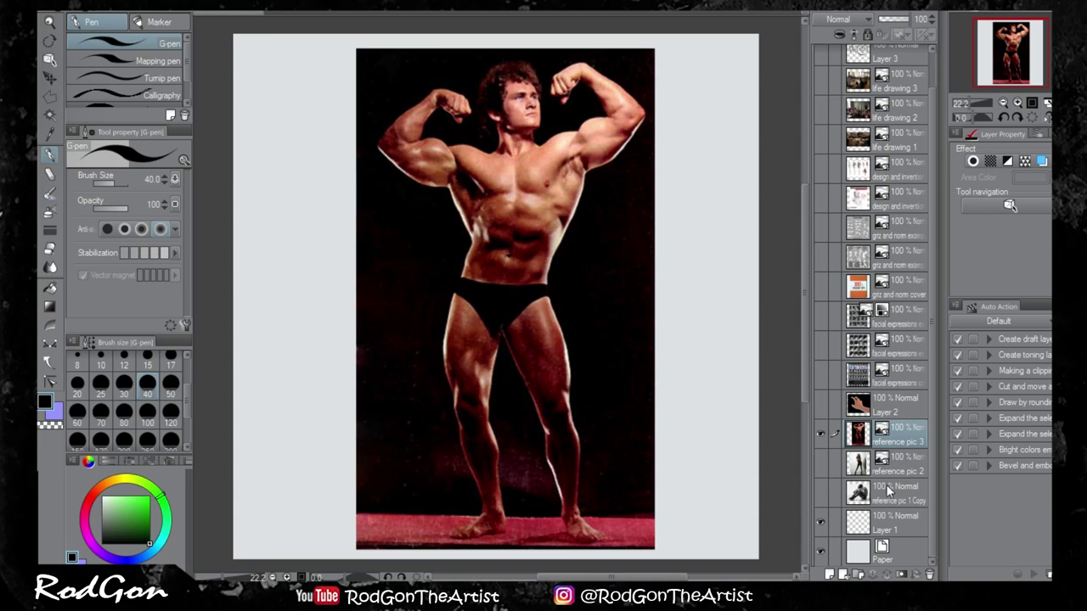
pyautogui.click(833, 575)
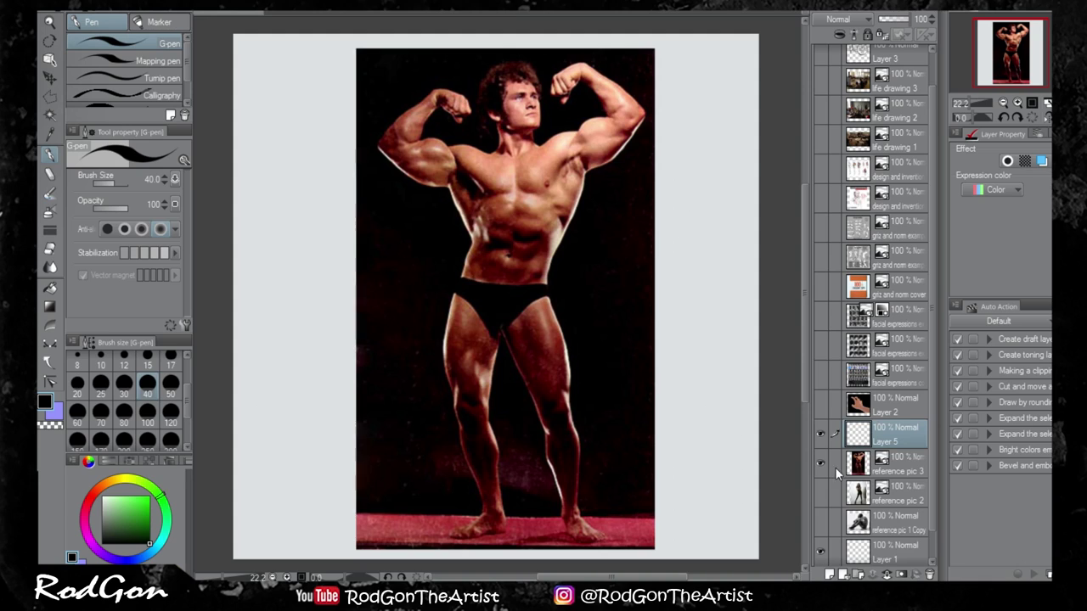
pyautogui.click(897, 468)
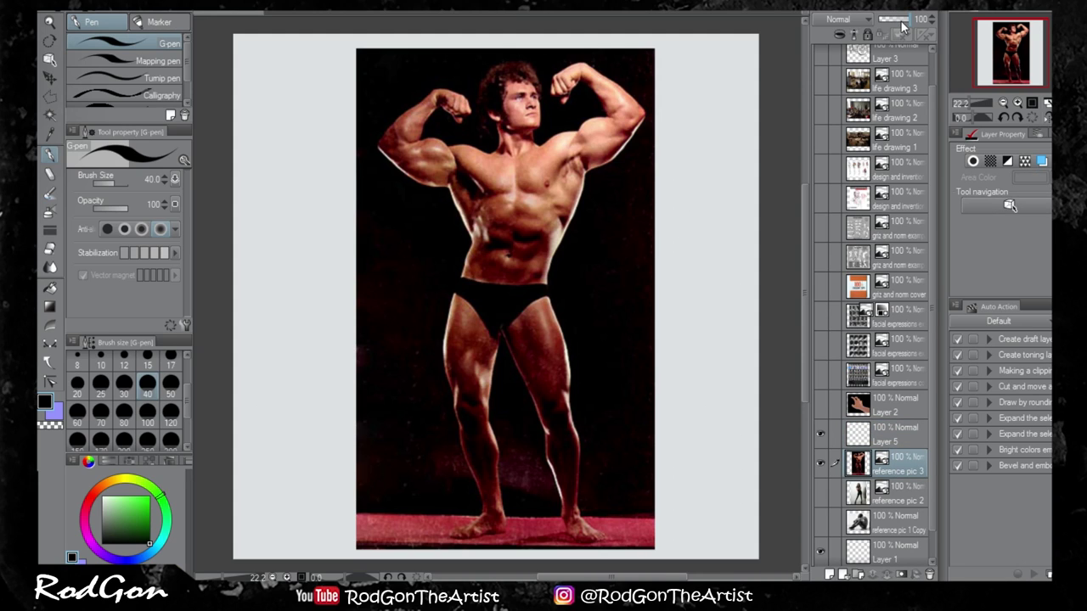
pyautogui.moveTo(906, 19)
pyautogui.mouseDown()
pyautogui.moveTo(884, 19)
pyautogui.moveTo(892, 27)
pyautogui.mouseUp()
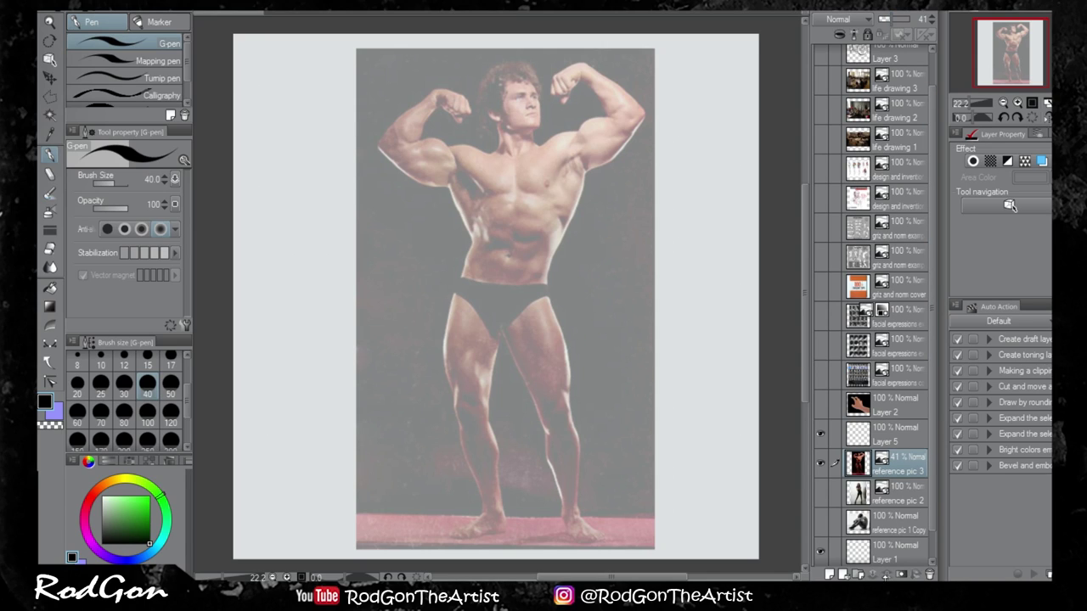
pyautogui.click(830, 576)
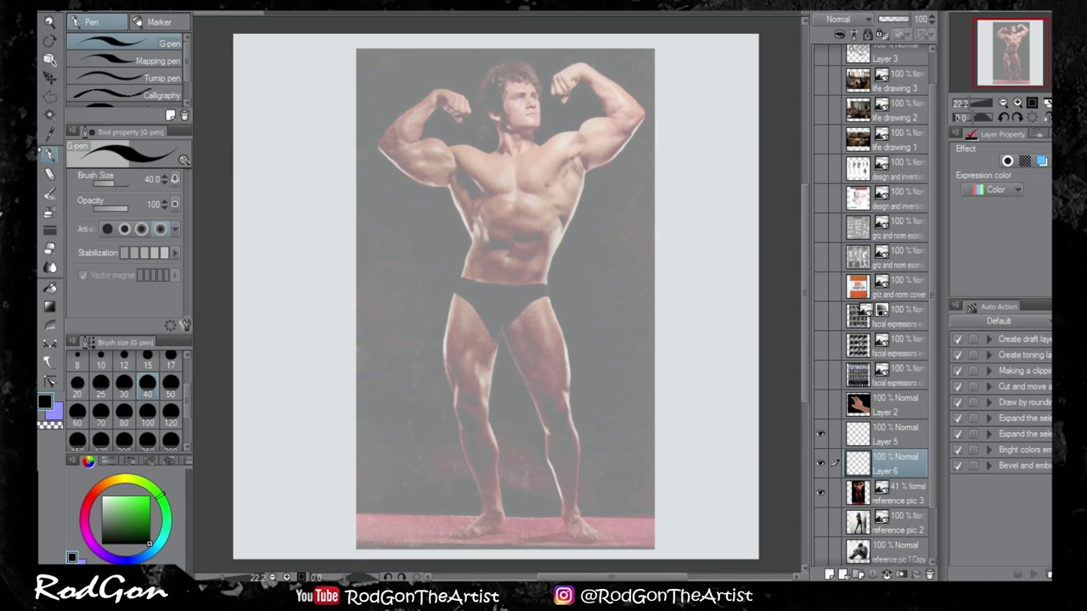
# - Set the G-pen to brush size 12 for tracing the figure's upper body
pyautogui.hotkey('ctrl', 'space')
pyautogui.click(476, 148)
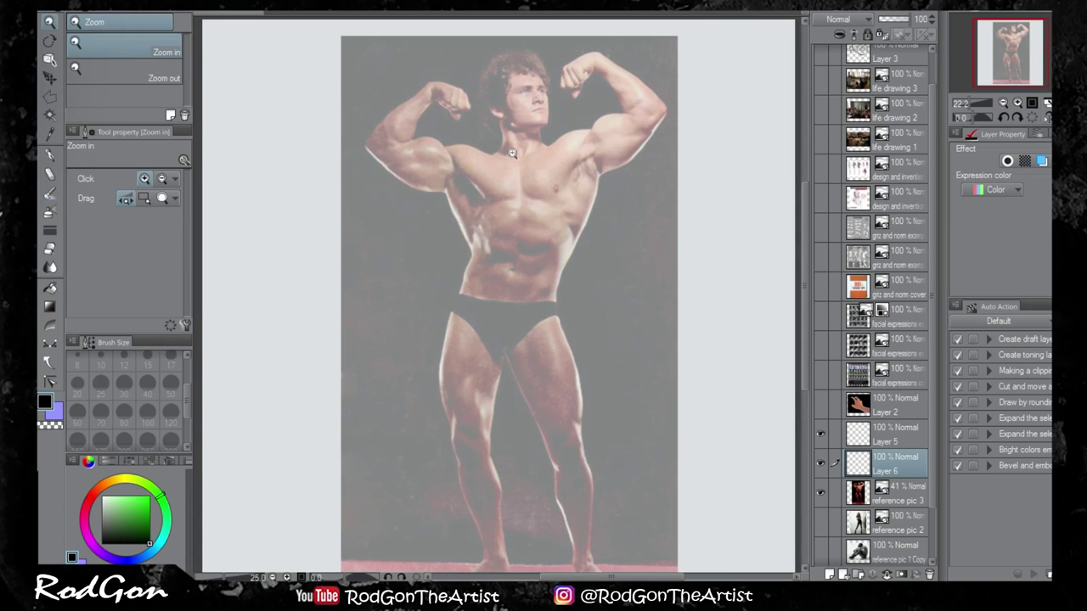
pyautogui.click(512, 153)
pyautogui.click(513, 153)
pyautogui.moveTo(506, 211); pyautogui.dragTo(514, 231)
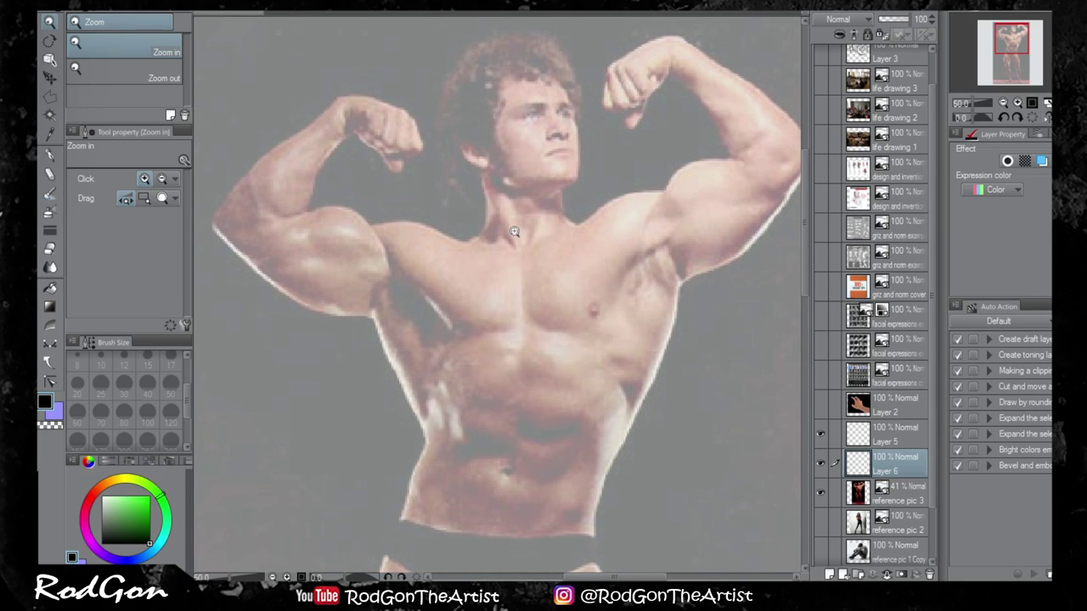
pyautogui.click(47, 151)
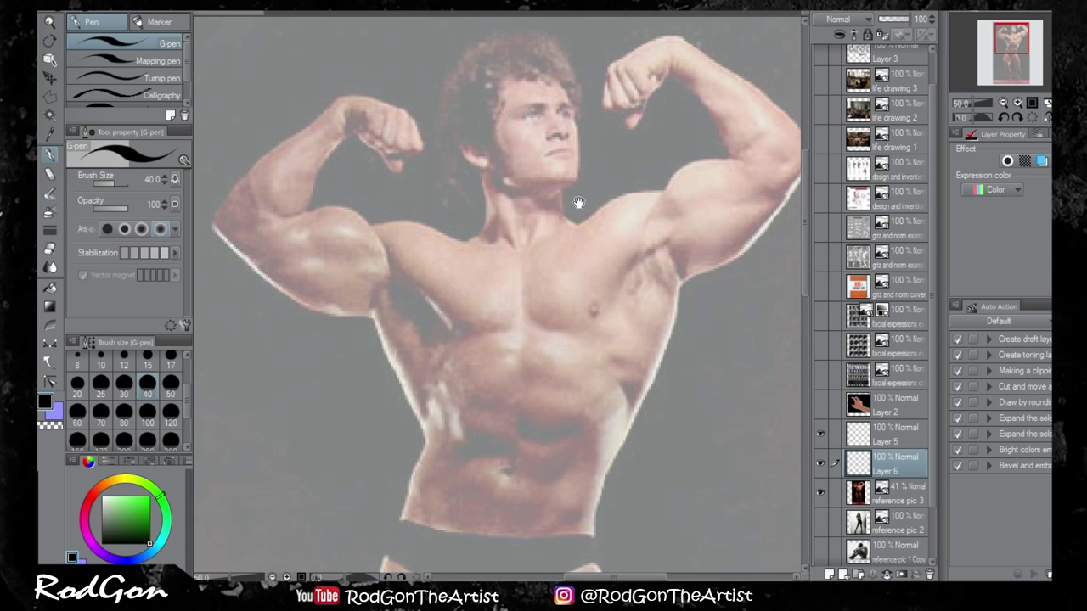
pyautogui.moveTo(560, 374)
pyautogui.mouseDown()
pyautogui.moveTo(628, 303)
pyautogui.moveTo(601, 362)
pyautogui.moveTo(537, 422)
pyautogui.mouseUp()
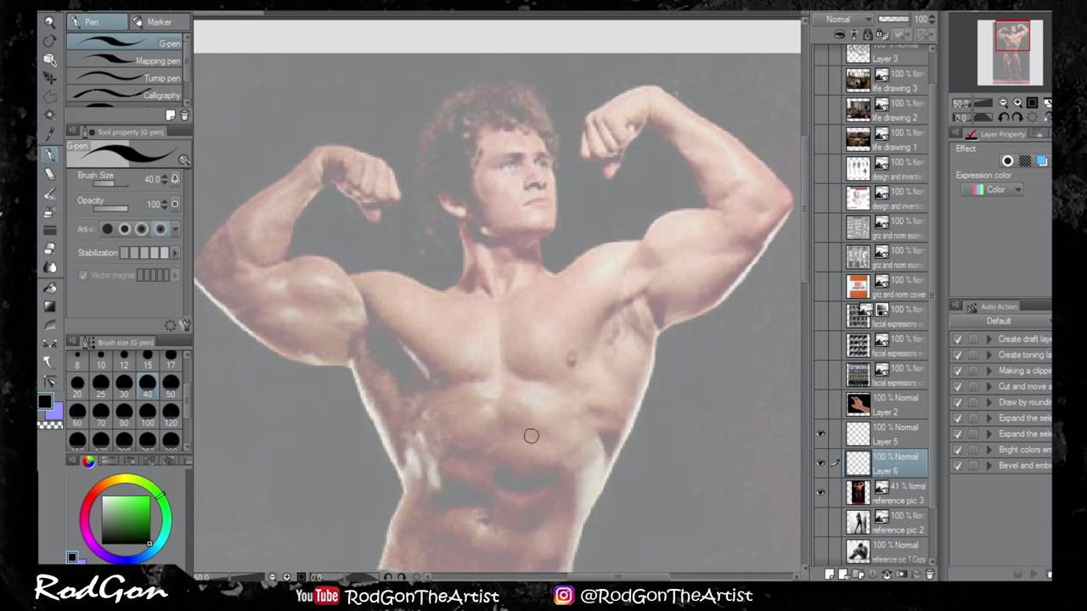
pyautogui.moveTo(597, 373)
pyautogui.mouseDown()
pyautogui.moveTo(548, 463)
pyautogui.moveTo(583, 377)
pyautogui.mouseUp()
pyautogui.click(49, 135)
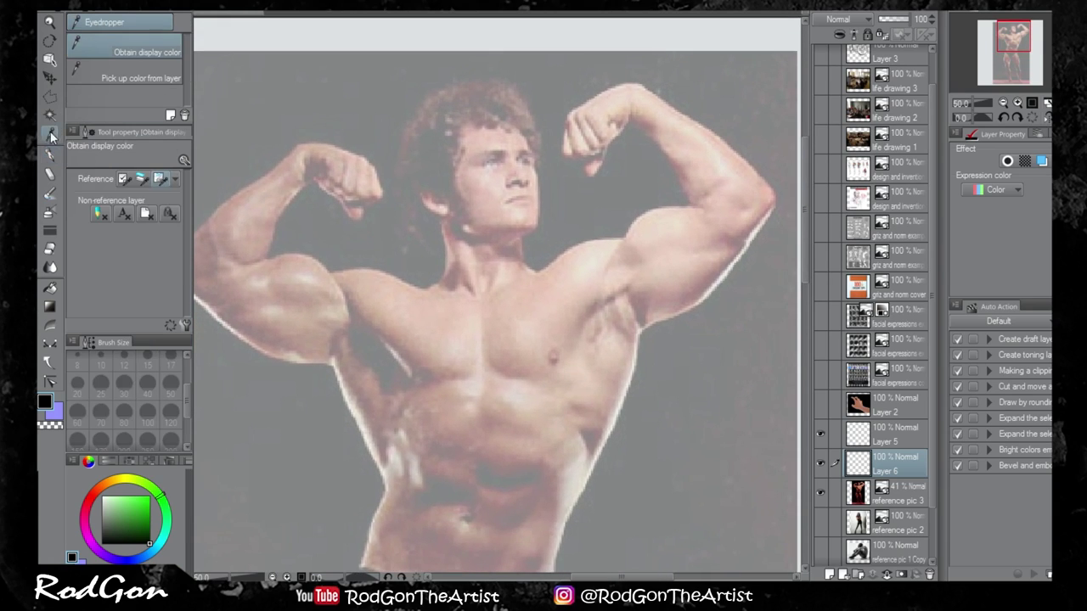
pyautogui.click(48, 153)
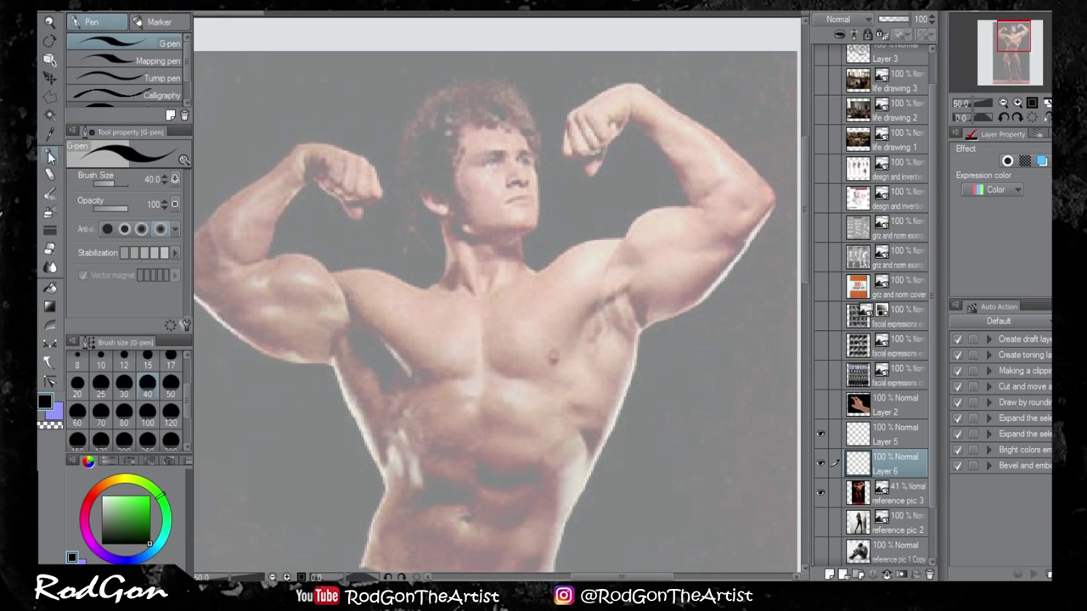
pyautogui.click(124, 360)
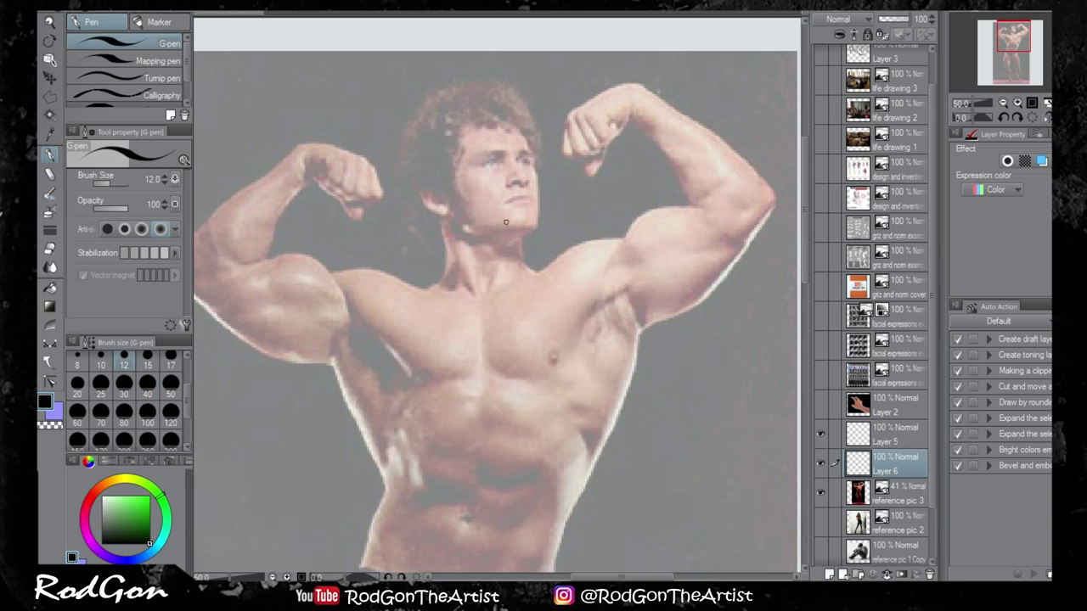
# - Sketch the head construction over the photo with a cranium circle, the face side, the jaw and the ear
pyautogui.moveTo(510, 110)
pyautogui.mouseDown()
pyautogui.moveTo(445, 177)
pyautogui.moveTo(479, 93)
pyautogui.moveTo(490, 198)
pyautogui.moveTo(445, 102)
pyautogui.moveTo(533, 156)
pyautogui.moveTo(420, 155)
pyautogui.moveTo(499, 99)
pyautogui.moveTo(482, 191)
pyautogui.moveTo(425, 161)
pyautogui.mouseUp()
pyautogui.moveTo(528, 125)
pyautogui.mouseDown()
pyautogui.moveTo(535, 228)
pyautogui.moveTo(536, 216)
pyautogui.moveTo(512, 240)
pyautogui.moveTo(534, 229)
pyautogui.moveTo(455, 197)
pyautogui.mouseUp()
pyautogui.moveTo(524, 230)
pyautogui.mouseDown()
pyautogui.moveTo(473, 232)
pyautogui.moveTo(456, 198)
pyautogui.mouseUp()
pyautogui.moveTo(510, 114)
pyautogui.mouseDown()
pyautogui.moveTo(525, 231)
pyautogui.moveTo(431, 109)
pyautogui.mouseUp()
pyautogui.moveTo(513, 91); pyautogui.dragTo(435, 119)
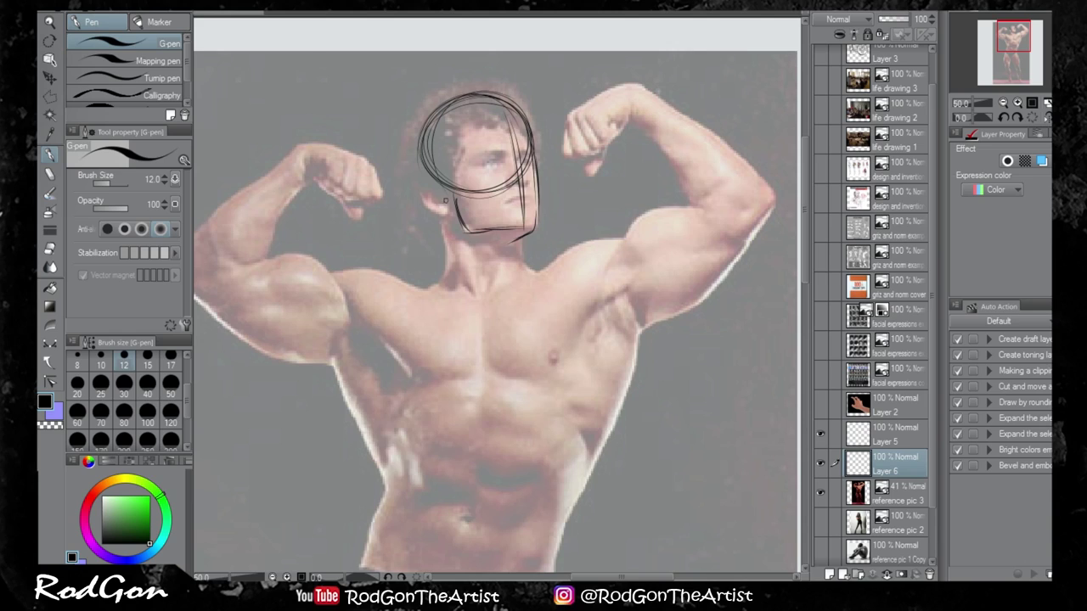
pyautogui.moveTo(445, 200)
pyautogui.mouseDown()
pyautogui.moveTo(427, 192)
pyautogui.moveTo(446, 204)
pyautogui.mouseUp()
pyautogui.moveTo(506, 277); pyautogui.dragTo(510, 242)
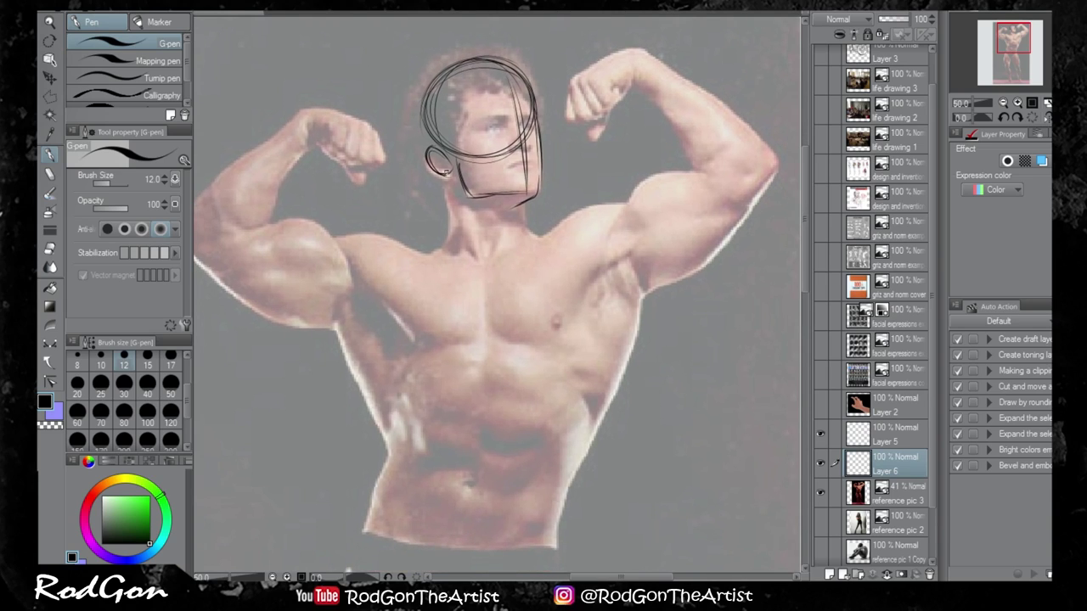
# - Trace both sides of the neck below the head construction and the underside of the jaw
pyautogui.moveTo(431, 155)
pyautogui.mouseDown()
pyautogui.moveTo(452, 176)
pyautogui.moveTo(444, 255)
pyautogui.mouseUp()
pyautogui.moveTo(505, 211); pyautogui.dragTo(488, 259)
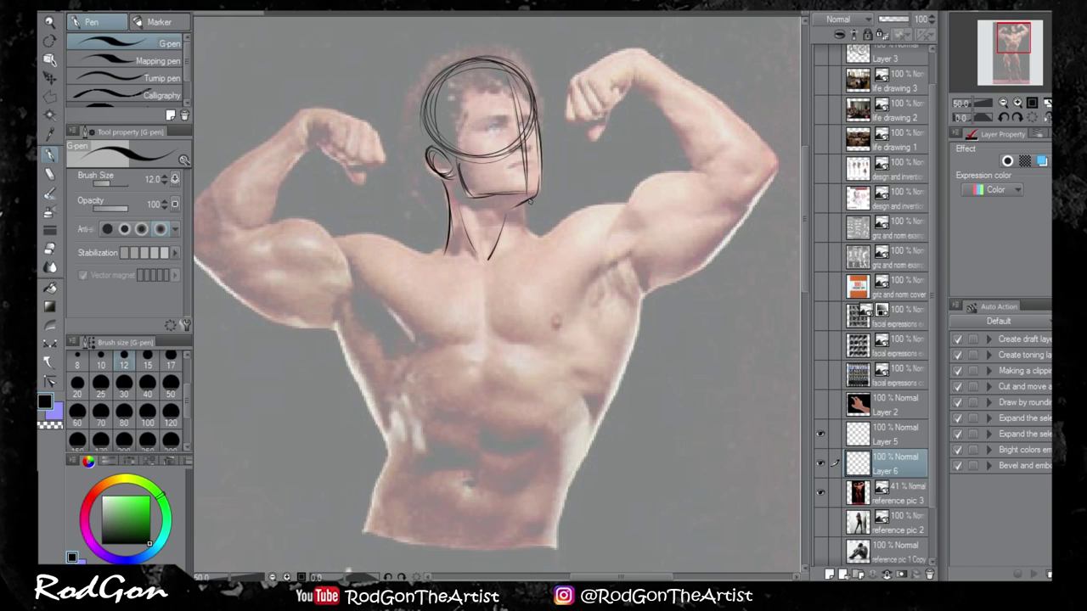
pyautogui.moveTo(471, 206); pyautogui.dragTo(513, 210)
pyautogui.moveTo(465, 199); pyautogui.dragTo(513, 209)
# - Sketch the brow, eye, nose and mouth over the face in the photo
pyautogui.scroll(2, 550, 246)
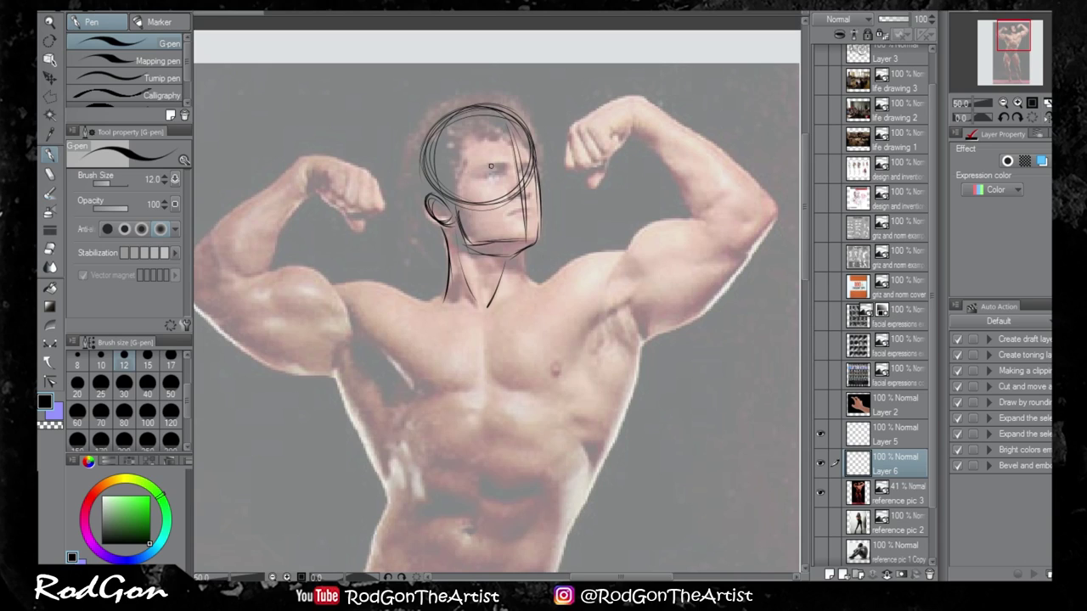
pyautogui.moveTo(511, 166)
pyautogui.mouseDown()
pyautogui.moveTo(508, 185)
pyautogui.moveTo(532, 190)
pyautogui.mouseUp()
pyautogui.moveTo(512, 210); pyautogui.dragTo(530, 209)
pyautogui.moveTo(488, 173); pyautogui.dragTo(506, 175)
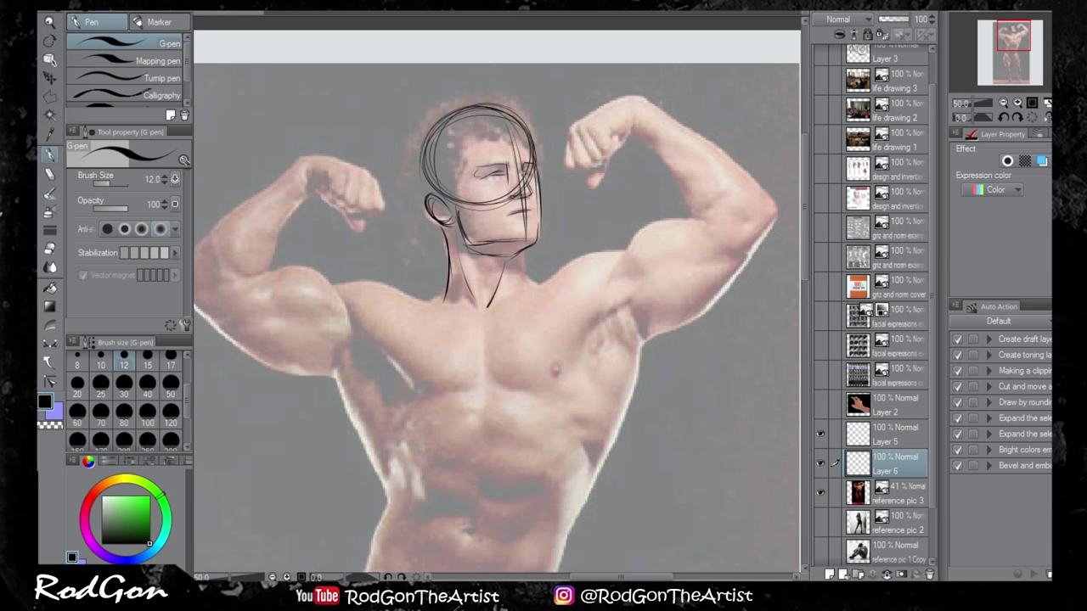
# - Trace the trapezius slopes, collarbones and pectorals, and divide the chest with a vertical centre line
pyautogui.moveTo(585, 360); pyautogui.dragTo(613, 271)
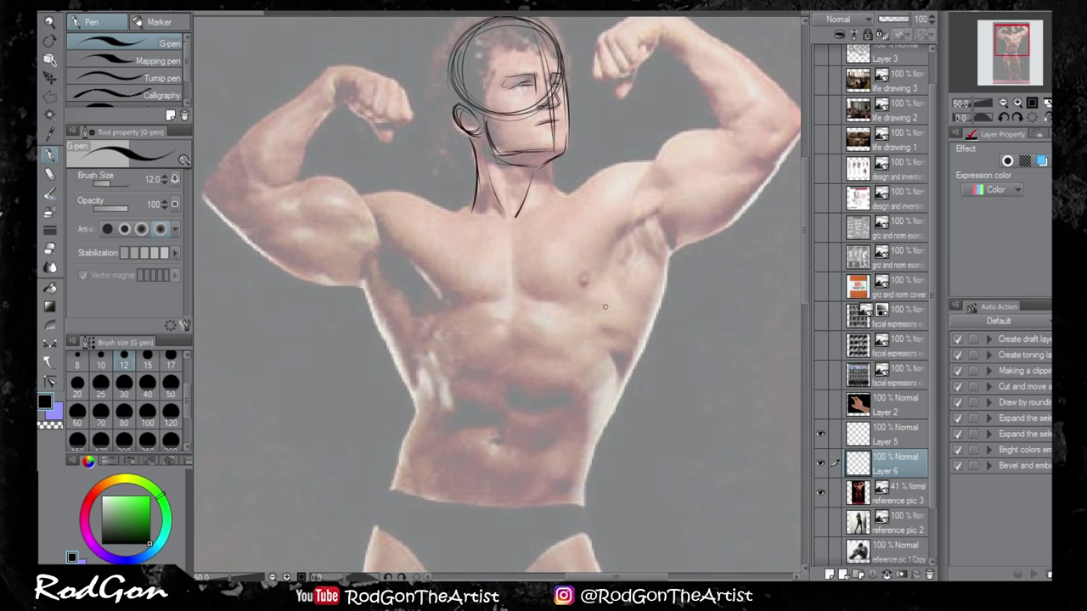
pyautogui.moveTo(473, 204); pyautogui.dragTo(448, 213)
pyautogui.moveTo(554, 162)
pyautogui.mouseDown()
pyautogui.moveTo(567, 194)
pyautogui.moveTo(557, 187)
pyautogui.moveTo(561, 197)
pyautogui.moveTo(513, 225)
pyautogui.moveTo(466, 218)
pyautogui.mouseUp()
pyautogui.moveTo(500, 282); pyautogui.dragTo(502, 258)
pyautogui.moveTo(396, 229)
pyautogui.mouseDown()
pyautogui.moveTo(456, 285)
pyautogui.moveTo(588, 284)
pyautogui.mouseUp()
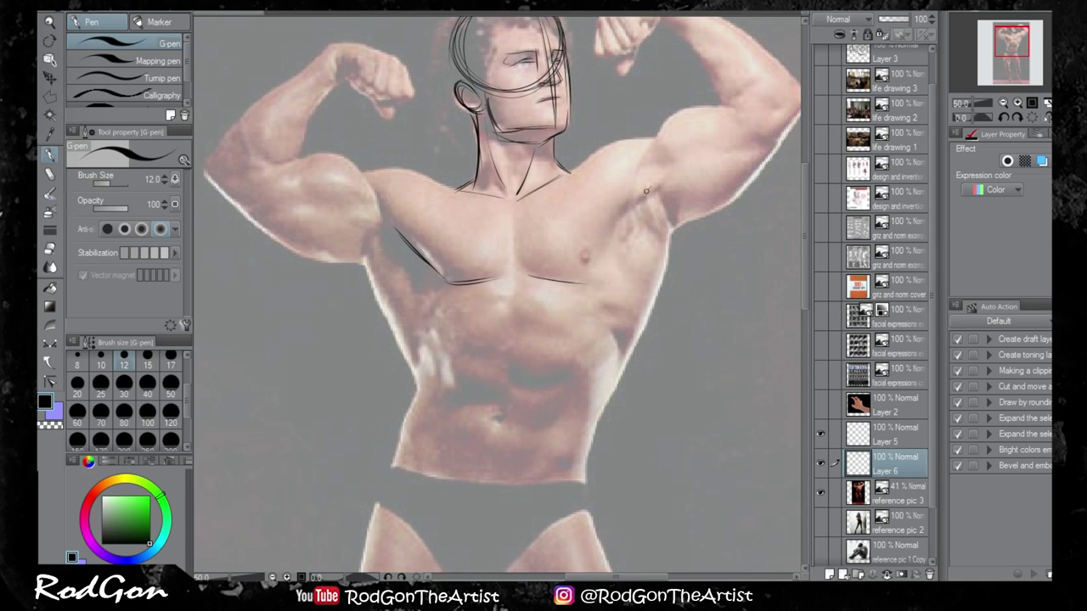
pyautogui.moveTo(663, 185); pyautogui.dragTo(574, 283)
pyautogui.moveTo(398, 169)
pyautogui.mouseDown()
pyautogui.moveTo(455, 194)
pyautogui.moveTo(510, 265)
pyautogui.mouseUp()
pyautogui.moveTo(594, 155); pyautogui.dragTo(558, 182)
# - Trace both outer contours of the torso from the armpits down to the hips
pyautogui.moveTo(536, 277); pyautogui.dragTo(565, 215)
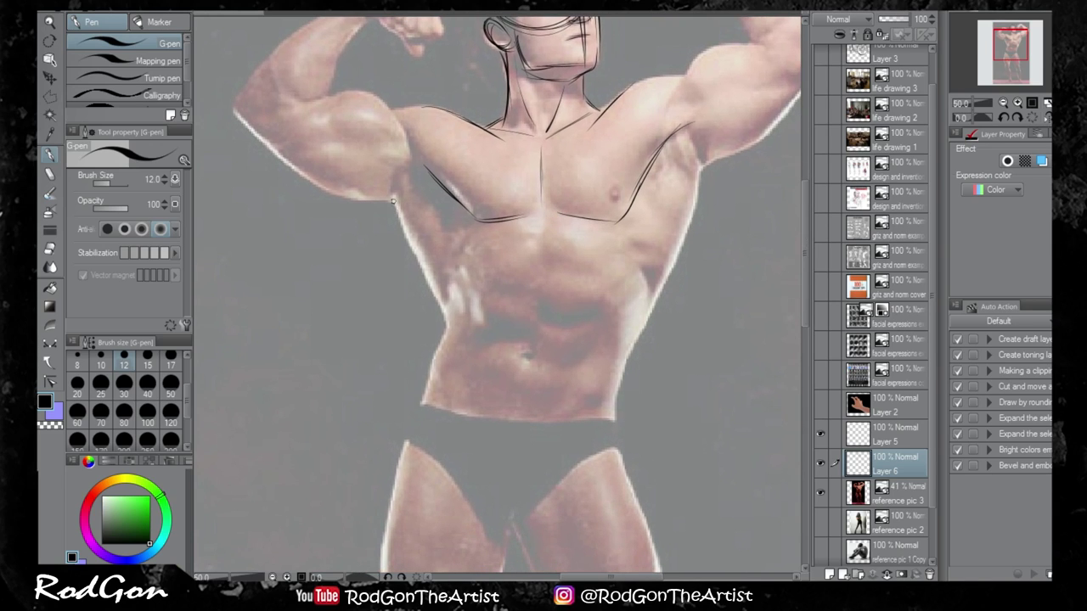
pyautogui.moveTo(392, 201)
pyautogui.mouseDown()
pyautogui.moveTo(439, 317)
pyautogui.moveTo(420, 408)
pyautogui.mouseUp()
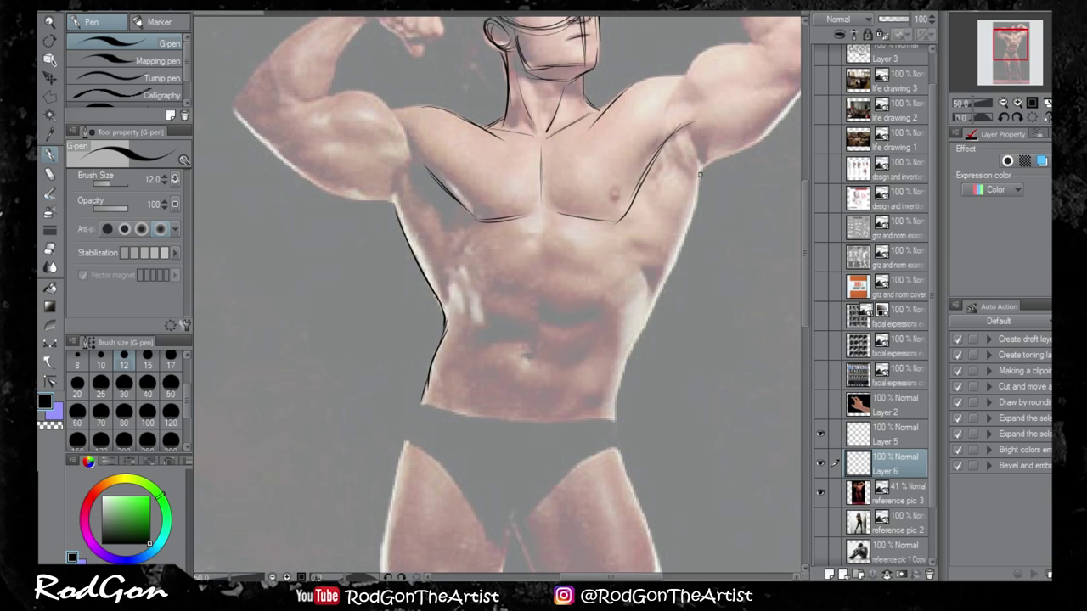
pyautogui.moveTo(701, 168)
pyautogui.mouseDown()
pyautogui.moveTo(689, 238)
pyautogui.moveTo(699, 193)
pyautogui.moveTo(653, 311)
pyautogui.mouseUp()
pyautogui.moveTo(683, 246)
pyautogui.mouseDown()
pyautogui.moveTo(628, 355)
pyautogui.moveTo(614, 419)
pyautogui.mouseUp()
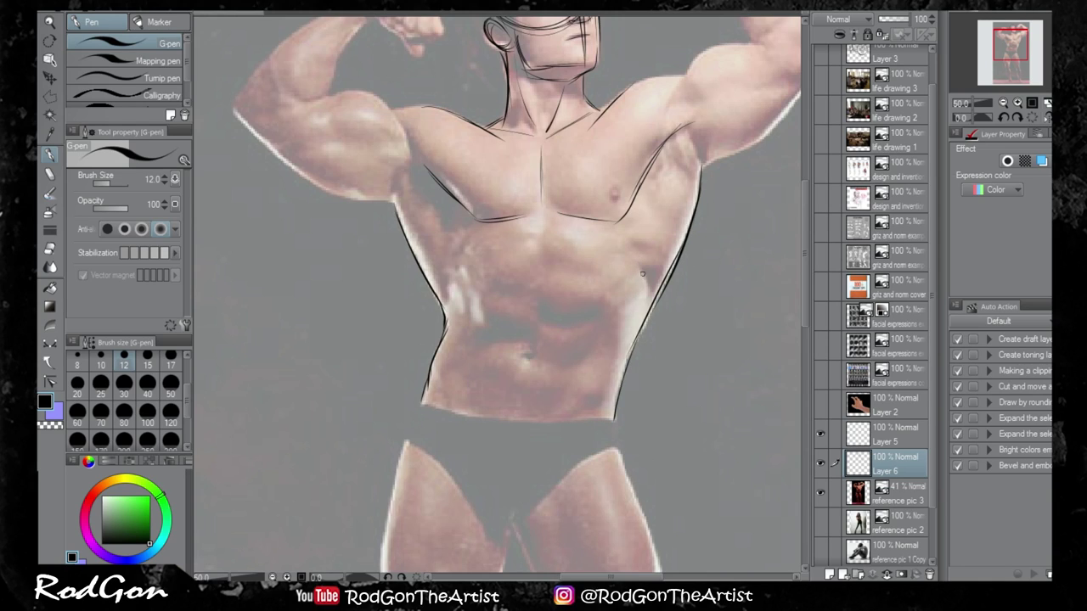
# - Draw the rib marks, the abdominal centre line, the ab divisions and the navel
pyautogui.moveTo(641, 263); pyautogui.dragTo(649, 287)
pyautogui.moveTo(475, 235); pyautogui.dragTo(457, 251)
pyautogui.moveTo(628, 240); pyautogui.dragTo(631, 248)
pyautogui.moveTo(545, 227); pyautogui.dragTo(534, 351)
pyautogui.moveTo(540, 312)
pyautogui.mouseDown()
pyautogui.moveTo(568, 318)
pyautogui.moveTo(486, 305)
pyautogui.moveTo(515, 290)
pyautogui.moveTo(504, 284)
pyautogui.moveTo(585, 292)
pyautogui.mouseUp()
pyautogui.moveTo(530, 345)
pyautogui.mouseDown()
pyautogui.moveTo(494, 343)
pyautogui.moveTo(571, 359)
pyautogui.mouseUp()
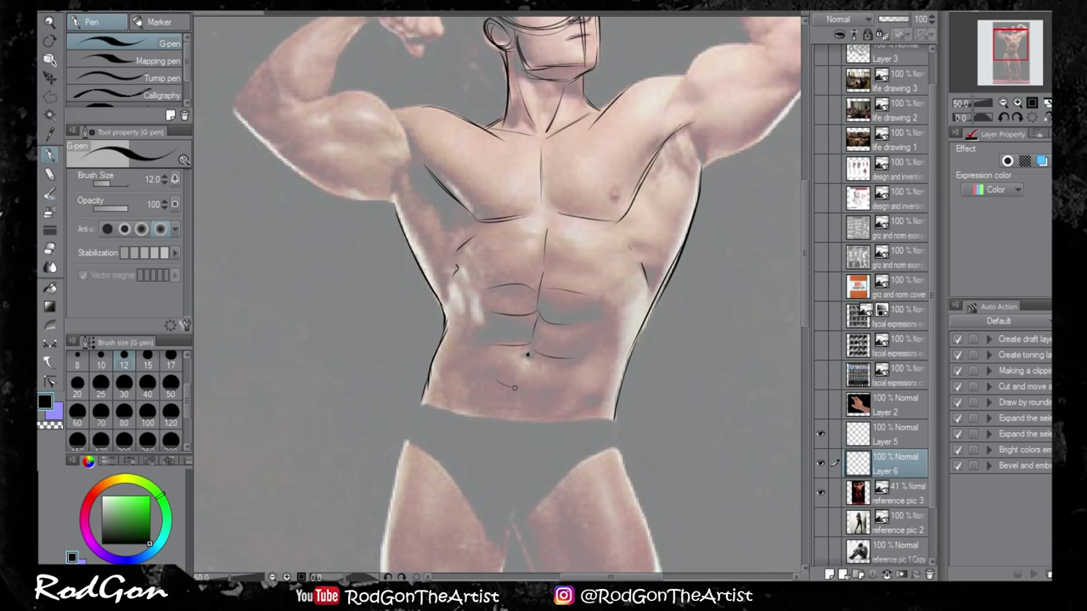
# - Trace both shoulder tops, plus the flexed biceps and the upper-arm underside on the image's right side
pyautogui.moveTo(620, 294); pyautogui.dragTo(640, 398)
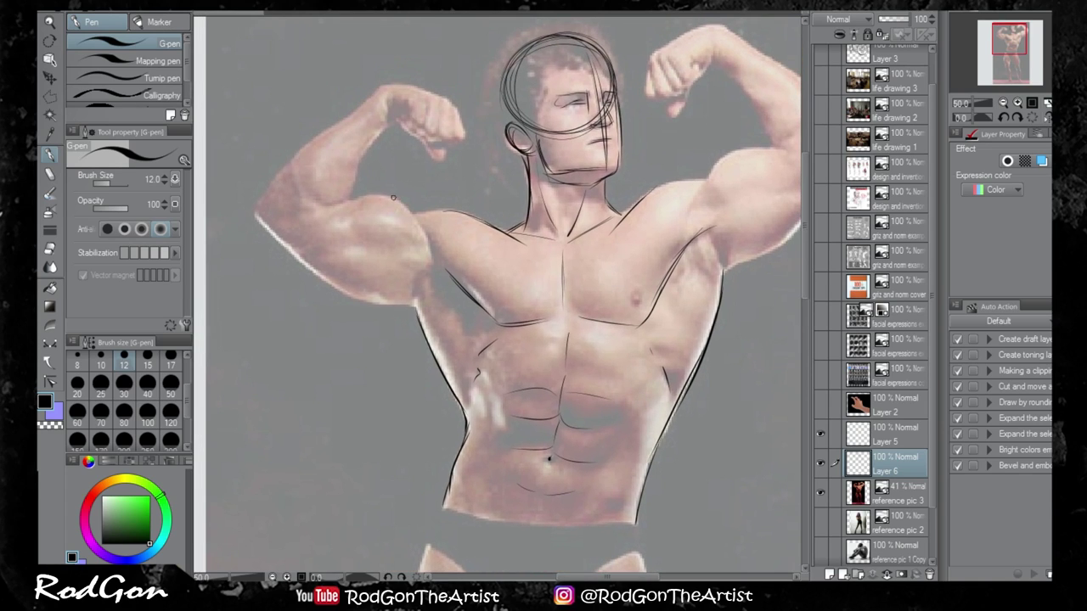
pyautogui.moveTo(393, 197)
pyautogui.mouseDown()
pyautogui.moveTo(430, 240)
pyautogui.moveTo(416, 213)
pyautogui.moveTo(408, 218)
pyautogui.mouseUp()
pyautogui.moveTo(615, 346); pyautogui.dragTo(541, 407)
pyautogui.moveTo(635, 240)
pyautogui.mouseDown()
pyautogui.moveTo(591, 245)
pyautogui.moveTo(552, 267)
pyautogui.mouseUp()
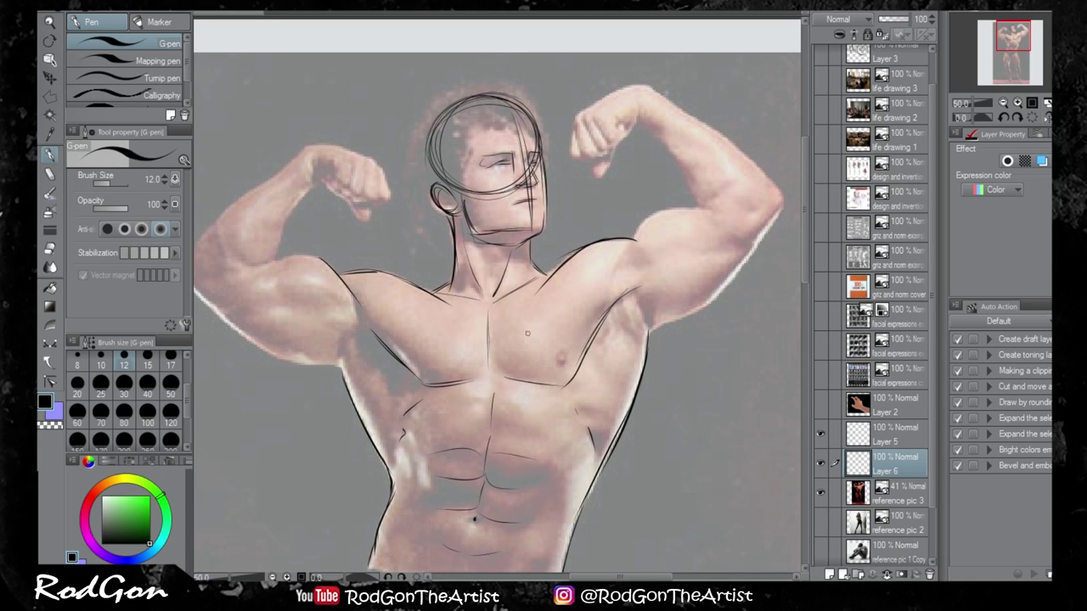
pyautogui.moveTo(638, 223); pyautogui.dragTo(618, 277)
pyautogui.moveTo(718, 209)
pyautogui.mouseDown()
pyautogui.moveTo(629, 251)
pyautogui.moveTo(618, 277)
pyautogui.moveTo(633, 236)
pyautogui.mouseUp()
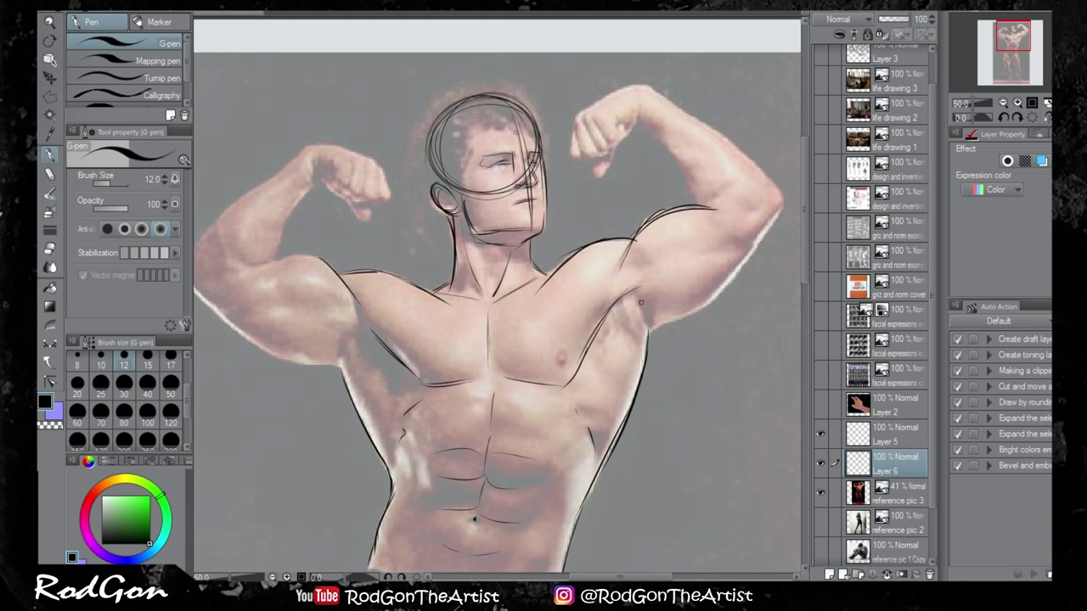
pyautogui.moveTo(782, 201)
pyautogui.mouseDown()
pyautogui.moveTo(718, 289)
pyautogui.moveTo(655, 315)
pyautogui.mouseUp()
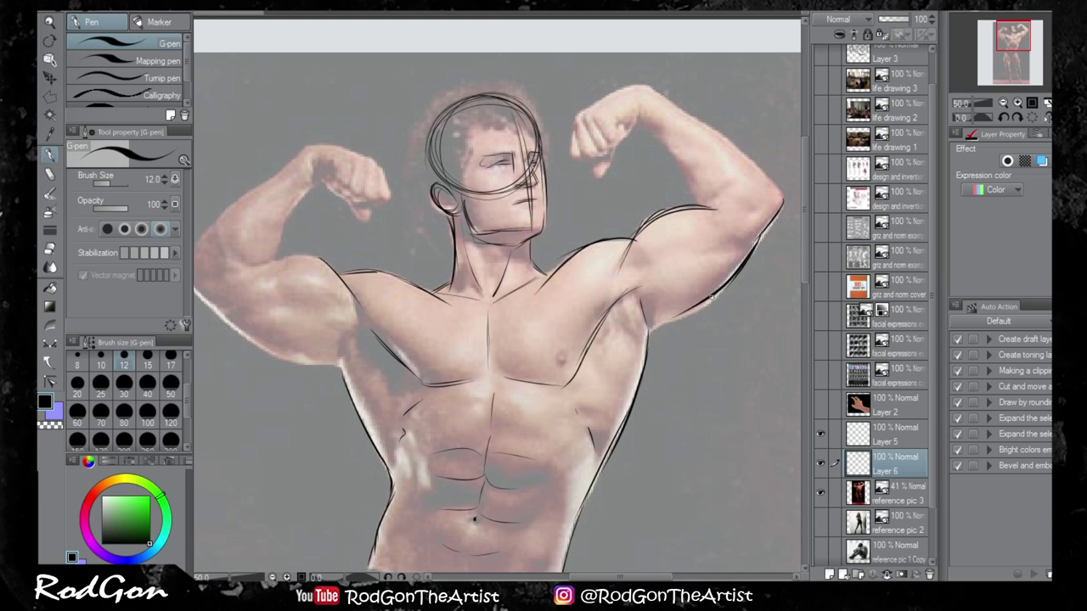
pyautogui.moveTo(713, 296)
pyautogui.mouseDown()
pyautogui.moveTo(645, 337)
pyautogui.moveTo(652, 290)
pyautogui.moveTo(686, 295)
pyautogui.moveTo(637, 306)
pyautogui.moveTo(636, 298)
pyautogui.moveTo(655, 332)
pyautogui.mouseUp()
# - Trace the flexed arm on the image's left side, including the biceps, triceps, elbow and both forearm contours
pyautogui.moveTo(371, 334); pyautogui.dragTo(424, 332)
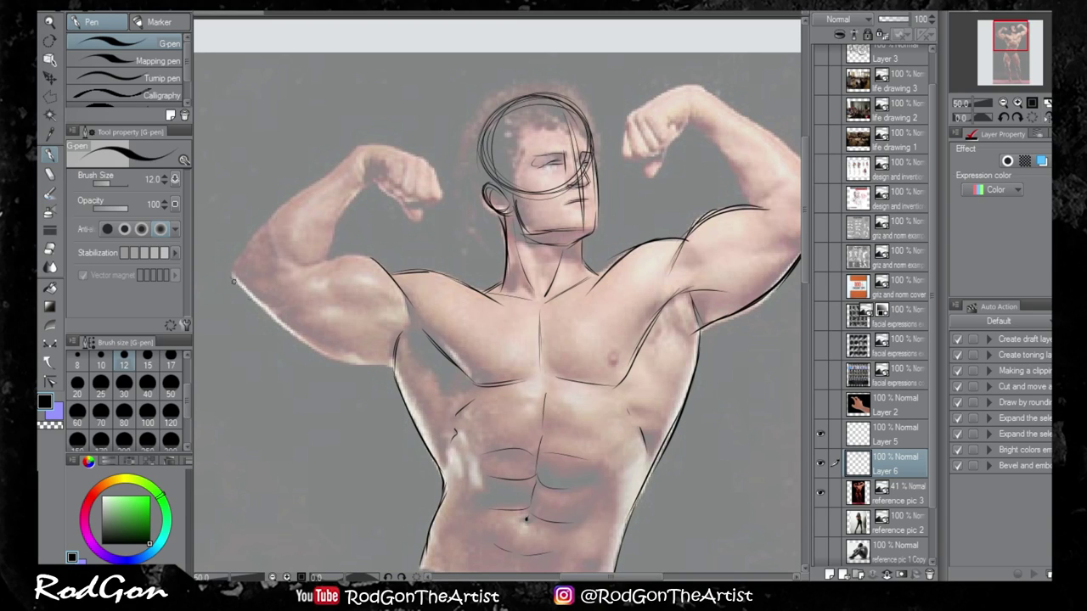
pyautogui.moveTo(234, 281)
pyautogui.mouseDown()
pyautogui.moveTo(290, 341)
pyautogui.moveTo(285, 327)
pyautogui.moveTo(359, 364)
pyautogui.moveTo(334, 358)
pyautogui.moveTo(398, 359)
pyautogui.mouseUp()
pyautogui.moveTo(344, 202)
pyautogui.mouseDown()
pyautogui.moveTo(386, 272)
pyautogui.moveTo(366, 333)
pyautogui.moveTo(328, 340)
pyautogui.mouseUp()
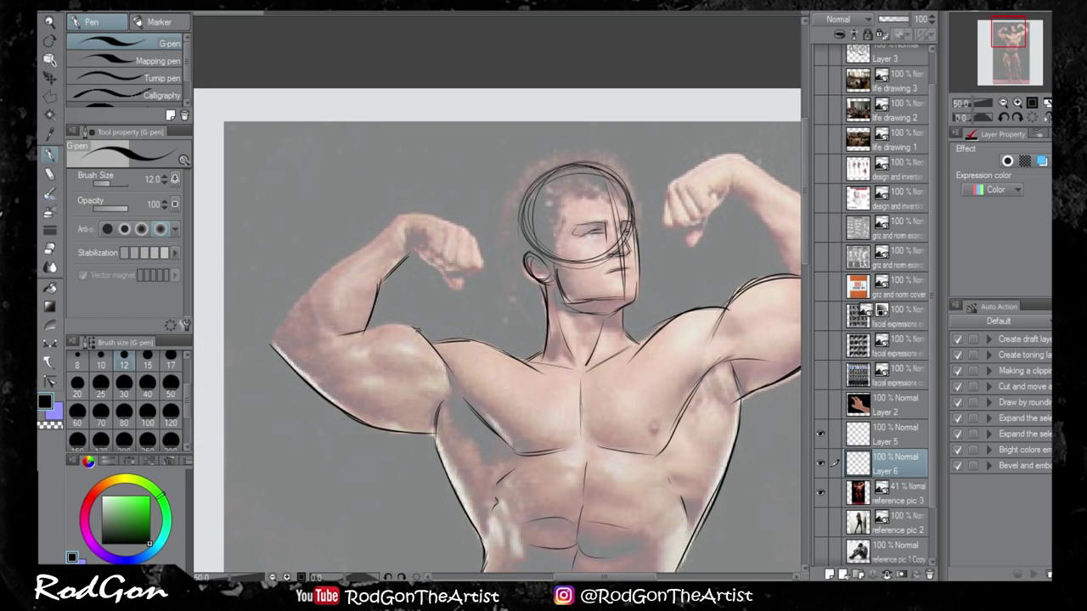
pyautogui.moveTo(416, 328); pyautogui.dragTo(361, 328)
pyautogui.moveTo(407, 369); pyautogui.dragTo(420, 378)
pyautogui.moveTo(363, 375); pyautogui.dragTo(394, 376)
pyautogui.moveTo(363, 249); pyautogui.dragTo(290, 304)
pyautogui.moveTo(335, 265); pyautogui.dragTo(270, 350)
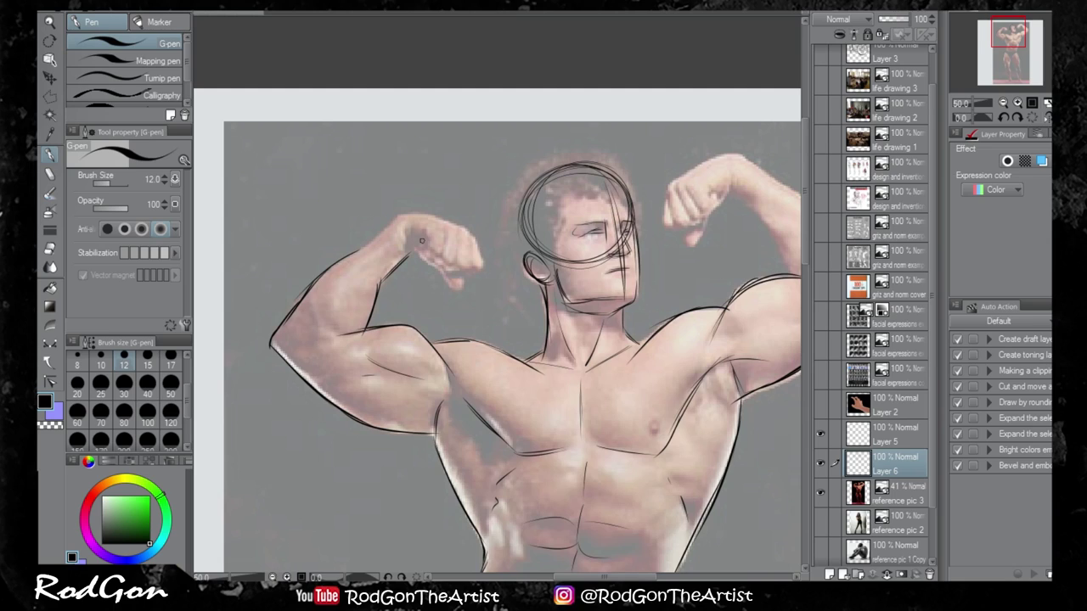
# - Trace the forearm, wrist and clenched fist of the arm on the image's right side
pyautogui.moveTo(744, 212)
pyautogui.mouseDown()
pyautogui.moveTo(510, 256)
pyautogui.moveTo(541, 272)
pyautogui.moveTo(571, 320)
pyautogui.mouseUp()
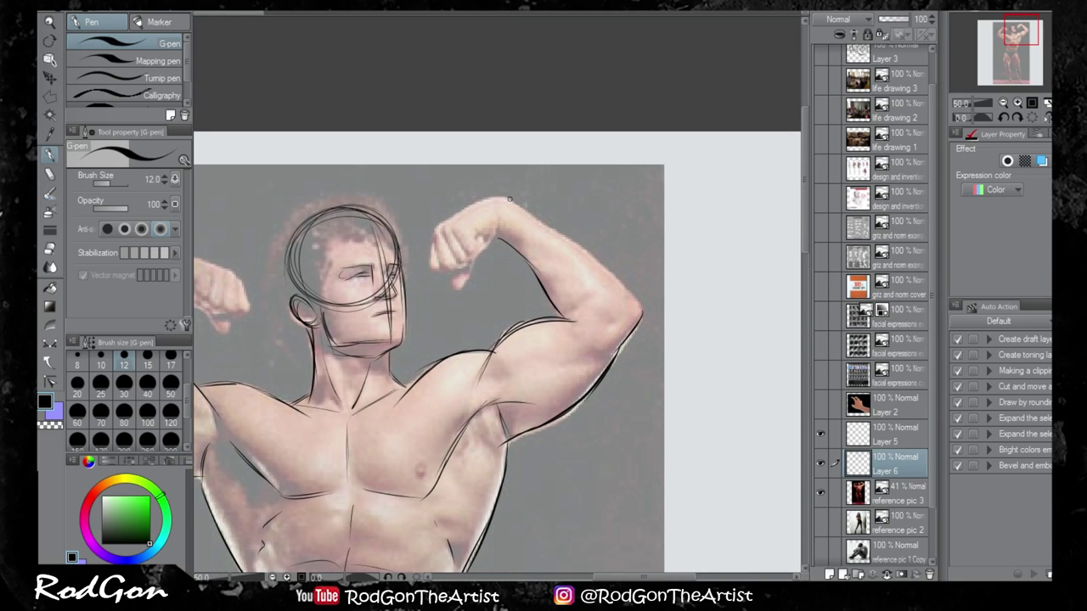
pyautogui.moveTo(509, 199)
pyautogui.mouseDown()
pyautogui.moveTo(630, 297)
pyautogui.moveTo(640, 325)
pyautogui.moveTo(632, 340)
pyautogui.mouseUp()
pyautogui.moveTo(506, 196)
pyautogui.mouseDown()
pyautogui.moveTo(450, 210)
pyautogui.moveTo(431, 267)
pyautogui.moveTo(455, 234)
pyautogui.moveTo(472, 255)
pyautogui.moveTo(477, 238)
pyautogui.moveTo(498, 236)
pyautogui.mouseUp()
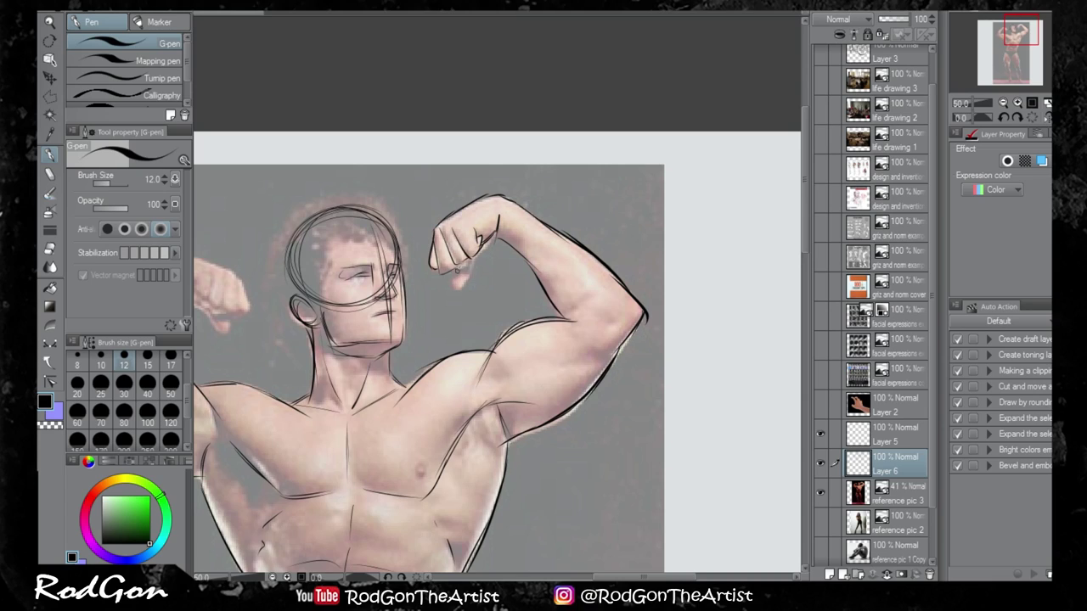
pyautogui.moveTo(457, 271)
pyautogui.mouseDown()
pyautogui.moveTo(466, 282)
pyautogui.moveTo(472, 262)
pyautogui.mouseUp()
# - Trace the clenched fist and wrist of the arm on the image's left side
pyautogui.moveTo(483, 451); pyautogui.dragTo(632, 396)
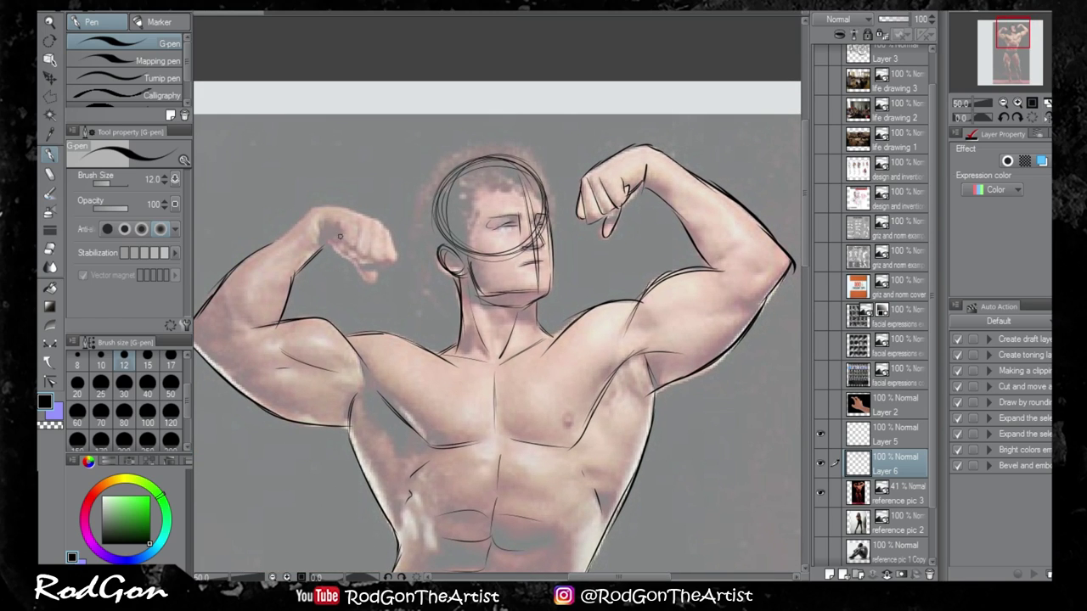
pyautogui.moveTo(335, 229)
pyautogui.mouseDown()
pyautogui.moveTo(344, 247)
pyautogui.moveTo(398, 260)
pyautogui.mouseUp()
pyautogui.moveTo(335, 238)
pyautogui.mouseDown()
pyautogui.moveTo(319, 222)
pyautogui.moveTo(360, 276)
pyautogui.moveTo(374, 258)
pyautogui.moveTo(361, 248)
pyautogui.mouseUp()
pyautogui.moveTo(355, 208)
pyautogui.mouseDown()
pyautogui.moveTo(391, 230)
pyautogui.moveTo(327, 205)
pyautogui.moveTo(253, 259)
pyautogui.mouseUp()
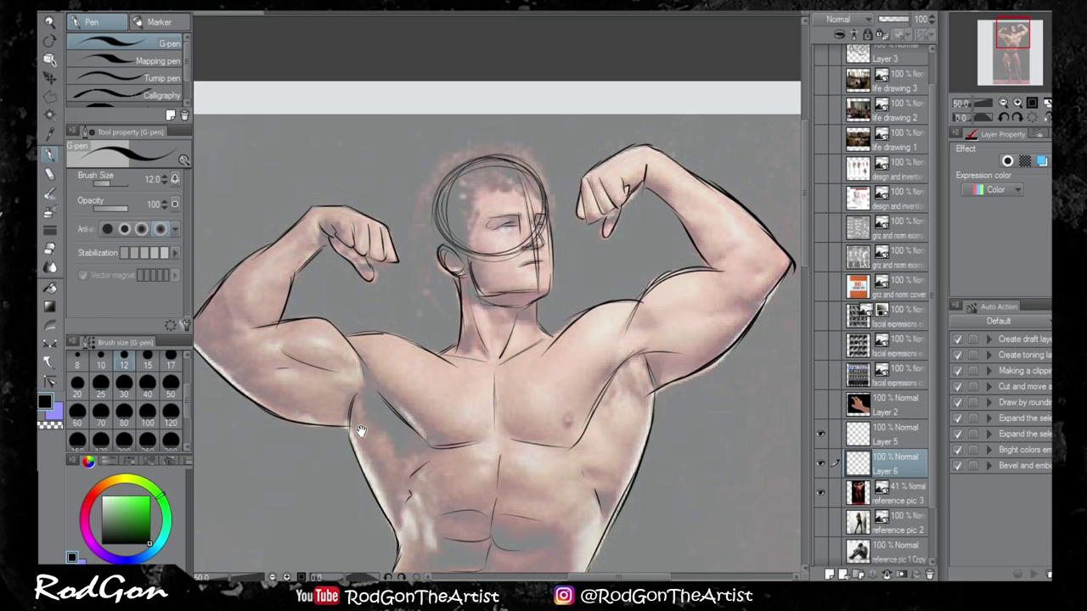
# - Add short muscle definition lines inside both flexed arms
pyautogui.moveTo(361, 431); pyautogui.dragTo(445, 381)
pyautogui.moveTo(311, 239); pyautogui.dragTo(318, 284)
pyautogui.moveTo(594, 458); pyautogui.dragTo(415, 478)
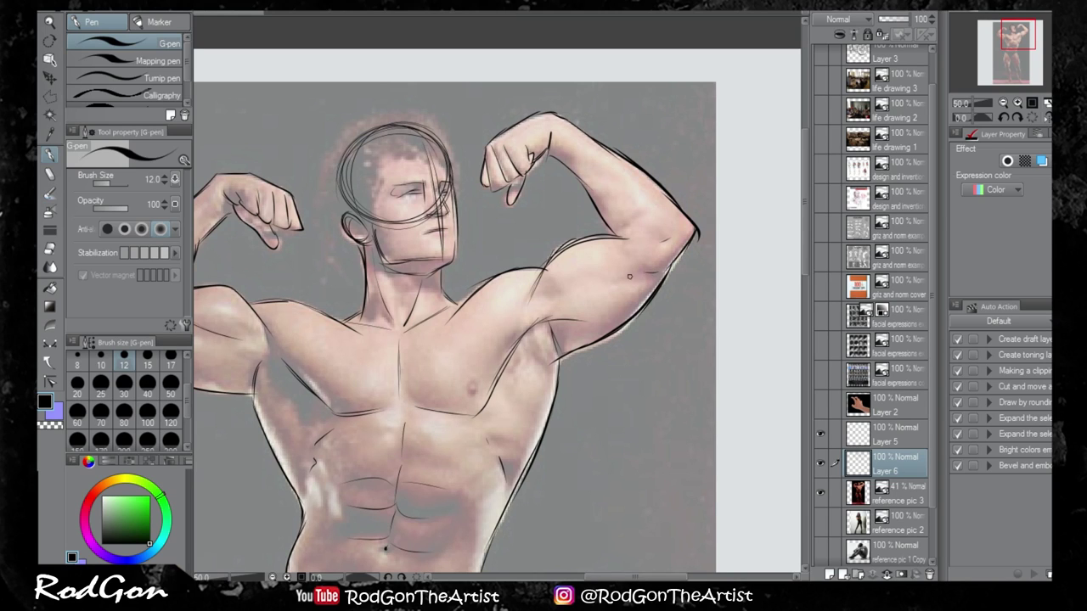
pyautogui.moveTo(630, 277); pyautogui.dragTo(579, 297)
# - Draw the two slanted groin lines on the lower abdomen above the briefs
pyautogui.moveTo(472, 463); pyautogui.dragTo(563, 253)
pyautogui.moveTo(608, 284)
pyautogui.mouseDown()
pyautogui.moveTo(563, 406)
pyautogui.moveTo(493, 412)
pyautogui.mouseUp()
pyautogui.moveTo(415, 372); pyautogui.dragTo(430, 406)
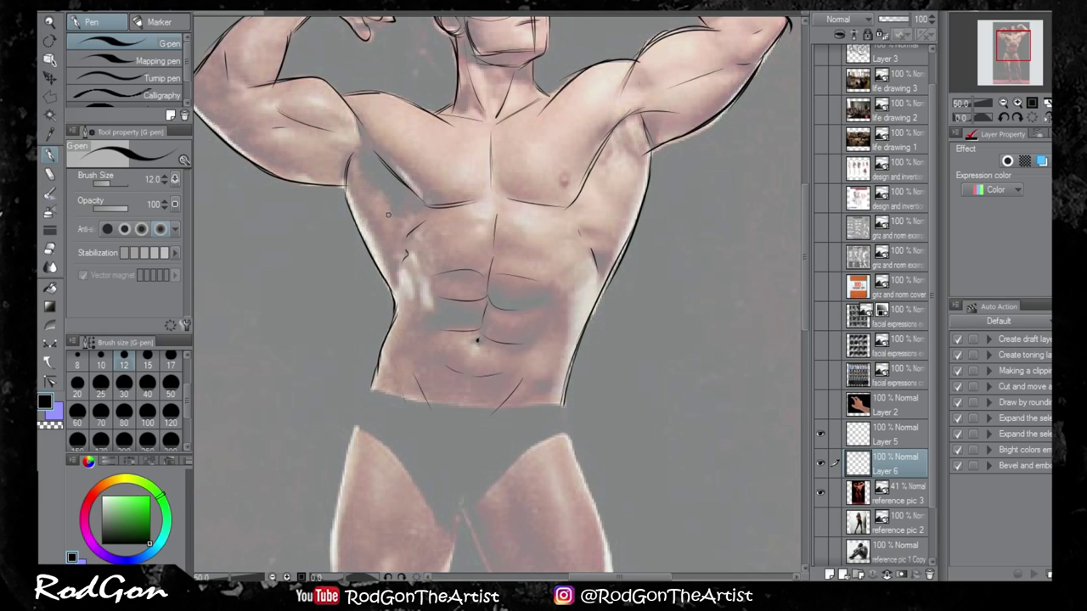
# - Trace the outer and inner thigh and the sides of the knee on the image's left leg
pyautogui.moveTo(495, 382); pyautogui.dragTo(458, 559)
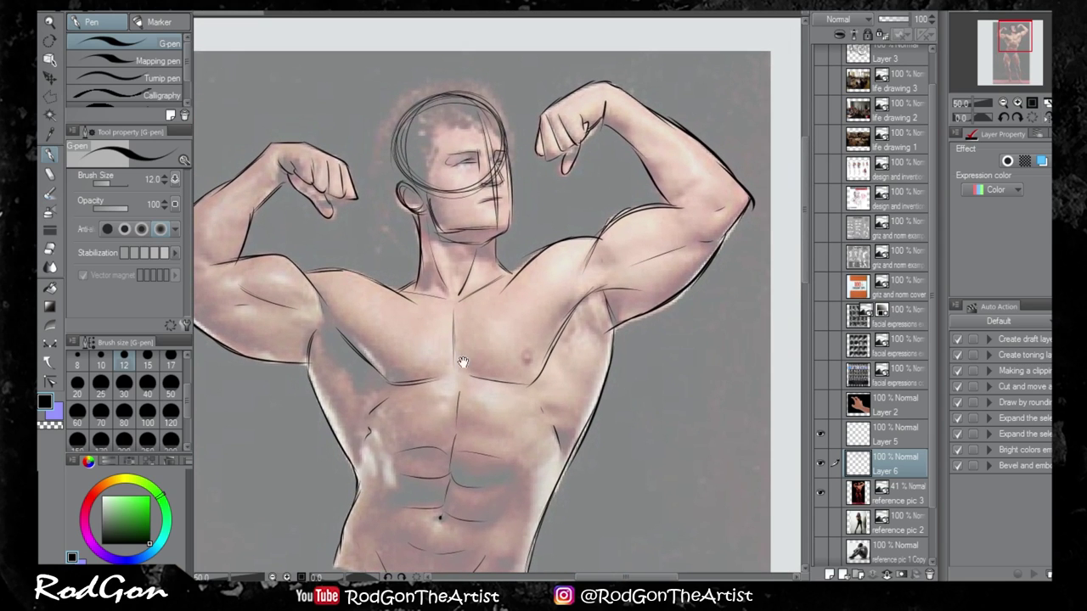
pyautogui.moveTo(468, 510); pyautogui.dragTo(545, 112)
pyautogui.moveTo(411, 161)
pyautogui.mouseDown()
pyautogui.moveTo(376, 302)
pyautogui.moveTo(386, 426)
pyautogui.mouseUp()
pyautogui.scroll(-3, 436, 467)
pyautogui.moveTo(405, 280); pyautogui.dragTo(413, 380)
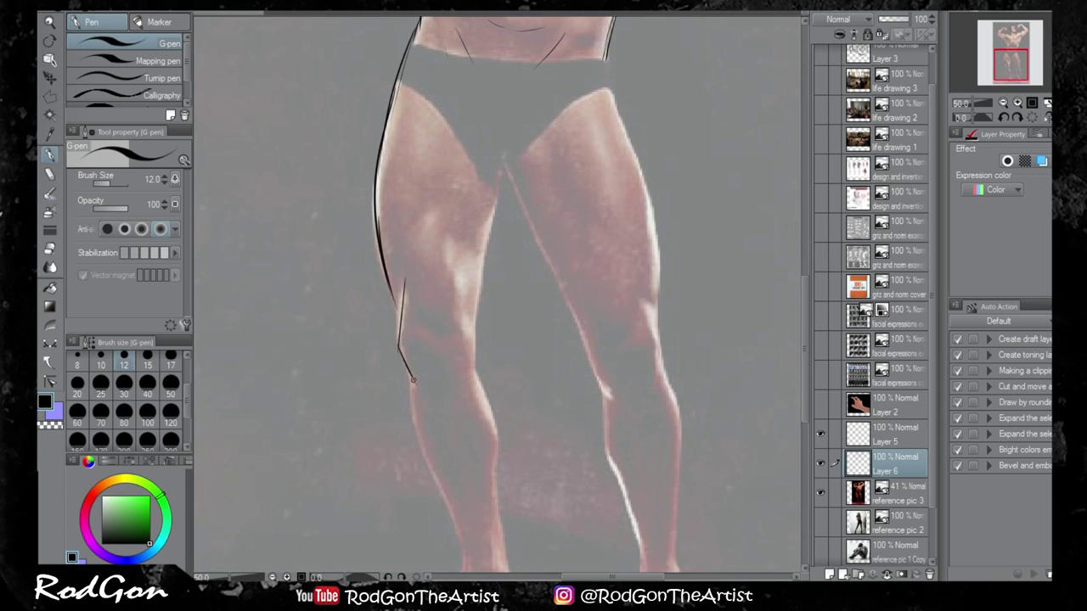
pyautogui.moveTo(503, 165); pyautogui.dragTo(474, 363)
pyautogui.moveTo(457, 319); pyautogui.dragTo(461, 379)
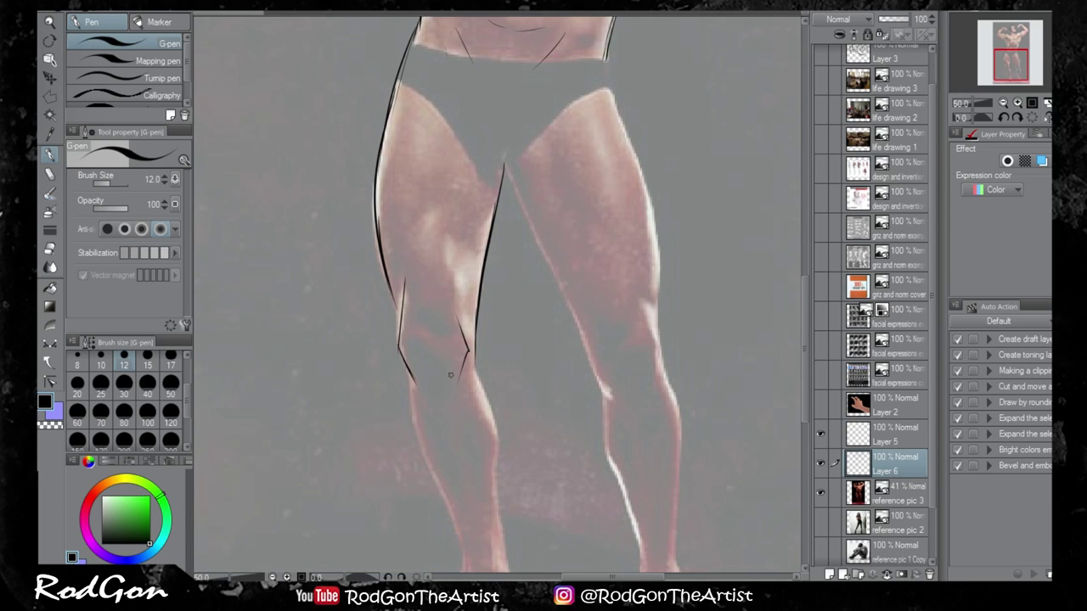
# - Erase the inner knee lines on the image's left leg and redraw the kneecap and inner knee contour
pyautogui.scroll(-5, 485, 348)
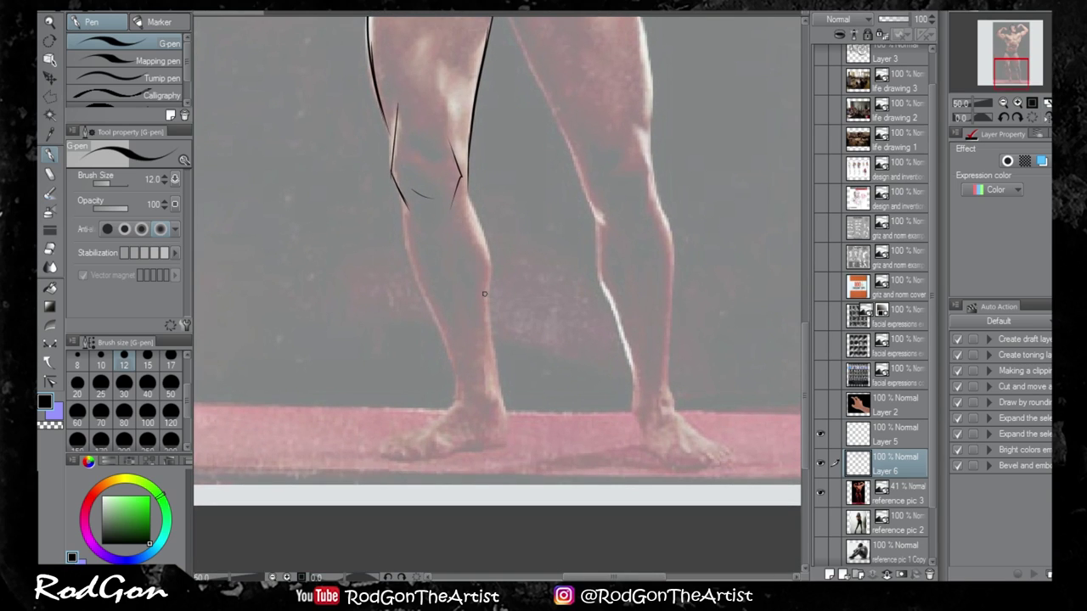
pyautogui.press('e')
pyautogui.moveTo(463, 144); pyautogui.dragTo(471, 218)
pyautogui.press('p')
pyautogui.moveTo(436, 161); pyautogui.dragTo(433, 205)
pyautogui.moveTo(438, 170); pyautogui.dragTo(437, 193)
pyautogui.moveTo(476, 102); pyautogui.dragTo(466, 180)
pyautogui.moveTo(470, 127); pyautogui.dragTo(466, 197)
# - Trace the calf and shin of the image's left leg and add a muscle line down its thigh
pyautogui.moveTo(469, 146); pyautogui.dragTo(499, 391)
pyautogui.moveTo(397, 192)
pyautogui.mouseDown()
pyautogui.moveTo(404, 247)
pyautogui.moveTo(458, 394)
pyautogui.mouseUp()
pyautogui.moveTo(516, 182)
pyautogui.mouseDown()
pyautogui.moveTo(500, 340)
pyautogui.moveTo(511, 488)
pyautogui.mouseUp()
pyautogui.moveTo(425, 335); pyautogui.dragTo(438, 432)
# - Trace the inner and outer thigh of the image's right leg and mark its knee
pyautogui.moveTo(598, 389); pyautogui.dragTo(569, 287)
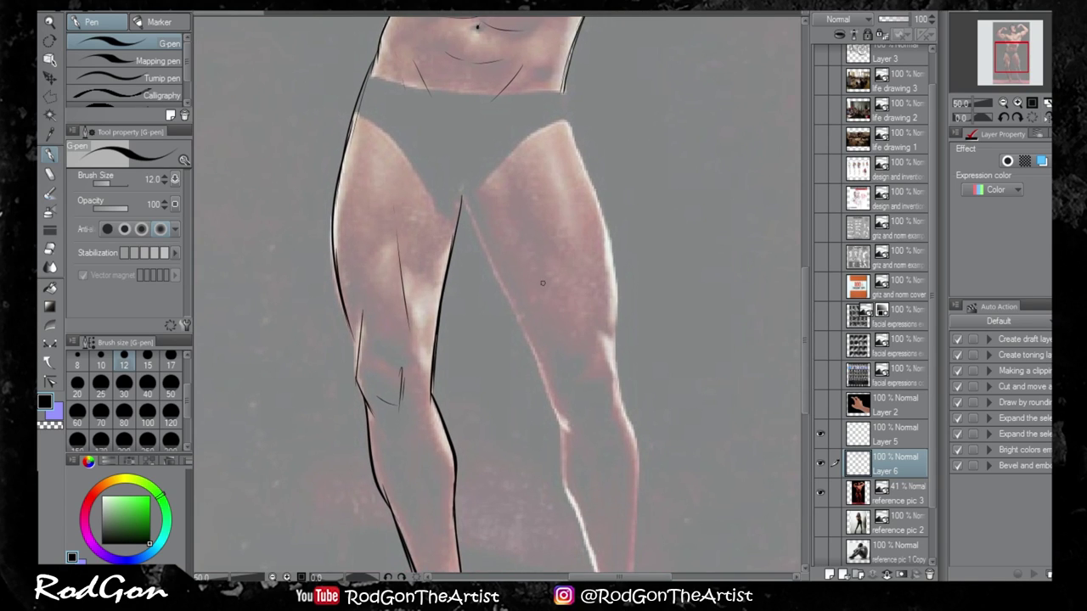
pyautogui.moveTo(462, 201); pyautogui.dragTo(561, 420)
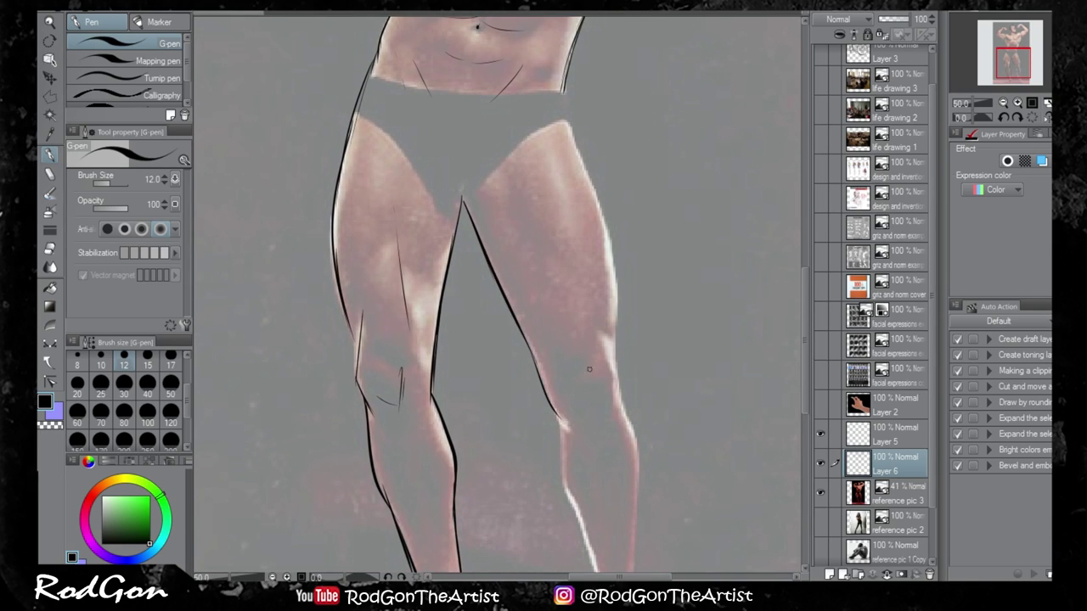
pyautogui.moveTo(610, 335)
pyautogui.mouseDown()
pyautogui.moveTo(618, 408)
pyautogui.moveTo(608, 414)
pyautogui.moveTo(591, 378)
pyautogui.mouseUp()
pyautogui.moveTo(567, 123)
pyautogui.mouseDown()
pyautogui.moveTo(600, 202)
pyautogui.moveTo(616, 355)
pyautogui.mouseUp()
# - Trace both sides of the image's right lower leg from the knee to the ankle
pyautogui.moveTo(607, 458); pyautogui.dragTo(572, 266)
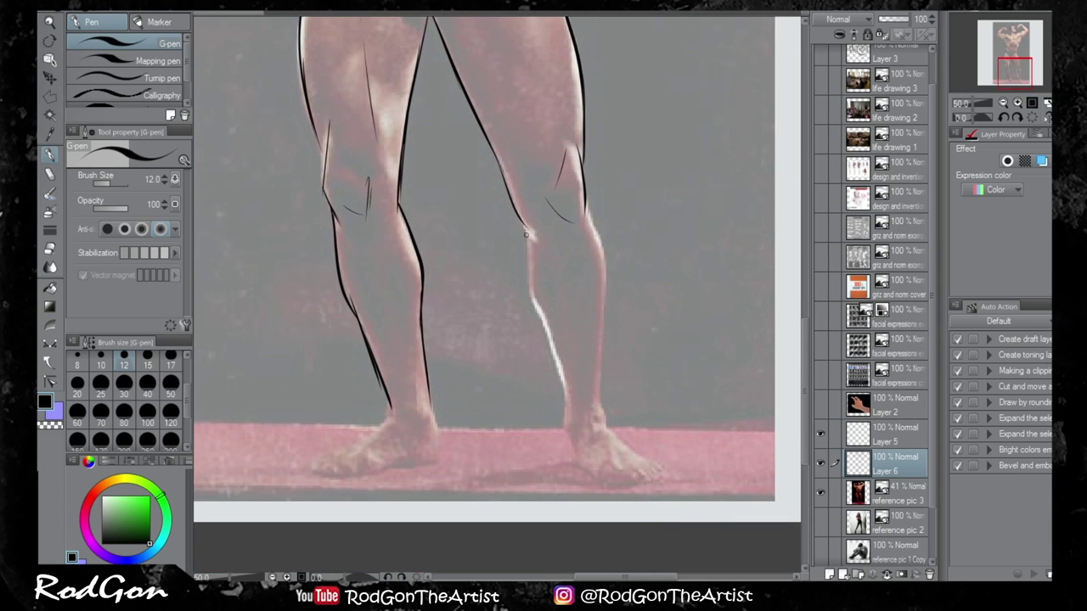
pyautogui.moveTo(528, 231); pyautogui.dragTo(561, 415)
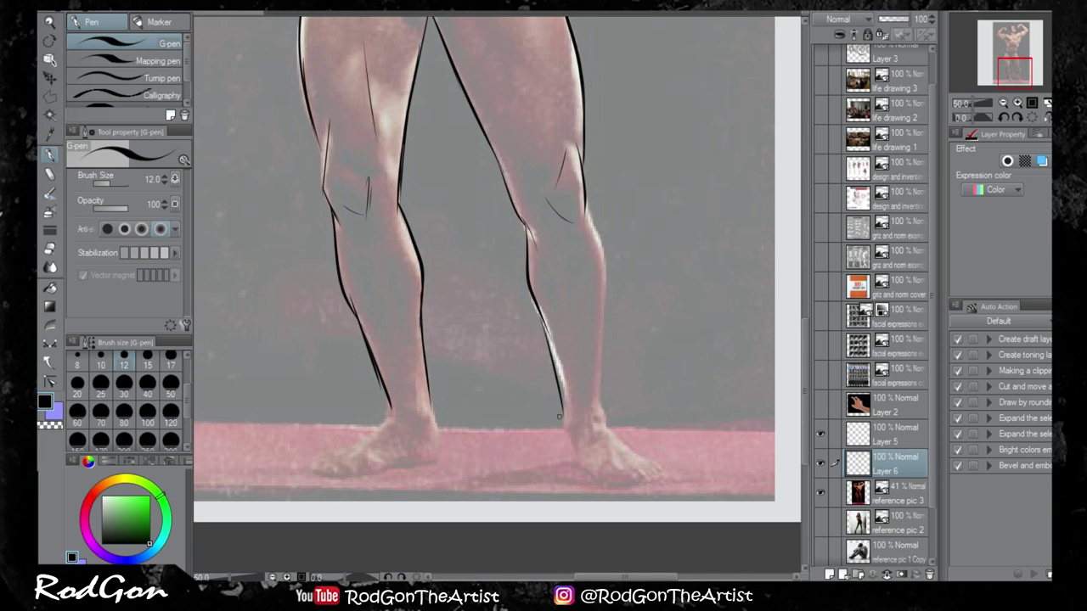
pyautogui.moveTo(591, 212)
pyautogui.mouseDown()
pyautogui.moveTo(605, 328)
pyautogui.moveTo(595, 409)
pyautogui.mouseUp()
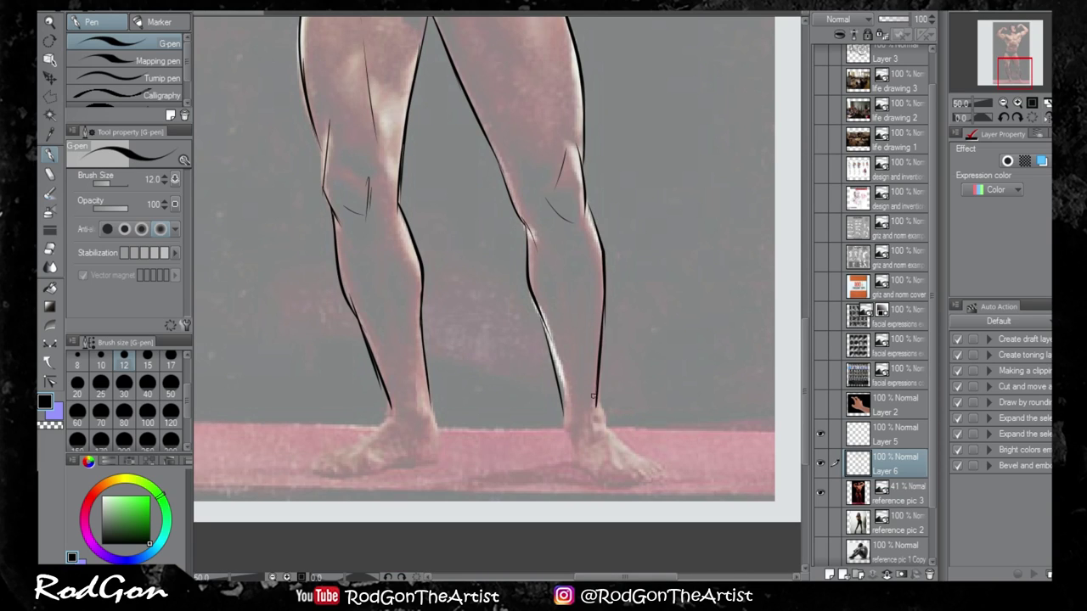
# - Trace the instep, heel and round ankle bone of the image's left foot
pyautogui.moveTo(425, 459); pyautogui.dragTo(464, 339)
pyautogui.moveTo(425, 306); pyautogui.dragTo(378, 343)
pyautogui.moveTo(449, 309); pyautogui.dragTo(461, 322)
pyautogui.moveTo(465, 303); pyautogui.dragTo(475, 348)
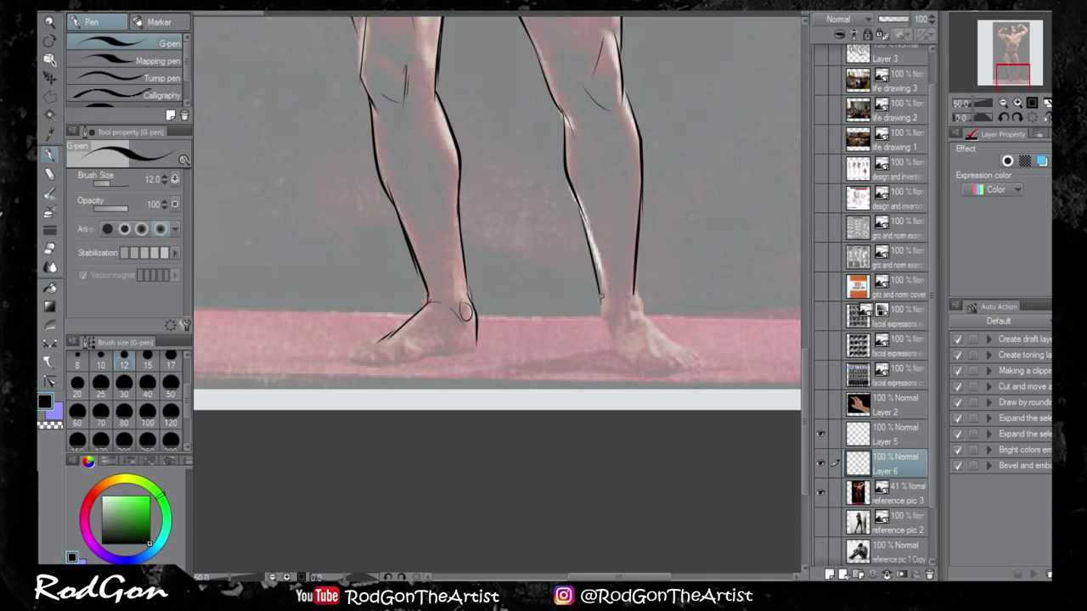
# - Trace the ankle and instep of the image's right foot, and the sole and toes of the left one
pyautogui.moveTo(600, 295); pyautogui.dragTo(605, 327)
pyautogui.moveTo(633, 287)
pyautogui.mouseDown()
pyautogui.moveTo(642, 320)
pyautogui.moveTo(610, 351)
pyautogui.mouseUp()
pyautogui.moveTo(642, 316); pyautogui.dragTo(685, 352)
pyautogui.moveTo(473, 346)
pyautogui.mouseDown()
pyautogui.moveTo(387, 365)
pyautogui.moveTo(348, 356)
pyautogui.moveTo(384, 338)
pyautogui.mouseUp()
# - Draw the toes and sole of the image's right foot and finish its ankle
pyautogui.moveTo(628, 406)
pyautogui.mouseDown()
pyautogui.moveTo(521, 410)
pyautogui.moveTo(480, 405)
pyautogui.mouseUp()
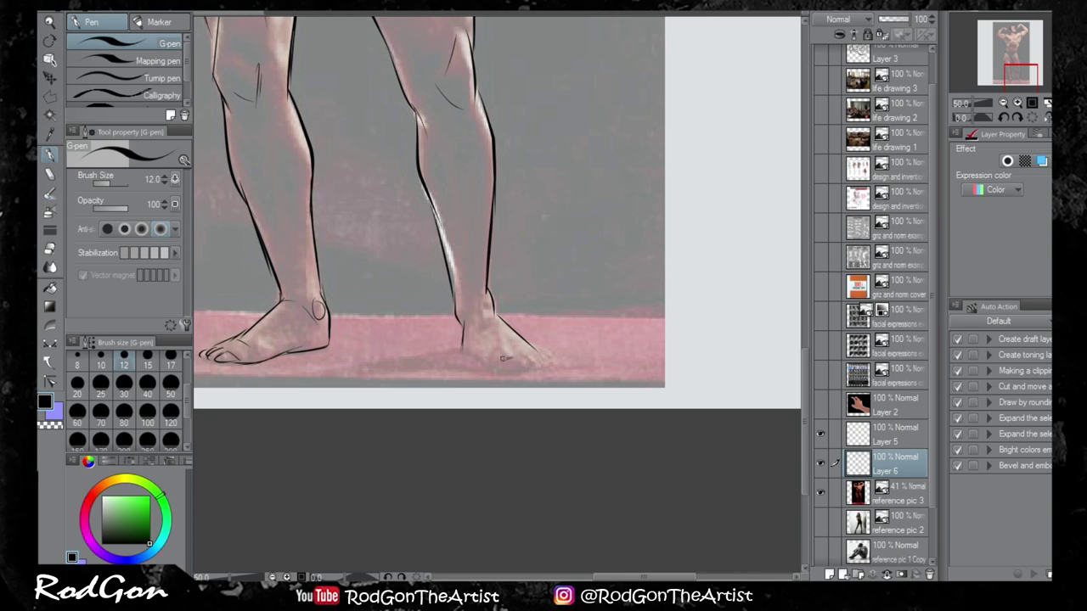
pyautogui.moveTo(518, 360)
pyautogui.mouseDown()
pyautogui.moveTo(507, 370)
pyautogui.moveTo(550, 360)
pyautogui.mouseUp()
pyautogui.moveTo(463, 347); pyautogui.dragTo(503, 367)
pyautogui.moveTo(505, 304); pyautogui.dragTo(553, 477)
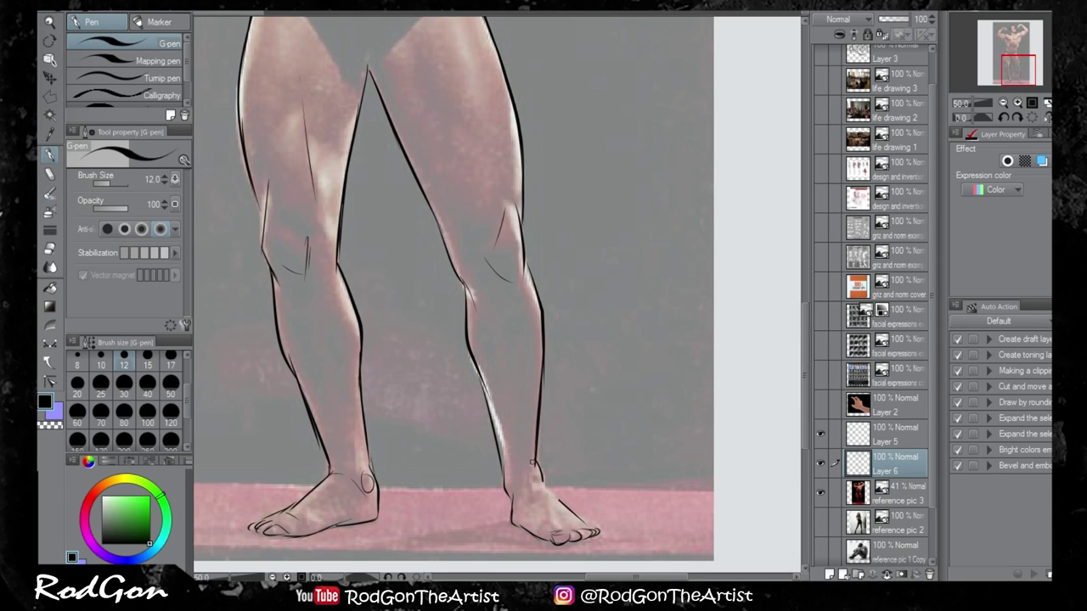
pyautogui.moveTo(541, 478)
pyautogui.mouseDown()
pyautogui.moveTo(572, 513)
pyautogui.moveTo(526, 493)
pyautogui.mouseUp()
# - Trace the leg openings of the briefs down to the crotch and join the hip contour to the thigh
pyautogui.moveTo(557, 437); pyautogui.dragTo(603, 371)
pyautogui.moveTo(565, 160); pyautogui.dragTo(556, 528)
pyautogui.moveTo(344, 299); pyautogui.dragTo(415, 370)
pyautogui.moveTo(465, 315)
pyautogui.mouseDown()
pyautogui.moveTo(421, 362)
pyautogui.moveTo(469, 318)
pyautogui.moveTo(448, 338)
pyautogui.mouseUp()
pyautogui.moveTo(506, 266); pyautogui.dragTo(508, 296)
pyautogui.moveTo(340, 294); pyautogui.dragTo(403, 373)
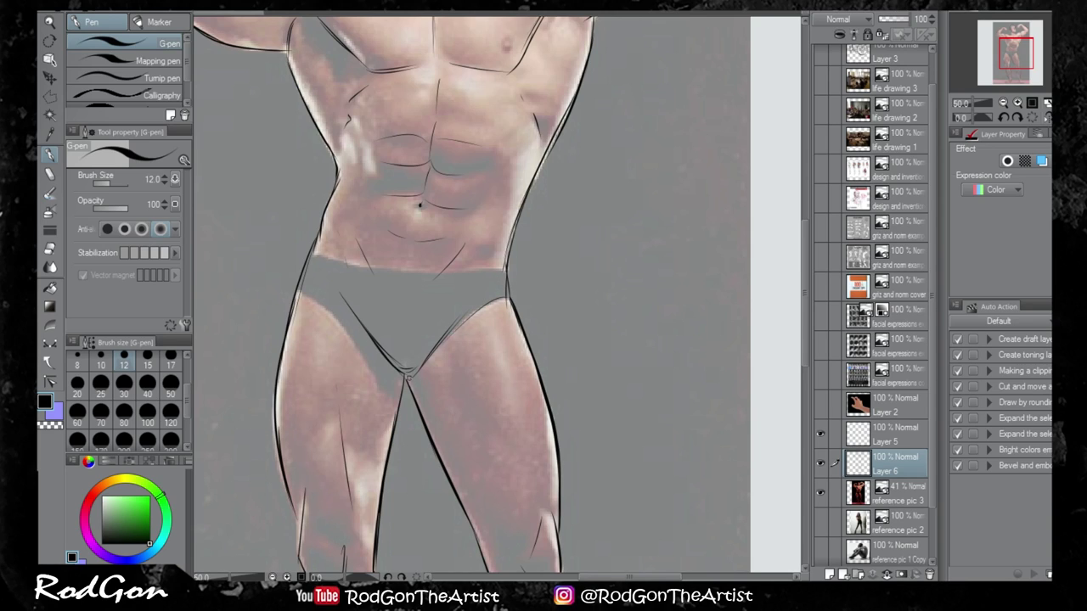
# - Draw muscle contour lines on both thighs and a short curved line at the knee of the traced figure
pyautogui.moveTo(333, 414); pyautogui.dragTo(297, 461)
pyautogui.moveTo(516, 431); pyautogui.dragTo(500, 345)
pyautogui.moveTo(435, 280); pyautogui.dragTo(471, 363)
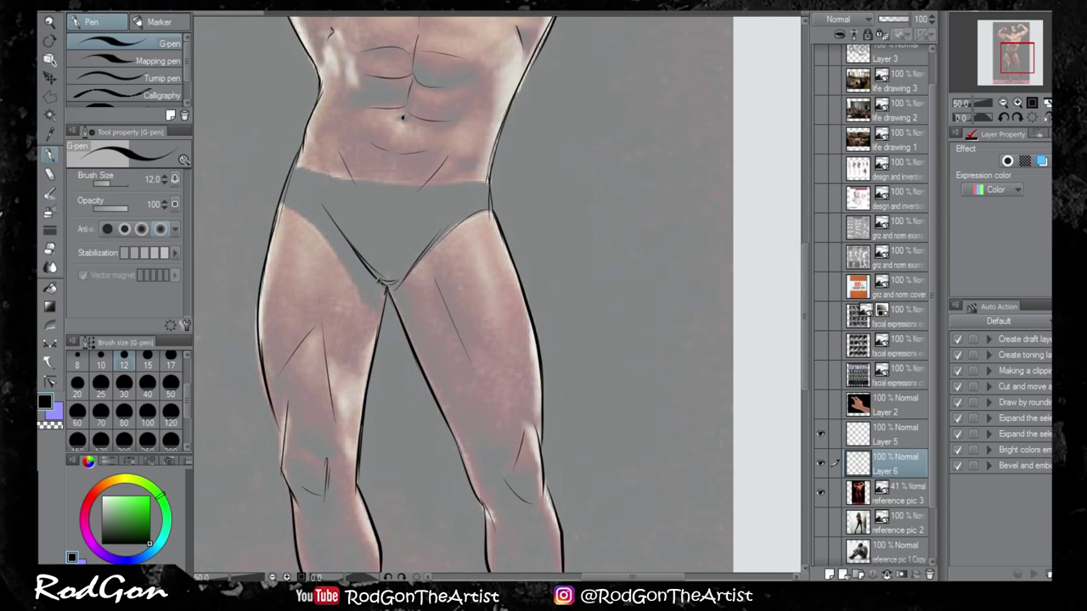
pyautogui.moveTo(344, 369); pyautogui.dragTo(344, 420)
# - Hide the bodybuilder photo layer, reference pic 3, so only the traced line drawing shows
pyautogui.scroll(-3, 343, 424)
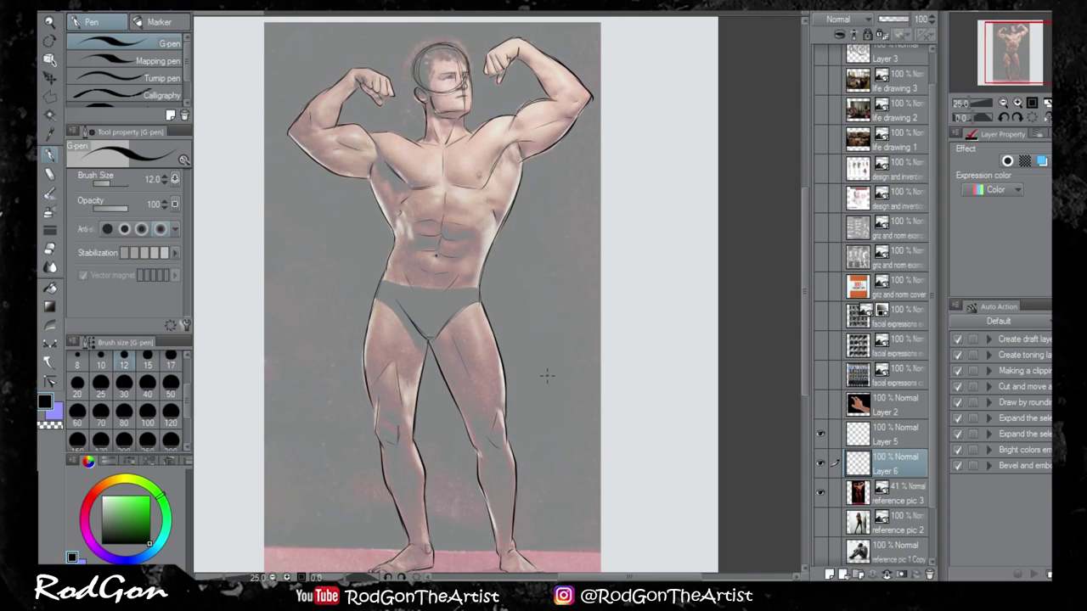
pyautogui.scroll(-1, 520, 359)
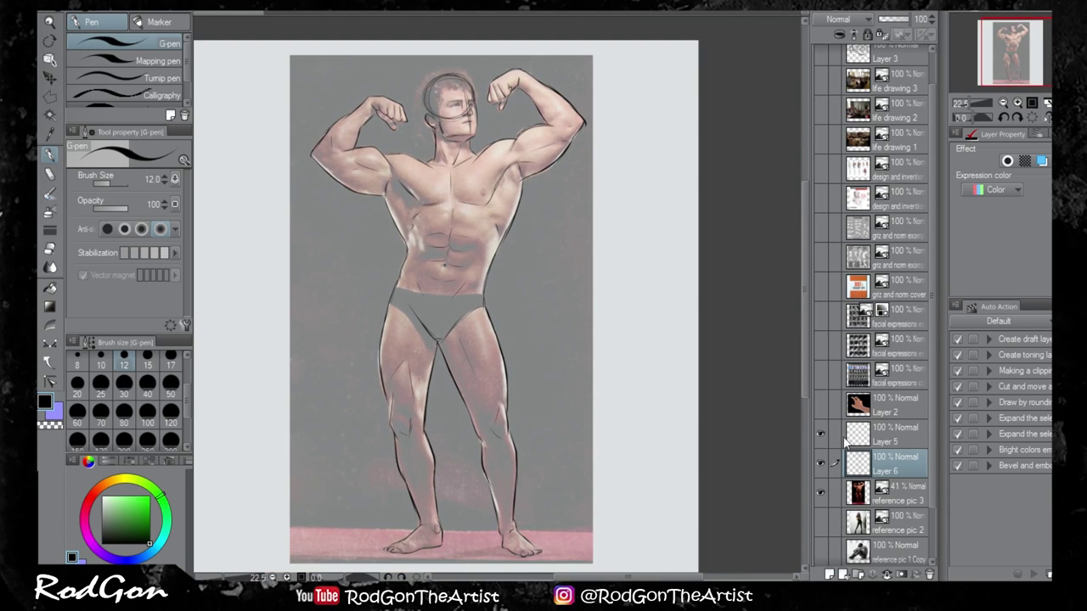
pyautogui.click(821, 492)
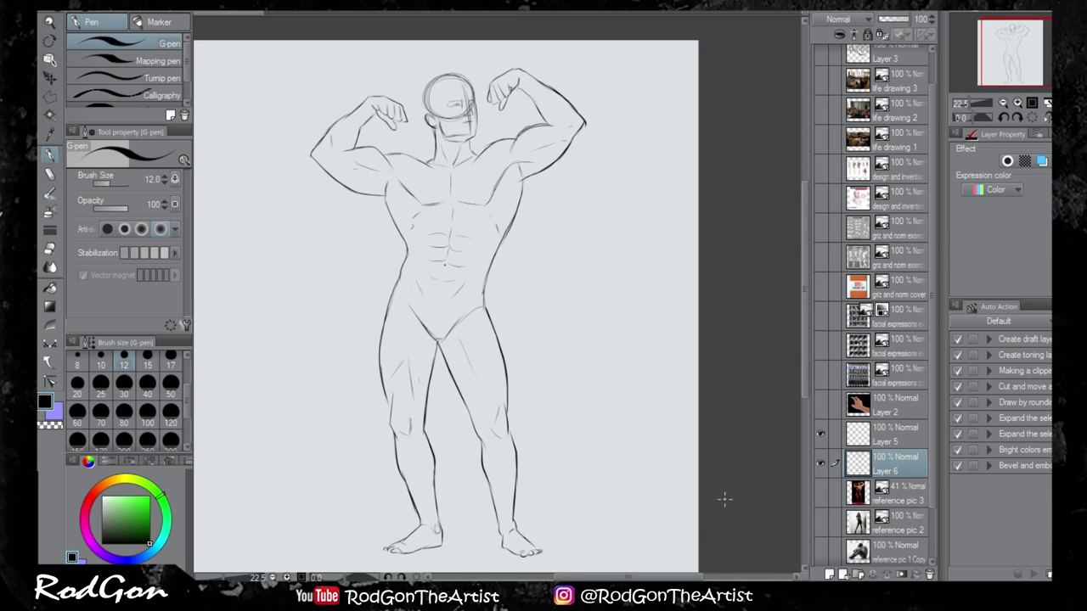
pyautogui.scroll(1, 724, 498)
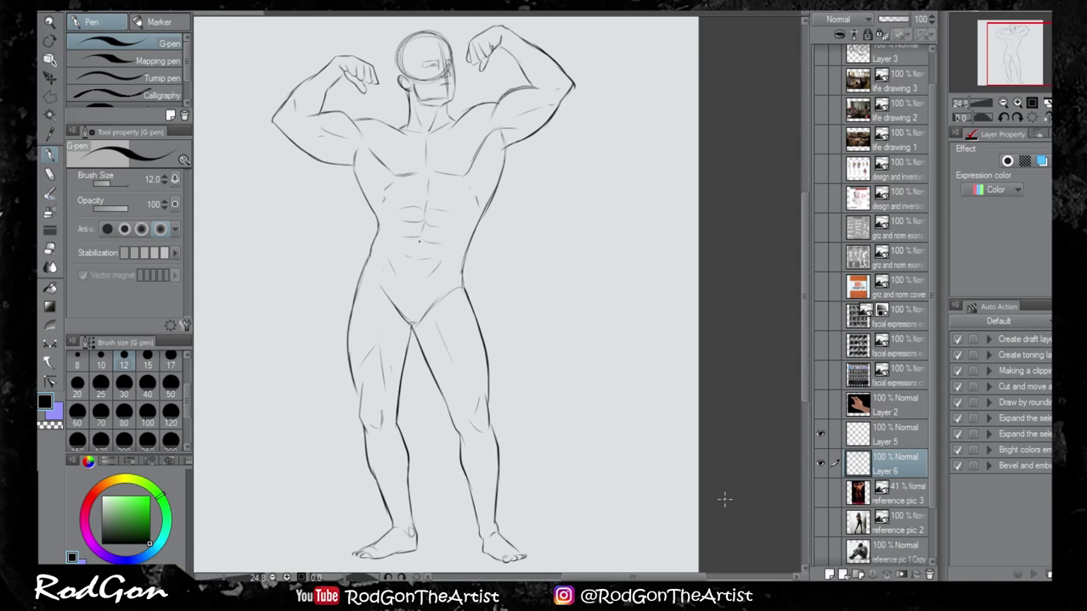
# - Draw a fitted T-shirt on the figure with sleeve hems around both upper arms, a curved neckline and bold torso sides
pyautogui.moveTo(506, 226); pyautogui.dragTo(505, 388)
pyautogui.scroll(3, 504, 388)
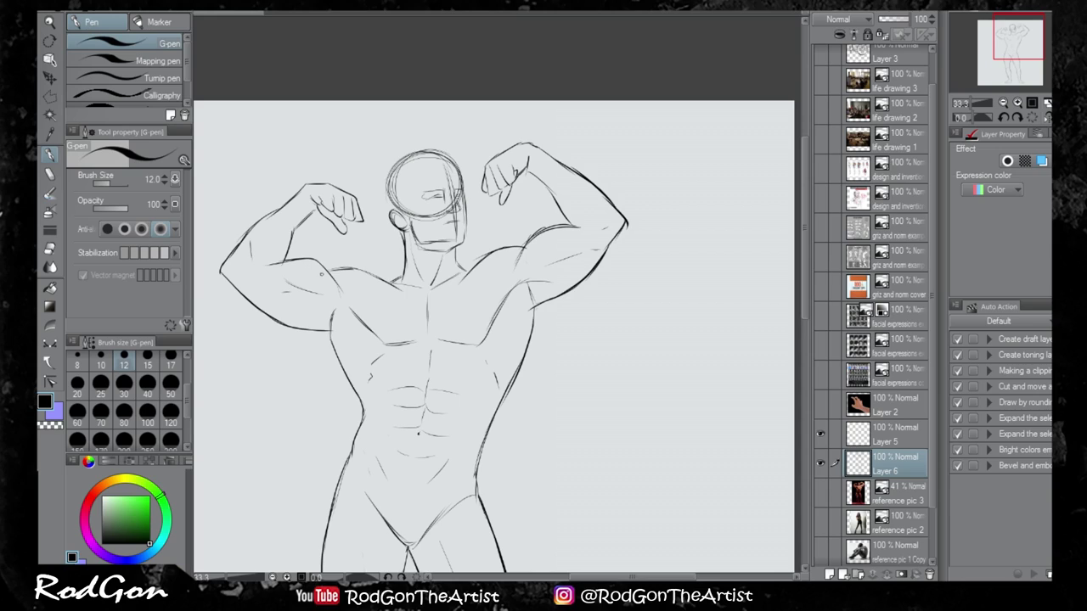
pyautogui.moveTo(323, 262); pyautogui.dragTo(306, 335)
pyautogui.moveTo(331, 267)
pyautogui.mouseDown()
pyautogui.moveTo(425, 294)
pyautogui.moveTo(475, 270)
pyautogui.mouseUp()
pyautogui.moveTo(535, 231); pyautogui.dragTo(556, 297)
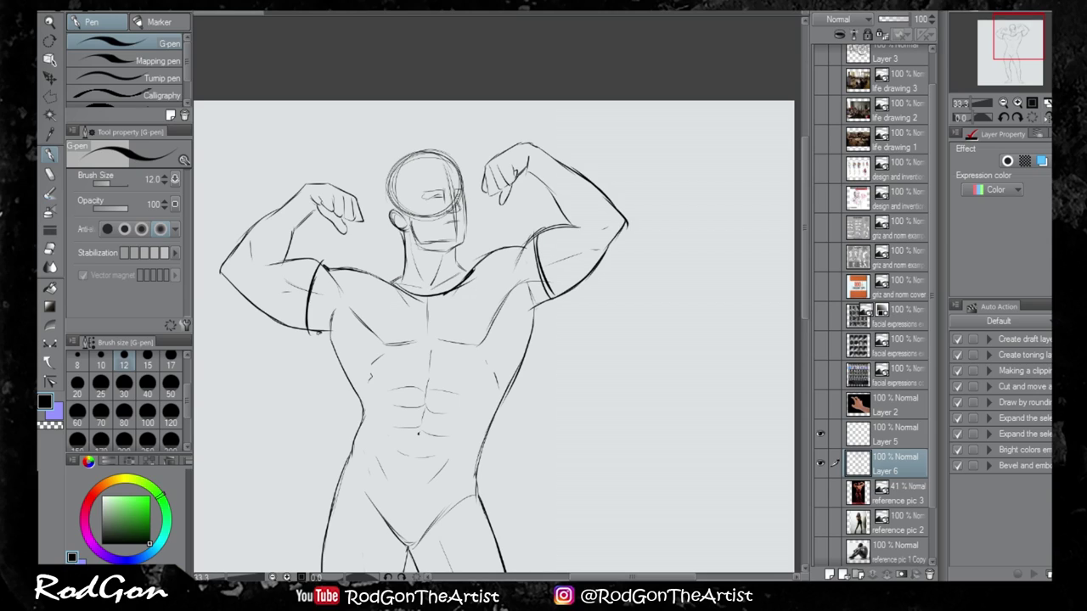
pyautogui.moveTo(317, 332); pyautogui.dragTo(367, 408)
pyautogui.moveTo(554, 297)
pyautogui.mouseDown()
pyautogui.moveTo(537, 341)
pyautogui.moveTo(487, 405)
pyautogui.mouseUp()
# - Draw a segmented belt with a thick oval buckle around the waist and darken the shirt contours running down to it
pyautogui.moveTo(406, 463)
pyautogui.mouseDown()
pyautogui.moveTo(410, 485)
pyautogui.moveTo(455, 398)
pyautogui.moveTo(434, 413)
pyautogui.moveTo(372, 376)
pyautogui.moveTo(361, 390)
pyautogui.moveTo(420, 399)
pyautogui.moveTo(506, 387)
pyautogui.moveTo(505, 403)
pyautogui.moveTo(442, 405)
pyautogui.mouseUp()
pyautogui.moveTo(374, 375); pyautogui.dragTo(372, 391)
pyautogui.moveTo(392, 375); pyautogui.dragTo(391, 390)
pyautogui.moveTo(401, 379); pyautogui.dragTo(403, 395)
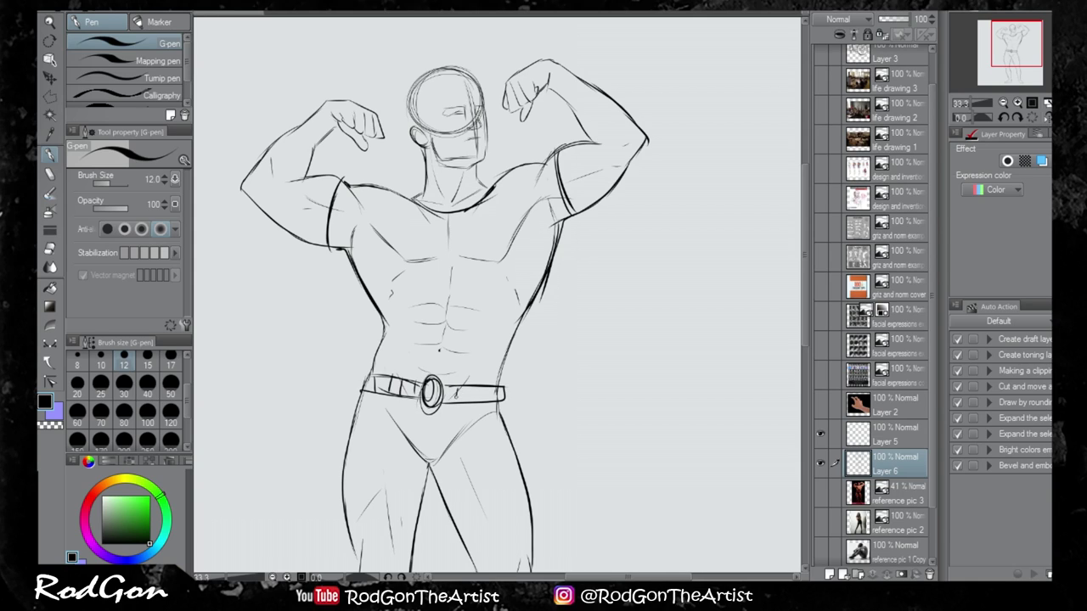
pyautogui.moveTo(521, 319); pyautogui.dragTo(501, 380)
pyautogui.moveTo(431, 379); pyautogui.dragTo(422, 415)
pyautogui.moveTo(422, 382); pyautogui.dragTo(389, 376)
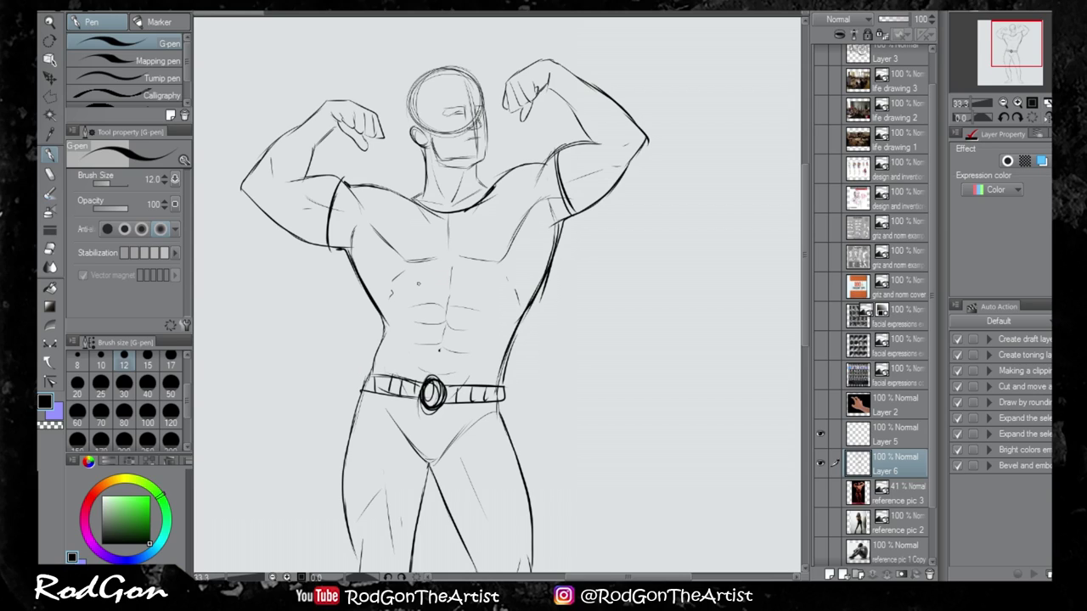
pyautogui.moveTo(387, 320); pyautogui.dragTo(368, 378)
# - Strengthen the lines under the chest muscles and draw a large rounded trapezoid emblem, narrowing downward, on the shirt
pyautogui.moveTo(471, 260); pyautogui.dragTo(513, 254)
pyautogui.moveTo(521, 230); pyautogui.dragTo(507, 255)
pyautogui.moveTo(388, 260)
pyautogui.mouseDown()
pyautogui.moveTo(431, 248)
pyautogui.moveTo(473, 271)
pyautogui.mouseUp()
pyautogui.moveTo(396, 227); pyautogui.dragTo(482, 226)
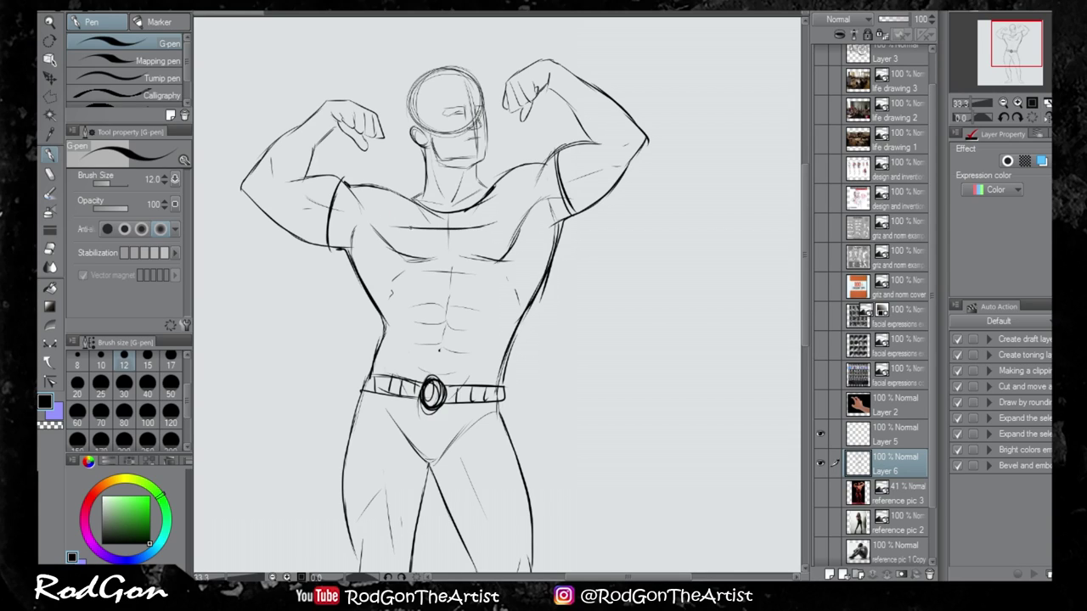
pyautogui.moveTo(398, 226)
pyautogui.mouseDown()
pyautogui.moveTo(431, 230)
pyautogui.moveTo(410, 257)
pyautogui.moveTo(436, 303)
pyautogui.moveTo(465, 300)
pyautogui.moveTo(501, 226)
pyautogui.mouseUp()
pyautogui.moveTo(423, 149); pyautogui.dragTo(426, 195)
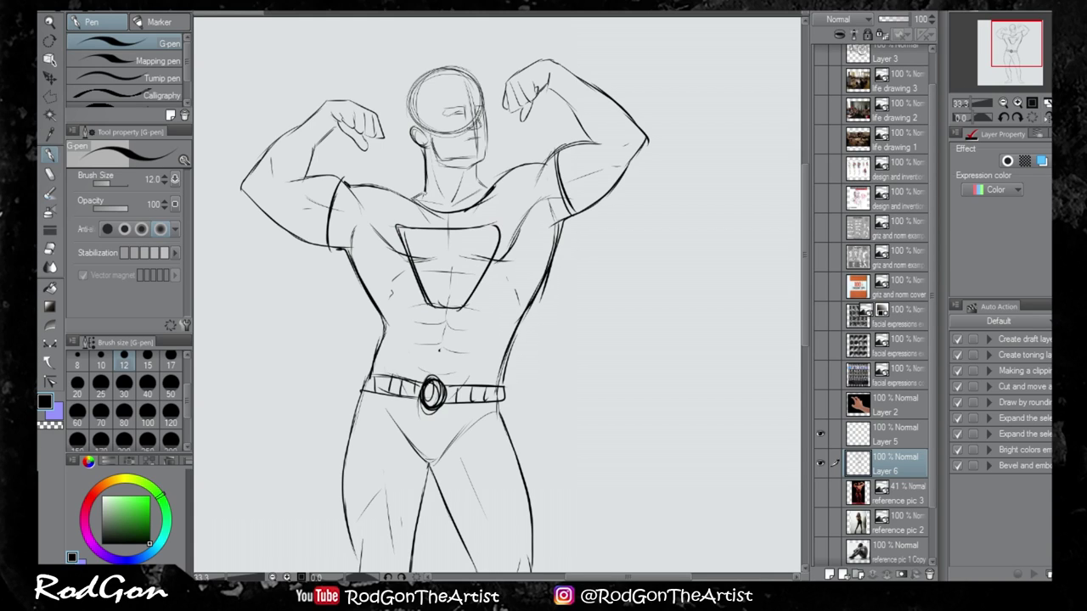
# - Draw tall, swept-back spiky hair and a hairline on the figure's head
pyautogui.moveTo(408, 127)
pyautogui.mouseDown()
pyautogui.moveTo(457, 209)
pyautogui.moveTo(450, 217)
pyautogui.moveTo(402, 124)
pyautogui.moveTo(443, 127)
pyautogui.moveTo(464, 111)
pyautogui.moveTo(527, 152)
pyautogui.moveTo(534, 176)
pyautogui.moveTo(477, 151)
pyautogui.moveTo(469, 226)
pyautogui.mouseUp()
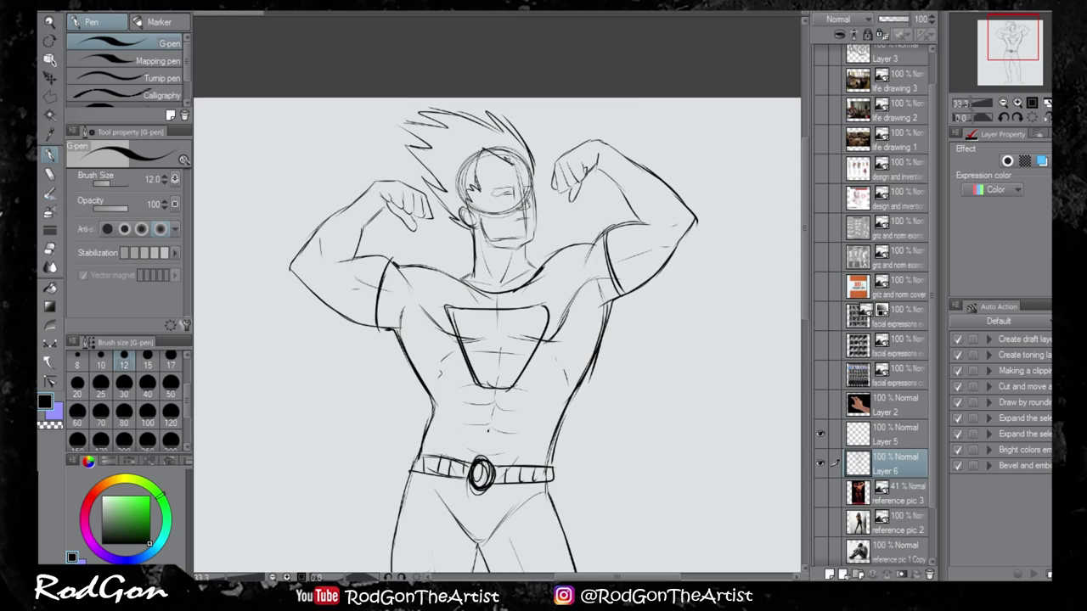
pyautogui.moveTo(513, 165)
pyautogui.mouseDown()
pyautogui.moveTo(532, 151)
pyautogui.moveTo(530, 183)
pyautogui.mouseUp()
# - Outline superhero briefs below the belt in bold lines down to the crotch and fill them with loose hatching
pyautogui.moveTo(544, 459)
pyautogui.mouseDown()
pyautogui.moveTo(524, 357)
pyautogui.moveTo(524, 408)
pyautogui.mouseUp()
pyautogui.moveTo(516, 461); pyautogui.dragTo(493, 334)
pyautogui.moveTo(501, 430); pyautogui.dragTo(512, 399)
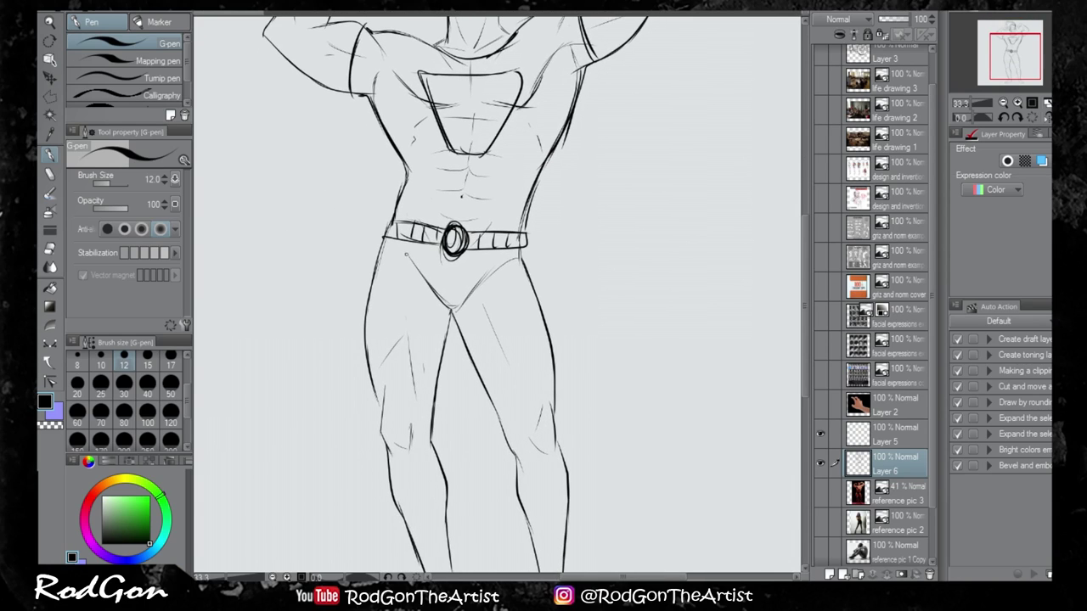
pyautogui.moveTo(393, 240)
pyautogui.mouseDown()
pyautogui.moveTo(451, 308)
pyautogui.moveTo(517, 251)
pyautogui.mouseUp()
pyautogui.moveTo(463, 302); pyautogui.dragTo(519, 251)
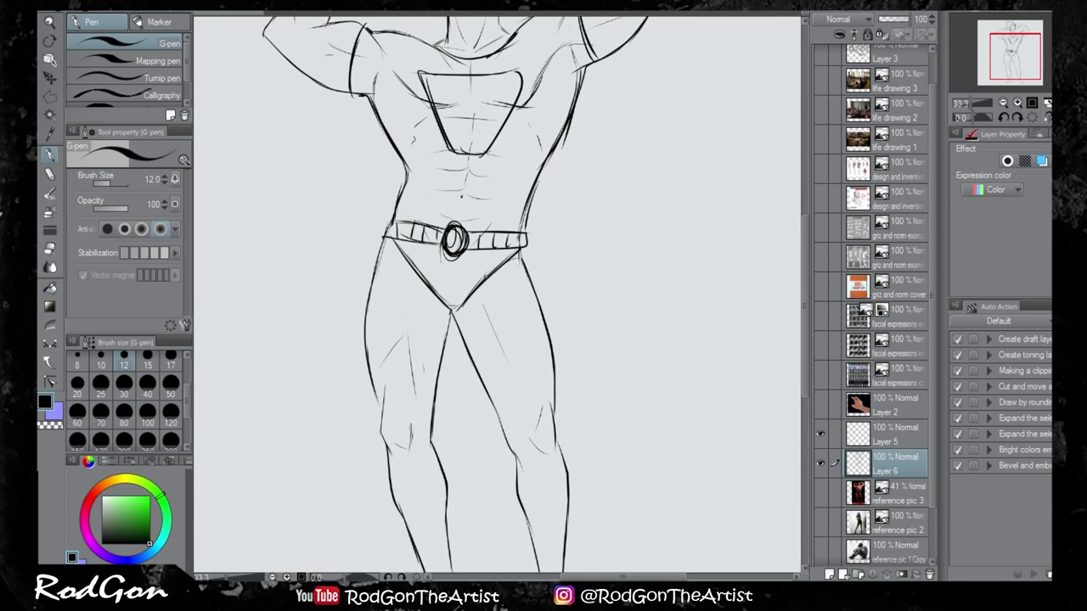
pyautogui.moveTo(397, 247)
pyautogui.mouseDown()
pyautogui.moveTo(452, 308)
pyautogui.moveTo(404, 252)
pyautogui.mouseUp()
pyautogui.moveTo(405, 241)
pyautogui.mouseDown()
pyautogui.moveTo(435, 274)
pyautogui.moveTo(460, 280)
pyautogui.moveTo(509, 253)
pyautogui.mouseUp()
# - Draw a thick shoe sole under the foot on the image's left side
pyautogui.moveTo(537, 452); pyautogui.dragTo(527, 363)
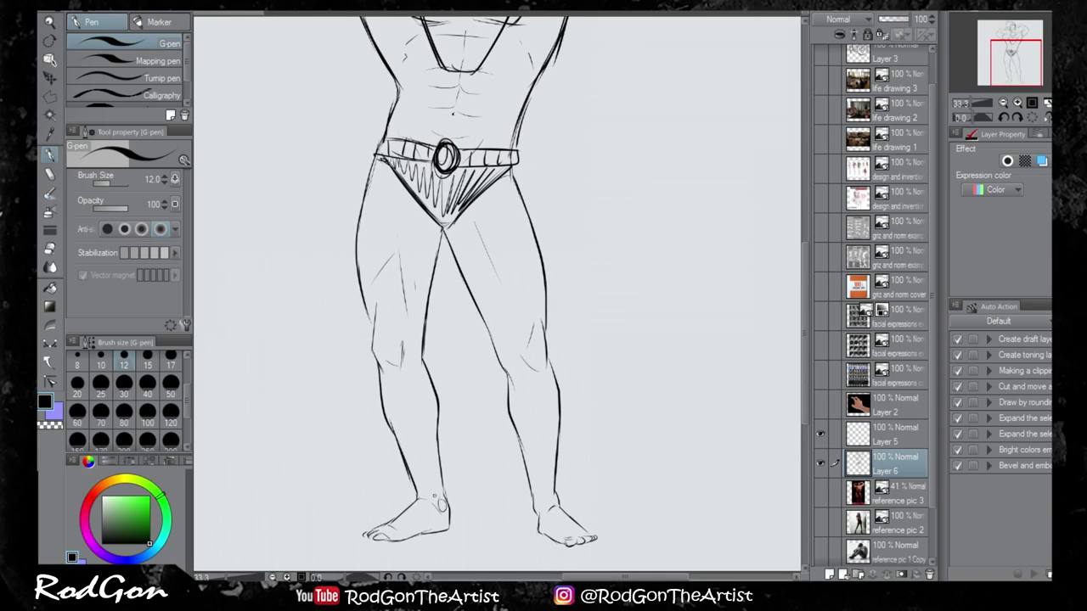
pyautogui.moveTo(441, 515); pyautogui.dragTo(472, 482)
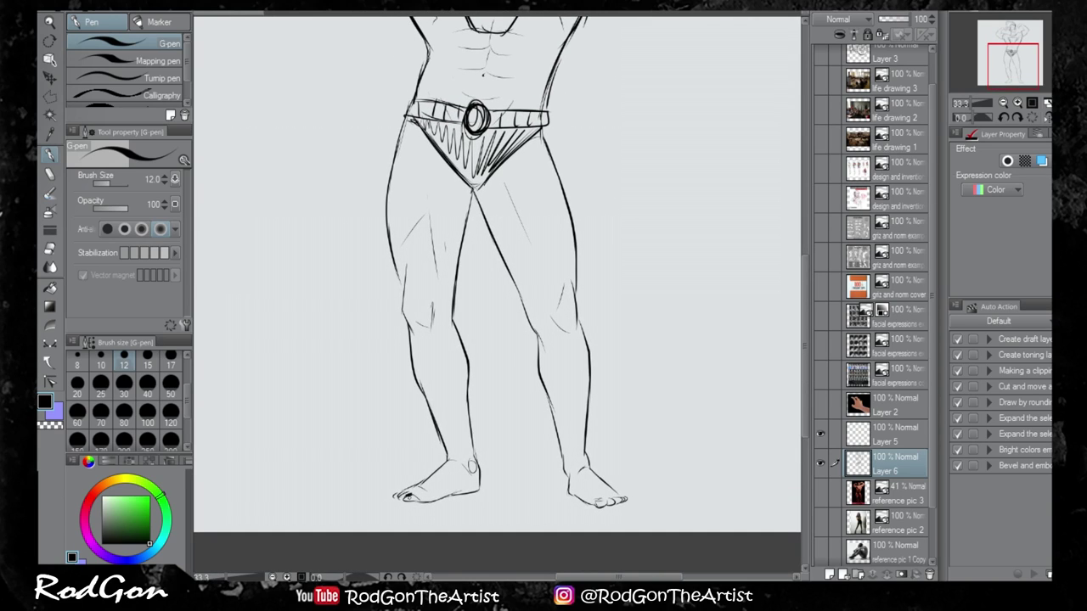
pyautogui.moveTo(409, 503); pyautogui.dragTo(492, 487)
# - Draw a boot on the leg on the image's right side, with a striped cuff below the knee and a rounded toe
pyautogui.moveTo(589, 511); pyautogui.dragTo(515, 545)
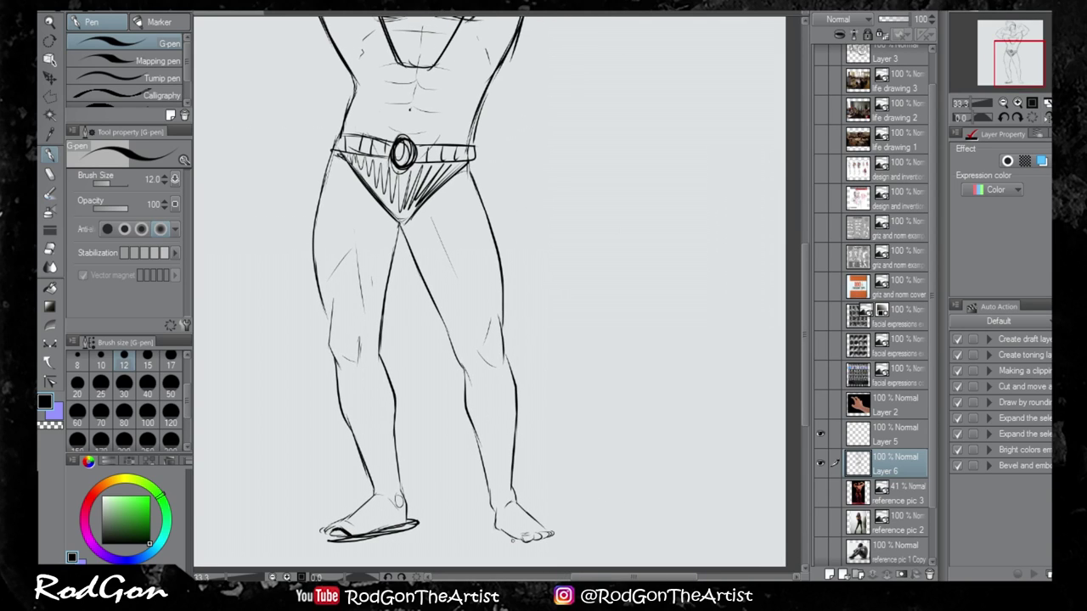
pyautogui.moveTo(462, 392)
pyautogui.mouseDown()
pyautogui.moveTo(520, 390)
pyautogui.moveTo(515, 409)
pyautogui.mouseUp()
pyautogui.moveTo(476, 397); pyautogui.dragTo(480, 422)
pyautogui.moveTo(489, 404); pyautogui.dragTo(491, 418)
pyautogui.moveTo(500, 405)
pyautogui.mouseDown()
pyautogui.moveTo(488, 496)
pyautogui.moveTo(494, 527)
pyautogui.moveTo(516, 538)
pyautogui.mouseUp()
pyautogui.moveTo(513, 470)
pyautogui.mouseDown()
pyautogui.moveTo(518, 510)
pyautogui.moveTo(551, 535)
pyautogui.mouseUp()
pyautogui.moveTo(548, 537); pyautogui.dragTo(518, 540)
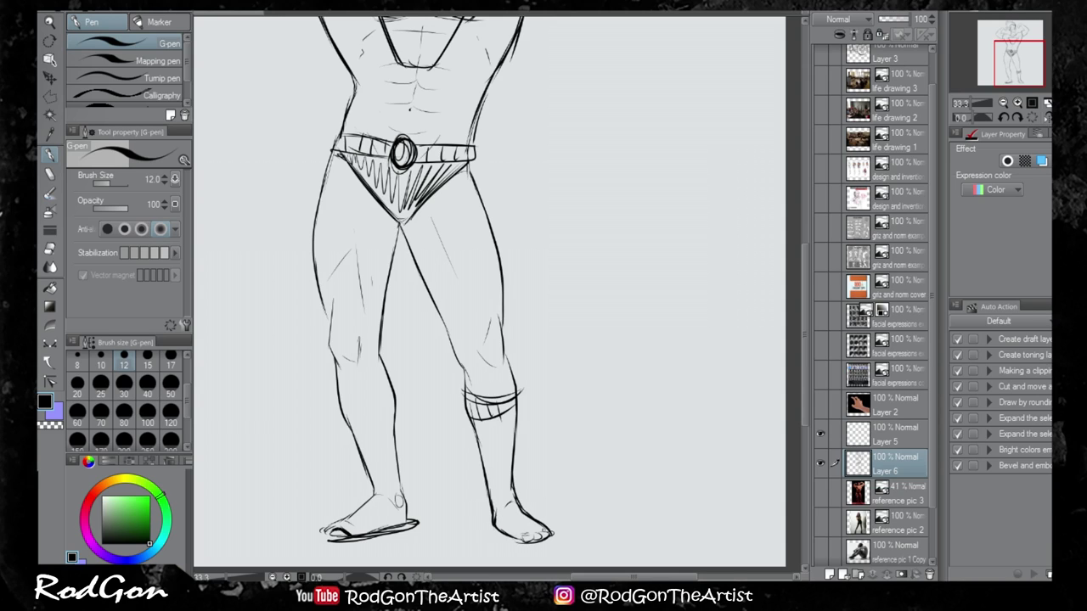
# - Hide the superhero drawing on Layer 6, show the woman's photo, reference pic 2, and lower that photo's opacity to 30%
pyautogui.scroll(-1, 520, 509)
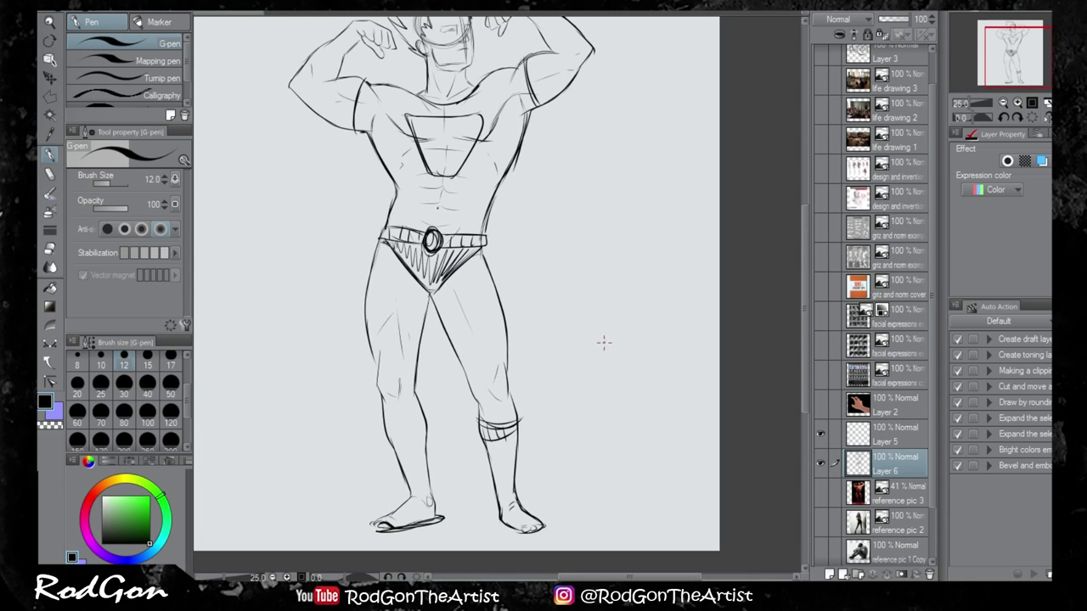
pyautogui.moveTo(586, 337); pyautogui.dragTo(575, 443)
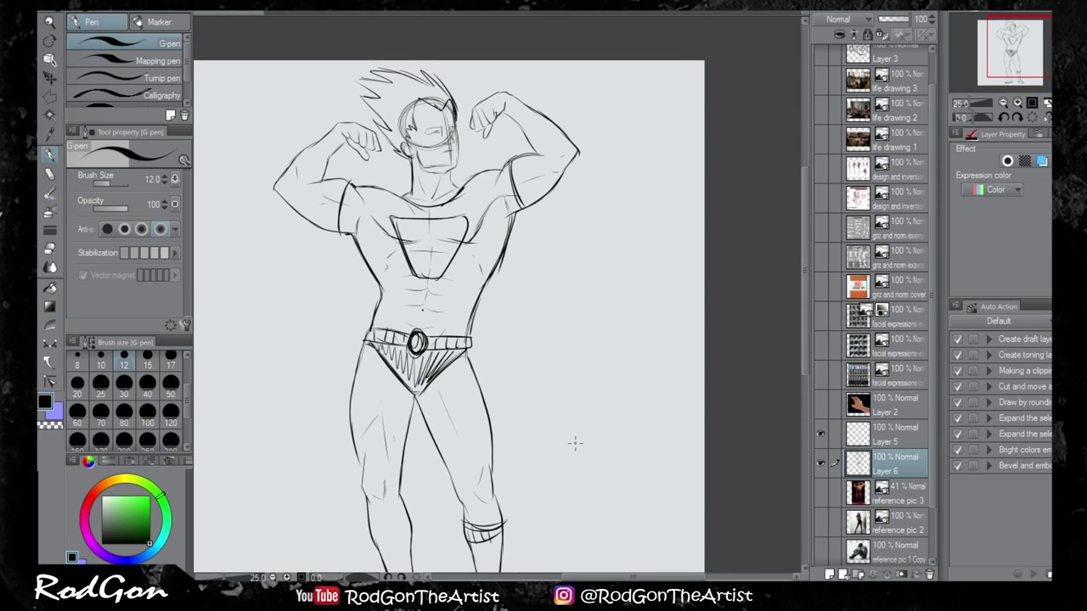
pyautogui.click(820, 463)
pyautogui.click(821, 522)
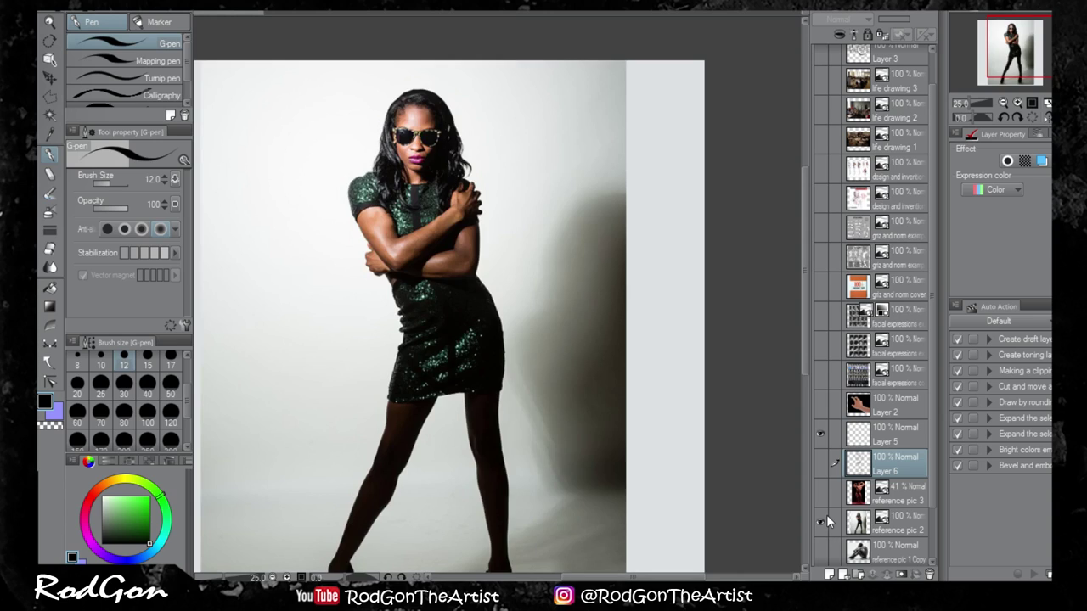
pyautogui.click(892, 527)
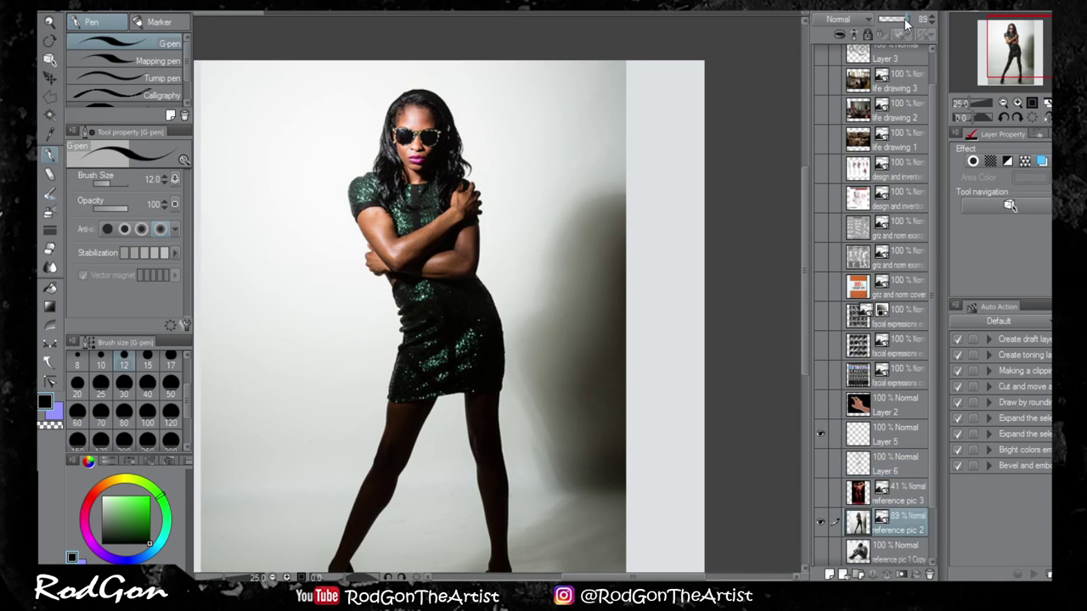
pyautogui.moveTo(911, 19); pyautogui.dragTo(886, 20)
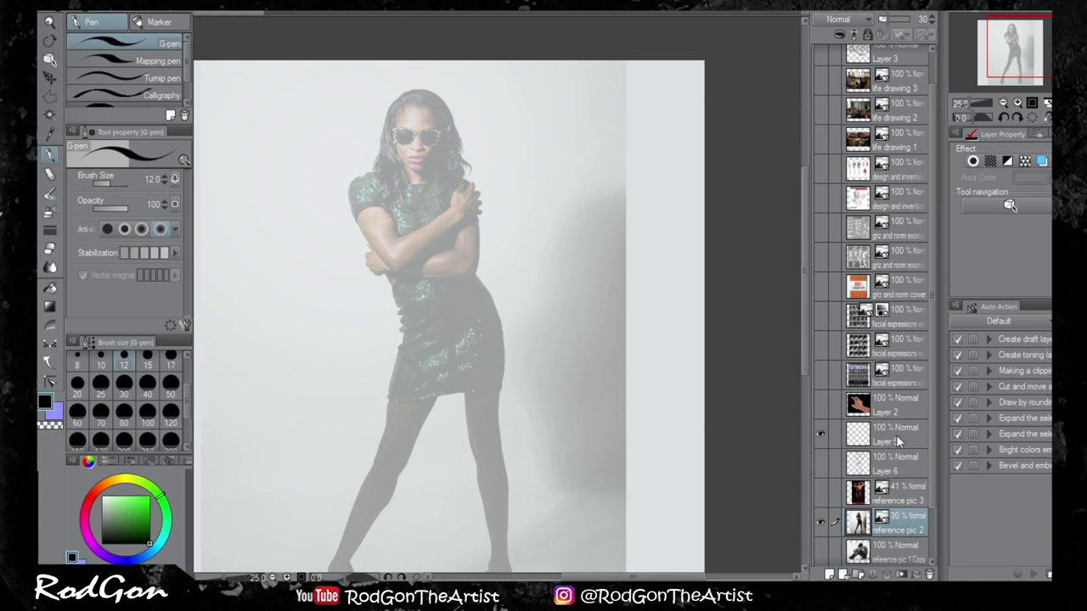
# - On Layer 5, trace the woman's upper crossed forearm as a tapered cylinder with a rounded elbow end and an elliptical wrist
pyautogui.click(879, 460)
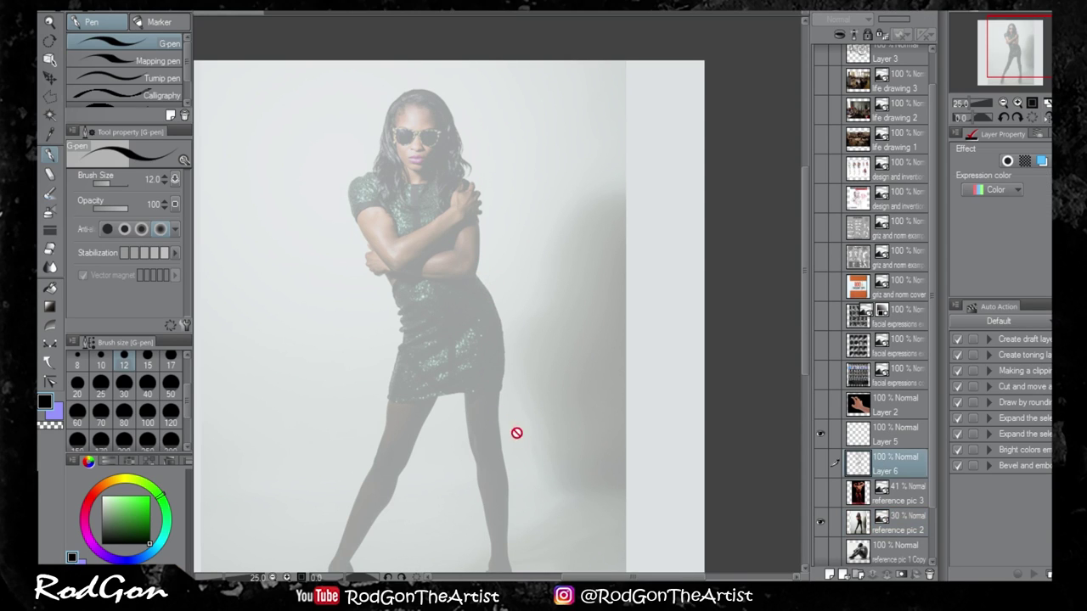
pyautogui.moveTo(515, 432); pyautogui.dragTo(517, 405)
pyautogui.scroll(2, 475, 193)
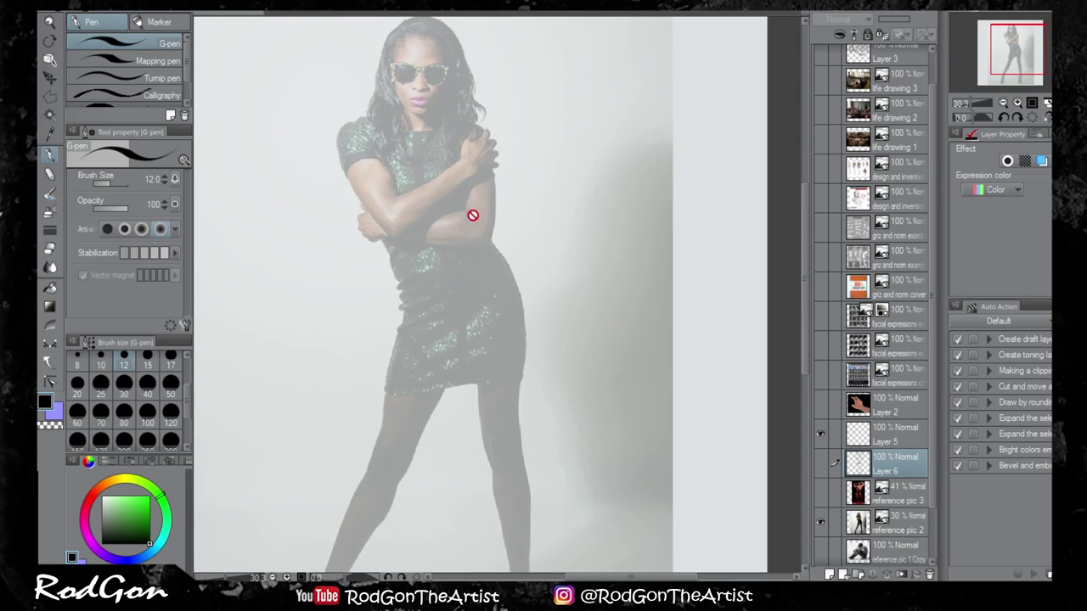
pyautogui.click(903, 437)
pyautogui.scroll(2, 448, 196)
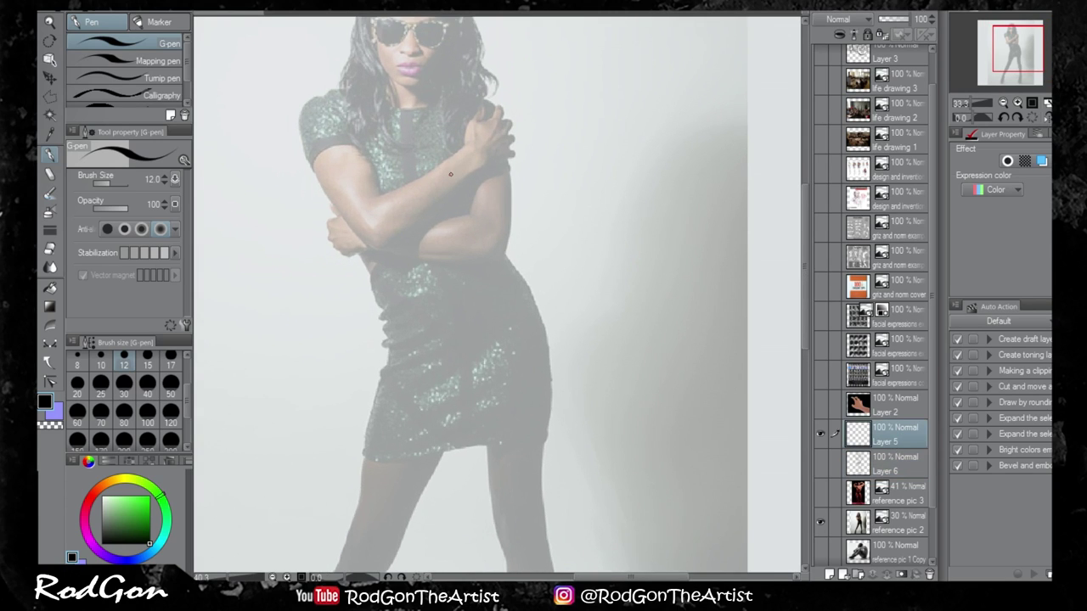
pyautogui.moveTo(454, 273); pyautogui.dragTo(476, 376)
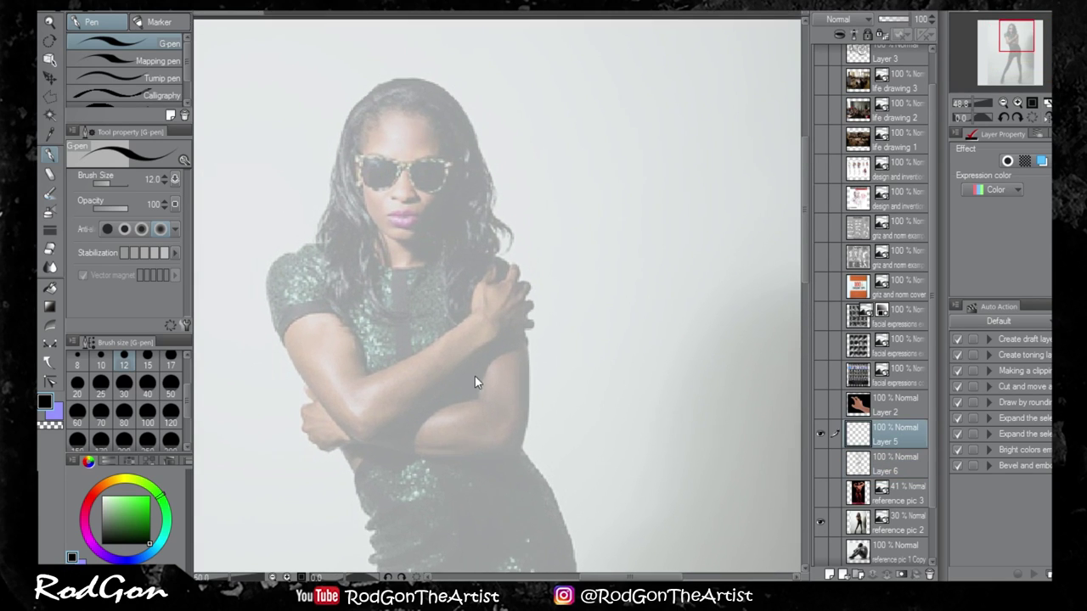
pyautogui.scroll(1, 477, 350)
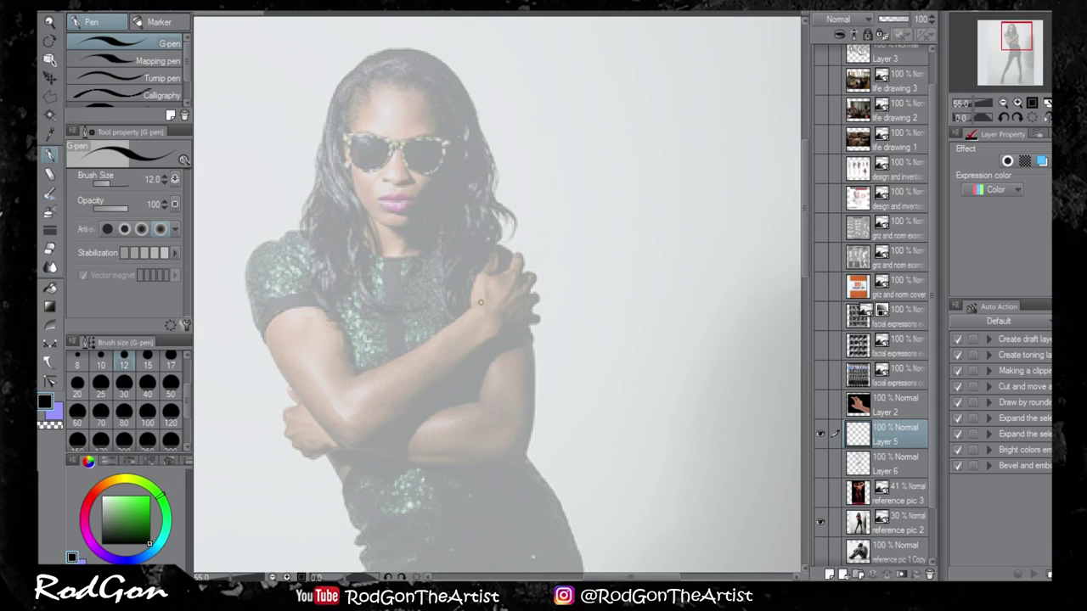
pyautogui.moveTo(361, 377)
pyautogui.mouseDown()
pyautogui.moveTo(479, 301)
pyautogui.moveTo(352, 433)
pyautogui.moveTo(395, 434)
pyautogui.mouseUp()
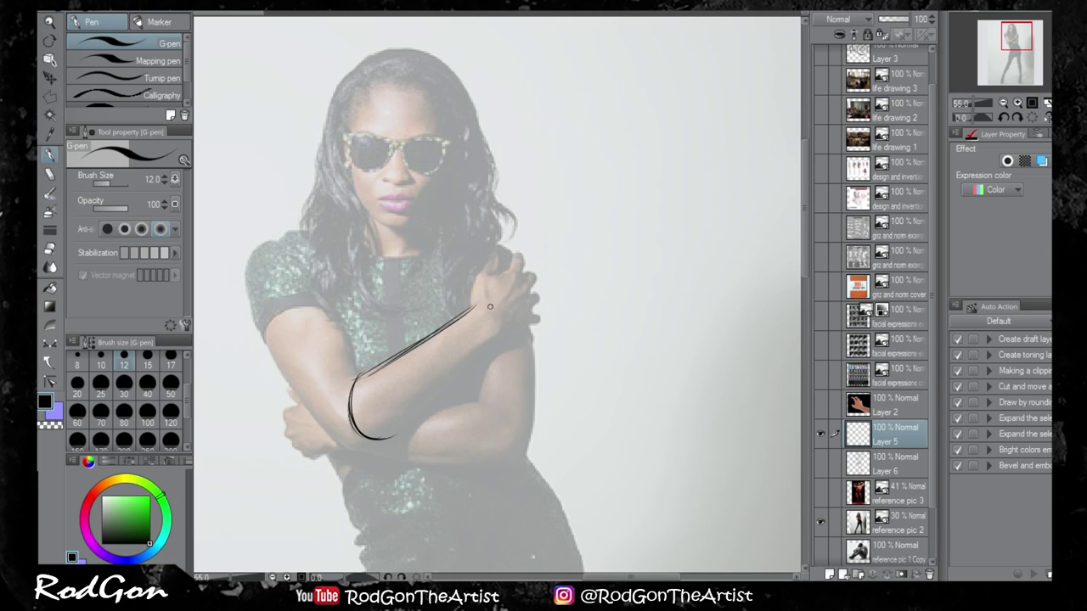
pyautogui.moveTo(473, 303)
pyautogui.mouseDown()
pyautogui.moveTo(495, 323)
pyautogui.moveTo(399, 411)
pyautogui.mouseUp()
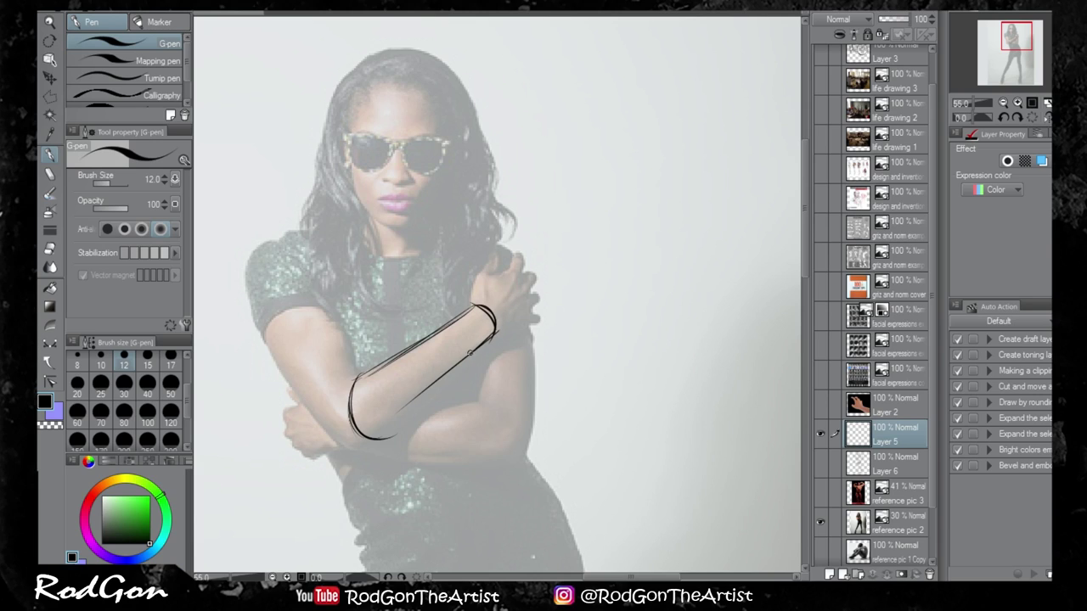
pyautogui.moveTo(474, 350); pyautogui.dragTo(363, 438)
pyautogui.moveTo(430, 386); pyautogui.dragTo(368, 434)
pyautogui.moveTo(487, 316)
pyautogui.mouseDown()
pyautogui.moveTo(475, 313)
pyautogui.moveTo(486, 333)
pyautogui.mouseUp()
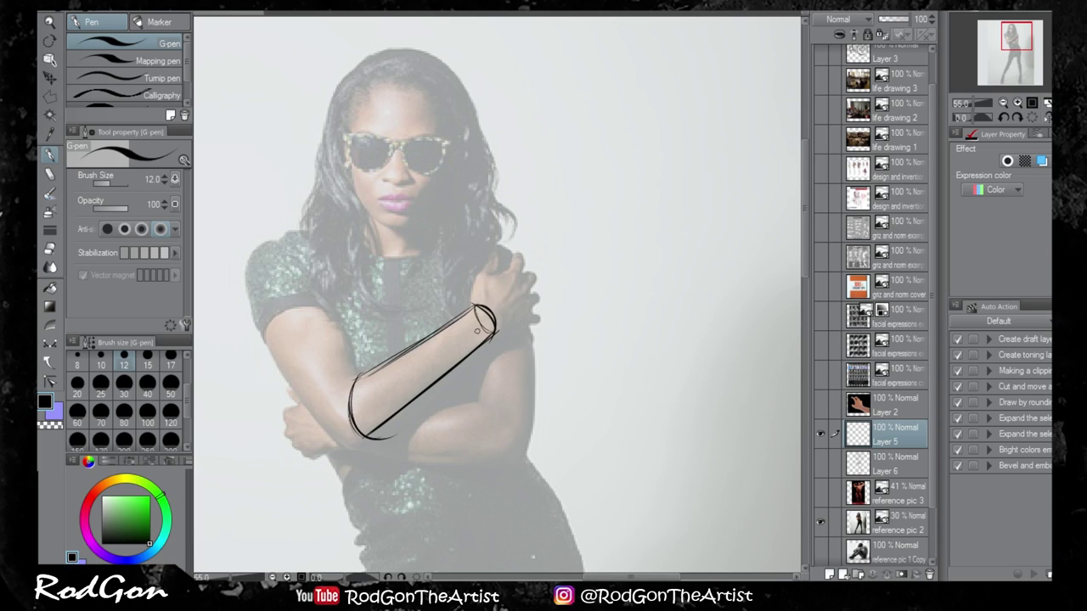
# - Draw an ellipse at the elbow joint and trace both sides of the upper arm from there up to the sleeve
pyautogui.moveTo(357, 379)
pyautogui.mouseDown()
pyautogui.moveTo(370, 417)
pyautogui.moveTo(323, 416)
pyautogui.mouseUp()
pyautogui.moveTo(328, 306); pyautogui.dragTo(350, 379)
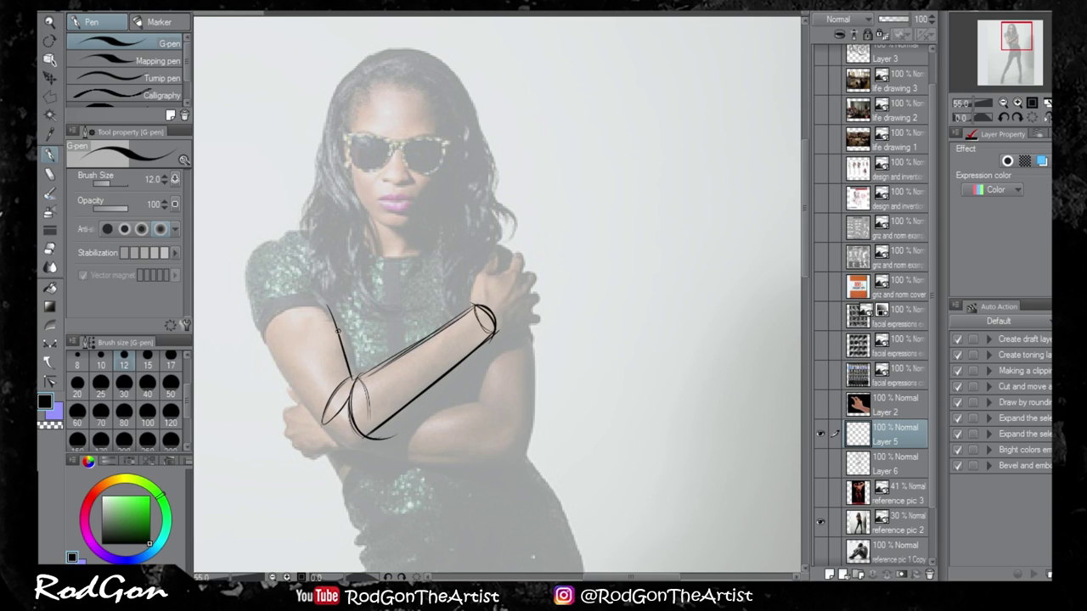
pyautogui.moveTo(336, 330); pyautogui.dragTo(348, 370)
pyautogui.moveTo(257, 320); pyautogui.dragTo(308, 421)
pyautogui.moveTo(263, 346); pyautogui.dragTo(319, 426)
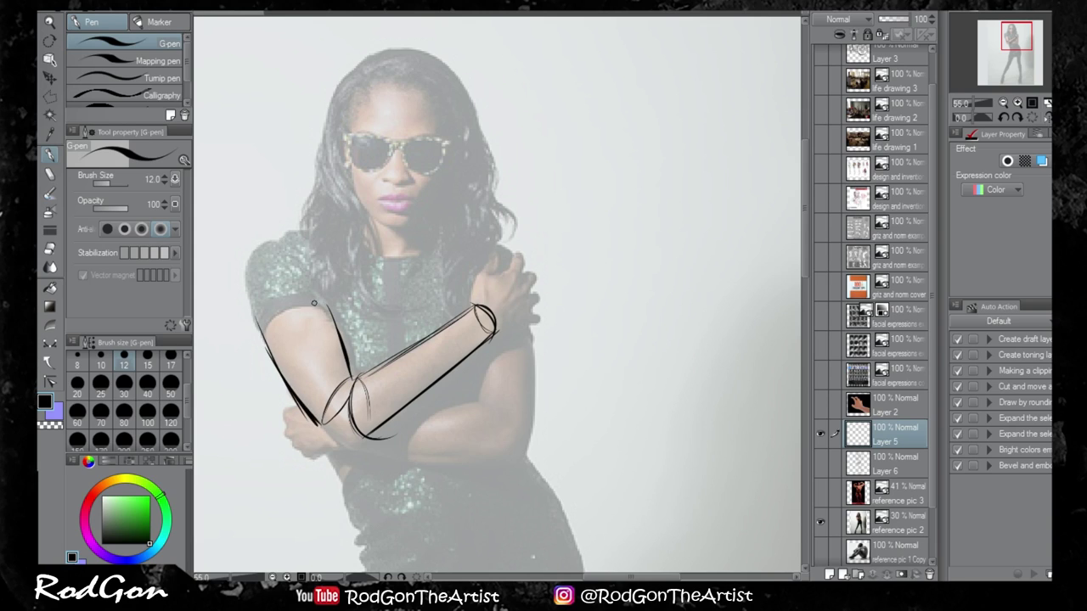
# - Draw a round shoulder ball over the sleeve and join it to both sides of the upper arm
pyautogui.moveTo(278, 245)
pyautogui.mouseDown()
pyautogui.moveTo(245, 278)
pyautogui.moveTo(250, 316)
pyautogui.moveTo(255, 255)
pyautogui.moveTo(274, 370)
pyautogui.mouseUp()
pyautogui.moveTo(246, 281); pyautogui.dragTo(294, 384)
pyautogui.moveTo(301, 259); pyautogui.dragTo(350, 363)
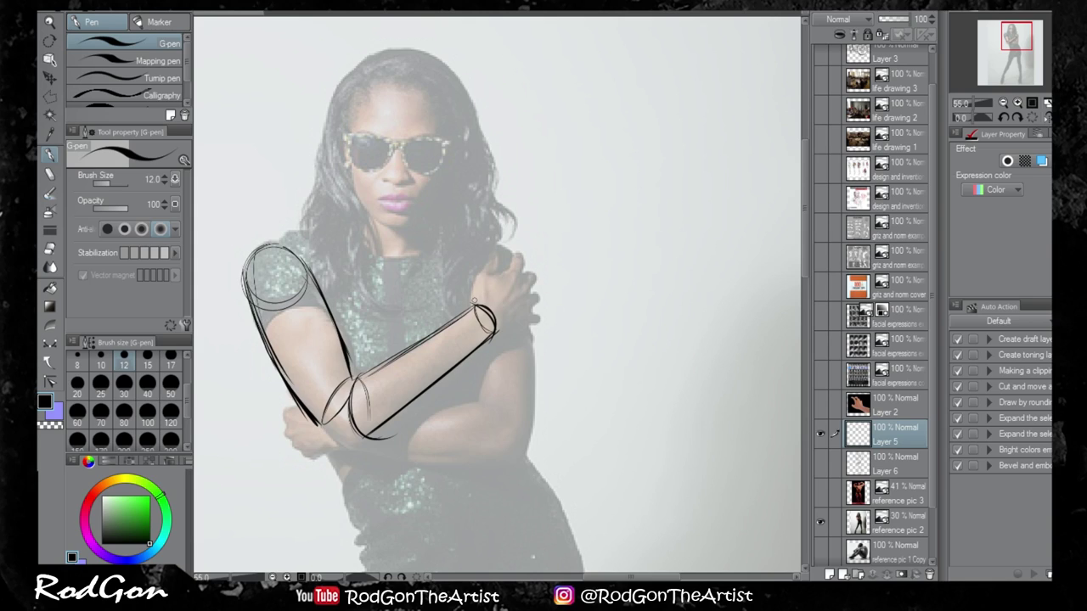
# - Block in the back of the hand from the wrist ellipse and outline the fingers gripping the opposite arm
pyautogui.moveTo(489, 298)
pyautogui.mouseDown()
pyautogui.moveTo(509, 272)
pyautogui.moveTo(478, 301)
pyautogui.moveTo(510, 270)
pyautogui.moveTo(523, 308)
pyautogui.moveTo(496, 333)
pyautogui.mouseUp()
pyautogui.moveTo(494, 277)
pyautogui.mouseDown()
pyautogui.moveTo(515, 272)
pyautogui.moveTo(488, 302)
pyautogui.moveTo(517, 254)
pyautogui.moveTo(534, 292)
pyautogui.moveTo(526, 321)
pyautogui.mouseUp()
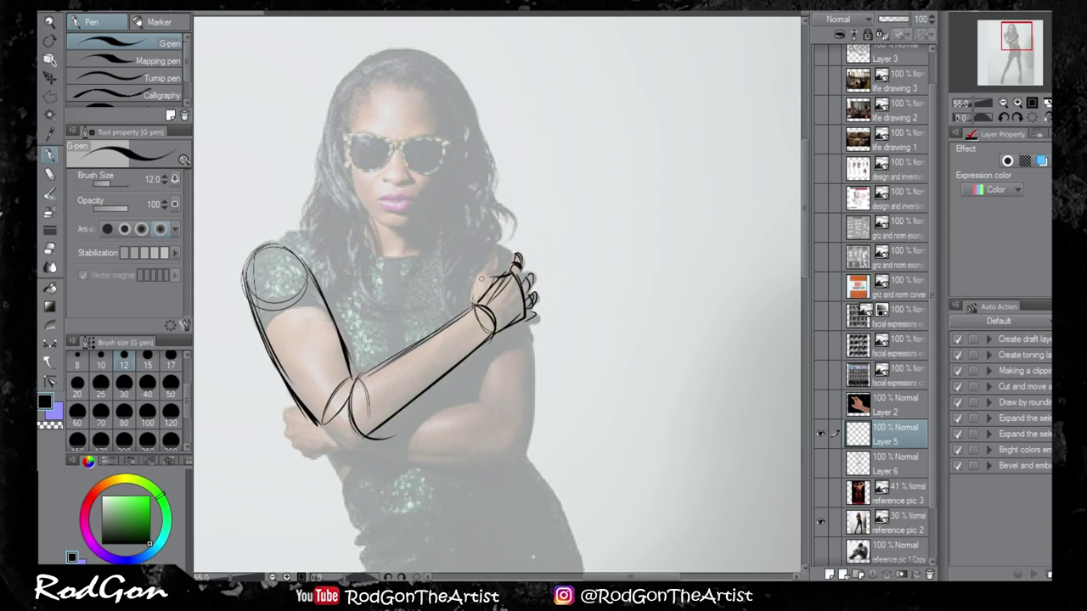
# - Outline the thumb of the gripping hand and hatch the inside of the elbow ellipse
pyautogui.moveTo(479, 277)
pyautogui.mouseDown()
pyautogui.moveTo(490, 284)
pyautogui.moveTo(478, 275)
pyautogui.moveTo(497, 268)
pyautogui.moveTo(470, 306)
pyautogui.mouseUp()
pyautogui.moveTo(348, 382); pyautogui.dragTo(336, 395)
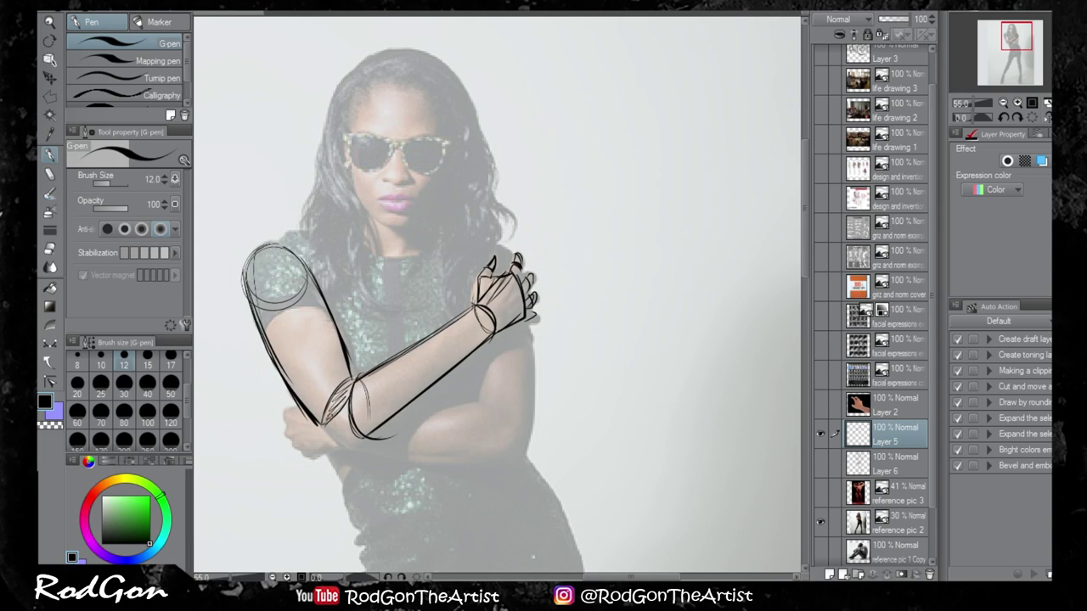
pyautogui.moveTo(340, 401)
pyautogui.mouseDown()
pyautogui.moveTo(347, 389)
pyautogui.moveTo(340, 413)
pyautogui.moveTo(362, 438)
pyautogui.mouseUp()
# - Trace both sides of the other upper arm below the gripping hand and end it with a hatched elbow ellipse
pyautogui.moveTo(505, 330); pyautogui.dragTo(521, 277)
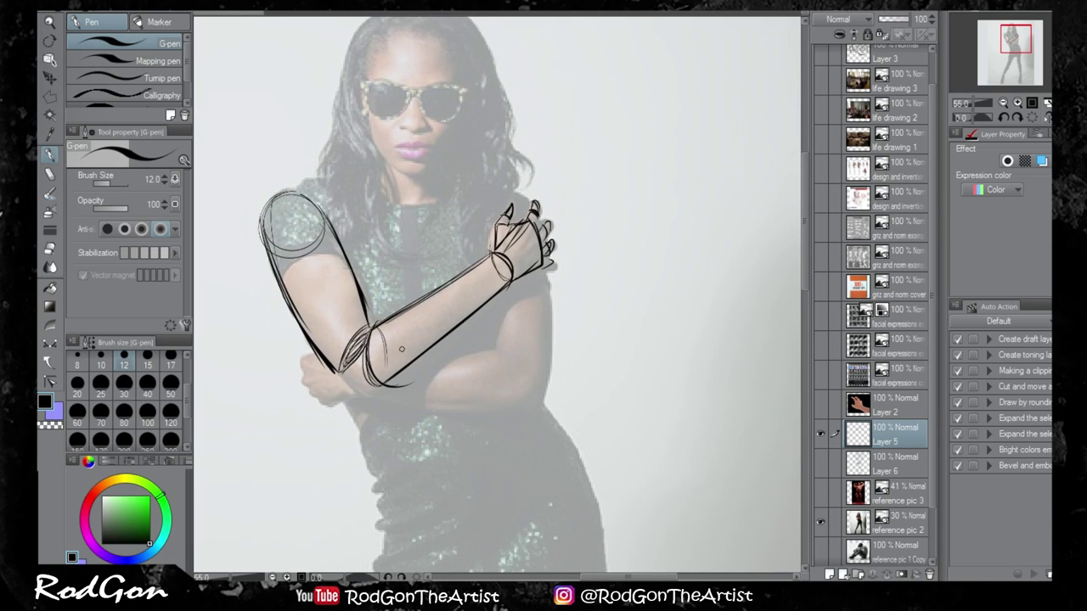
pyautogui.moveTo(379, 382); pyautogui.dragTo(389, 374)
pyautogui.moveTo(494, 355)
pyautogui.mouseDown()
pyautogui.moveTo(507, 406)
pyautogui.moveTo(528, 367)
pyautogui.moveTo(545, 385)
pyautogui.moveTo(495, 335)
pyautogui.moveTo(498, 294)
pyautogui.mouseUp()
pyautogui.moveTo(544, 264); pyautogui.dragTo(548, 361)
pyautogui.moveTo(545, 307); pyautogui.dragTo(546, 391)
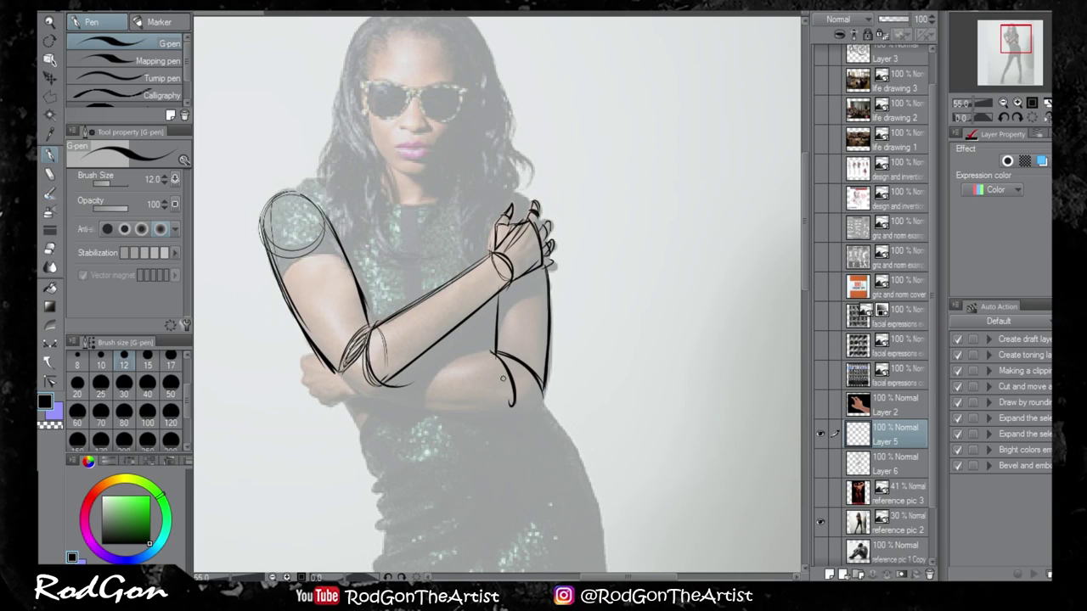
pyautogui.moveTo(503, 360); pyautogui.dragTo(544, 398)
pyautogui.moveTo(499, 350); pyautogui.dragTo(513, 379)
pyautogui.moveTo(509, 362); pyautogui.dragTo(534, 397)
pyautogui.moveTo(527, 372); pyautogui.dragTo(540, 398)
# - Trace the upper and lower edges of the lower crossed forearm and outline its tucked hand beneath the opposite elbow
pyautogui.moveTo(408, 366); pyautogui.dragTo(489, 352)
pyautogui.moveTo(414, 364); pyautogui.dragTo(494, 351)
pyautogui.moveTo(369, 400); pyautogui.dragTo(512, 402)
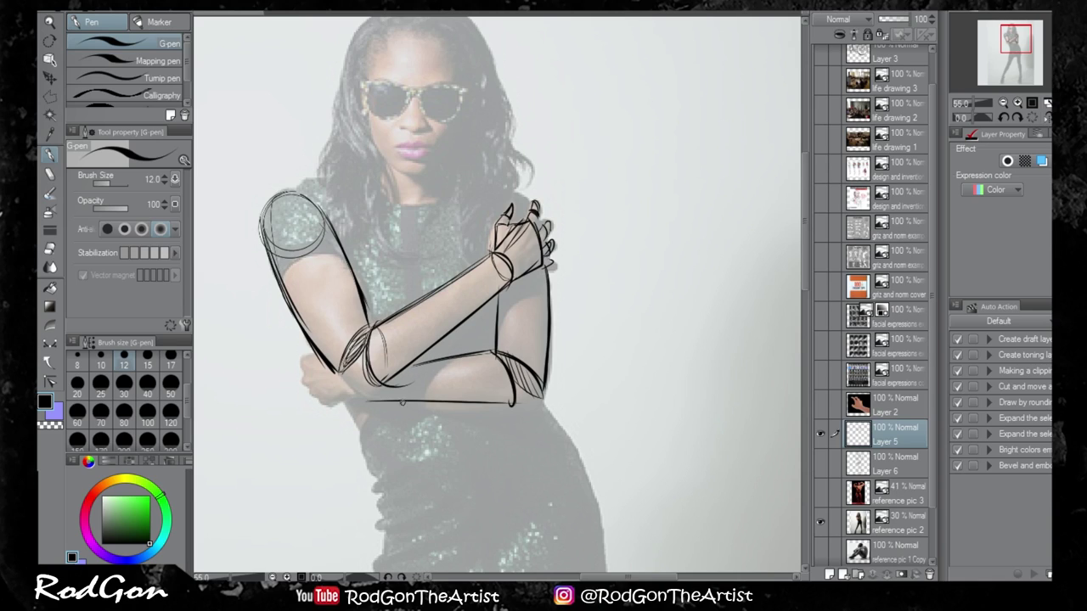
pyautogui.moveTo(403, 403); pyautogui.dragTo(513, 404)
pyautogui.moveTo(348, 372)
pyautogui.mouseDown()
pyautogui.moveTo(357, 396)
pyautogui.moveTo(378, 404)
pyautogui.moveTo(367, 367)
pyautogui.moveTo(320, 403)
pyautogui.mouseUp()
pyautogui.moveTo(309, 362)
pyautogui.mouseDown()
pyautogui.moveTo(319, 399)
pyautogui.moveTo(324, 360)
pyautogui.moveTo(303, 370)
pyautogui.moveTo(324, 406)
pyautogui.moveTo(356, 400)
pyautogui.mouseUp()
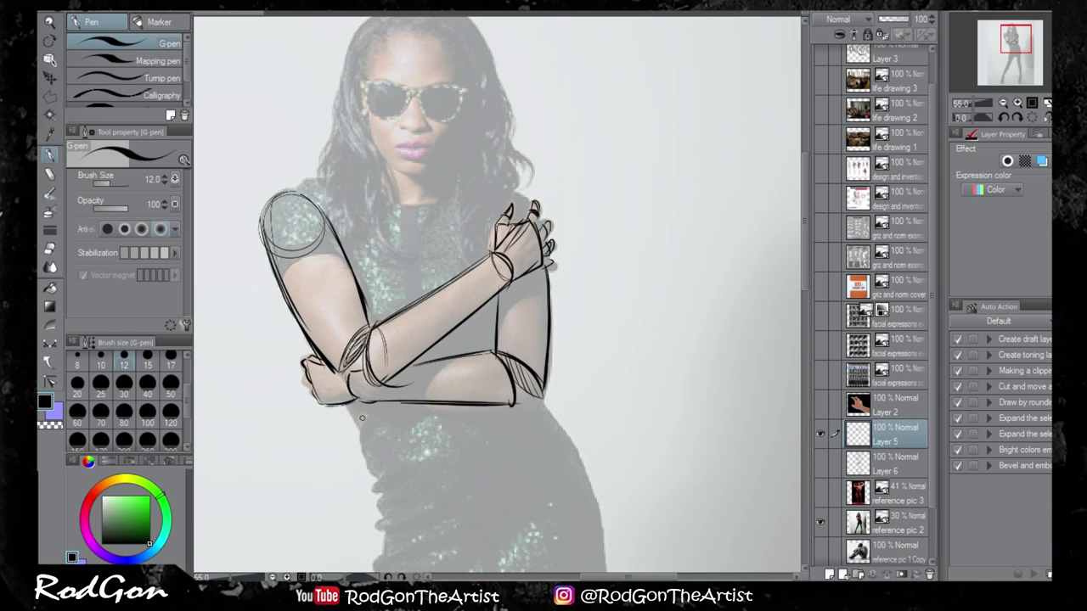
# - Block in the head over the face with straight sides, a tapered jaw and chin, and an elliptical top
pyautogui.scroll(3, 450, 384)
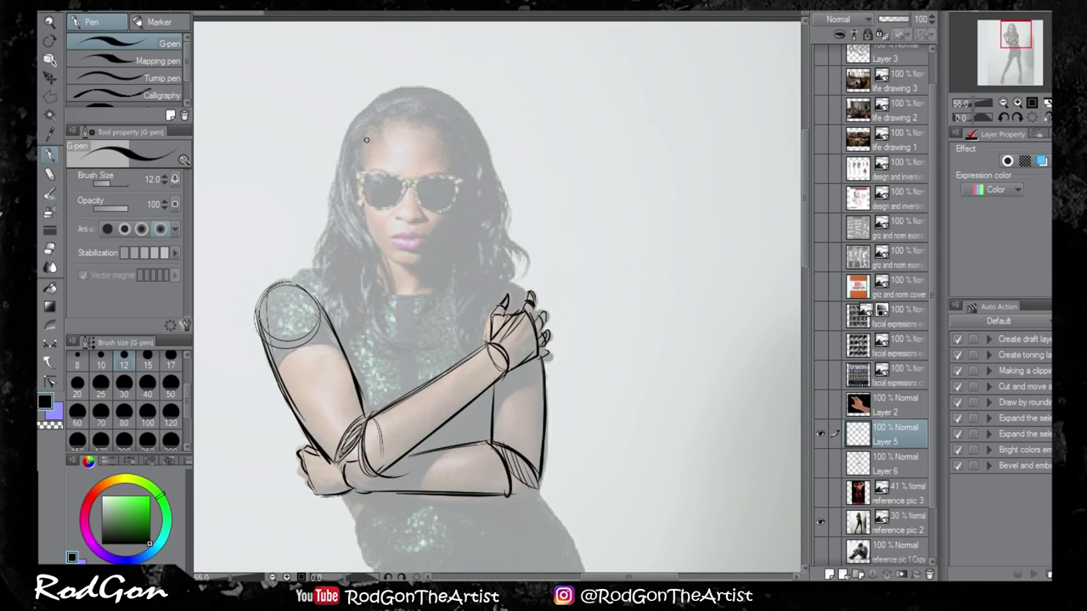
pyautogui.moveTo(368, 137)
pyautogui.mouseDown()
pyautogui.moveTo(371, 238)
pyautogui.moveTo(414, 273)
pyautogui.moveTo(389, 114)
pyautogui.moveTo(465, 117)
pyautogui.moveTo(430, 130)
pyautogui.moveTo(464, 121)
pyautogui.moveTo(442, 105)
pyautogui.moveTo(459, 136)
pyautogui.moveTo(466, 234)
pyautogui.mouseUp()
pyautogui.moveTo(370, 242)
pyautogui.mouseDown()
pyautogui.moveTo(428, 268)
pyautogui.moveTo(458, 226)
pyautogui.mouseUp()
pyautogui.moveTo(458, 124); pyautogui.dragTo(460, 232)
pyautogui.moveTo(463, 161); pyautogui.dragTo(425, 260)
pyautogui.moveTo(360, 133); pyautogui.dragTo(378, 241)
pyautogui.moveTo(376, 160)
pyautogui.mouseDown()
pyautogui.moveTo(379, 212)
pyautogui.moveTo(383, 198)
pyautogui.mouseUp()
pyautogui.hotkey('ctrl', 'z')
pyautogui.moveTo(461, 127)
pyautogui.mouseDown()
pyautogui.moveTo(387, 104)
pyautogui.moveTo(358, 151)
pyautogui.mouseUp()
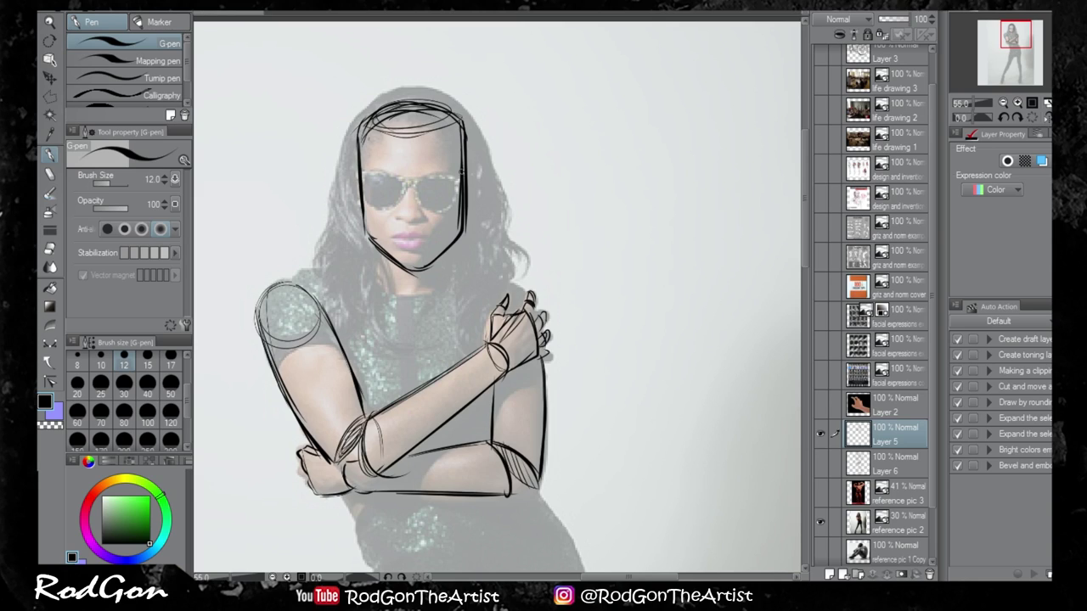
# - Draw both sides of the neck meeting in a point at the collar and add vertical and horizontal face guidelines
pyautogui.moveTo(387, 256)
pyautogui.mouseDown()
pyautogui.moveTo(389, 295)
pyautogui.moveTo(416, 319)
pyautogui.mouseUp()
pyautogui.moveTo(439, 256)
pyautogui.mouseDown()
pyautogui.moveTo(433, 304)
pyautogui.moveTo(417, 319)
pyautogui.mouseUp()
pyautogui.moveTo(413, 126); pyautogui.dragTo(414, 268)
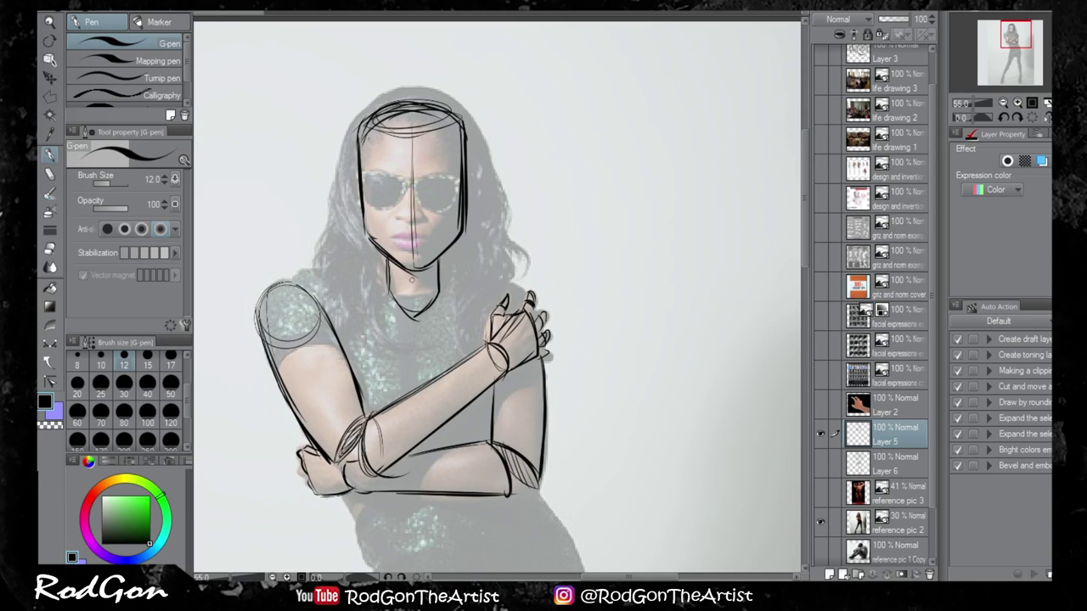
pyautogui.moveTo(359, 192); pyautogui.dragTo(444, 190)
pyautogui.moveTo(373, 193); pyautogui.dragTo(446, 193)
# - Draw the sloping shoulder lines from the neck and the collarbone lines from the pit of the neck to both shoulders
pyautogui.moveTo(486, 445); pyautogui.dragTo(503, 401)
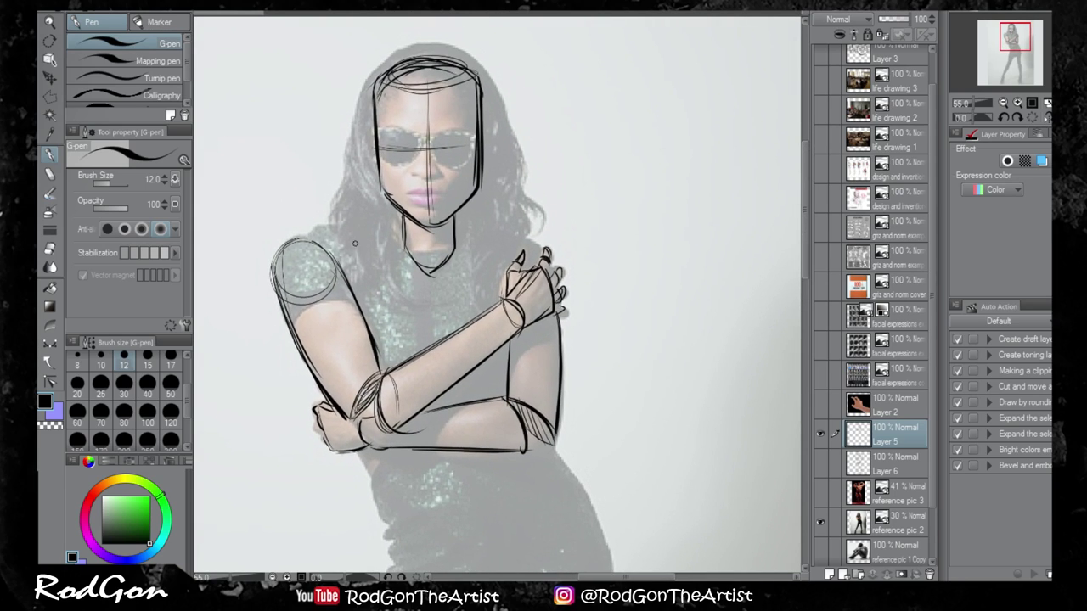
pyautogui.moveTo(386, 223)
pyautogui.mouseDown()
pyautogui.moveTo(330, 239)
pyautogui.moveTo(377, 264)
pyautogui.moveTo(432, 267)
pyautogui.moveTo(356, 255)
pyautogui.moveTo(456, 275)
pyautogui.moveTo(505, 235)
pyautogui.moveTo(534, 242)
pyautogui.mouseUp()
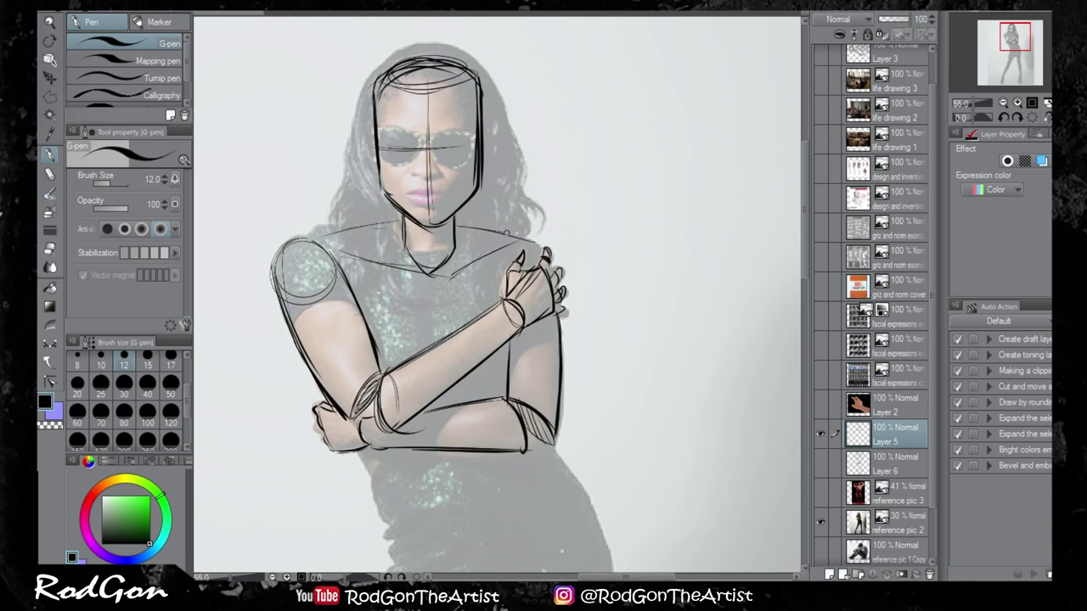
pyautogui.moveTo(459, 224); pyautogui.dragTo(528, 243)
pyautogui.moveTo(320, 237)
pyautogui.mouseDown()
pyautogui.moveTo(442, 280)
pyautogui.moveTo(429, 272)
pyautogui.mouseUp()
pyautogui.moveTo(438, 273); pyautogui.dragTo(520, 246)
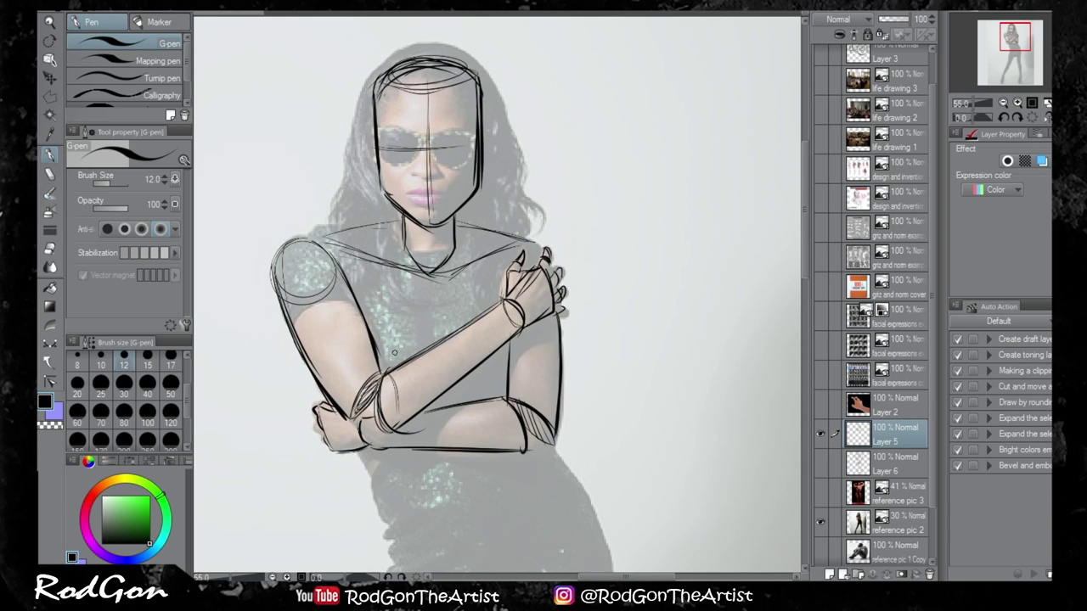
# - Block in the ribcage behind the crossed arms with tapering sides and a lower arch, plus a curved centre line down the abdomen
pyautogui.moveTo(324, 247); pyautogui.dragTo(362, 405)
pyautogui.moveTo(348, 362)
pyautogui.mouseDown()
pyautogui.moveTo(413, 413)
pyautogui.moveTo(458, 358)
pyautogui.mouseUp()
pyautogui.moveTo(460, 356)
pyautogui.mouseDown()
pyautogui.moveTo(406, 404)
pyautogui.moveTo(513, 328)
pyautogui.mouseUp()
pyautogui.moveTo(517, 255); pyautogui.dragTo(501, 367)
pyautogui.moveTo(513, 249); pyautogui.dragTo(487, 388)
pyautogui.moveTo(515, 313)
pyautogui.mouseDown()
pyautogui.moveTo(485, 406)
pyautogui.moveTo(494, 396)
pyautogui.mouseUp()
pyautogui.moveTo(338, 238)
pyautogui.mouseDown()
pyautogui.moveTo(336, 304)
pyautogui.moveTo(374, 403)
pyautogui.mouseUp()
pyautogui.moveTo(342, 319); pyautogui.dragTo(387, 407)
pyautogui.moveTo(495, 521); pyautogui.dragTo(481, 346)
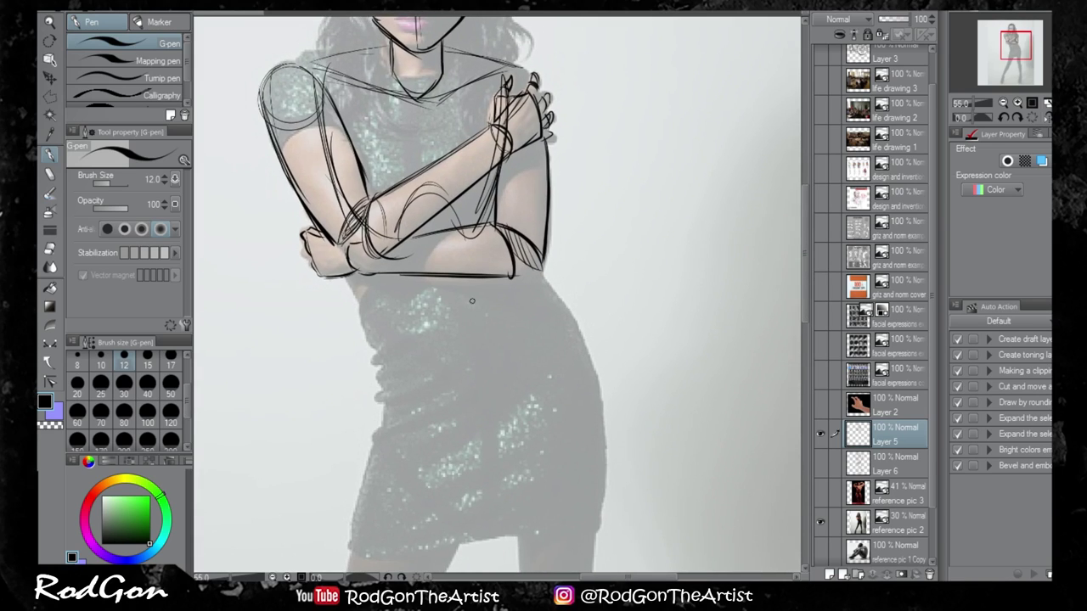
pyautogui.moveTo(417, 148)
pyautogui.mouseDown()
pyautogui.moveTo(448, 311)
pyautogui.moveTo(487, 364)
pyautogui.mouseUp()
# - Draw slanted ellipses at the hips for the tops of both thighs
pyautogui.scroll(-5, 446, 263)
pyautogui.moveTo(397, 240)
pyautogui.mouseDown()
pyautogui.moveTo(386, 215)
pyautogui.moveTo(478, 282)
pyautogui.mouseUp()
pyautogui.moveTo(556, 203)
pyautogui.mouseDown()
pyautogui.moveTo(524, 280)
pyautogui.moveTo(562, 200)
pyautogui.mouseUp()
pyautogui.moveTo(388, 233)
pyautogui.mouseDown()
pyautogui.moveTo(450, 285)
pyautogui.moveTo(499, 292)
pyautogui.moveTo(562, 201)
pyautogui.moveTo(514, 290)
pyautogui.mouseUp()
# - Trace both thighs as tapered cylinders from the hip ellipses down to rounded ends above the knees
pyautogui.scroll(-5, 478, 396)
pyautogui.moveTo(416, 88)
pyautogui.mouseDown()
pyautogui.moveTo(364, 316)
pyautogui.moveTo(402, 385)
pyautogui.mouseUp()
pyautogui.moveTo(362, 353)
pyautogui.mouseDown()
pyautogui.moveTo(418, 368)
pyautogui.moveTo(495, 195)
pyautogui.mouseUp()
pyautogui.moveTo(419, 364)
pyautogui.mouseDown()
pyautogui.moveTo(506, 153)
pyautogui.moveTo(546, 327)
pyautogui.mouseUp()
pyautogui.moveTo(540, 176); pyautogui.dragTo(556, 374)
pyautogui.moveTo(557, 370)
pyautogui.mouseDown()
pyautogui.moveTo(610, 377)
pyautogui.moveTo(627, 338)
pyautogui.mouseUp()
pyautogui.moveTo(611, 66); pyautogui.dragTo(622, 260)
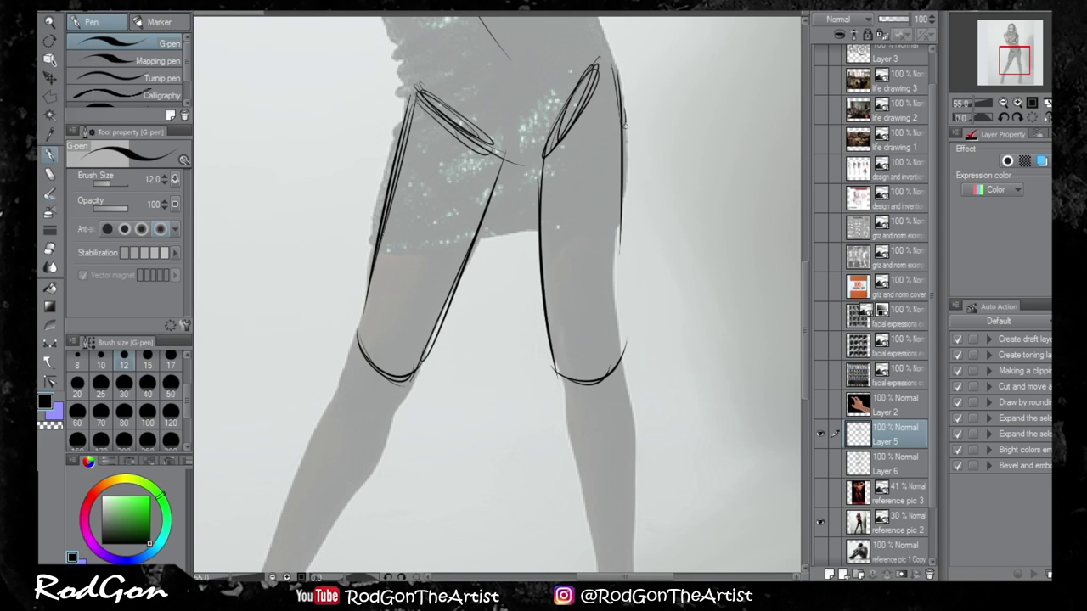
pyautogui.moveTo(624, 124); pyautogui.dragTo(613, 348)
pyautogui.moveTo(628, 190); pyautogui.dragTo(627, 357)
# - Trace both lower legs as tapered cylinders with hatched ellipses below the knees and rounded ends at the ankles
pyautogui.moveTo(486, 423)
pyautogui.mouseDown()
pyautogui.moveTo(492, 468)
pyautogui.moveTo(504, 262)
pyautogui.mouseUp()
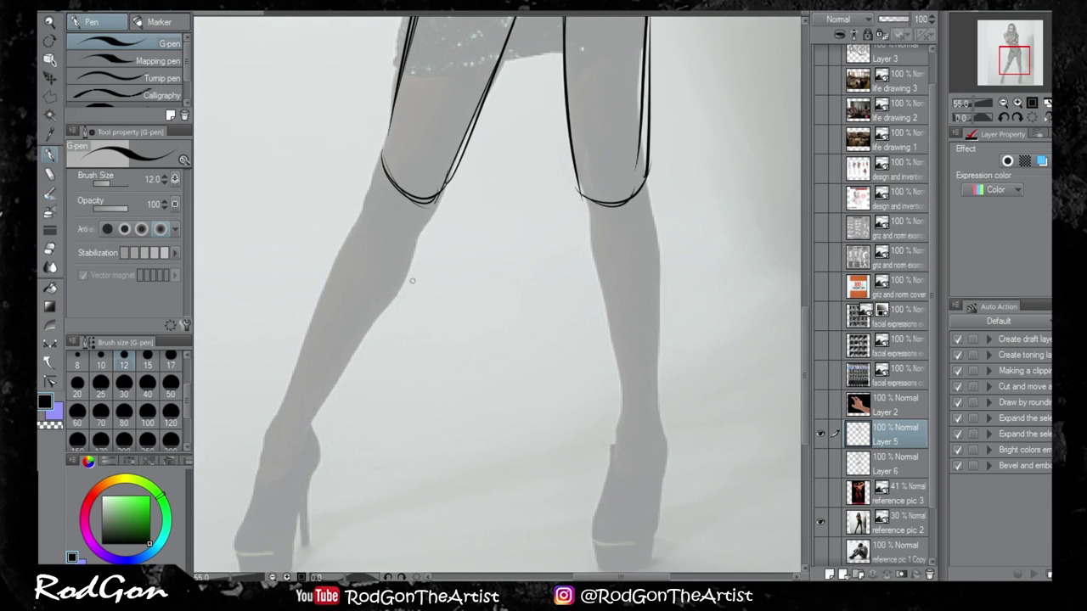
pyautogui.moveTo(367, 193)
pyautogui.mouseDown()
pyautogui.moveTo(420, 233)
pyautogui.moveTo(291, 379)
pyautogui.mouseUp()
pyautogui.moveTo(356, 214)
pyautogui.mouseDown()
pyautogui.moveTo(284, 418)
pyautogui.moveTo(324, 425)
pyautogui.mouseUp()
pyautogui.moveTo(394, 259)
pyautogui.mouseDown()
pyautogui.moveTo(310, 420)
pyautogui.moveTo(416, 230)
pyautogui.mouseUp()
pyautogui.moveTo(369, 194); pyautogui.dragTo(411, 234)
pyautogui.moveTo(587, 224)
pyautogui.mouseDown()
pyautogui.moveTo(654, 212)
pyautogui.moveTo(587, 231)
pyautogui.moveTo(558, 156)
pyautogui.moveTo(584, 318)
pyautogui.moveTo(608, 340)
pyautogui.moveTo(625, 331)
pyautogui.mouseUp()
pyautogui.moveTo(613, 133); pyautogui.dragTo(620, 336)
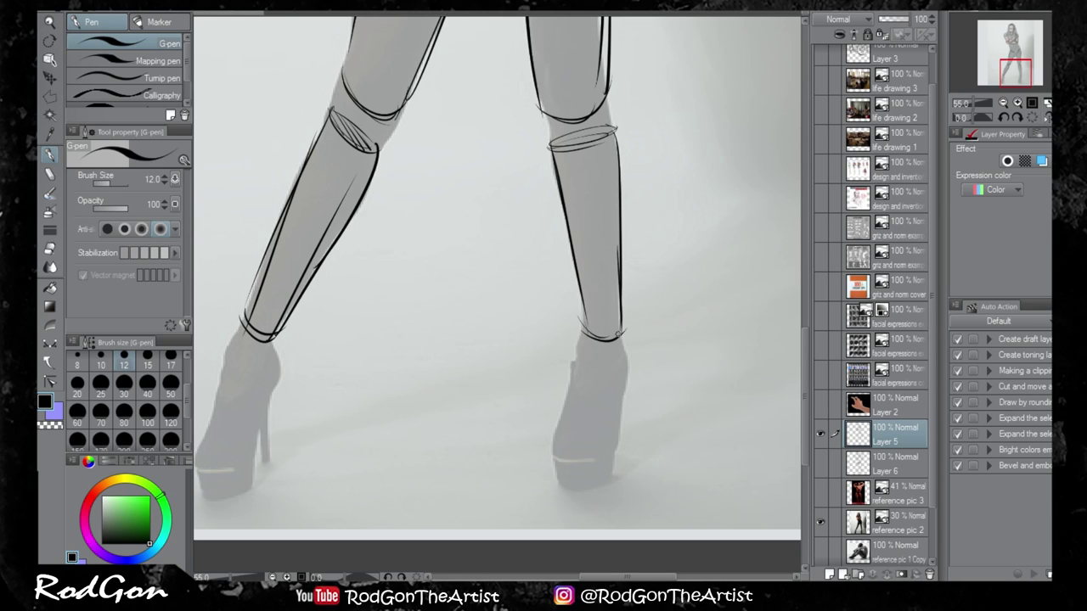
# - Draw the pelvis as a tilted bowl with an elliptical top opening, narrowing between the thighs, and reinforce the abdomen's centre line
pyautogui.scroll(-4, 606, 388)
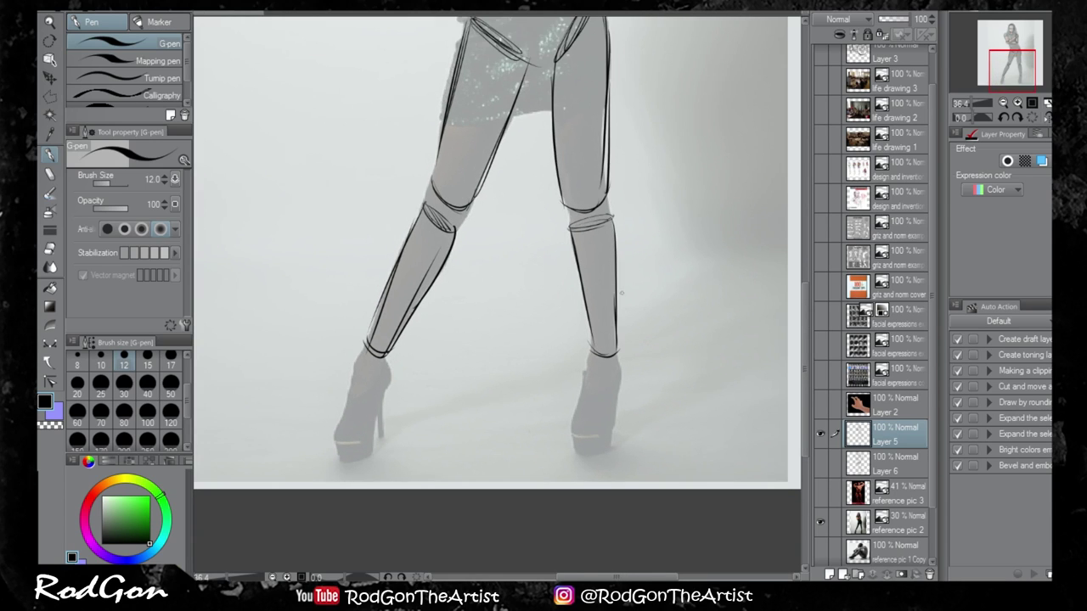
pyautogui.moveTo(622, 308); pyautogui.dragTo(600, 420)
pyautogui.moveTo(587, 284); pyautogui.dragTo(608, 497)
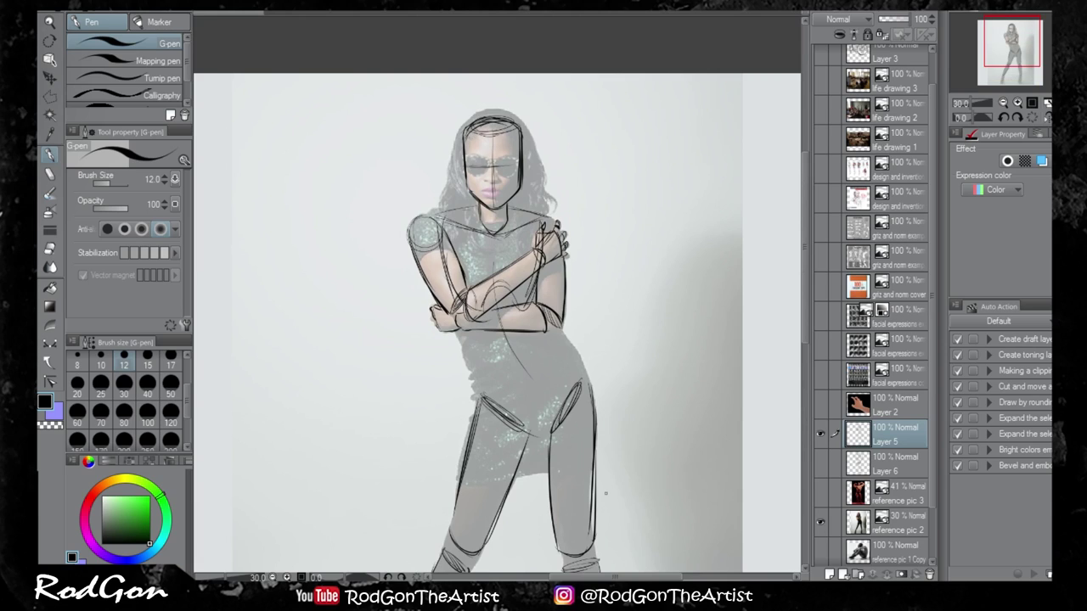
pyautogui.scroll(1, 606, 349)
pyautogui.scroll(2, 605, 348)
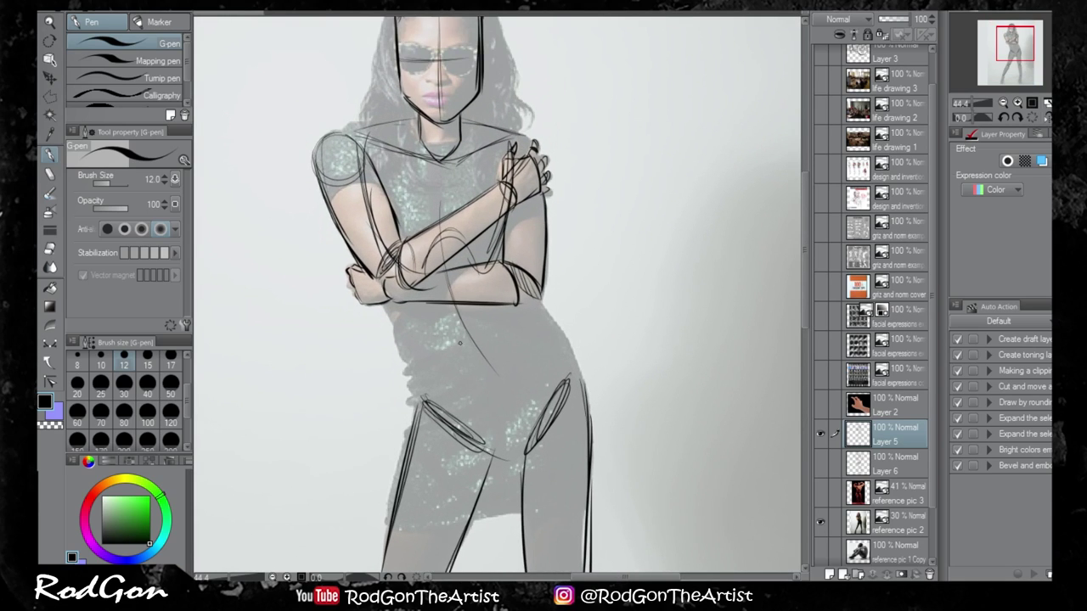
pyautogui.moveTo(479, 336)
pyautogui.mouseDown()
pyautogui.moveTo(552, 321)
pyautogui.moveTo(484, 327)
pyautogui.mouseUp()
pyautogui.moveTo(413, 364)
pyautogui.mouseDown()
pyautogui.moveTo(429, 404)
pyautogui.moveTo(519, 448)
pyautogui.mouseUp()
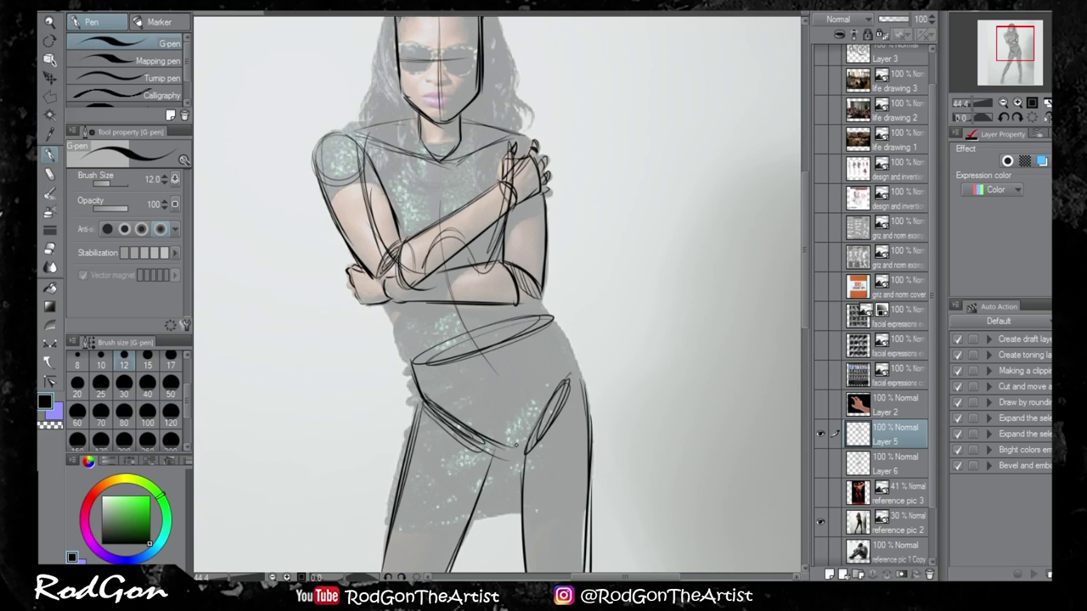
pyautogui.moveTo(552, 320)
pyautogui.mouseDown()
pyautogui.moveTo(577, 379)
pyautogui.moveTo(526, 434)
pyautogui.moveTo(486, 440)
pyautogui.mouseUp()
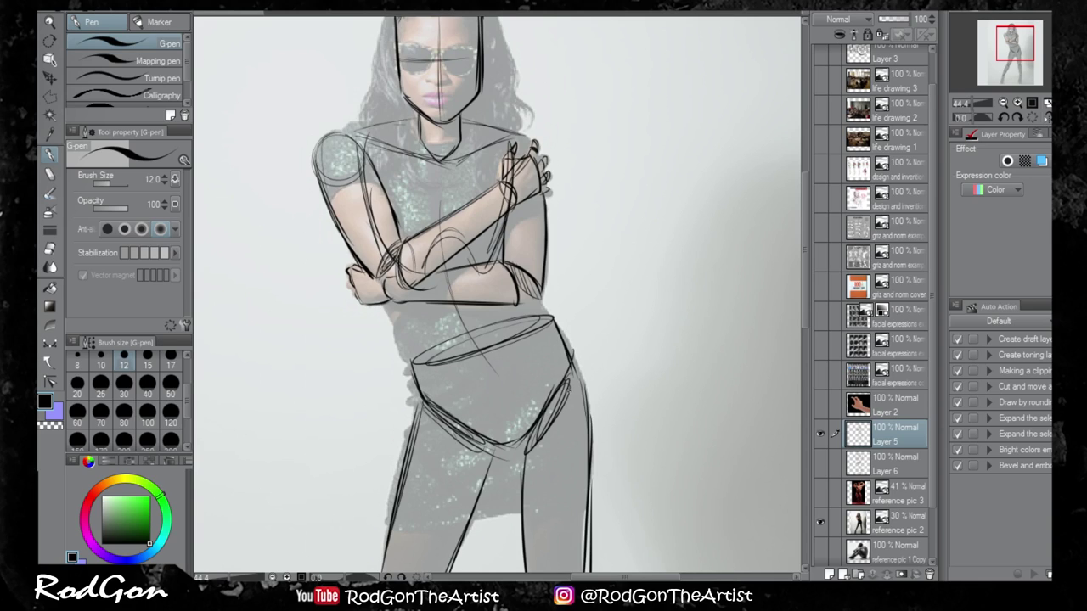
pyautogui.moveTo(559, 395); pyautogui.dragTo(518, 442)
pyautogui.moveTo(544, 318)
pyautogui.mouseDown()
pyautogui.moveTo(496, 341)
pyautogui.moveTo(541, 317)
pyautogui.mouseUp()
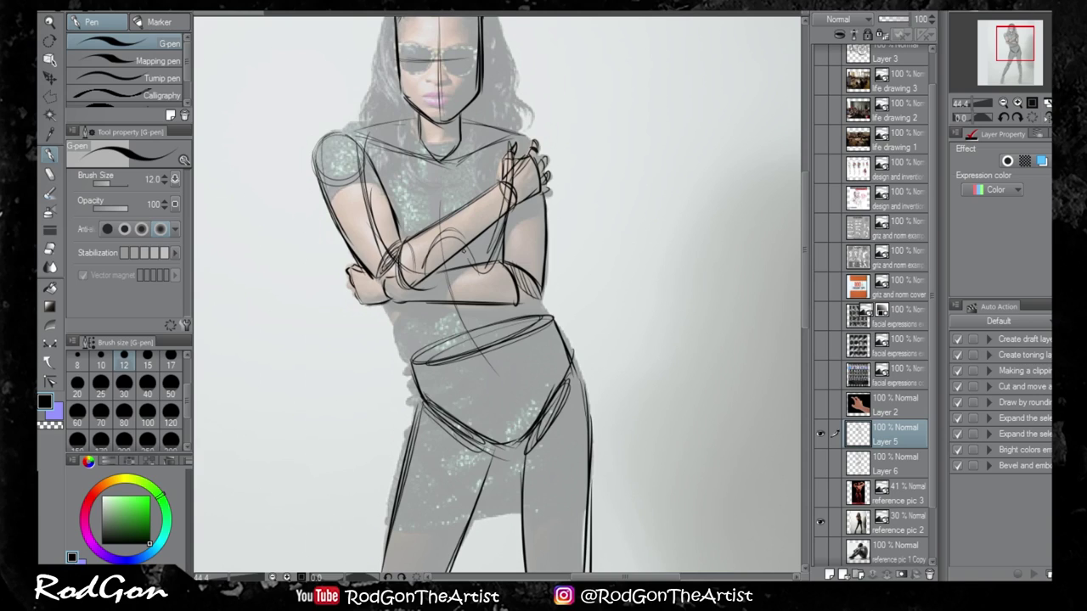
pyautogui.moveTo(455, 306); pyautogui.dragTo(469, 340)
# - Mark both elbow points with short pointer lines and draw a simple angular bend beside the figure
pyautogui.moveTo(581, 298); pyautogui.dragTo(557, 297)
pyautogui.moveTo(380, 332); pyautogui.dragTo(391, 274)
pyautogui.moveTo(655, 204); pyautogui.dragTo(640, 297)
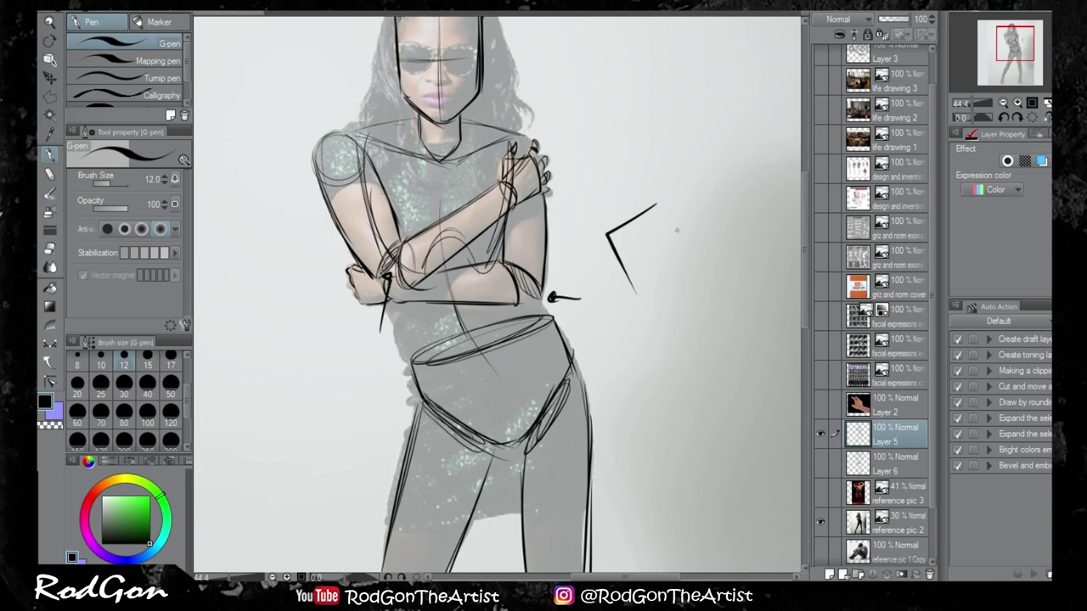
# - Sketch an example bent arm beside the angular bend, with two open segments meeting at a pointed elbow
pyautogui.moveTo(686, 225)
pyautogui.mouseDown()
pyautogui.moveTo(714, 239)
pyautogui.moveTo(722, 173)
pyautogui.mouseUp()
pyautogui.moveTo(719, 244)
pyautogui.mouseDown()
pyautogui.moveTo(753, 199)
pyautogui.moveTo(733, 162)
pyautogui.moveTo(690, 219)
pyautogui.moveTo(719, 263)
pyautogui.moveTo(719, 304)
pyautogui.mouseUp()
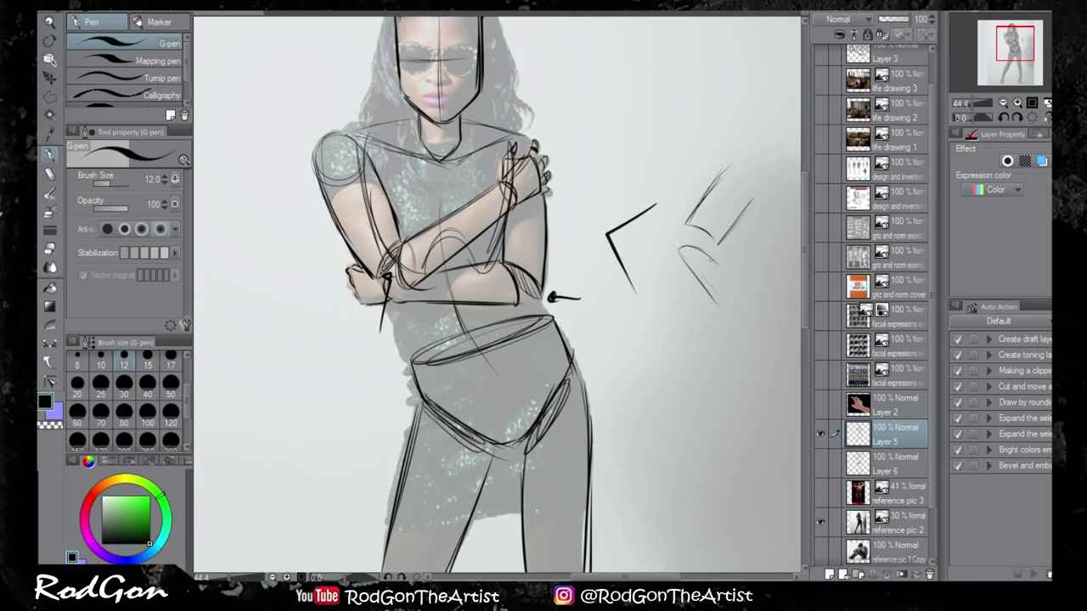
pyautogui.moveTo(683, 250)
pyautogui.mouseDown()
pyautogui.moveTo(722, 260)
pyautogui.moveTo(746, 297)
pyautogui.moveTo(732, 309)
pyautogui.mouseUp()
pyautogui.moveTo(704, 271); pyautogui.dragTo(729, 296)
pyautogui.moveTo(675, 234)
pyautogui.mouseDown()
pyautogui.moveTo(750, 317)
pyautogui.moveTo(670, 231)
pyautogui.moveTo(724, 300)
pyautogui.mouseUp()
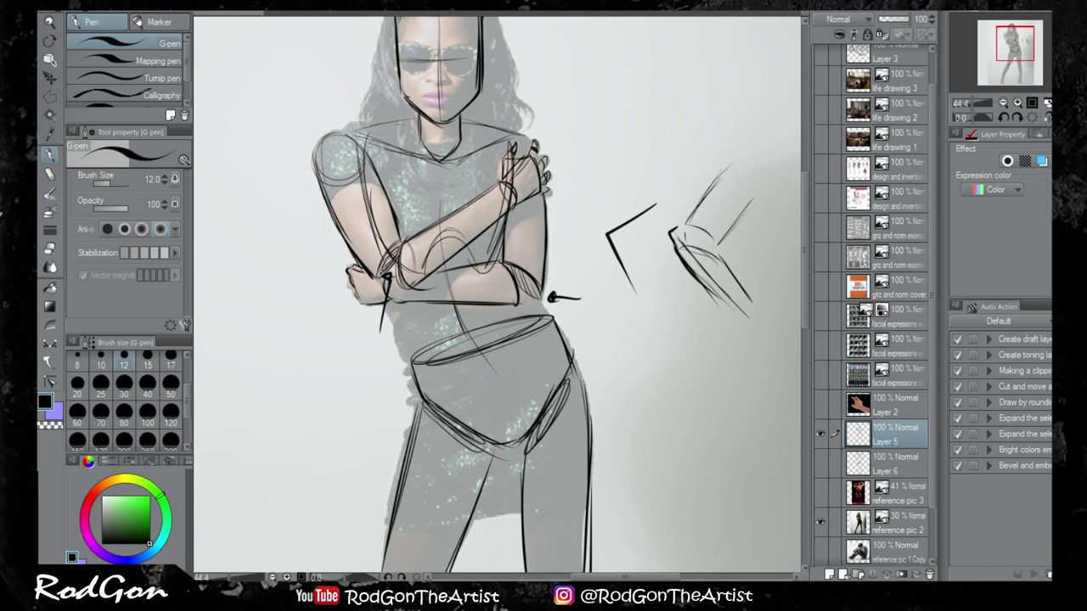
pyautogui.moveTo(673, 244); pyautogui.dragTo(683, 258)
pyautogui.moveTo(686, 265); pyautogui.dragTo(727, 304)
# - Darken the example arm's upper contours, join them at the inner elbow and close the rounded lower end
pyautogui.moveTo(680, 228); pyautogui.dragTo(719, 171)
pyautogui.moveTo(748, 207)
pyautogui.mouseDown()
pyautogui.moveTo(718, 243)
pyautogui.moveTo(757, 307)
pyautogui.moveTo(711, 238)
pyautogui.mouseUp()
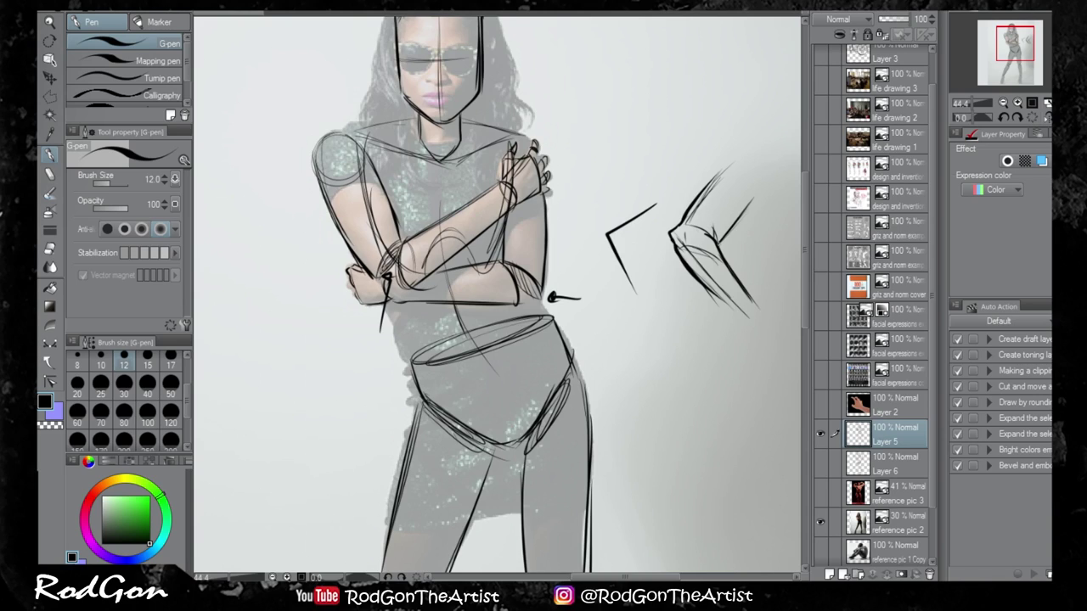
pyautogui.moveTo(762, 185); pyautogui.dragTo(718, 236)
pyautogui.moveTo(727, 309)
pyautogui.mouseDown()
pyautogui.moveTo(761, 318)
pyautogui.moveTo(752, 322)
pyautogui.moveTo(761, 313)
pyautogui.mouseUp()
pyautogui.moveTo(715, 191); pyautogui.dragTo(708, 203)
pyautogui.moveTo(738, 184)
pyautogui.mouseDown()
pyautogui.moveTo(731, 199)
pyautogui.moveTo(742, 149)
pyautogui.mouseUp()
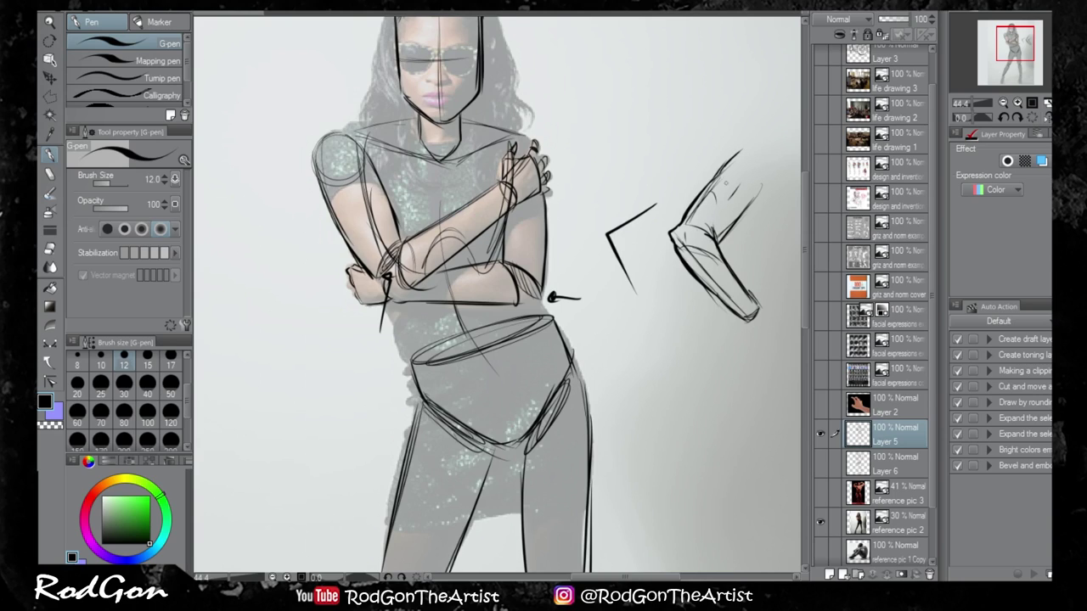
# - Block in the high-heeled foot of the slanted leg with an instep wedge, curved heel and flattened toe form
pyautogui.moveTo(615, 509); pyautogui.dragTo(649, 98)
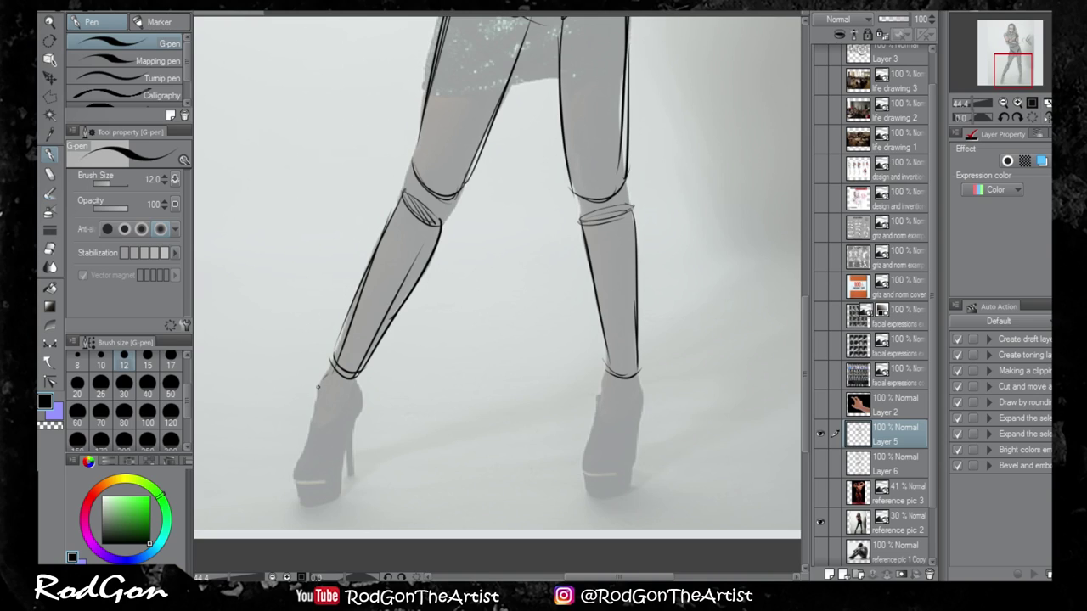
pyautogui.moveTo(323, 382)
pyautogui.mouseDown()
pyautogui.moveTo(343, 388)
pyautogui.moveTo(345, 329)
pyautogui.moveTo(322, 383)
pyautogui.moveTo(359, 374)
pyautogui.moveTo(309, 445)
pyautogui.moveTo(344, 450)
pyautogui.mouseUp()
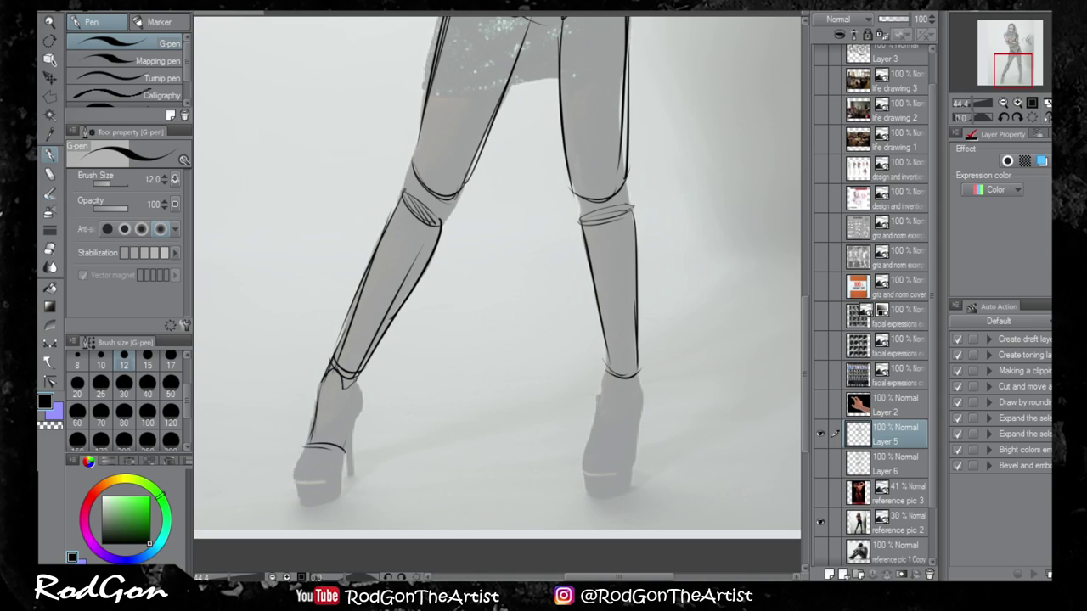
pyautogui.moveTo(354, 382); pyautogui.dragTo(345, 451)
pyautogui.moveTo(349, 381); pyautogui.dragTo(342, 437)
pyautogui.moveTo(345, 388)
pyautogui.mouseDown()
pyautogui.moveTo(339, 447)
pyautogui.moveTo(296, 463)
pyautogui.moveTo(322, 473)
pyautogui.moveTo(338, 457)
pyautogui.mouseUp()
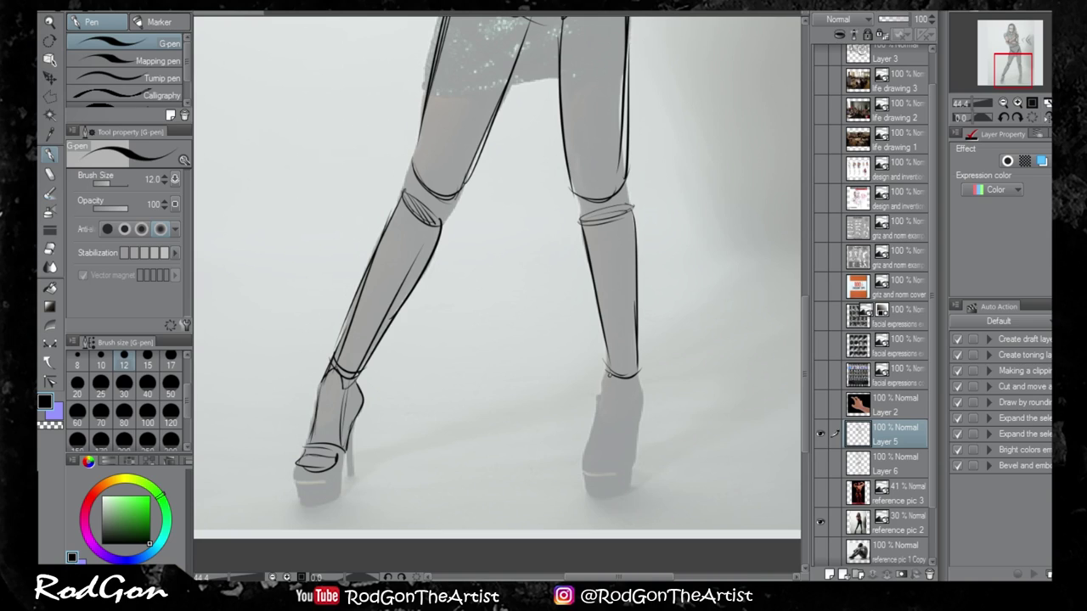
# - Block in the foot of the straighter leg with an instep wedge, heel curve and flat toe form
pyautogui.moveTo(609, 375)
pyautogui.mouseDown()
pyautogui.moveTo(584, 452)
pyautogui.moveTo(635, 439)
pyautogui.mouseUp()
pyautogui.moveTo(633, 373); pyautogui.dragTo(627, 450)
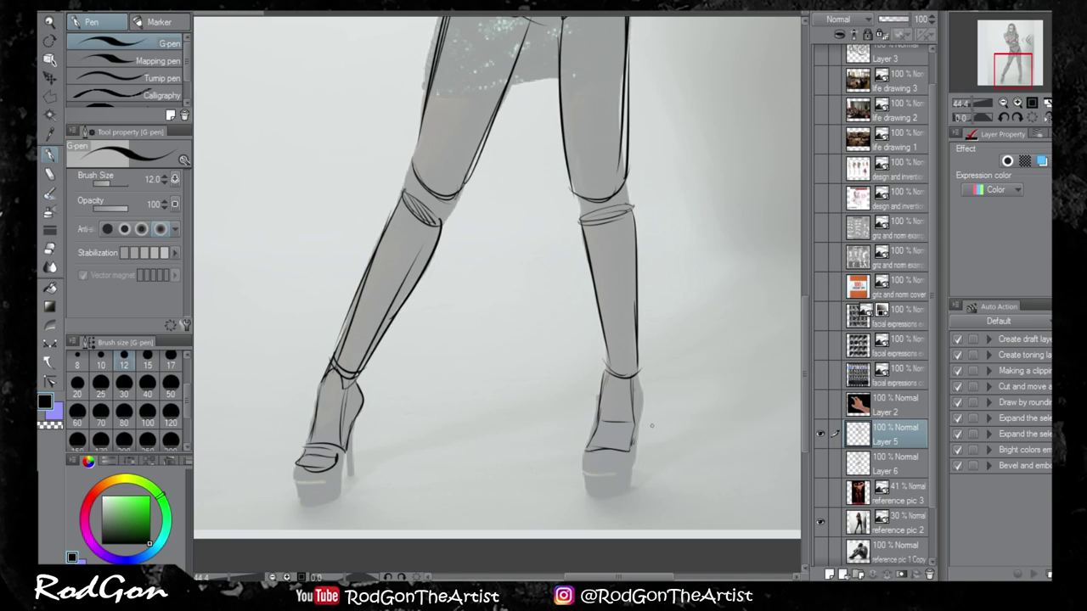
pyautogui.moveTo(640, 374)
pyautogui.mouseDown()
pyautogui.moveTo(644, 427)
pyautogui.moveTo(609, 459)
pyautogui.moveTo(632, 456)
pyautogui.moveTo(580, 465)
pyautogui.moveTo(632, 460)
pyautogui.mouseUp()
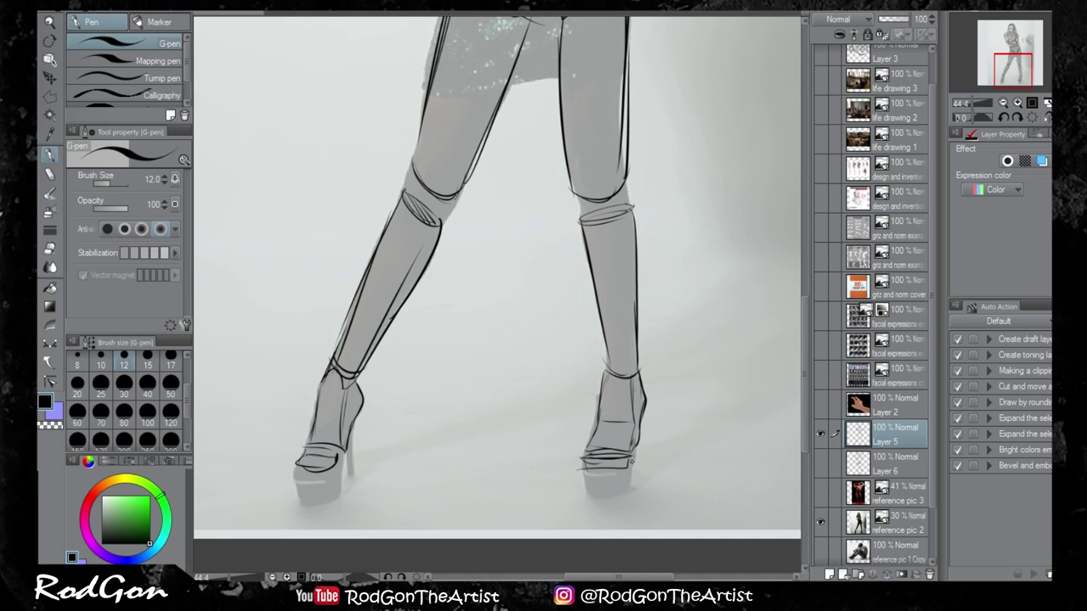
# - Hide the reference pic 2 layer so only the constructed figure shows
pyautogui.scroll(-1, 650, 423)
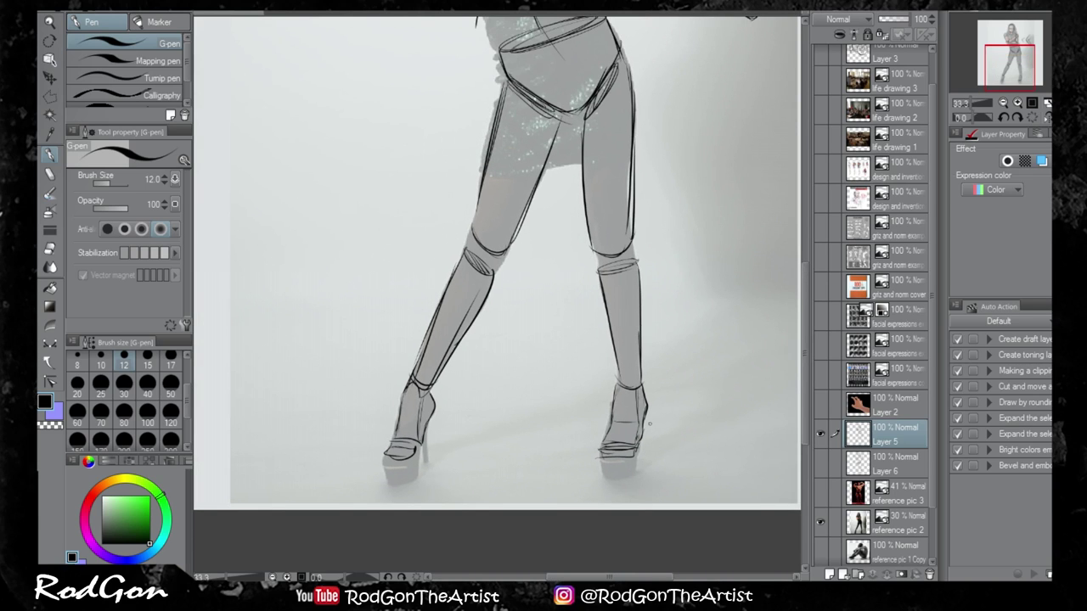
pyautogui.moveTo(619, 267); pyautogui.dragTo(540, 494)
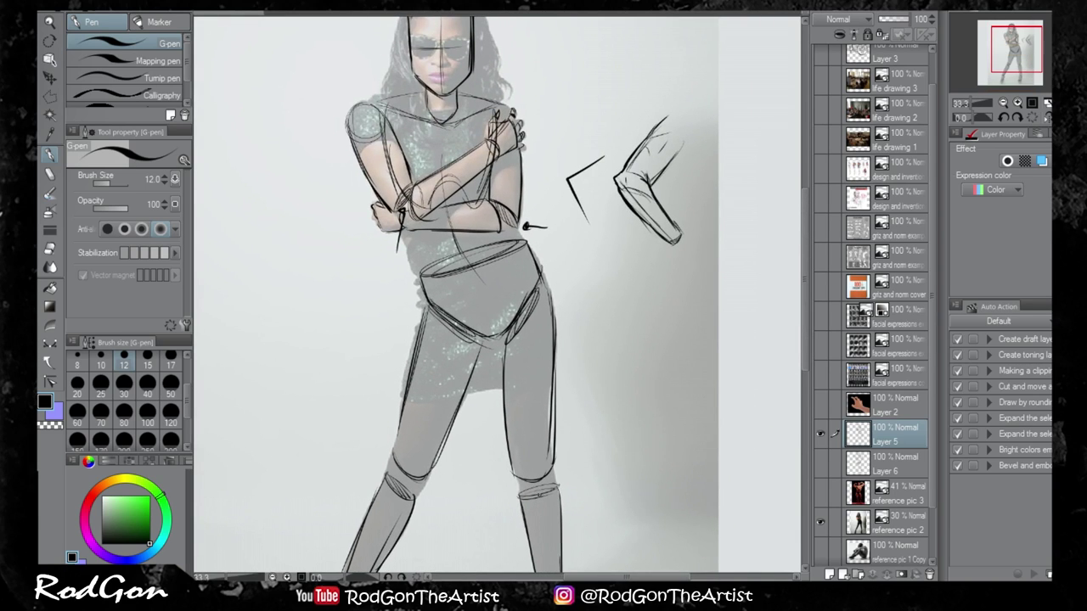
pyautogui.moveTo(501, 344); pyautogui.dragTo(493, 494)
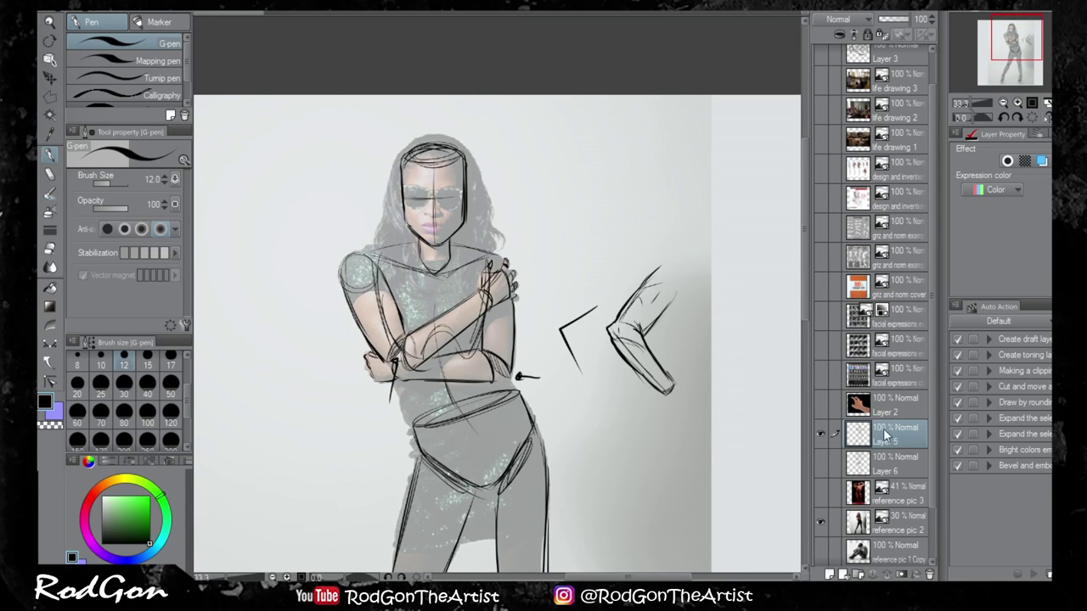
pyautogui.moveTo(547, 476); pyautogui.dragTo(556, 416)
pyautogui.scroll(-2, 554, 403)
pyautogui.moveTo(569, 497); pyautogui.dragTo(581, 396)
pyautogui.click(820, 522)
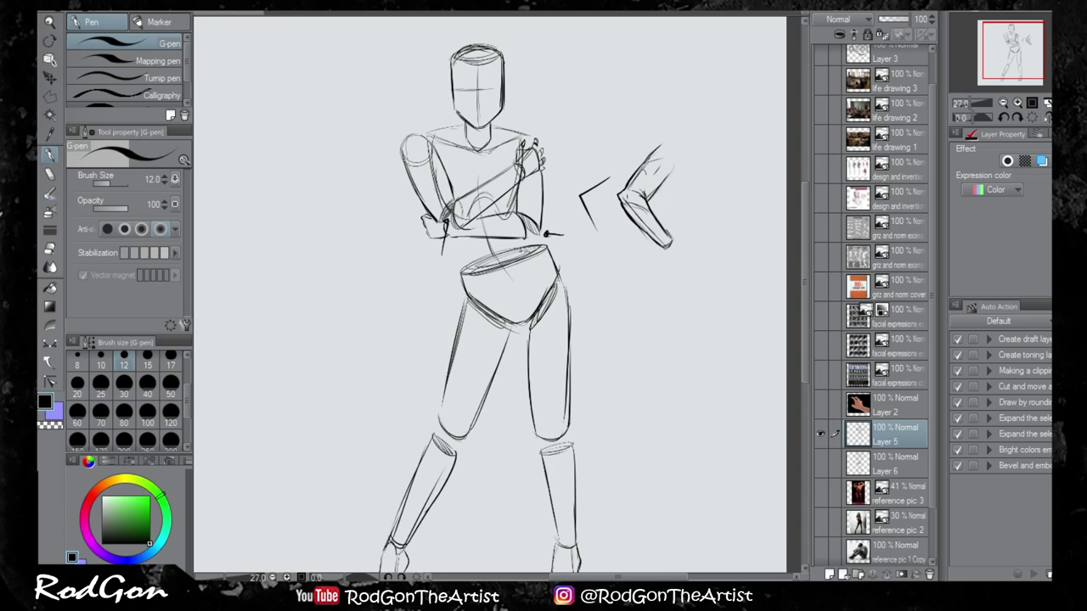
# - Mark the mannequin's arms, waist gap, thighs, shins and foot with short pointer lines
pyautogui.moveTo(578, 260); pyautogui.dragTo(608, 258)
pyautogui.moveTo(547, 107); pyautogui.dragTo(510, 138)
pyautogui.moveTo(423, 182); pyautogui.dragTo(366, 218)
pyautogui.moveTo(474, 227); pyautogui.dragTo(433, 269)
pyautogui.moveTo(391, 369); pyautogui.dragTo(465, 364)
pyautogui.moveTo(562, 375); pyautogui.dragTo(633, 362)
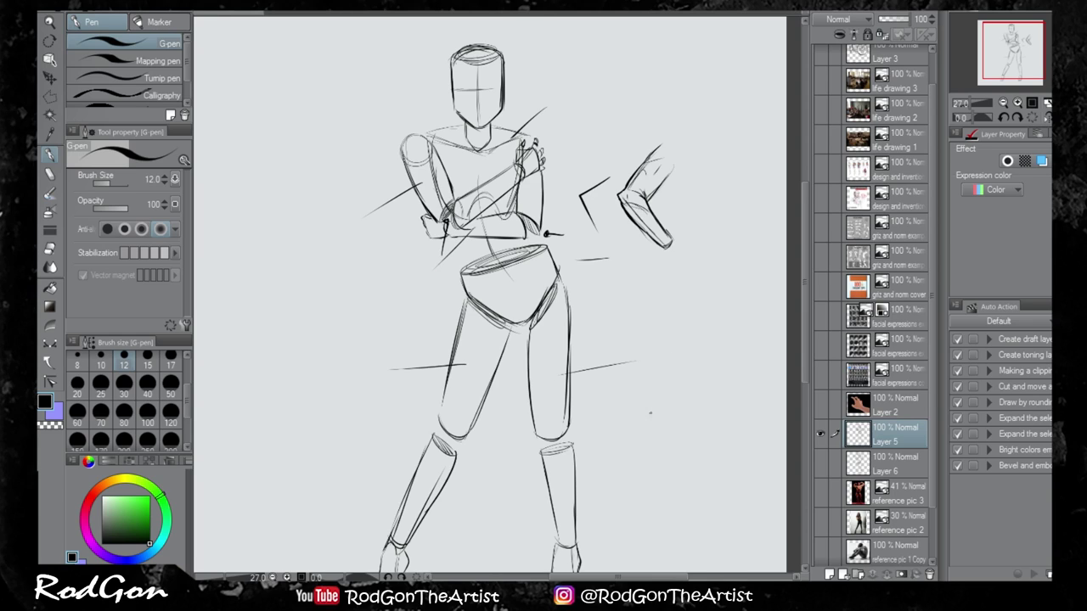
pyautogui.moveTo(471, 504)
pyautogui.mouseDown()
pyautogui.moveTo(545, 431)
pyautogui.moveTo(429, 406)
pyautogui.mouseUp()
pyautogui.moveTo(656, 410); pyautogui.dragTo(708, 404)
pyautogui.moveTo(470, 492); pyautogui.dragTo(433, 496)
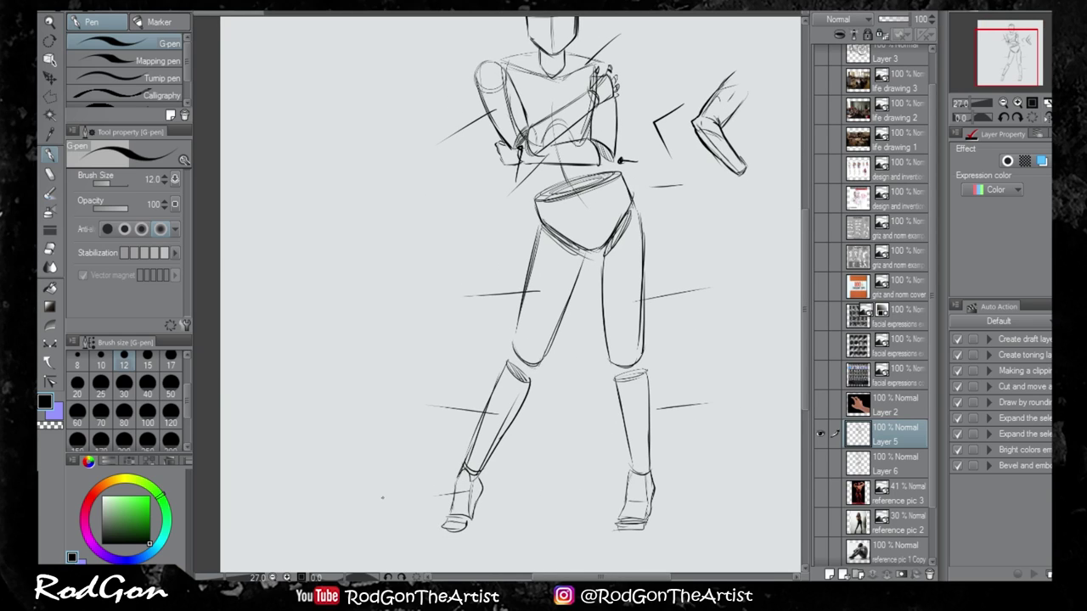
pyautogui.moveTo(711, 406)
pyautogui.mouseDown()
pyautogui.moveTo(596, 453)
pyautogui.moveTo(584, 472)
pyautogui.mouseUp()
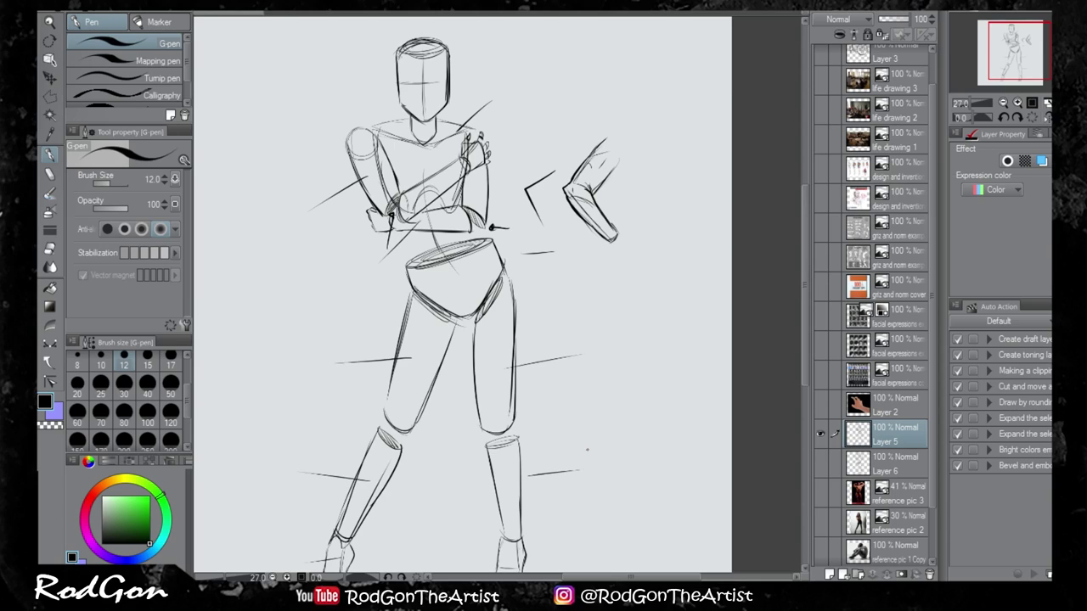
# - Replace Layer 5 with the reference pic 1 Copy photo faded to 23% opacity, and add a new layer above it
pyautogui.click(817, 435)
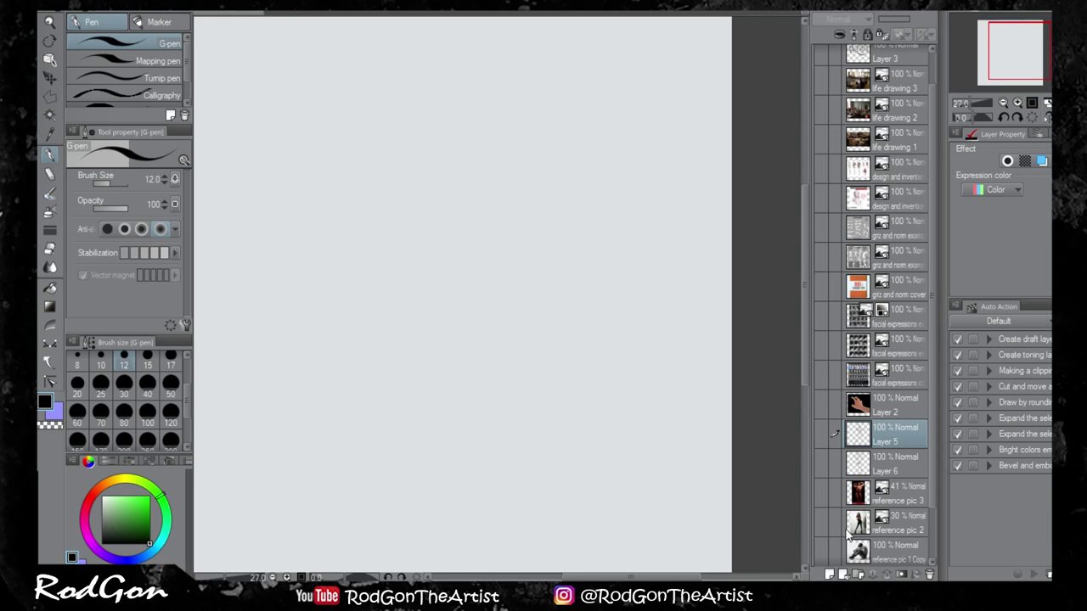
pyautogui.click(824, 548)
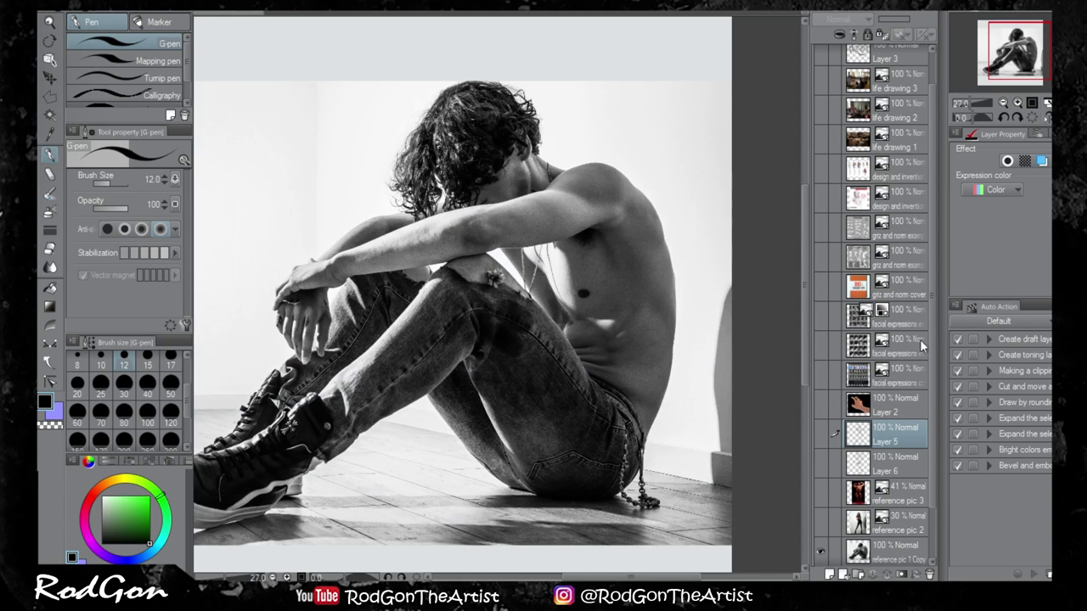
pyautogui.click(887, 552)
pyautogui.click(894, 20)
pyautogui.moveTo(894, 20); pyautogui.dragTo(885, 23)
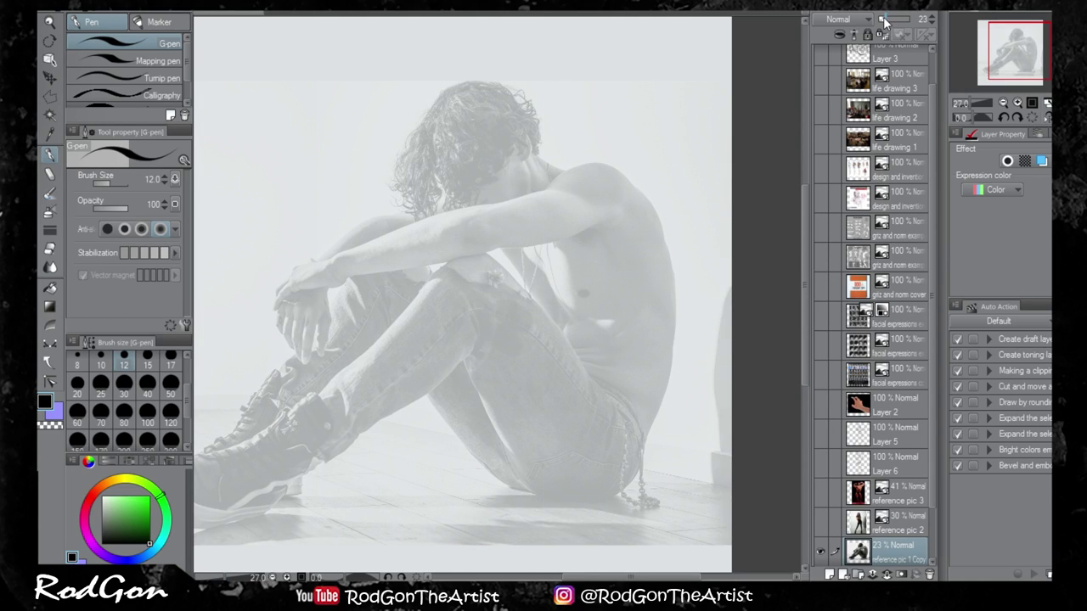
pyautogui.click(830, 573)
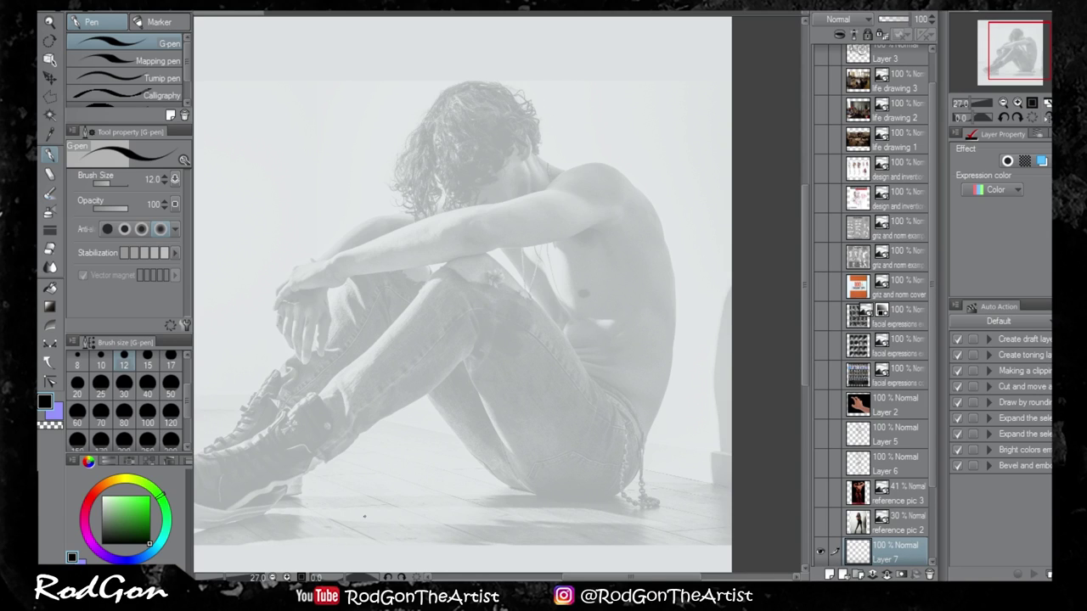
pyautogui.scroll(1, 440, 407)
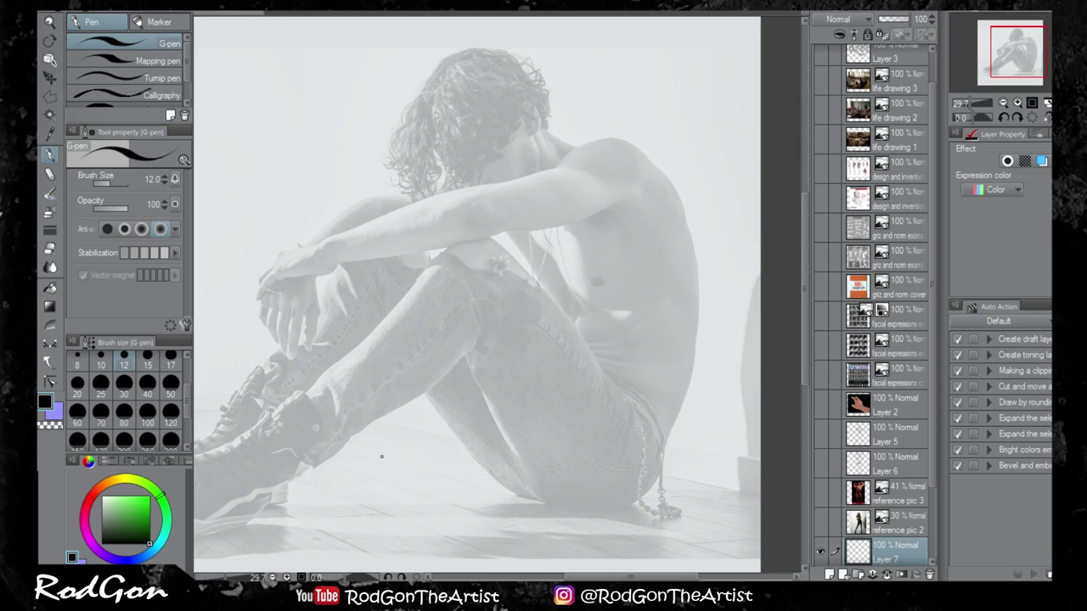
pyautogui.moveTo(382, 456); pyautogui.dragTo(529, 419)
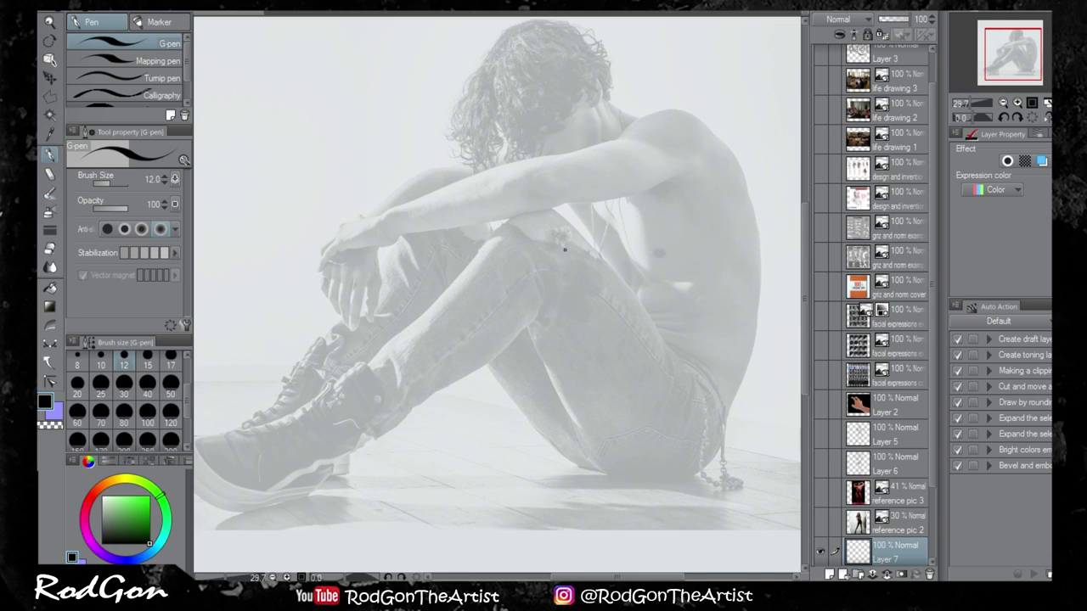
pyautogui.moveTo(498, 322); pyautogui.dragTo(422, 445)
pyautogui.scroll(1, 422, 444)
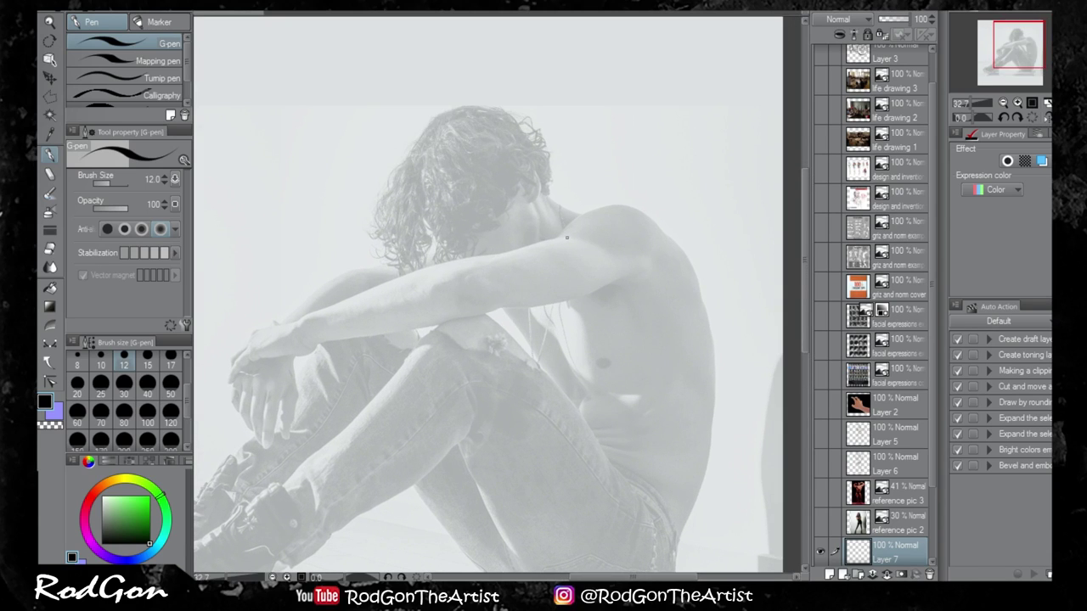
pyautogui.moveTo(596, 245)
pyautogui.mouseDown()
pyautogui.moveTo(546, 241)
pyautogui.moveTo(490, 258)
pyautogui.mouseUp()
pyautogui.moveTo(590, 261); pyautogui.dragTo(488, 281)
pyautogui.hotkey('ctrl', 'z')
pyautogui.hotkey('ctrl', 'z')
pyautogui.hotkey('ctrl', 'z')
pyautogui.hotkey('ctrl', 'z')
pyautogui.hotkey('ctrl', 'z')
# - Trace the upper and lower contours of the seated man's near upper arm into the shoulder
pyautogui.moveTo(605, 252); pyautogui.dragTo(552, 240)
pyautogui.moveTo(603, 251)
pyautogui.mouseDown()
pyautogui.moveTo(577, 241)
pyautogui.moveTo(598, 251)
pyautogui.moveTo(514, 246)
pyautogui.moveTo(554, 237)
pyautogui.moveTo(463, 275)
pyautogui.moveTo(542, 301)
pyautogui.moveTo(519, 302)
pyautogui.moveTo(581, 297)
pyautogui.mouseUp()
pyautogui.moveTo(508, 304); pyautogui.dragTo(637, 275)
# - Trace the shoulder and curved back down to the waist, adding the chest edge and the neck lines
pyautogui.moveTo(557, 233)
pyautogui.mouseDown()
pyautogui.moveTo(626, 205)
pyautogui.moveTo(680, 248)
pyautogui.moveTo(716, 376)
pyautogui.moveTo(719, 480)
pyautogui.mouseUp()
pyautogui.moveTo(503, 310)
pyautogui.mouseDown()
pyautogui.moveTo(549, 363)
pyautogui.moveTo(552, 321)
pyautogui.moveTo(551, 339)
pyautogui.moveTo(534, 315)
pyautogui.moveTo(568, 347)
pyautogui.mouseUp()
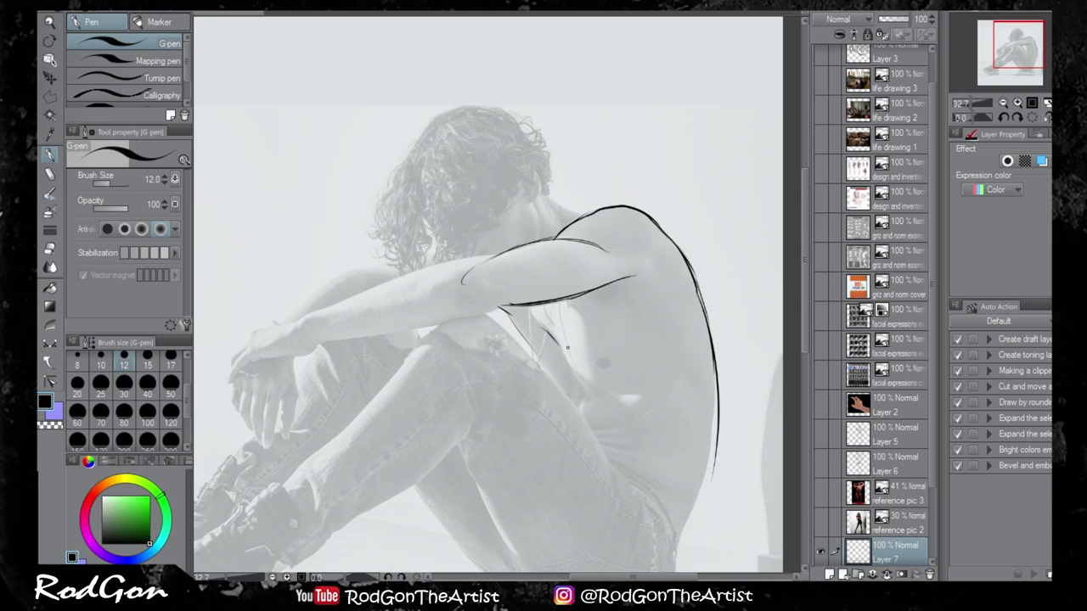
pyautogui.moveTo(550, 199)
pyautogui.mouseDown()
pyautogui.moveTo(585, 217)
pyautogui.moveTo(540, 223)
pyautogui.mouseUp()
pyautogui.moveTo(535, 172); pyautogui.dragTo(538, 200)
pyautogui.moveTo(714, 368)
pyautogui.mouseDown()
pyautogui.moveTo(706, 468)
pyautogui.moveTo(676, 544)
pyautogui.mouseUp()
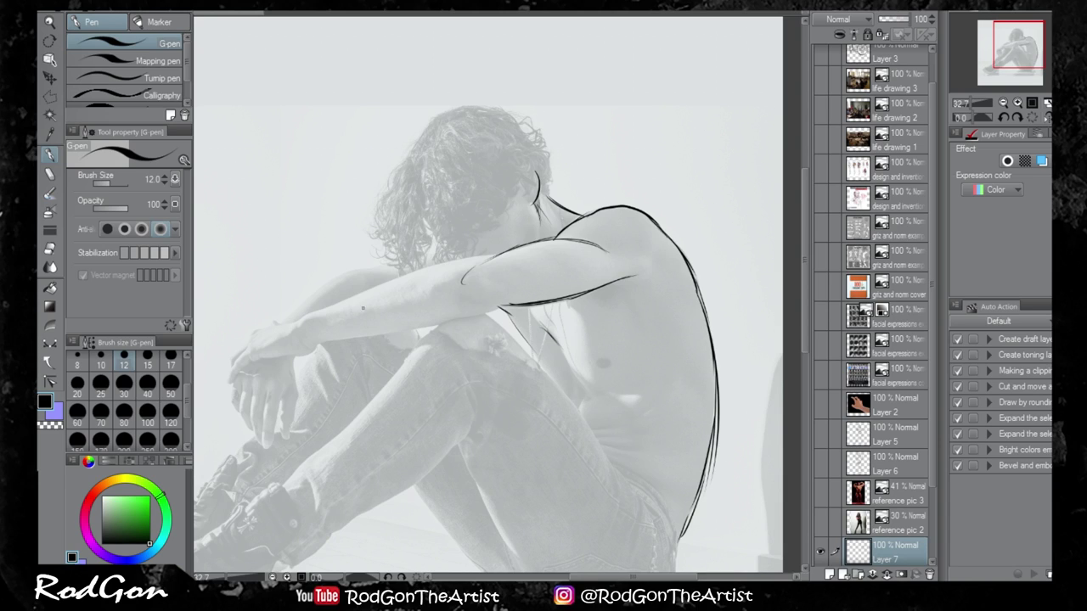
# - Trace the near forearm from the elbow crease to the wrist and outline the hand resting on top
pyautogui.moveTo(503, 252)
pyautogui.mouseDown()
pyautogui.moveTo(346, 277)
pyautogui.moveTo(295, 317)
pyautogui.moveTo(322, 344)
pyautogui.moveTo(308, 341)
pyautogui.moveTo(485, 311)
pyautogui.moveTo(440, 321)
pyautogui.moveTo(486, 288)
pyautogui.mouseUp()
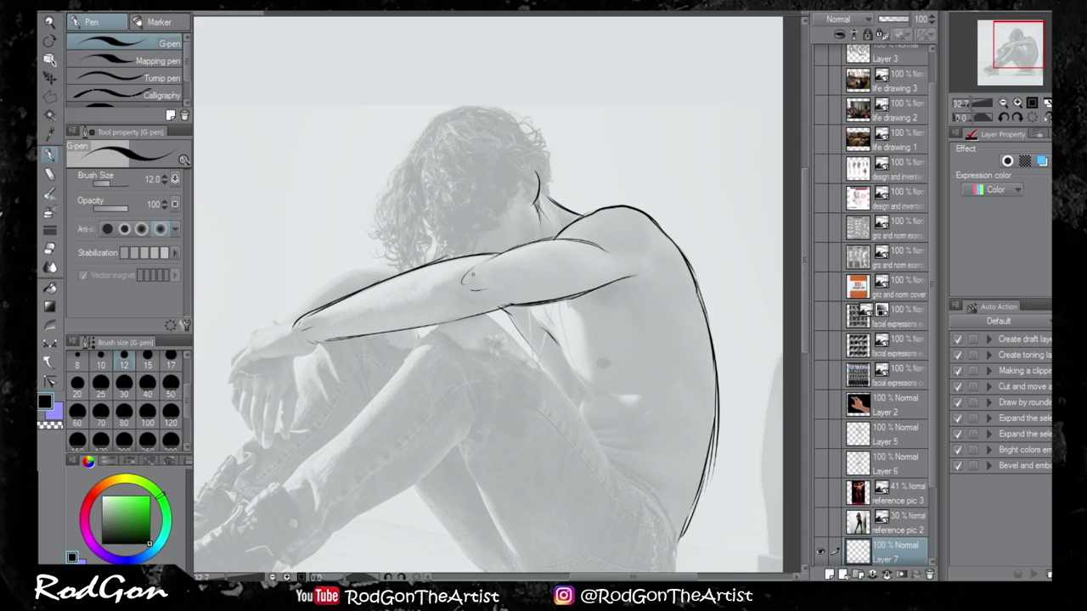
pyautogui.moveTo(416, 449); pyautogui.dragTo(522, 376)
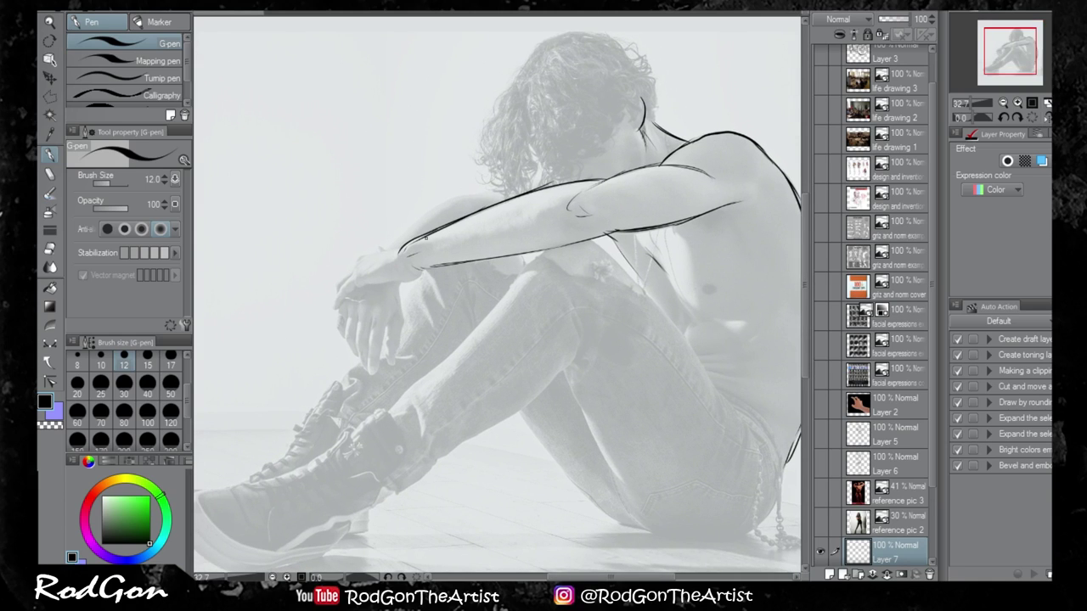
pyautogui.moveTo(404, 246)
pyautogui.mouseDown()
pyautogui.moveTo(358, 255)
pyautogui.moveTo(339, 309)
pyautogui.moveTo(367, 283)
pyautogui.moveTo(338, 292)
pyautogui.moveTo(414, 278)
pyautogui.moveTo(422, 267)
pyautogui.moveTo(369, 271)
pyautogui.mouseUp()
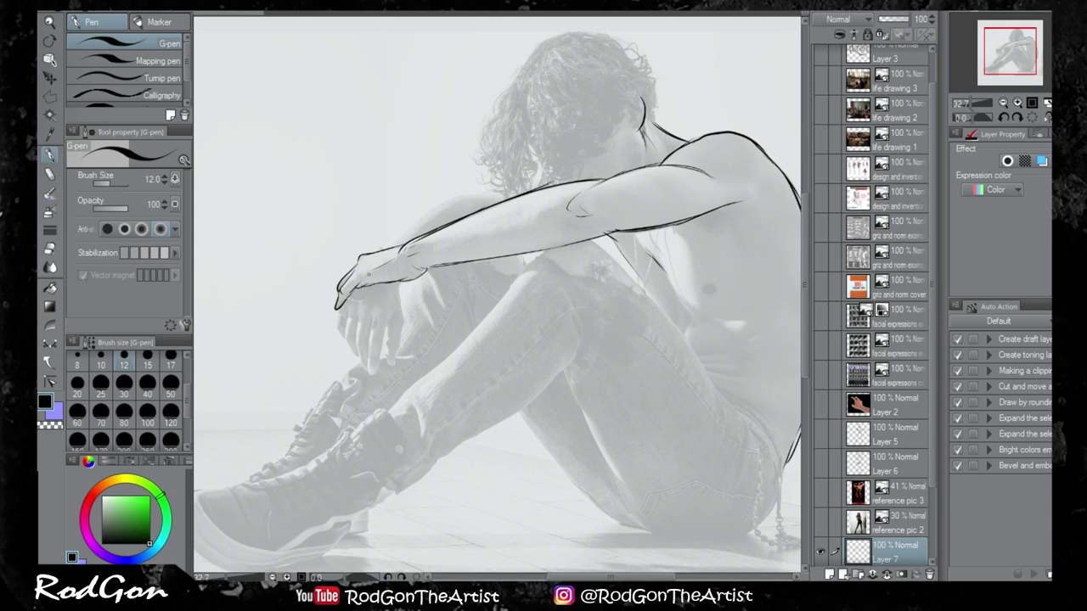
# - Trace the hanging fingers of the far hand, redoing faulty strokes, and outline the far forearm
pyautogui.moveTo(399, 283)
pyautogui.mouseDown()
pyautogui.moveTo(404, 326)
pyautogui.moveTo(370, 345)
pyautogui.moveTo(367, 371)
pyautogui.moveTo(375, 369)
pyautogui.mouseUp()
pyautogui.moveTo(357, 307)
pyautogui.mouseDown()
pyautogui.moveTo(370, 368)
pyautogui.moveTo(357, 360)
pyautogui.moveTo(343, 337)
pyautogui.moveTo(388, 338)
pyautogui.moveTo(397, 360)
pyautogui.mouseUp()
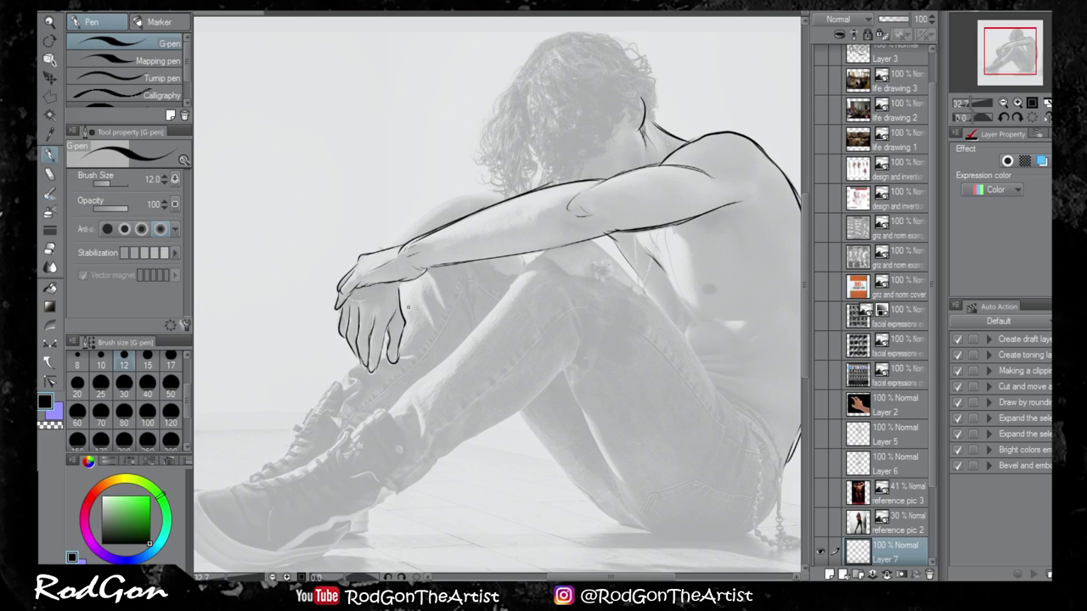
pyautogui.hotkey('ctrl', 'z')
pyautogui.hotkey('ctrl', 'z')
pyautogui.hotkey('ctrl', 'z')
pyautogui.moveTo(404, 323)
pyautogui.mouseDown()
pyautogui.moveTo(396, 364)
pyautogui.moveTo(388, 343)
pyautogui.mouseUp()
pyautogui.moveTo(338, 303)
pyautogui.mouseDown()
pyautogui.moveTo(344, 342)
pyautogui.moveTo(380, 303)
pyautogui.mouseUp()
pyautogui.moveTo(380, 250)
pyautogui.mouseDown()
pyautogui.moveTo(435, 206)
pyautogui.moveTo(498, 187)
pyautogui.mouseUp()
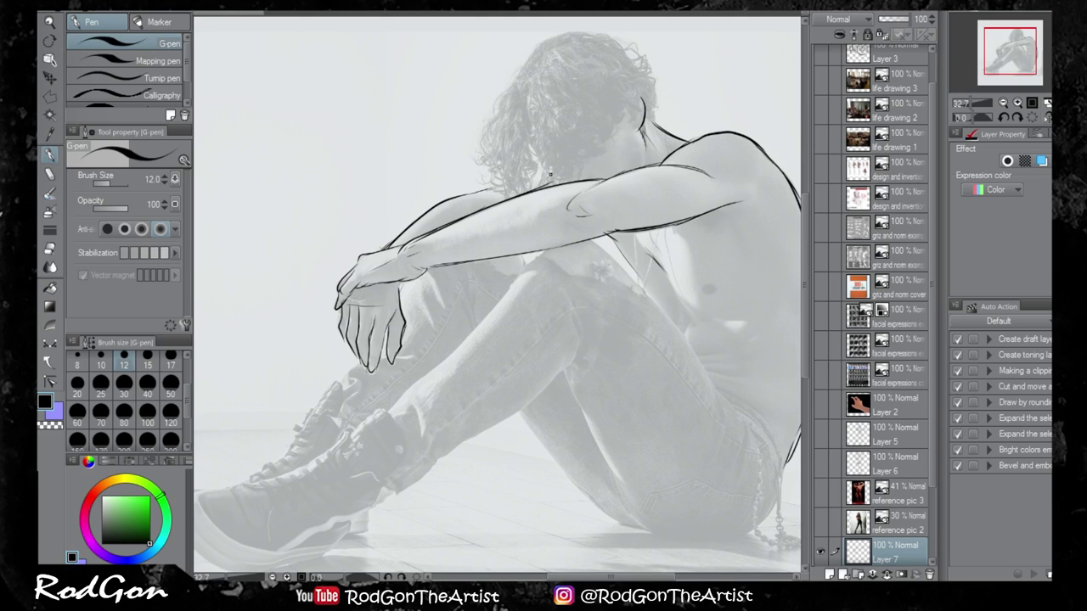
# - Extend the chest line below the near arm and trace the jagged hairline around the hidden face
pyautogui.moveTo(607, 469); pyautogui.dragTo(490, 433)
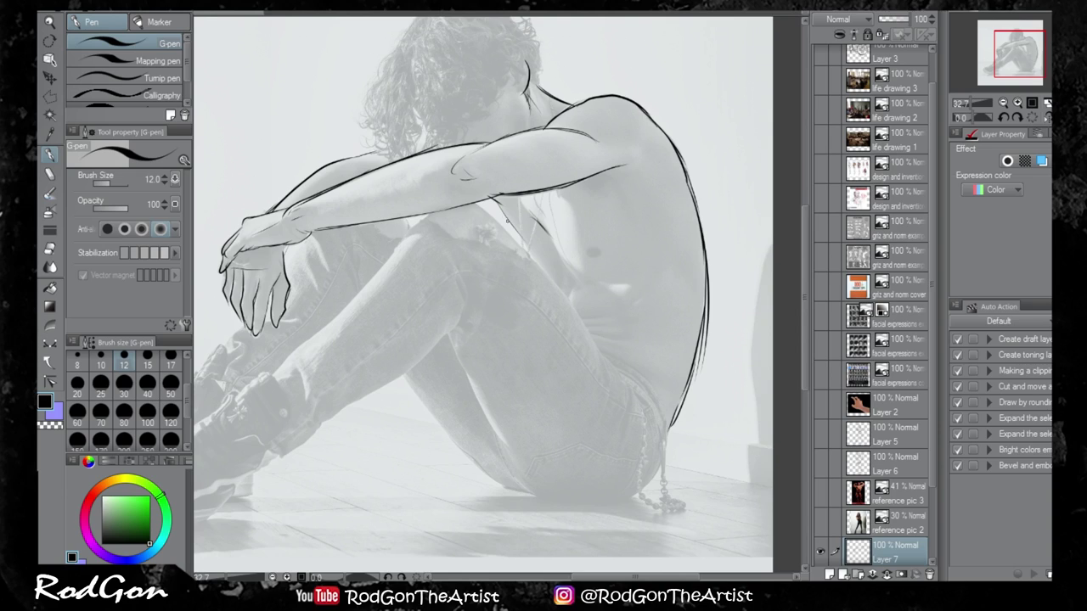
pyautogui.moveTo(511, 223); pyautogui.dragTo(533, 253)
pyautogui.moveTo(510, 52); pyautogui.dragTo(493, 99)
pyautogui.moveTo(407, 96); pyautogui.dragTo(433, 136)
pyautogui.moveTo(440, 130)
pyautogui.mouseDown()
pyautogui.moveTo(446, 146)
pyautogui.moveTo(496, 90)
pyautogui.mouseUp()
# - Trace the curly outer silhouette of the hair from nape to crown and front, adding inner locks
pyautogui.scroll(3, 541, 86)
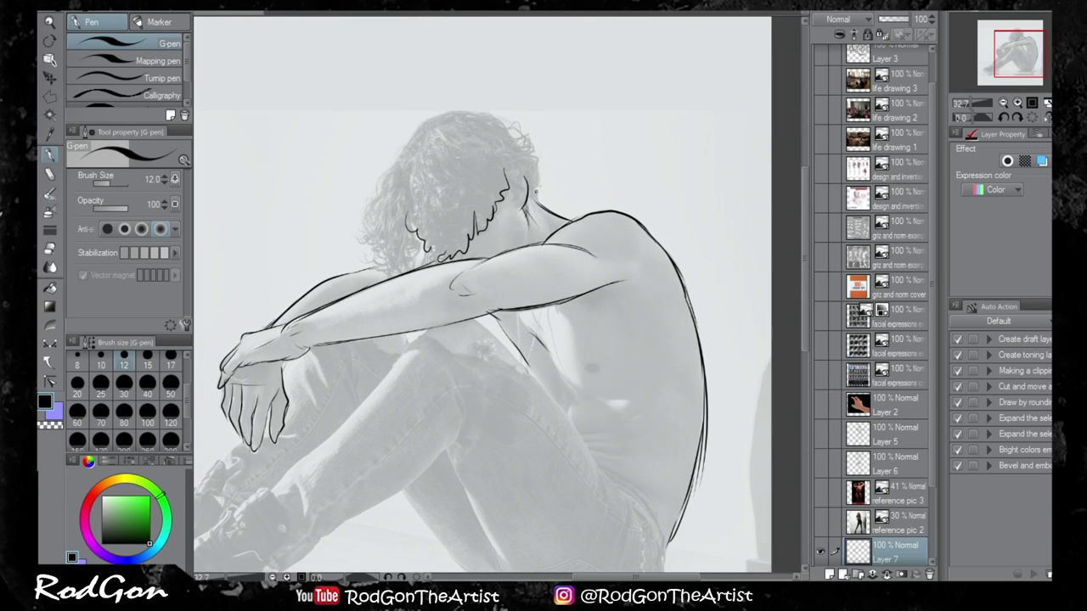
pyautogui.moveTo(527, 136); pyautogui.dragTo(542, 201)
pyautogui.moveTo(438, 114)
pyautogui.mouseDown()
pyautogui.moveTo(378, 185)
pyautogui.moveTo(358, 240)
pyautogui.moveTo(372, 255)
pyautogui.moveTo(381, 227)
pyautogui.moveTo(406, 259)
pyautogui.moveTo(439, 258)
pyautogui.moveTo(476, 111)
pyautogui.moveTo(522, 134)
pyautogui.moveTo(525, 147)
pyautogui.mouseUp()
pyautogui.moveTo(428, 143)
pyautogui.mouseDown()
pyautogui.moveTo(407, 209)
pyautogui.moveTo(413, 234)
pyautogui.mouseUp()
pyautogui.moveTo(421, 175)
pyautogui.mouseDown()
pyautogui.moveTo(441, 259)
pyautogui.moveTo(507, 151)
pyautogui.moveTo(517, 205)
pyautogui.mouseUp()
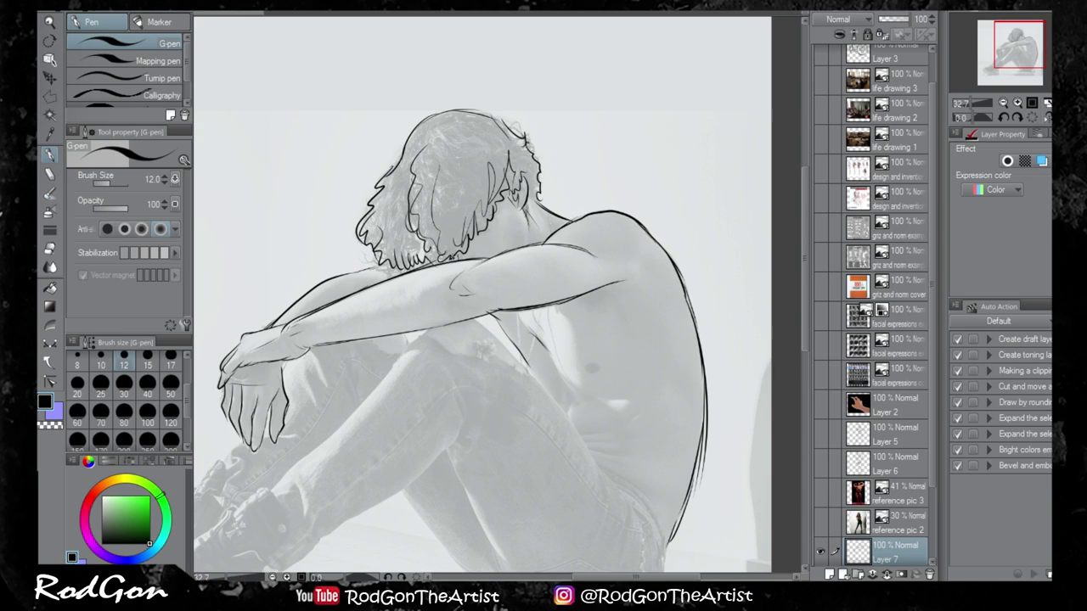
# - Trace the near lower leg from knee to ankle, including the calf contour and the jeans cuff
pyautogui.moveTo(627, 490); pyautogui.dragTo(684, 283)
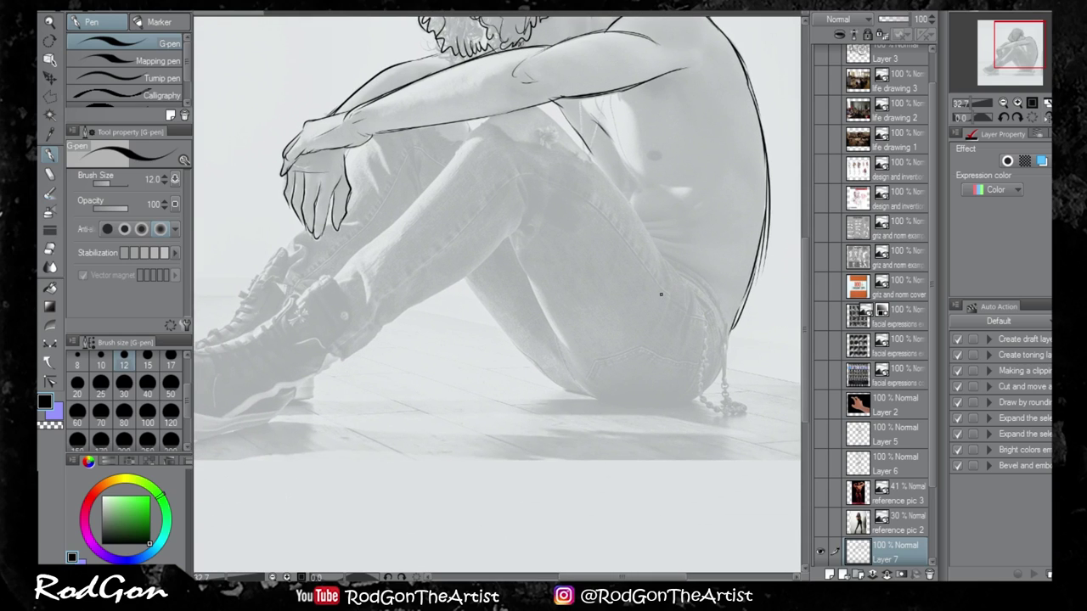
pyautogui.moveTo(437, 333); pyautogui.dragTo(458, 446)
pyautogui.moveTo(360, 396); pyautogui.dragTo(448, 298)
pyautogui.moveTo(393, 357); pyautogui.dragTo(520, 228)
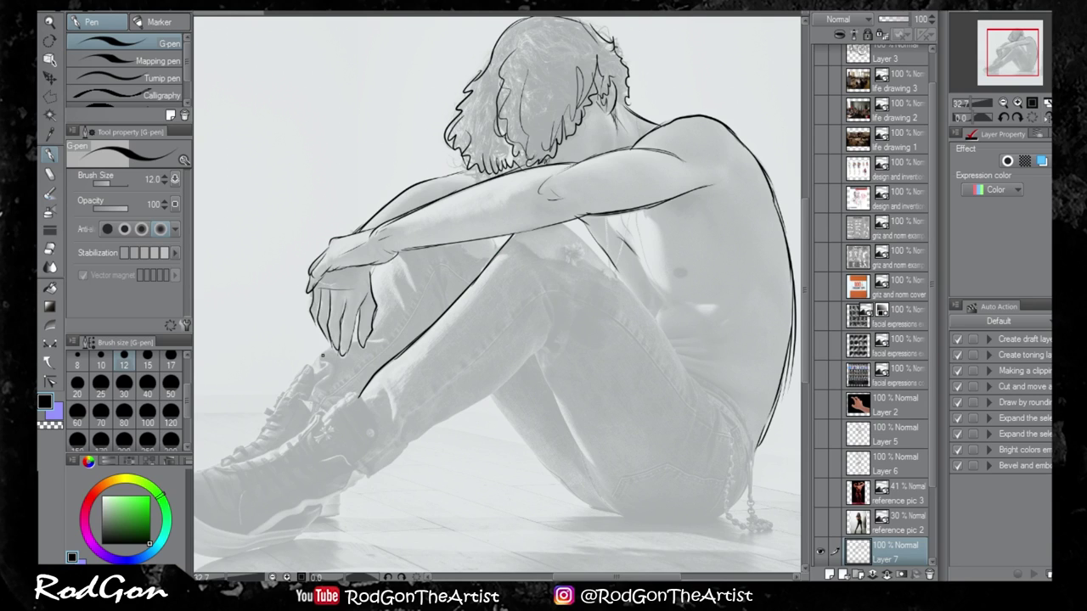
pyautogui.moveTo(554, 316)
pyautogui.mouseDown()
pyautogui.moveTo(552, 337)
pyautogui.moveTo(480, 401)
pyautogui.mouseUp()
pyautogui.moveTo(515, 366); pyautogui.dragTo(355, 481)
pyautogui.moveTo(380, 387)
pyautogui.mouseDown()
pyautogui.moveTo(389, 435)
pyautogui.moveTo(362, 400)
pyautogui.mouseUp()
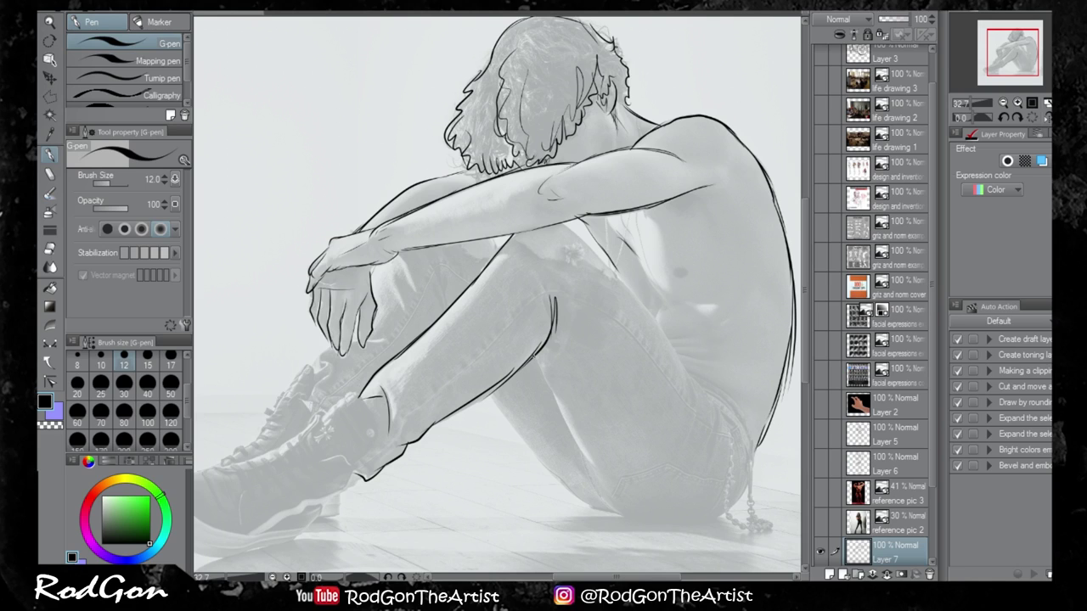
# - Trace the top and underside of the near thigh and the visible underside of the far thigh
pyautogui.moveTo(531, 355); pyautogui.dragTo(583, 457)
pyautogui.moveTo(556, 406)
pyautogui.mouseDown()
pyautogui.moveTo(601, 477)
pyautogui.moveTo(488, 443)
pyautogui.mouseUp()
pyautogui.moveTo(424, 165)
pyautogui.mouseDown()
pyautogui.moveTo(525, 270)
pyautogui.moveTo(557, 340)
pyautogui.moveTo(593, 370)
pyautogui.mouseUp()
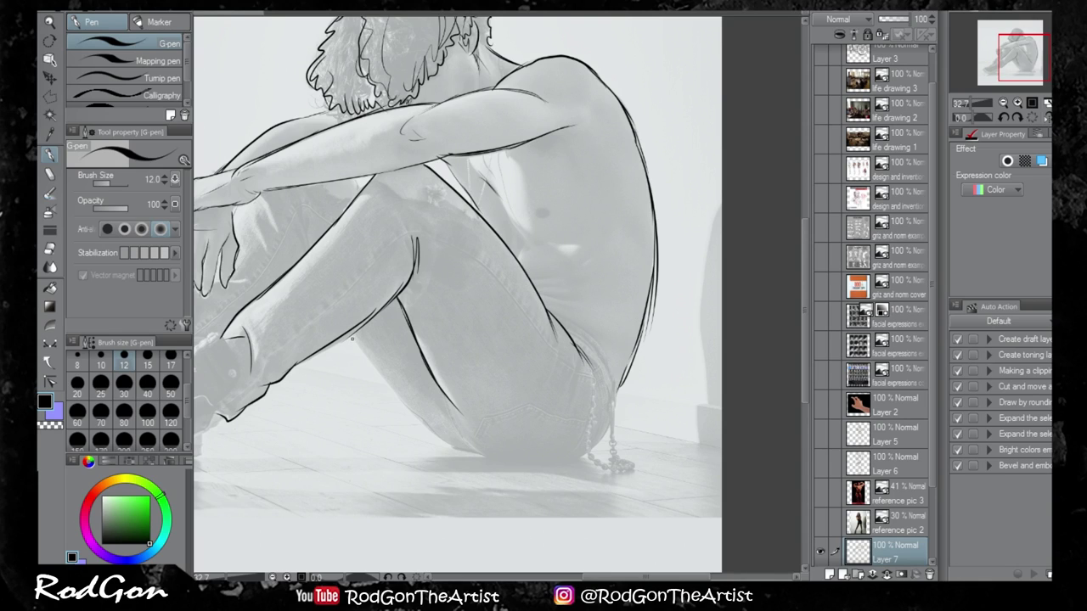
pyautogui.moveTo(352, 338)
pyautogui.mouseDown()
pyautogui.moveTo(396, 399)
pyautogui.moveTo(469, 454)
pyautogui.mouseUp()
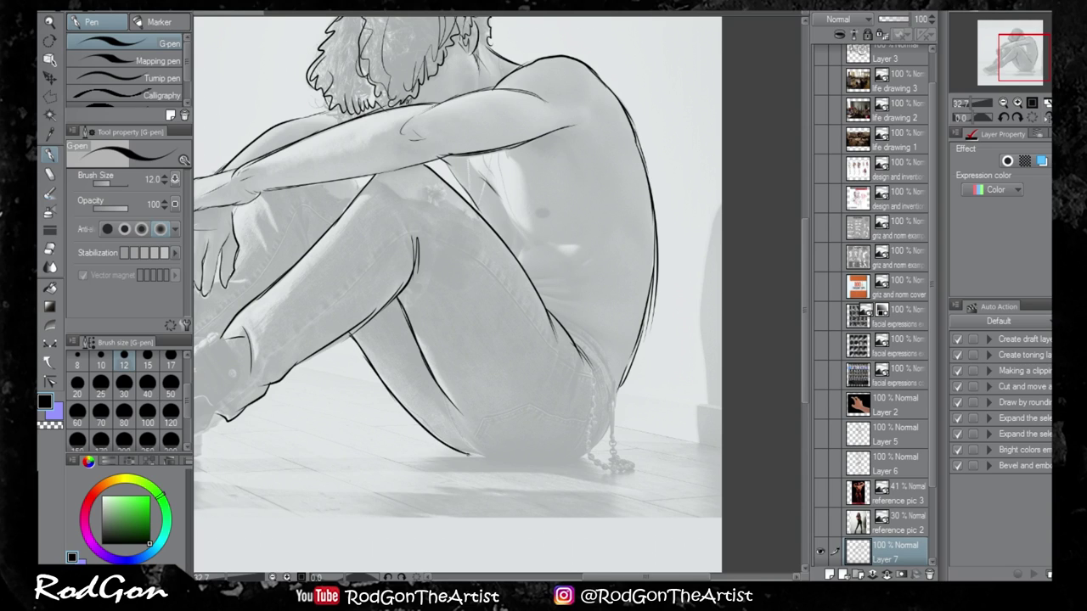
# - Trace the jeans' waistband and the rounded buttocks resting on the floor, joining them to the thighs
pyautogui.moveTo(559, 323)
pyautogui.mouseDown()
pyautogui.moveTo(607, 365)
pyautogui.moveTo(620, 400)
pyautogui.moveTo(596, 452)
pyautogui.mouseUp()
pyautogui.moveTo(474, 453); pyautogui.dragTo(562, 463)
pyautogui.moveTo(603, 429)
pyautogui.mouseDown()
pyautogui.moveTo(600, 445)
pyautogui.moveTo(534, 460)
pyautogui.mouseUp()
pyautogui.moveTo(445, 396); pyautogui.dragTo(461, 436)
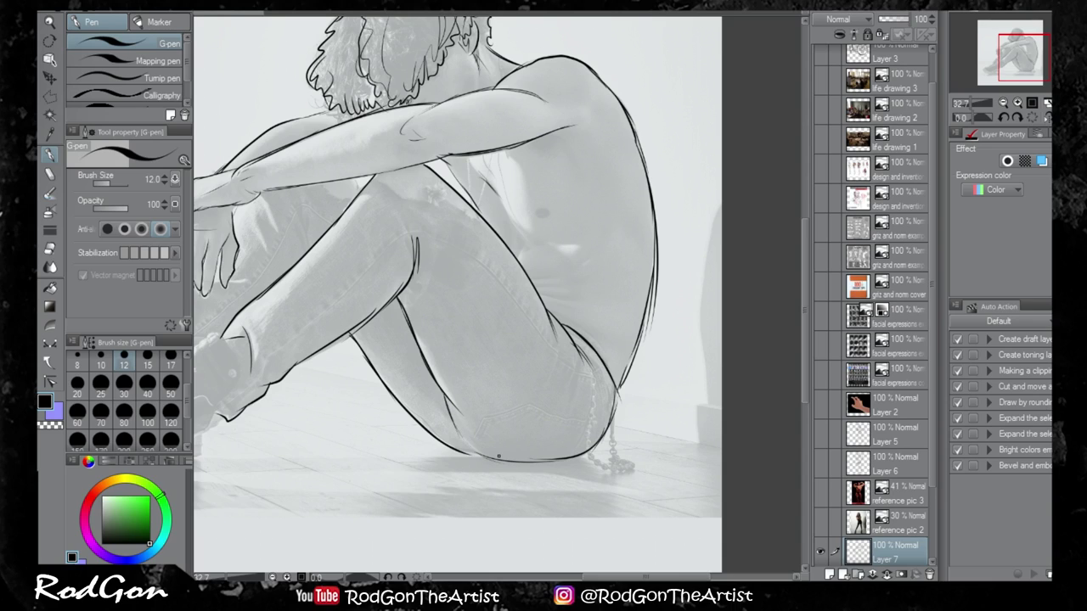
# - Draw the jeans' side seam from the cuff over the knee to the hip, ending with the pocket crease
pyautogui.moveTo(398, 275); pyautogui.dragTo(453, 309)
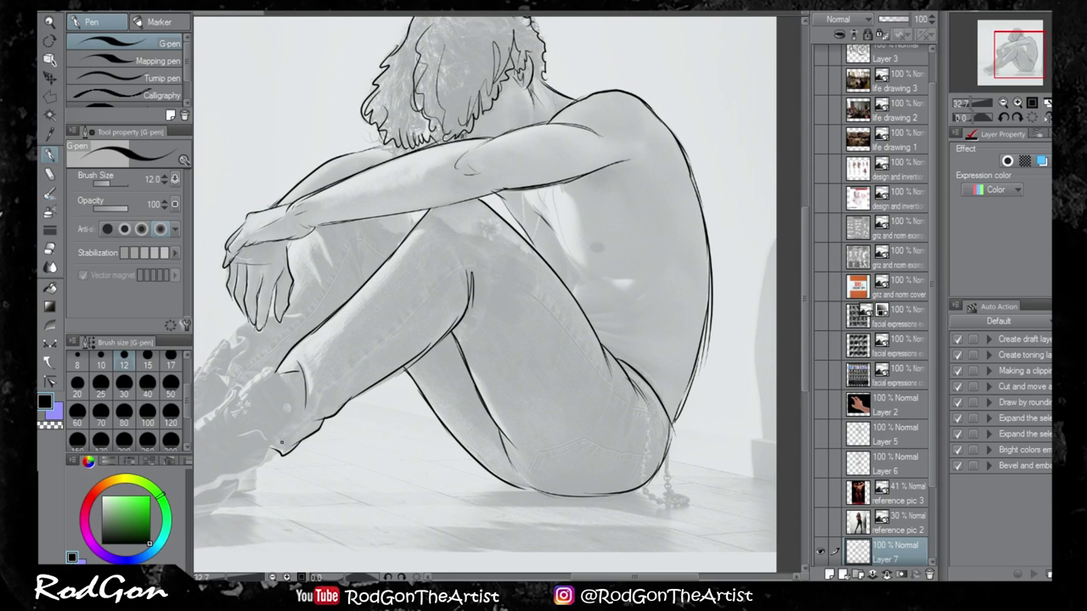
pyautogui.moveTo(277, 446)
pyautogui.mouseDown()
pyautogui.moveTo(469, 267)
pyautogui.moveTo(528, 295)
pyautogui.moveTo(586, 345)
pyautogui.moveTo(649, 423)
pyautogui.mouseUp()
pyautogui.moveTo(647, 423); pyautogui.dragTo(655, 446)
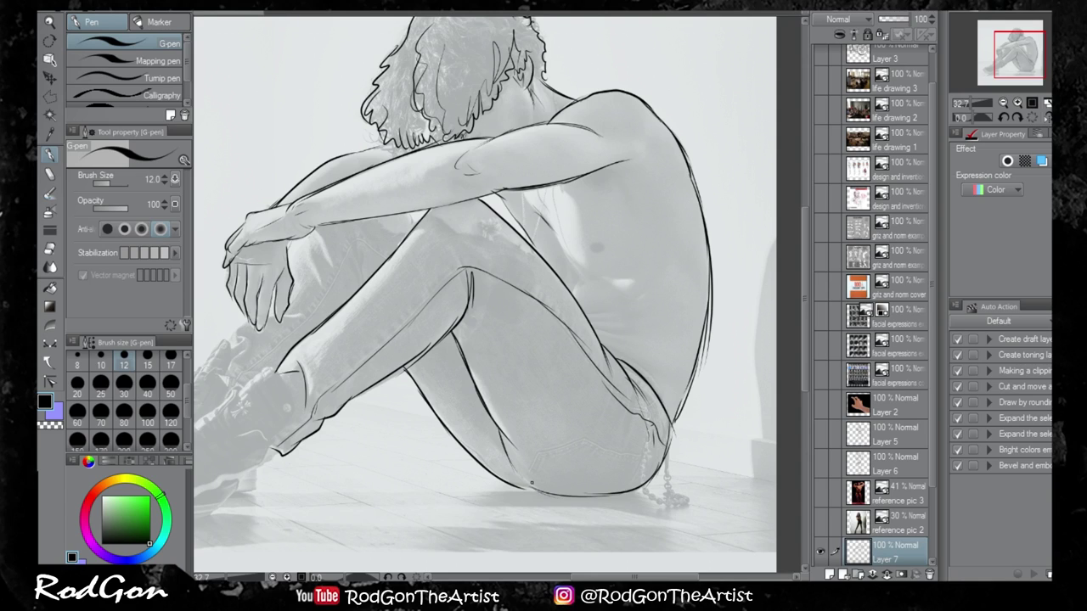
# - Add short fold lines at the belly, below the chest and at the armpit of the torso
pyautogui.moveTo(581, 491); pyautogui.dragTo(507, 555)
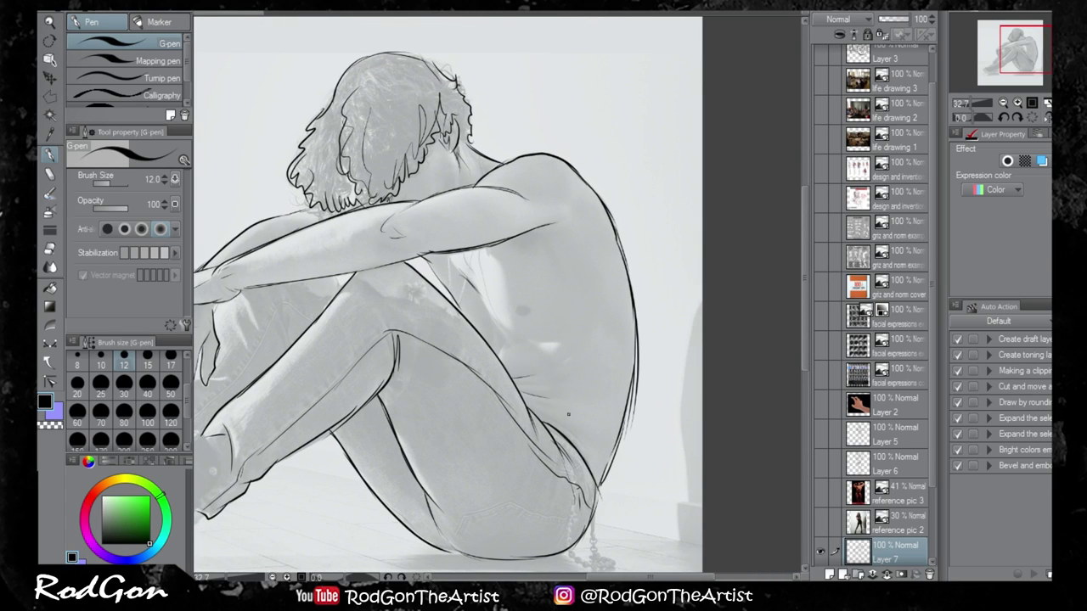
pyautogui.moveTo(525, 399); pyautogui.dragTo(547, 409)
pyautogui.moveTo(515, 343); pyautogui.dragTo(495, 348)
pyautogui.moveTo(565, 339); pyautogui.dragTo(549, 346)
pyautogui.moveTo(556, 228); pyautogui.dragTo(530, 238)
pyautogui.moveTo(445, 256); pyautogui.dragTo(459, 261)
# - Trace the far leg's knee and shin behind the near leg and add loose strands to the hair
pyautogui.moveTo(540, 493); pyautogui.dragTo(686, 445)
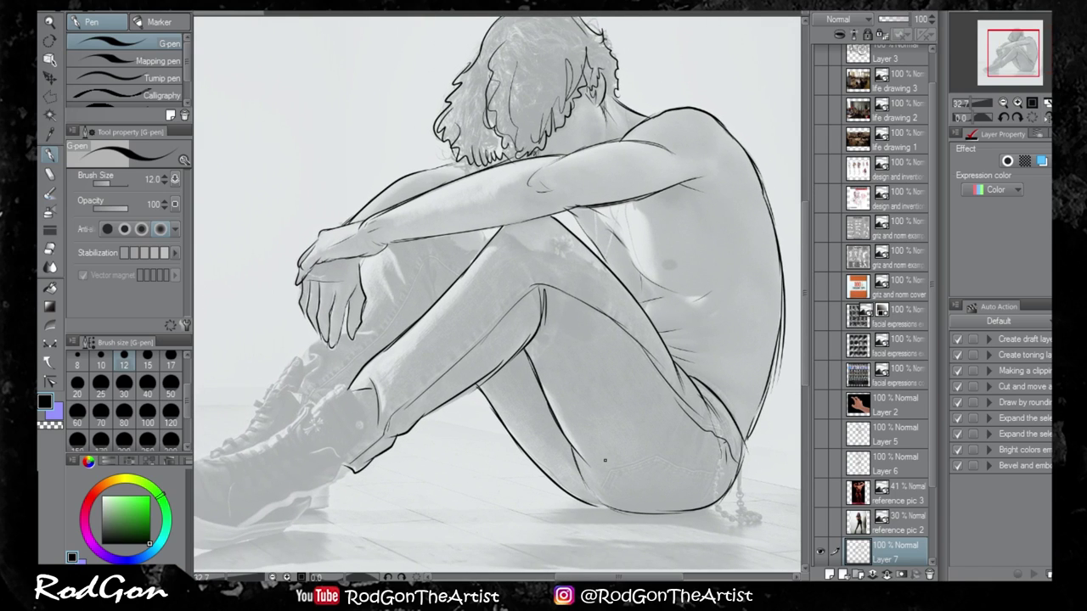
pyautogui.moveTo(368, 255); pyautogui.dragTo(363, 269)
pyautogui.moveTo(490, 232); pyautogui.dragTo(482, 242)
pyautogui.moveTo(429, 268); pyautogui.dragTo(313, 409)
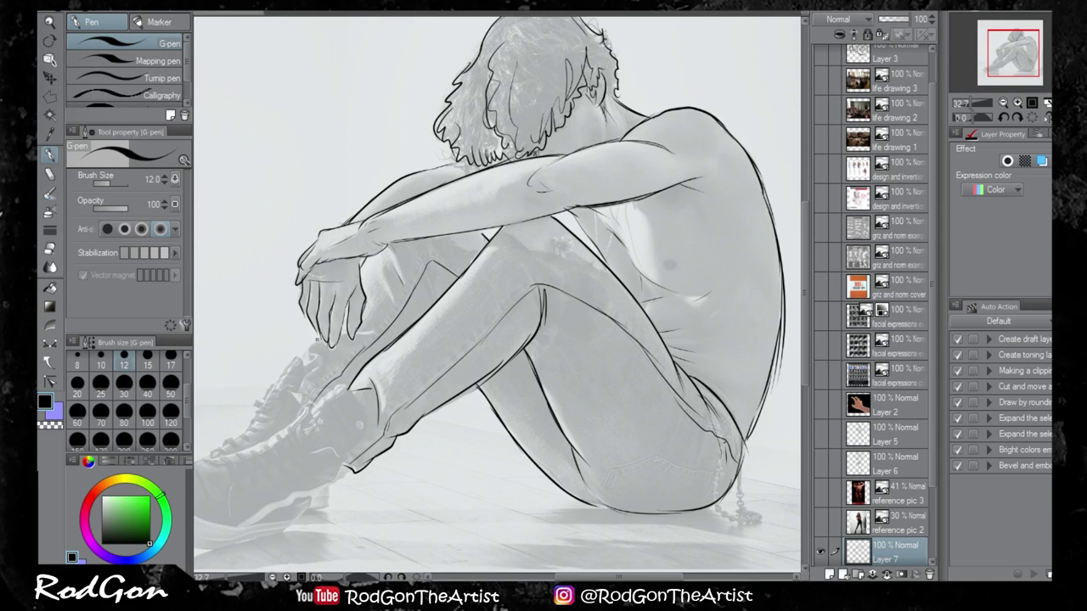
pyautogui.moveTo(317, 340)
pyautogui.mouseDown()
pyautogui.moveTo(300, 360)
pyautogui.moveTo(311, 375)
pyautogui.mouseUp()
pyautogui.moveTo(475, 110); pyautogui.dragTo(481, 143)
pyautogui.moveTo(478, 128)
pyautogui.mouseDown()
pyautogui.moveTo(490, 154)
pyautogui.moveTo(501, 151)
pyautogui.mouseUp()
# - Trace the outline of the near boot from the ankle opening over the toe, along the sole to the heel
pyautogui.moveTo(360, 492); pyautogui.dragTo(444, 418)
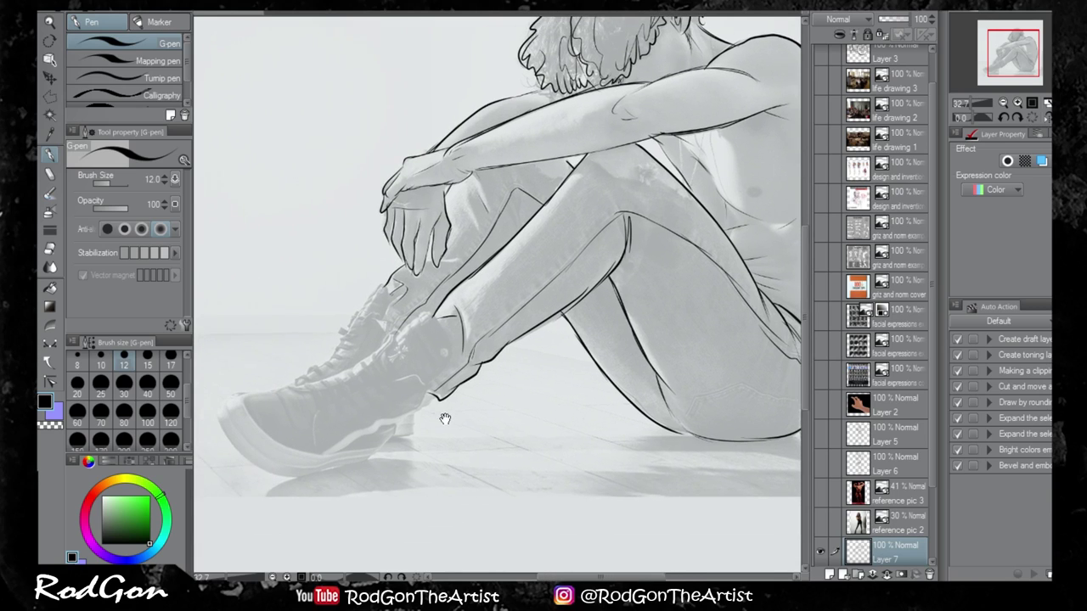
pyautogui.moveTo(393, 335)
pyautogui.mouseDown()
pyautogui.moveTo(379, 353)
pyautogui.moveTo(418, 371)
pyautogui.mouseUp()
pyautogui.hotkey('ctrl', 'z')
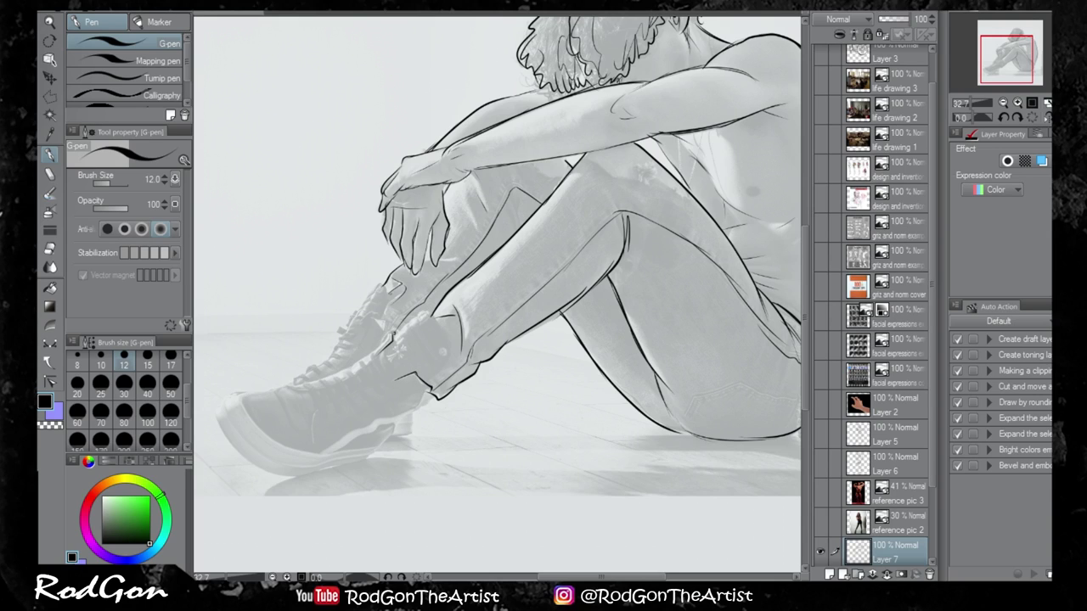
pyautogui.moveTo(393, 337)
pyautogui.mouseDown()
pyautogui.moveTo(434, 305)
pyautogui.moveTo(423, 316)
pyautogui.moveTo(444, 336)
pyautogui.moveTo(429, 382)
pyautogui.mouseUp()
pyautogui.moveTo(389, 333)
pyautogui.mouseDown()
pyautogui.moveTo(327, 376)
pyautogui.moveTo(238, 394)
pyautogui.moveTo(212, 414)
pyautogui.moveTo(245, 460)
pyautogui.moveTo(274, 470)
pyautogui.mouseUp()
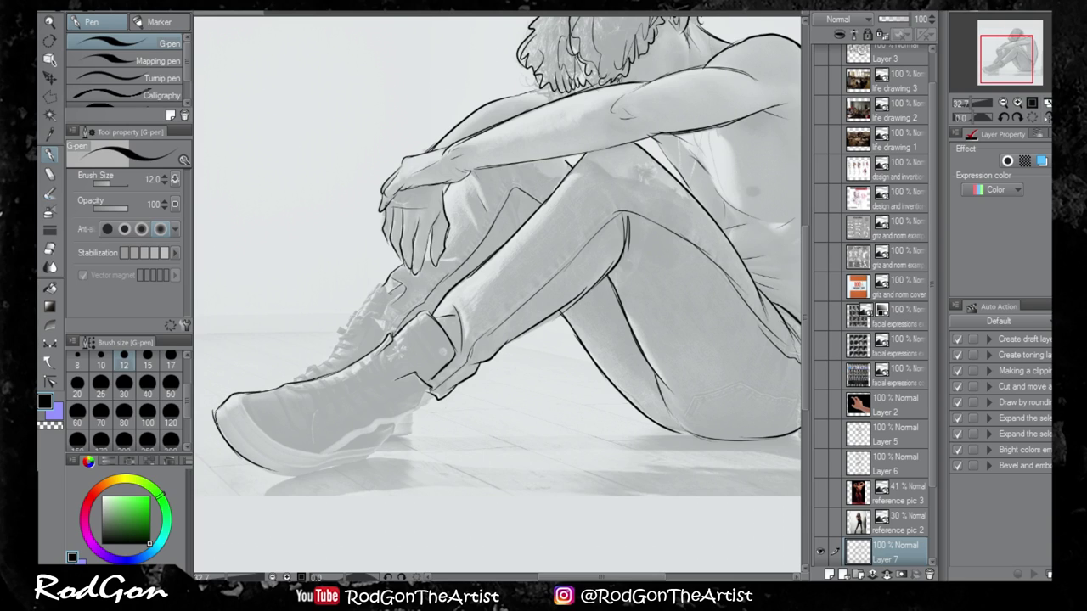
pyautogui.moveTo(431, 388); pyautogui.dragTo(369, 457)
pyautogui.moveTo(262, 470)
pyautogui.mouseDown()
pyautogui.moveTo(304, 476)
pyautogui.moveTo(380, 451)
pyautogui.moveTo(312, 472)
pyautogui.mouseUp()
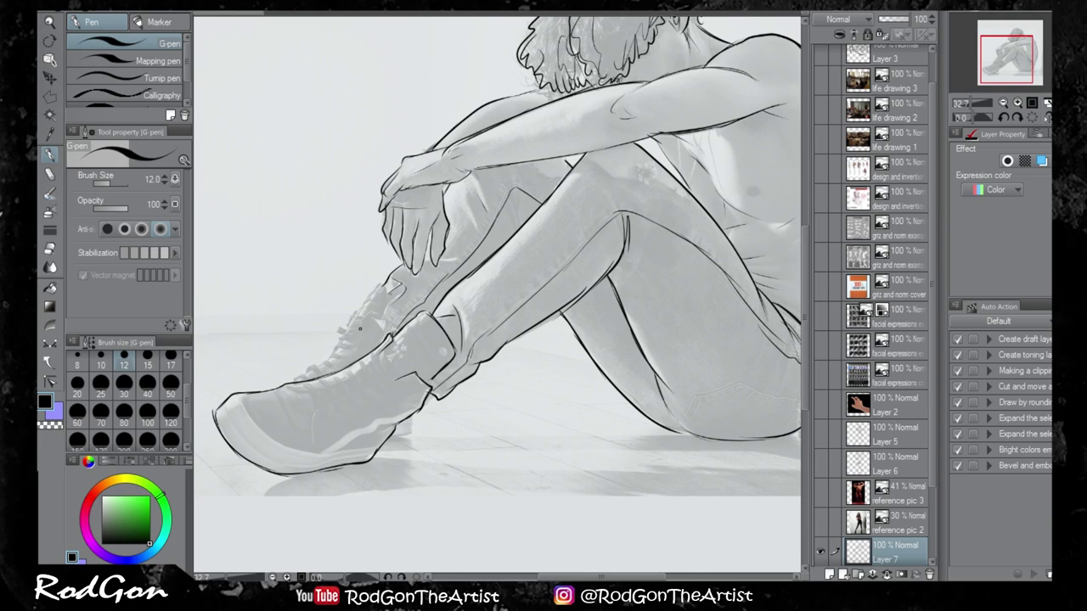
# - Trace the far boot behind the near one, including its raised tongue and the laces along the front
pyautogui.moveTo(355, 344)
pyautogui.mouseDown()
pyautogui.moveTo(382, 316)
pyautogui.moveTo(386, 336)
pyautogui.moveTo(368, 297)
pyautogui.mouseUp()
pyautogui.moveTo(359, 311); pyautogui.dragTo(378, 280)
pyautogui.moveTo(377, 289)
pyautogui.mouseDown()
pyautogui.moveTo(384, 280)
pyautogui.moveTo(376, 321)
pyautogui.moveTo(389, 333)
pyautogui.moveTo(411, 310)
pyautogui.mouseUp()
pyautogui.moveTo(357, 331)
pyautogui.mouseDown()
pyautogui.moveTo(338, 372)
pyautogui.moveTo(306, 376)
pyautogui.moveTo(356, 338)
pyautogui.mouseUp()
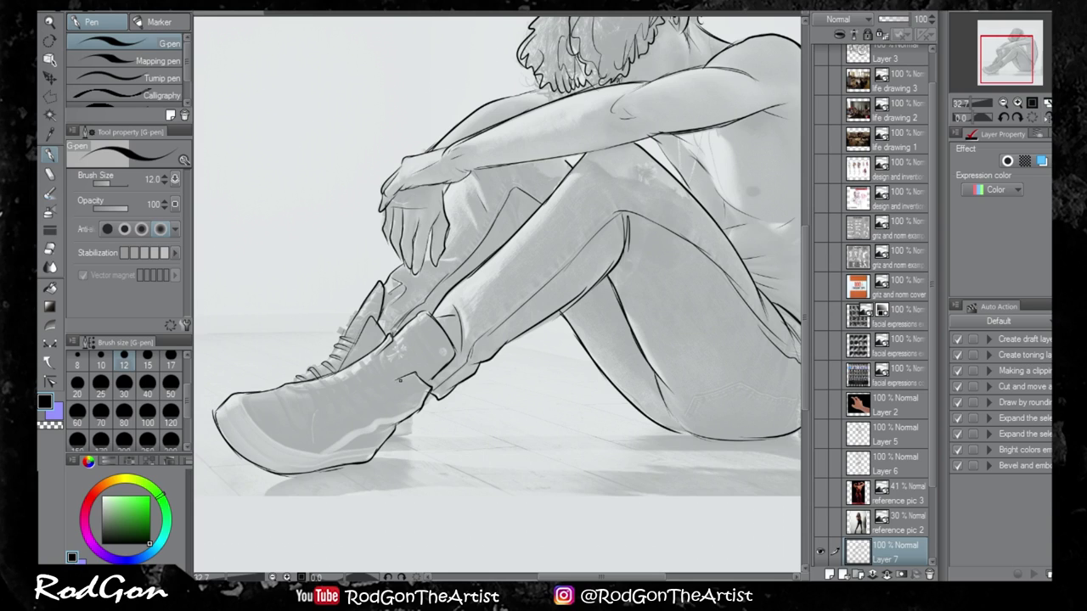
# - Draw the row of laces across the instep of the near boot
pyautogui.moveTo(397, 378); pyautogui.dragTo(322, 424)
pyautogui.moveTo(286, 393); pyautogui.dragTo(382, 362)
pyautogui.moveTo(303, 384)
pyautogui.mouseDown()
pyautogui.moveTo(325, 424)
pyautogui.moveTo(365, 406)
pyautogui.mouseUp()
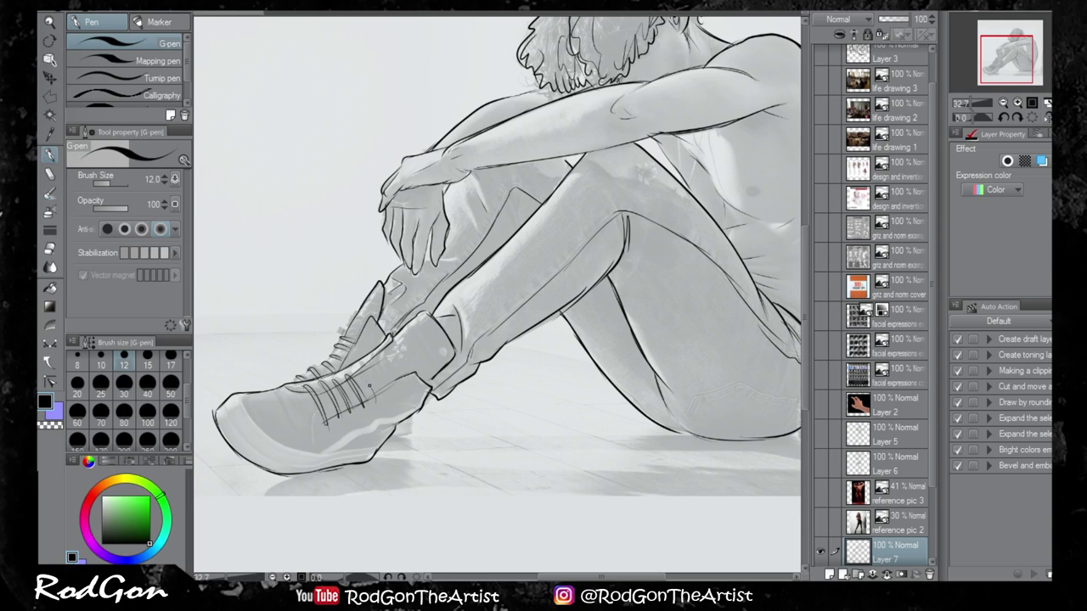
pyautogui.moveTo(360, 366); pyautogui.dragTo(389, 394)
# - Add the near boot's inner seams, toe-cap line and jagged upper edge of the sole
pyautogui.moveTo(276, 388)
pyautogui.mouseDown()
pyautogui.moveTo(316, 444)
pyautogui.moveTo(315, 432)
pyautogui.moveTo(306, 437)
pyautogui.moveTo(319, 426)
pyautogui.moveTo(314, 456)
pyautogui.mouseUp()
pyautogui.moveTo(420, 402); pyautogui.dragTo(319, 458)
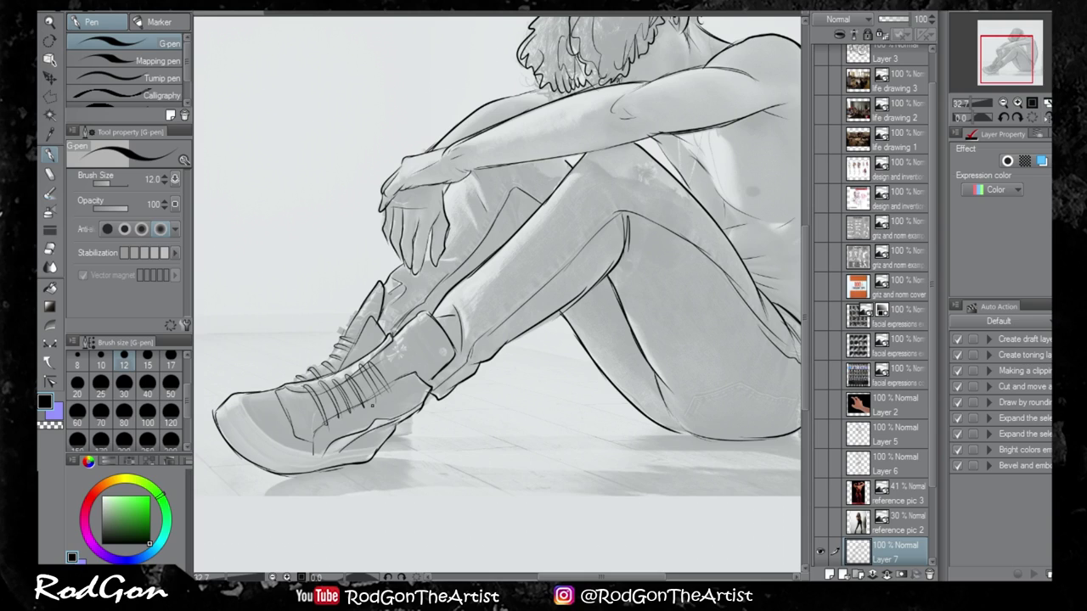
pyautogui.hotkey('ctrl', 'z')
pyautogui.moveTo(418, 404)
pyautogui.mouseDown()
pyautogui.moveTo(319, 454)
pyautogui.moveTo(411, 418)
pyautogui.mouseUp()
pyautogui.moveTo(243, 396)
pyautogui.mouseDown()
pyautogui.moveTo(289, 444)
pyautogui.moveTo(342, 456)
pyautogui.moveTo(377, 446)
pyautogui.moveTo(338, 458)
pyautogui.mouseUp()
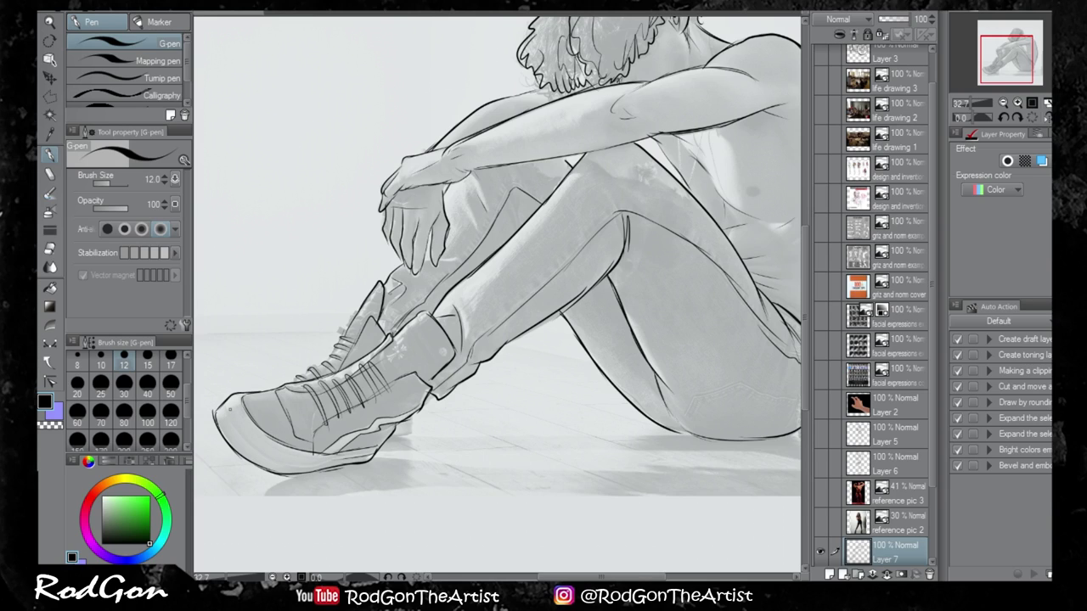
pyautogui.moveTo(225, 408)
pyautogui.mouseDown()
pyautogui.moveTo(254, 450)
pyautogui.moveTo(289, 465)
pyautogui.moveTo(340, 461)
pyautogui.mouseUp()
# - Add a short line at the neck just below the seated man's ear
pyautogui.scroll(-1, 398, 395)
pyautogui.moveTo(634, 342); pyautogui.dragTo(529, 450)
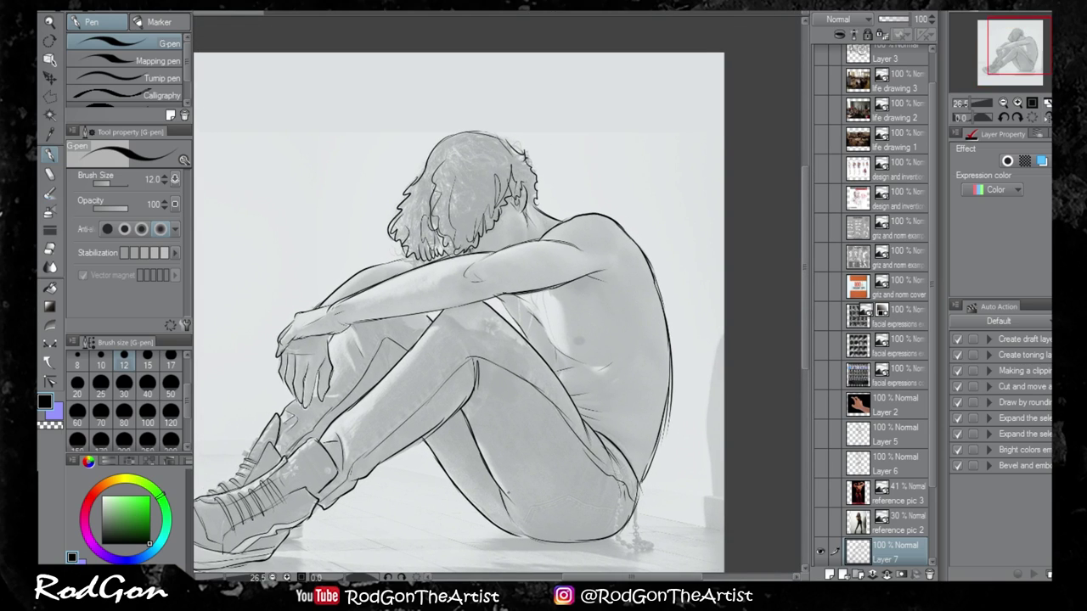
pyautogui.moveTo(508, 494); pyautogui.dragTo(567, 443)
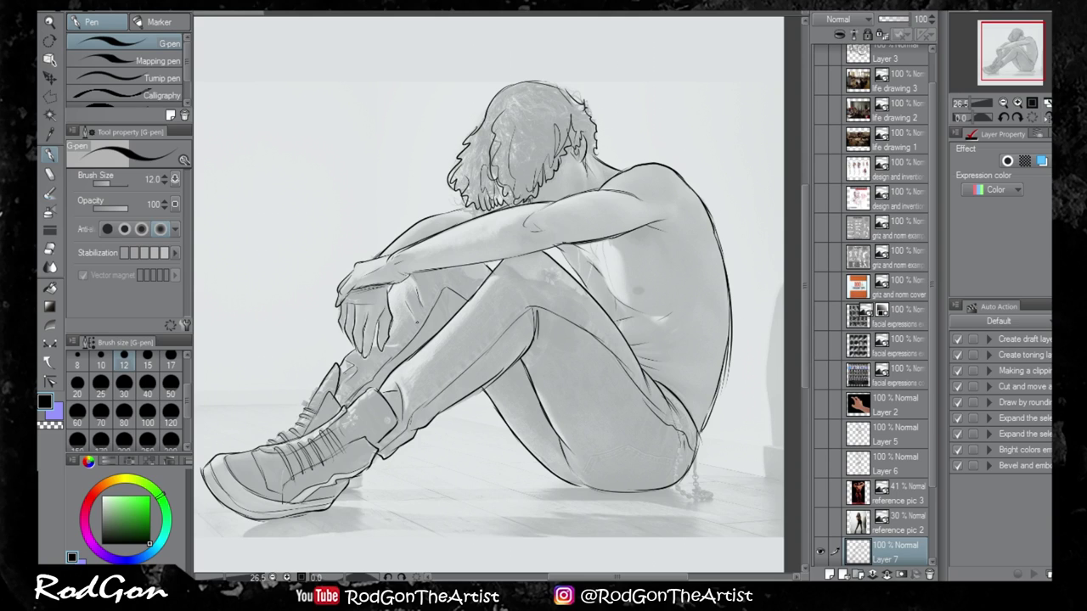
pyautogui.moveTo(589, 178); pyautogui.dragTo(592, 194)
# - Move the reference pic 2 layer above Layer 5 and hide the faded photo of the seated man
pyautogui.moveTo(886, 532); pyautogui.dragTo(897, 415)
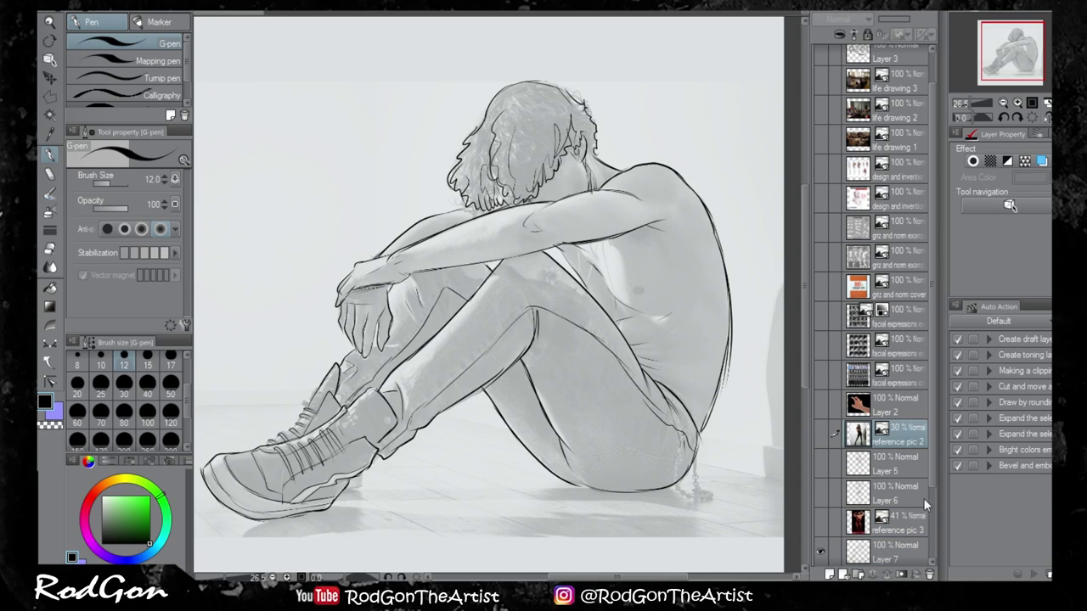
pyautogui.scroll(-3, 924, 498)
pyautogui.click(820, 496)
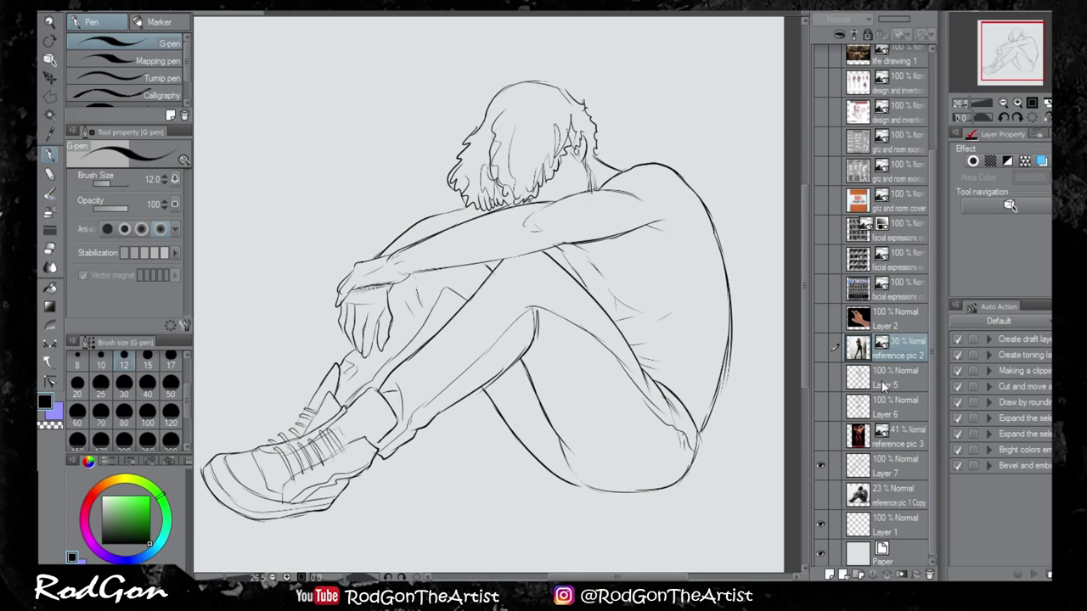
# - Make Layer 7 active and draw a horizontal ground line beneath the seated man's hip
pyautogui.click(821, 467)
pyautogui.click(820, 466)
pyautogui.click(883, 465)
pyautogui.moveTo(647, 490)
pyautogui.mouseDown()
pyautogui.moveTo(713, 483)
pyautogui.moveTo(535, 488)
pyautogui.mouseUp()
pyautogui.scroll(-2, 610, 431)
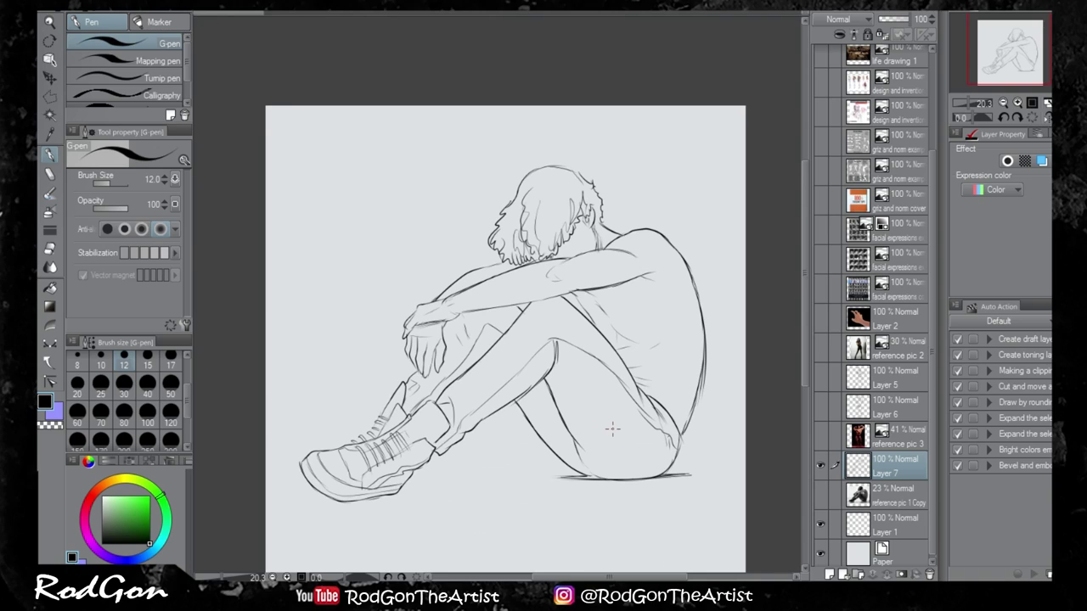
pyautogui.scroll(1, 611, 429)
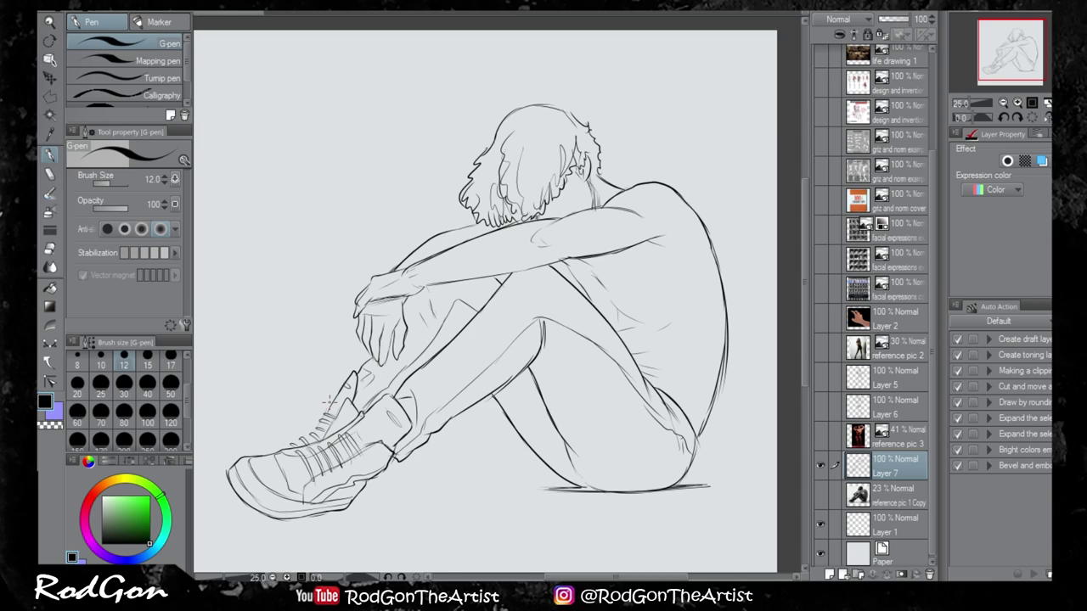
# - Hatch a small shadow under the bent near knee and undo the trial shadow strokes beneath the legs
pyautogui.moveTo(537, 372); pyautogui.dragTo(509, 390)
pyautogui.moveTo(534, 418)
pyautogui.mouseDown()
pyautogui.moveTo(406, 496)
pyautogui.moveTo(395, 517)
pyautogui.mouseUp()
pyautogui.hotkey('ctrl', 'z')
pyautogui.hotkey('ctrl', 'z')
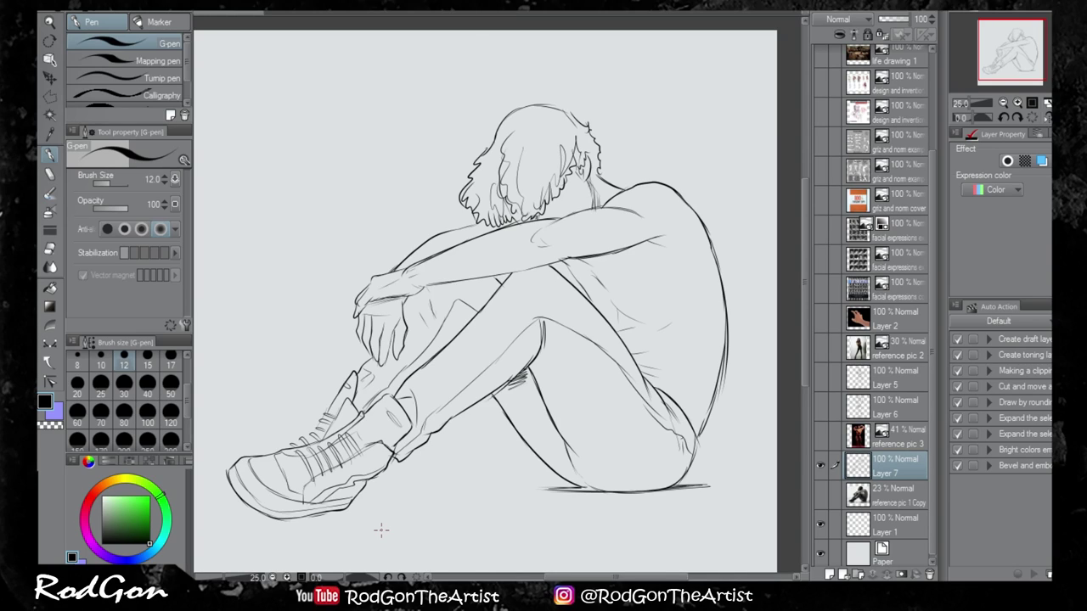
# - Hide Layer 7 and Layer 1, and move Layer 1 above the reference pic 1 Copy layer
pyautogui.click(821, 465)
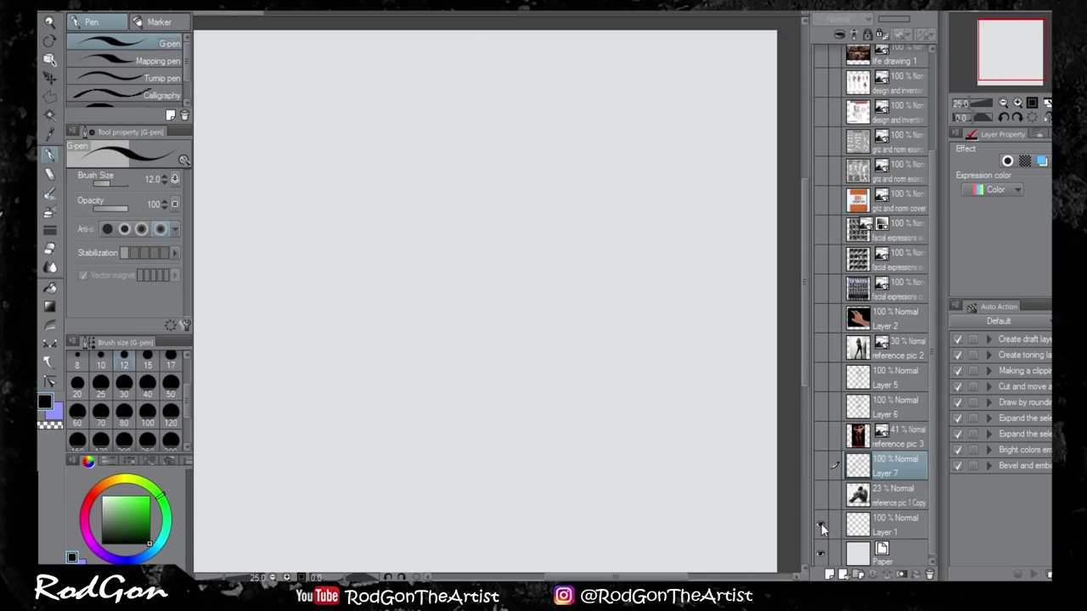
pyautogui.moveTo(888, 525); pyautogui.dragTo(891, 486)
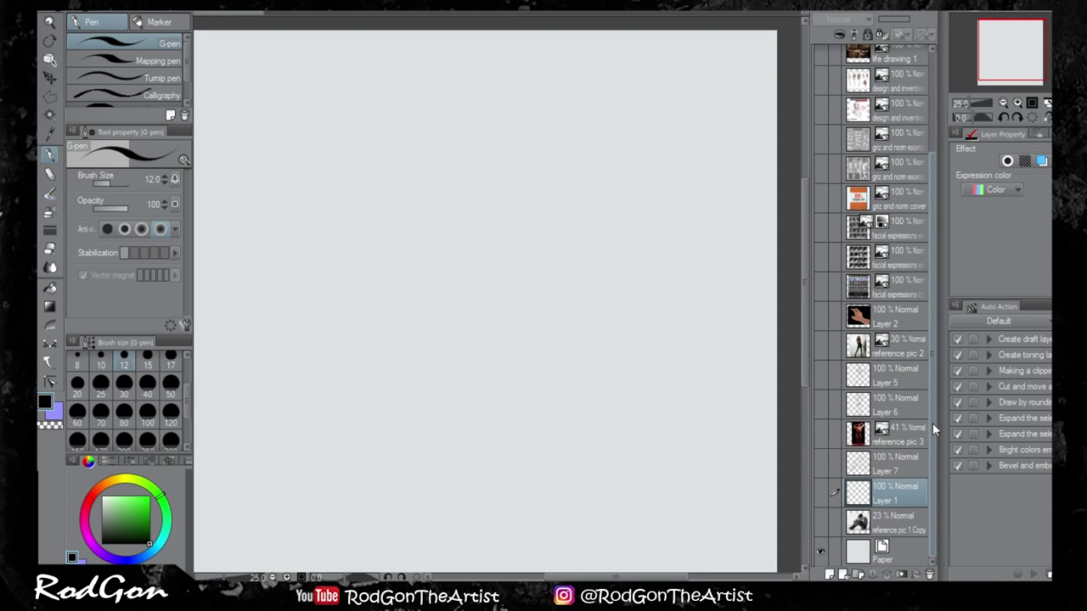
pyautogui.scroll(3, 932, 422)
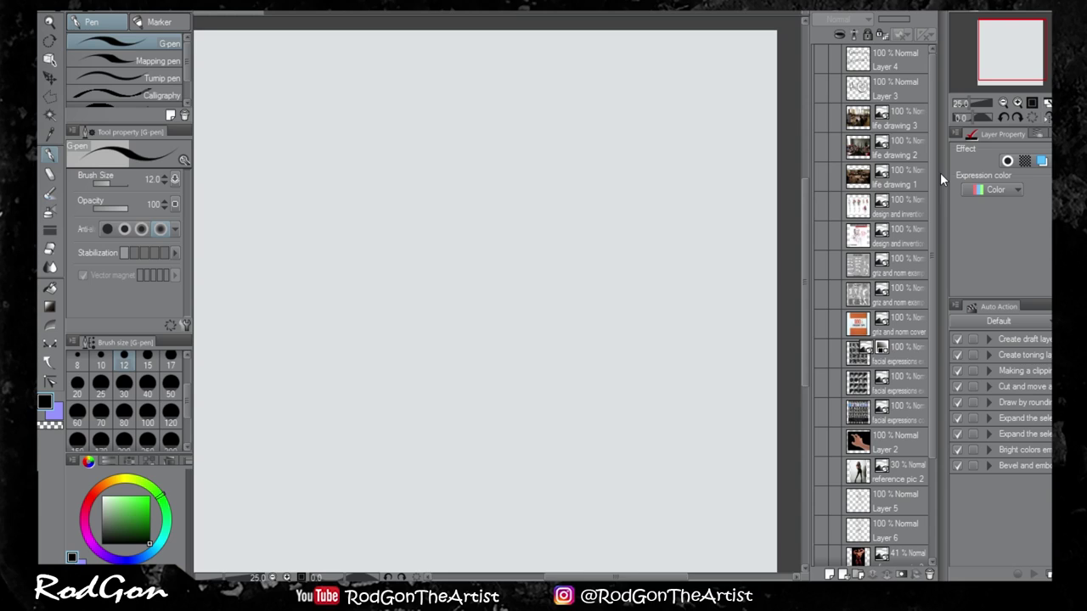
pyautogui.moveTo(610, 420)
pyautogui.mouseDown()
pyautogui.moveTo(629, 413)
pyautogui.moveTo(624, 400)
pyautogui.mouseUp()
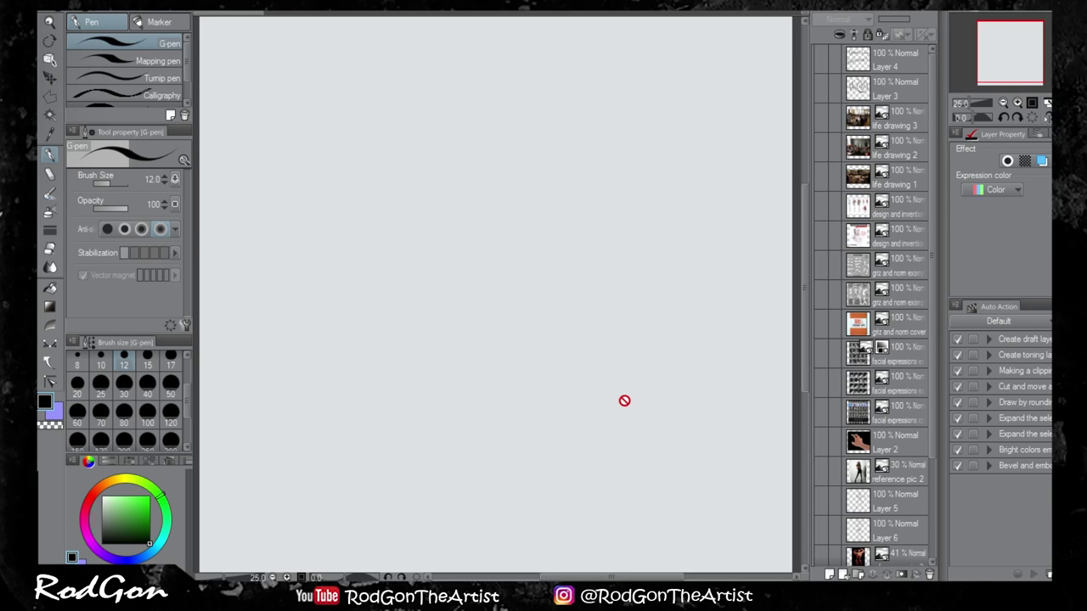
# - Look at the life drawing 1, life drawing 2 and life drawing 3 class photos one at a time, hiding each again
pyautogui.click(821, 176)
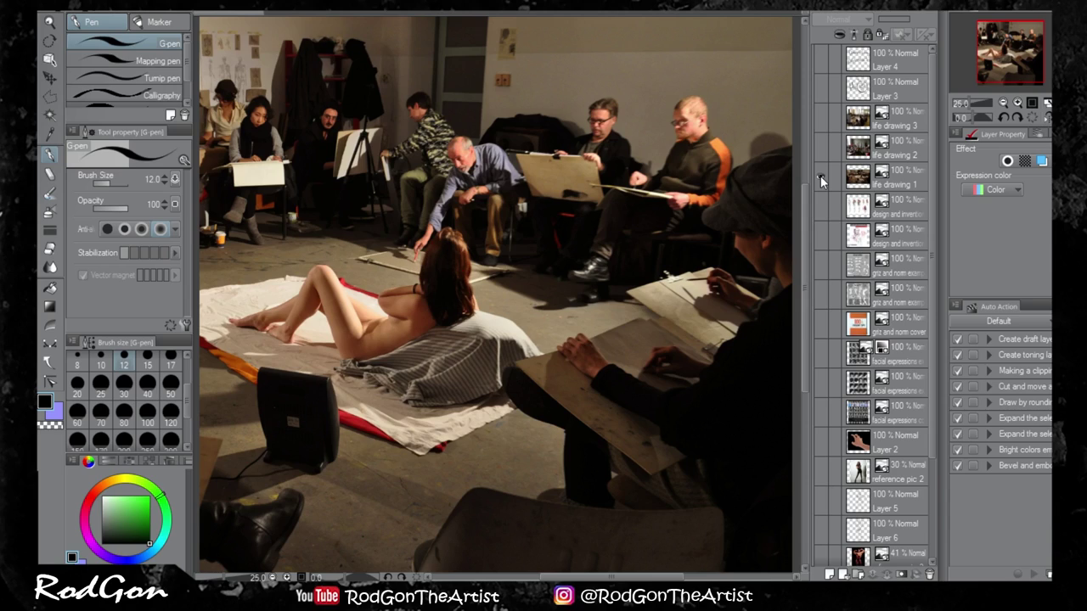
pyautogui.click(894, 184)
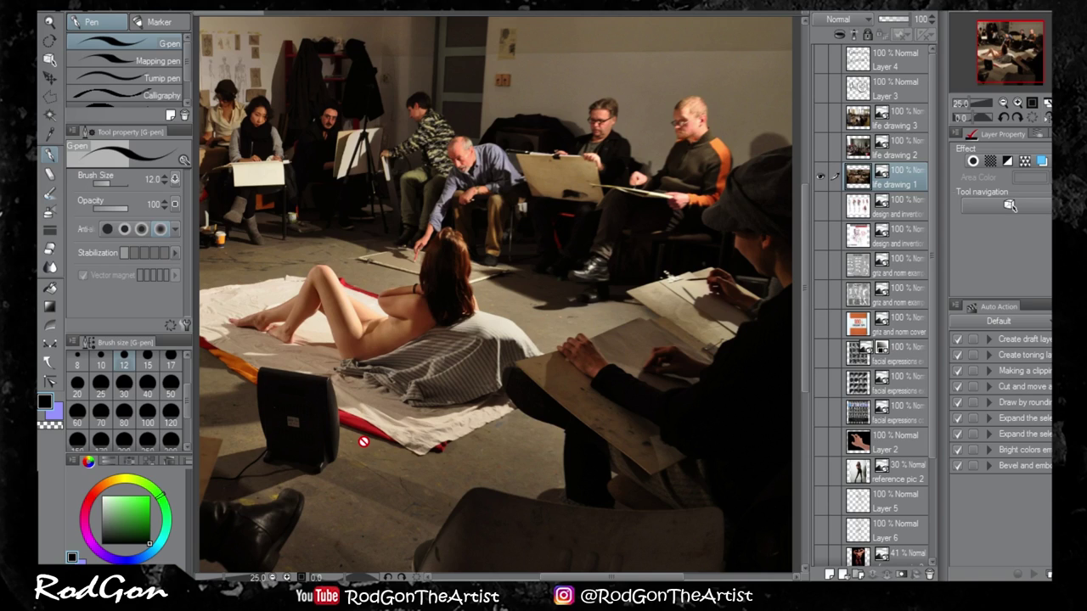
pyautogui.click(820, 176)
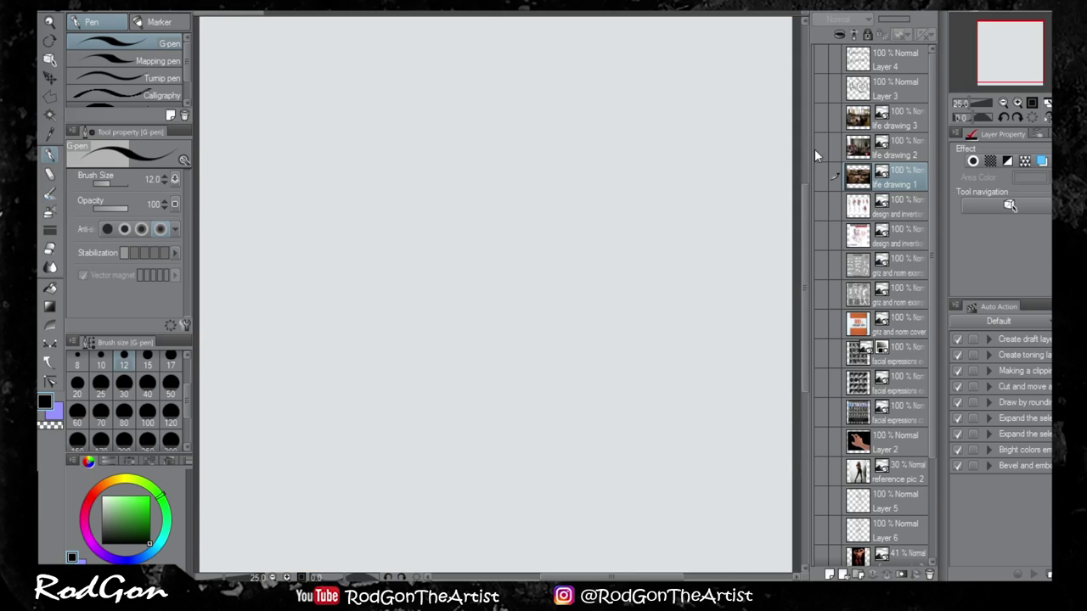
pyautogui.click(820, 146)
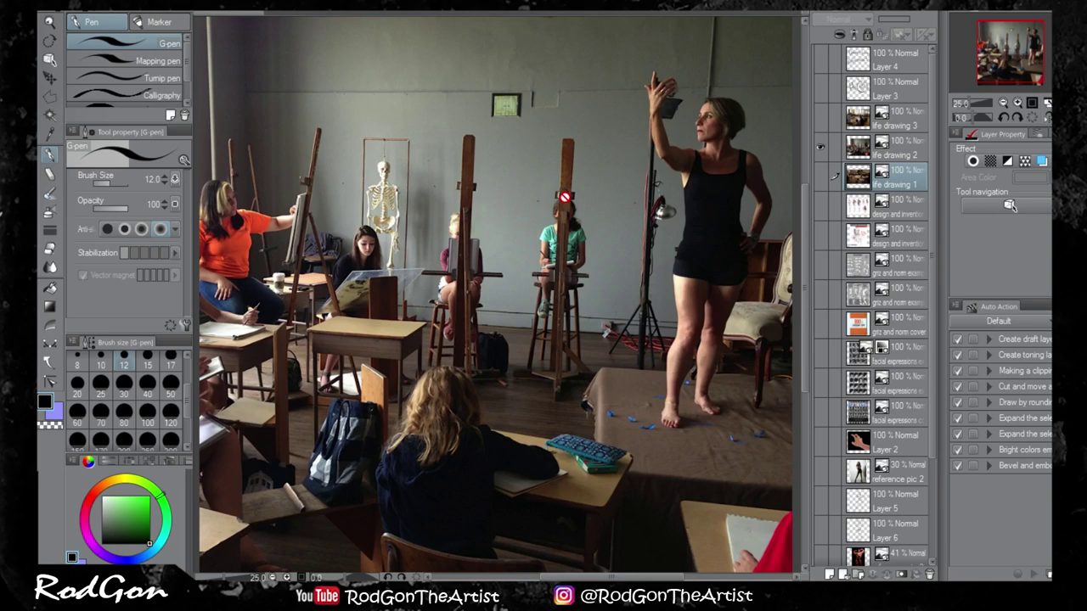
pyautogui.click(821, 148)
pyautogui.click(821, 117)
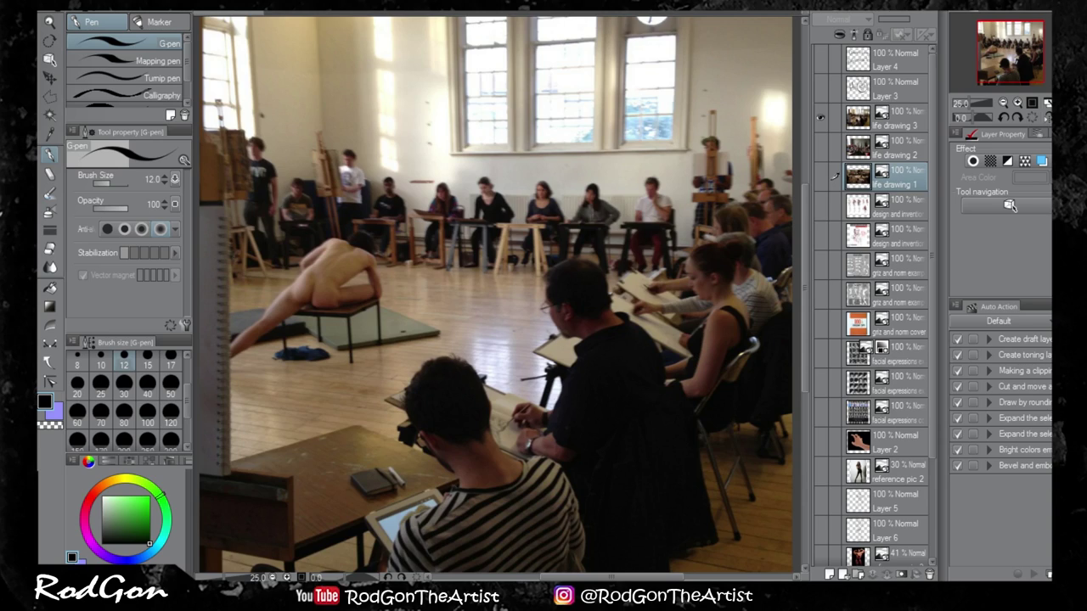
pyautogui.click(818, 119)
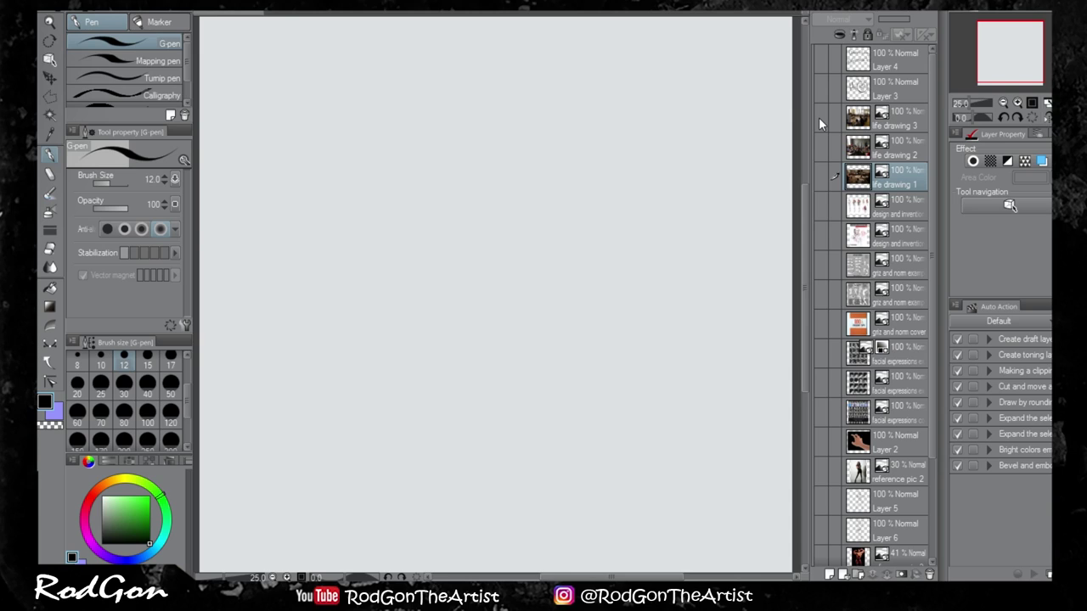
# - Show the Figure Drawing: Design and Invention cover and create a new layer above the design and invention sketch page
pyautogui.click(822, 236)
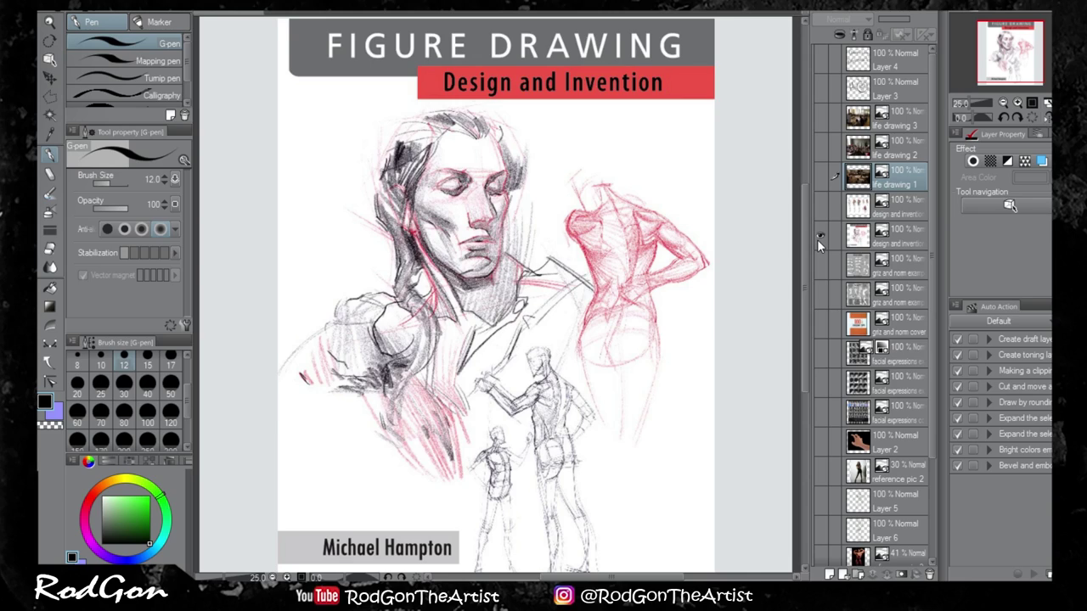
pyautogui.click(909, 210)
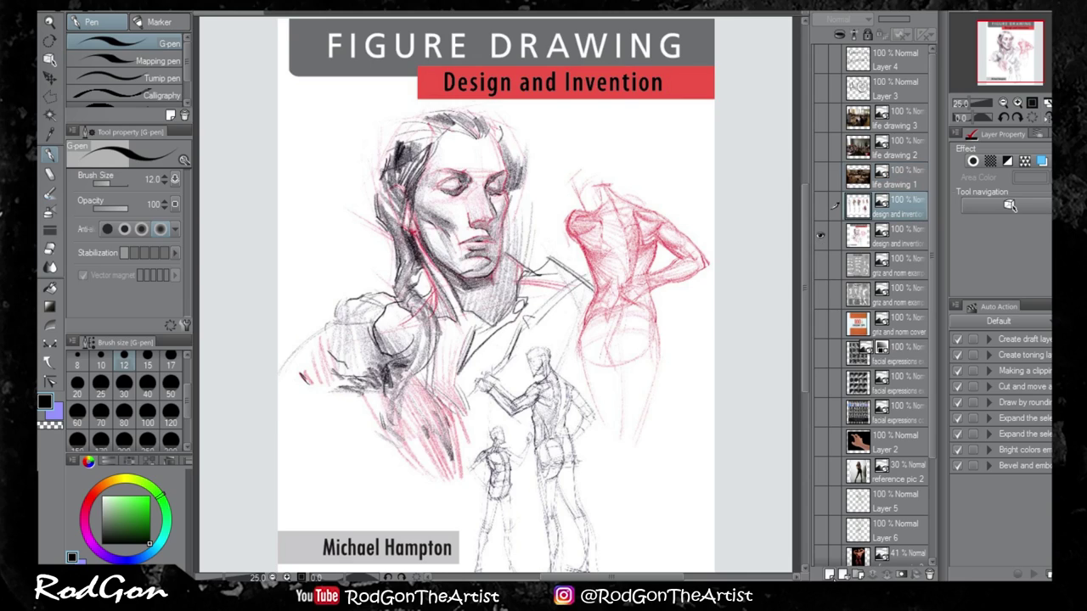
pyautogui.click(830, 575)
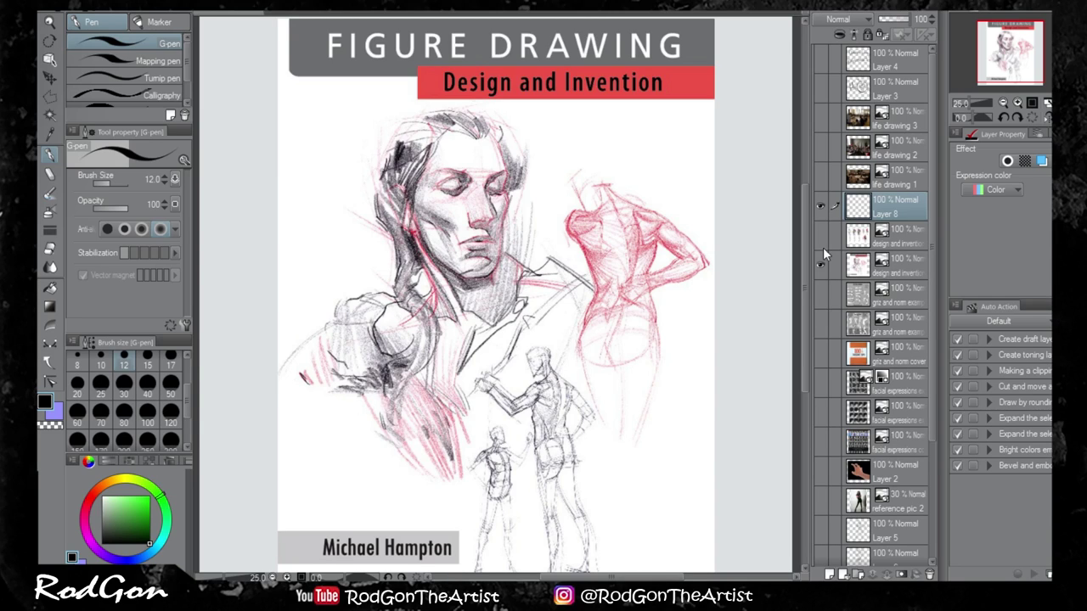
# - Look at the design and invention anatomy sketches and the 100 Tuesday Tips cover, hiding each image again
pyautogui.click(822, 262)
pyautogui.click(822, 236)
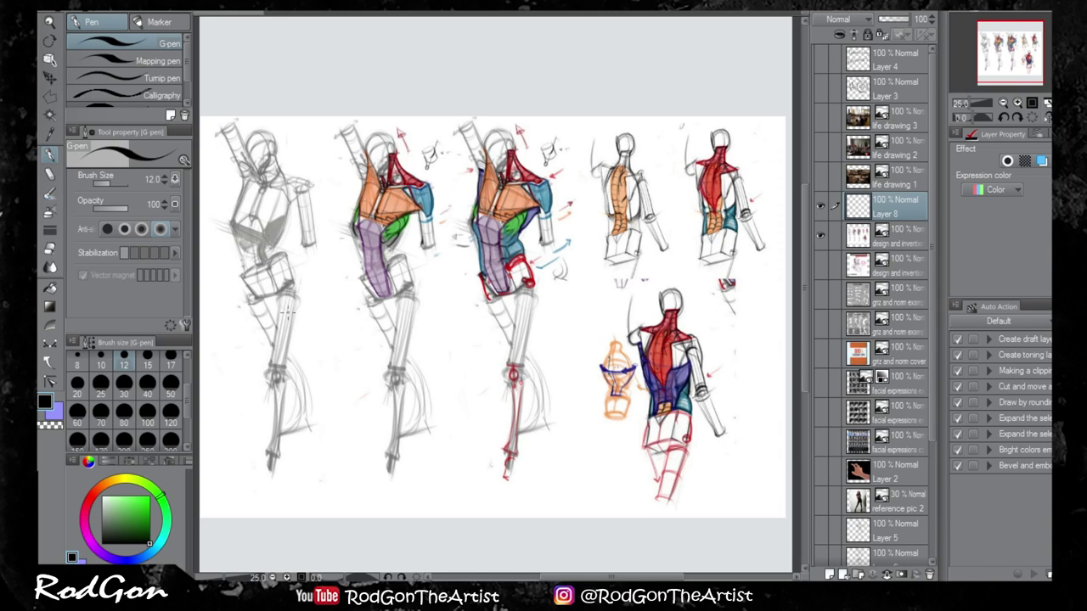
pyautogui.click(818, 237)
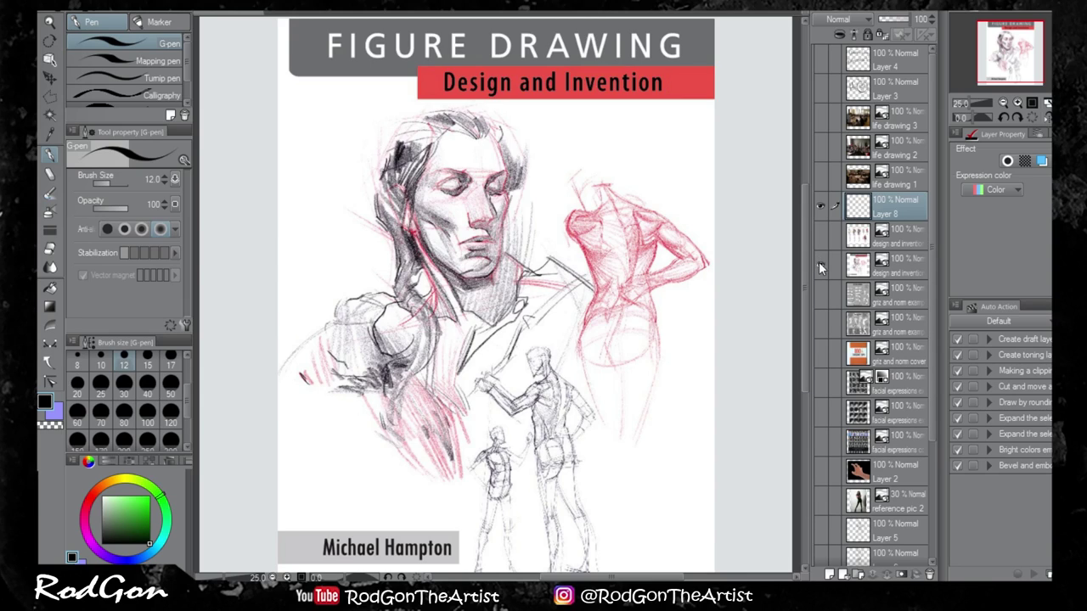
pyautogui.click(819, 260)
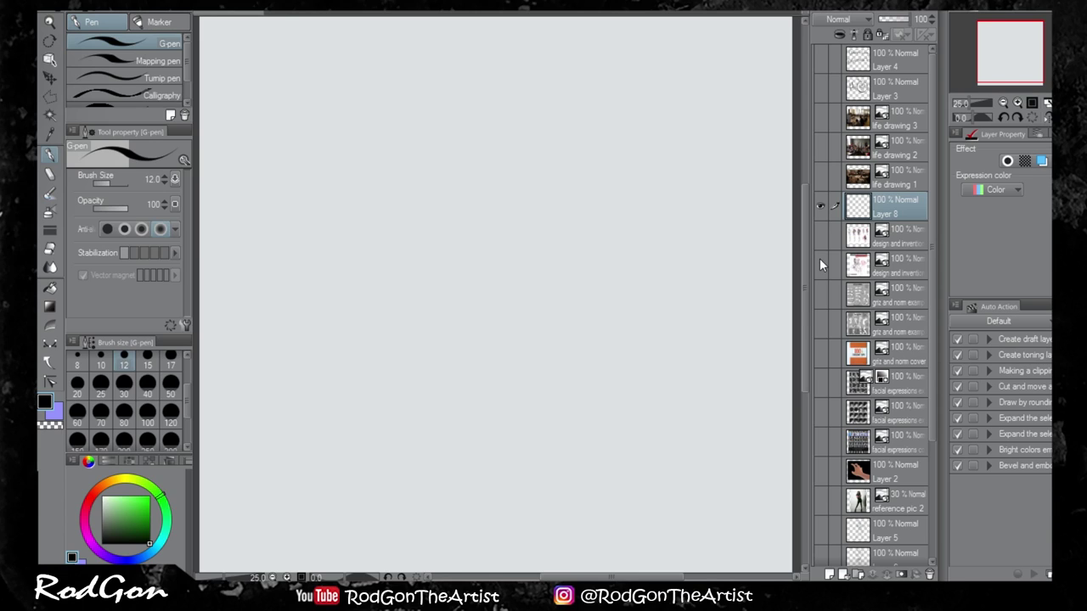
pyautogui.click(818, 353)
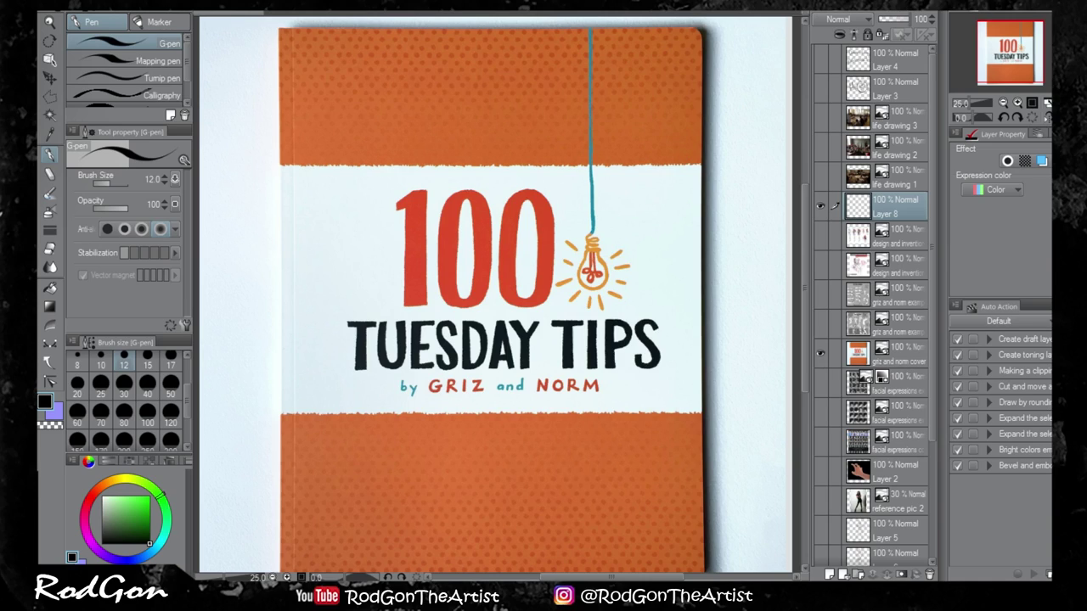
pyautogui.click(819, 354)
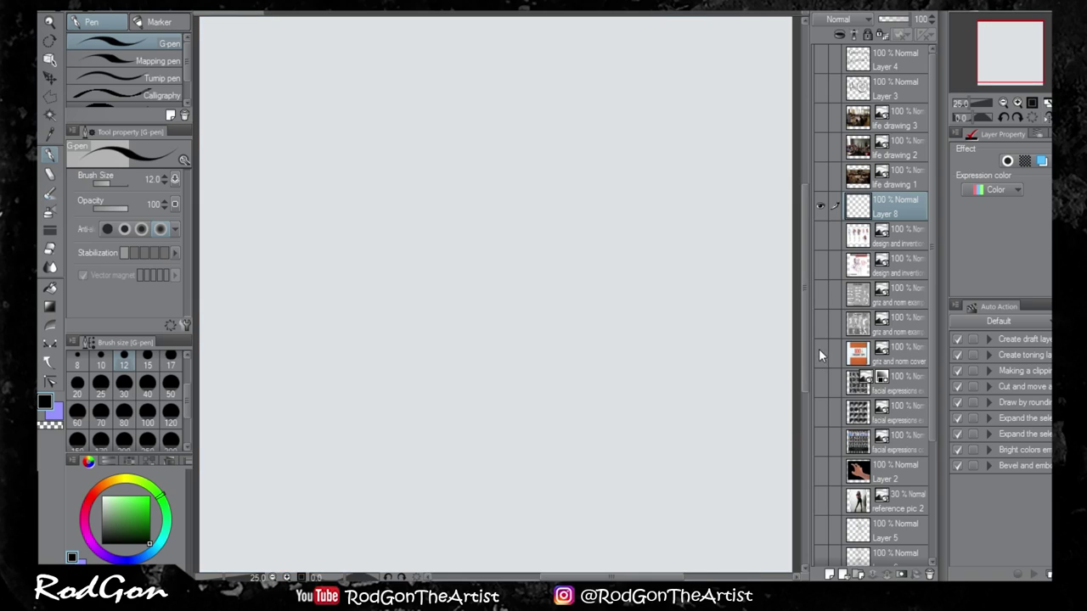
# - Show the Half & Half example page and mark its heading note and torso figures with loose strokes on Layer 8
pyautogui.click(820, 324)
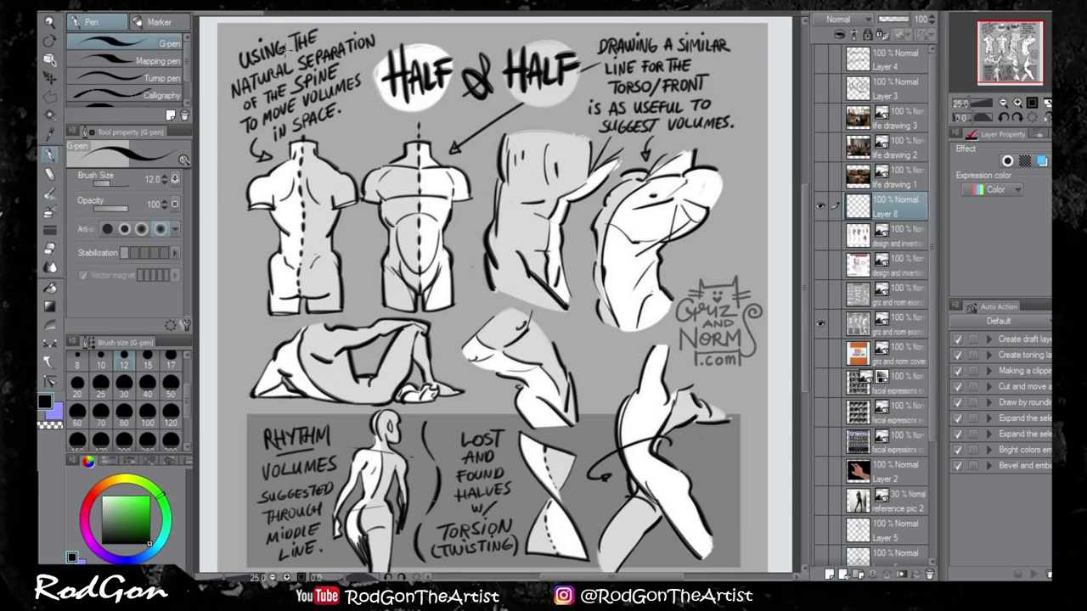
pyautogui.moveTo(247, 42)
pyautogui.mouseDown()
pyautogui.moveTo(303, 16)
pyautogui.moveTo(332, 21)
pyautogui.mouseUp()
pyautogui.moveTo(364, 131); pyautogui.dragTo(314, 186)
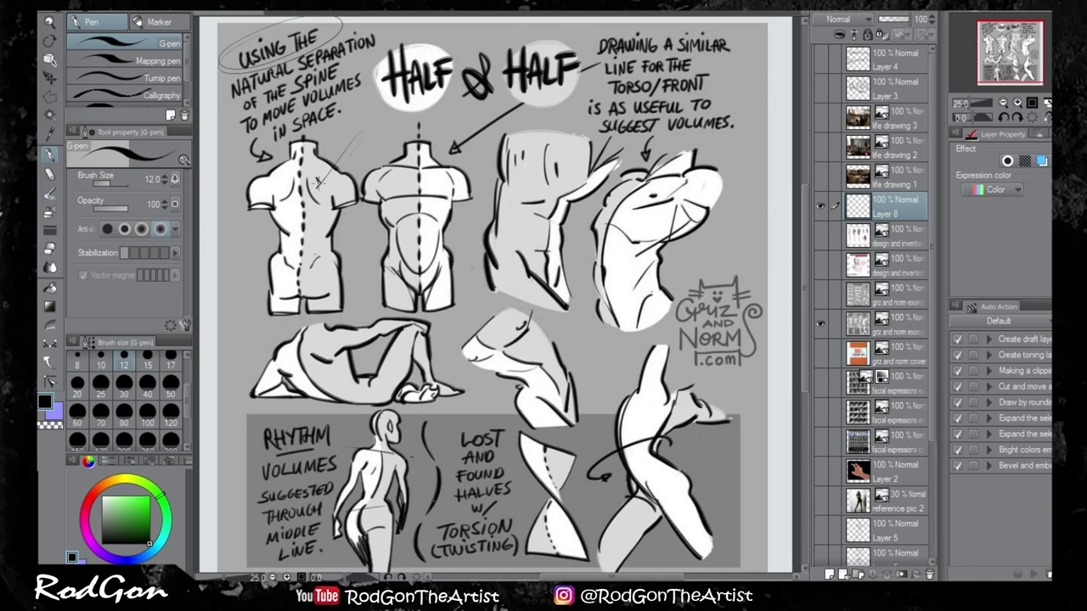
pyautogui.moveTo(265, 154); pyautogui.dragTo(283, 173)
pyautogui.moveTo(657, 218); pyautogui.dragTo(625, 219)
pyautogui.moveTo(725, 246)
pyautogui.mouseDown()
pyautogui.moveTo(679, 241)
pyautogui.moveTo(702, 255)
pyautogui.mouseUp()
pyautogui.moveTo(587, 340); pyautogui.dragTo(569, 343)
pyautogui.moveTo(304, 347)
pyautogui.mouseDown()
pyautogui.moveTo(318, 383)
pyautogui.moveTo(354, 399)
pyautogui.mouseUp()
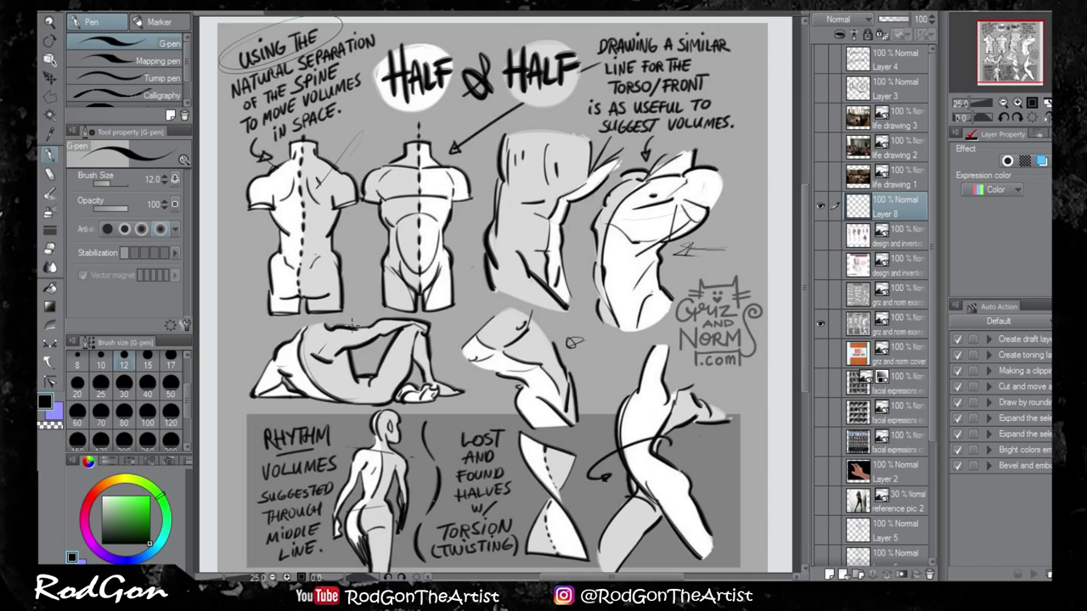
# - Hide the Half & Half page and Layer 8, and briefly display the Wrist Control hand examples
pyautogui.click(821, 321)
pyautogui.click(821, 325)
pyautogui.click(822, 321)
pyautogui.click(821, 206)
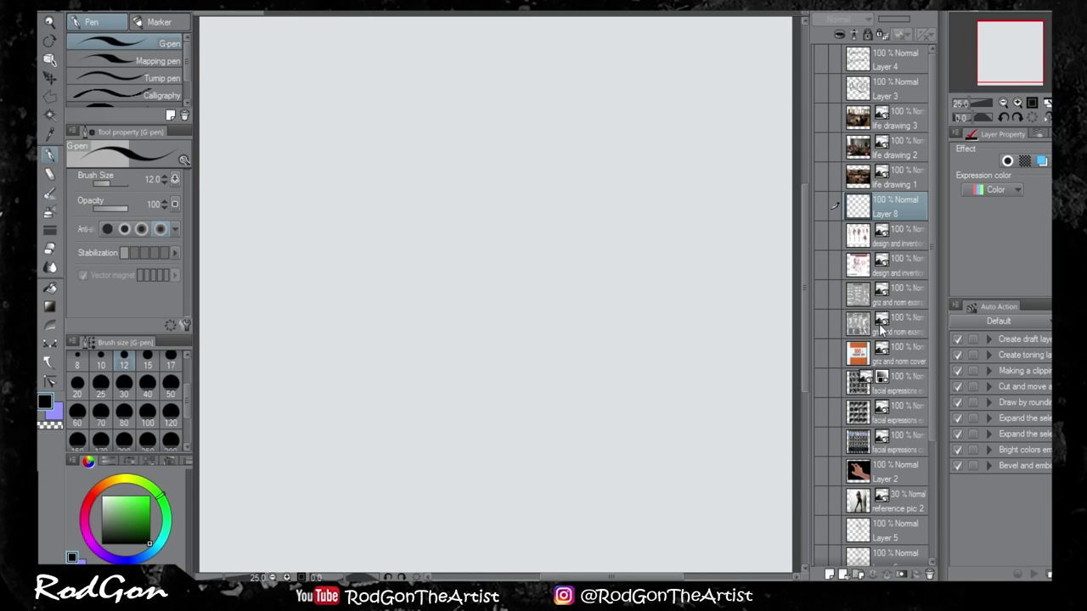
pyautogui.click(820, 292)
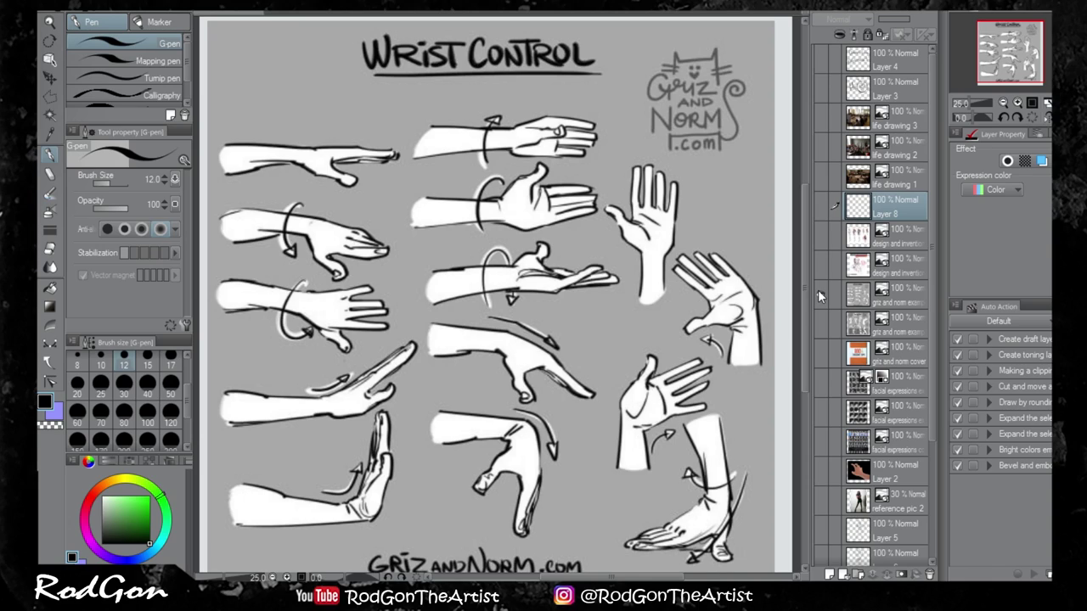
pyautogui.click(820, 294)
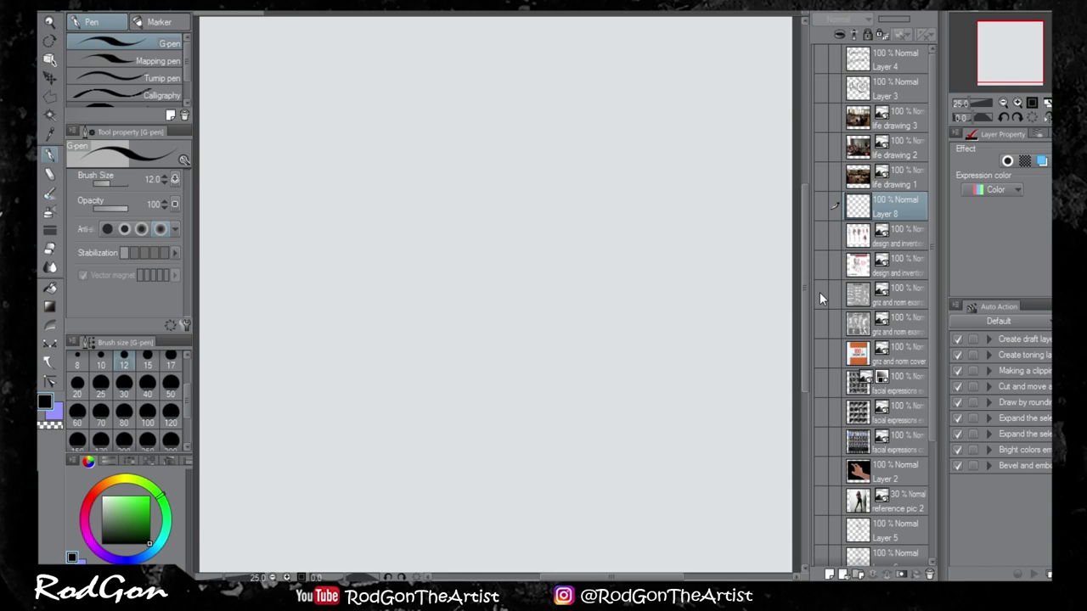
# - Show the Facial Expressions book cover, then its example page of curly-haired head photos, hiding each image again
pyautogui.click(821, 441)
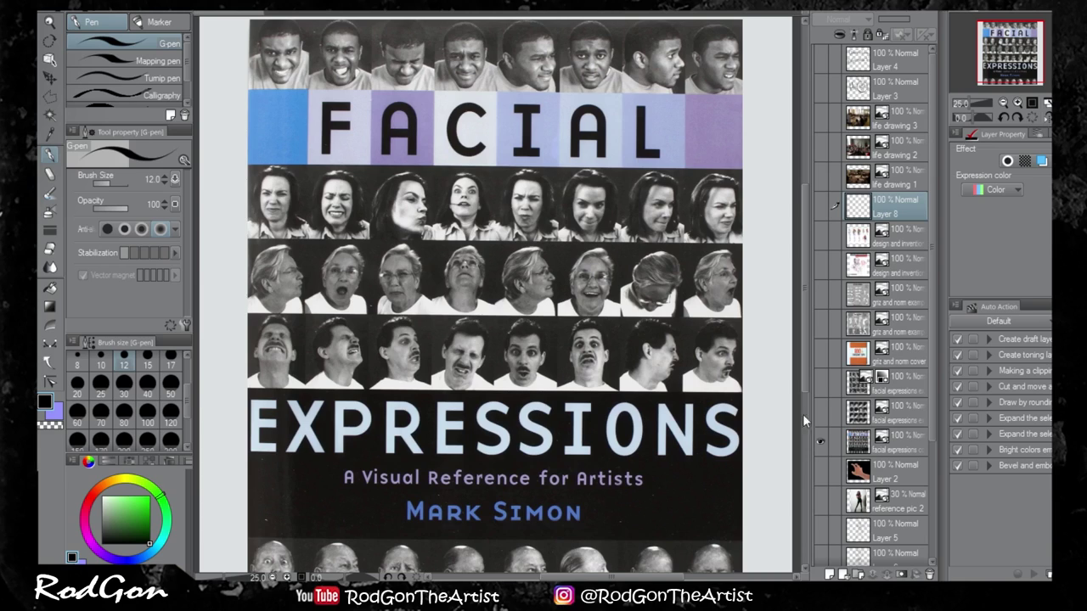
pyautogui.click(820, 442)
pyautogui.click(821, 412)
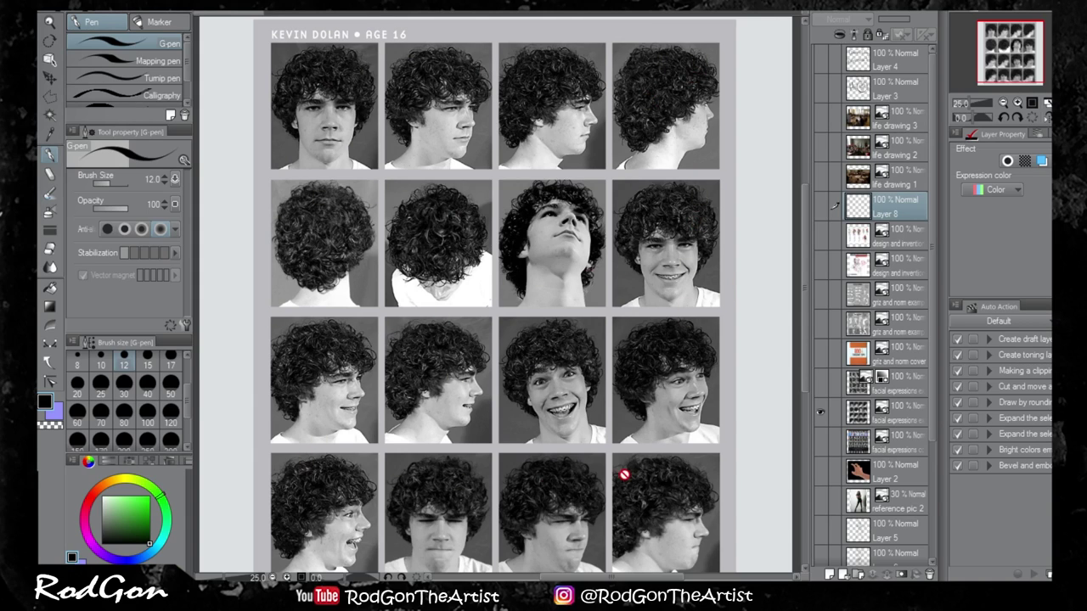
pyautogui.click(821, 412)
# - Show the second Facial Expressions sample page and move its layer to the canvas's left edge, leaving the rest blank for drawing
pyautogui.click(821, 384)
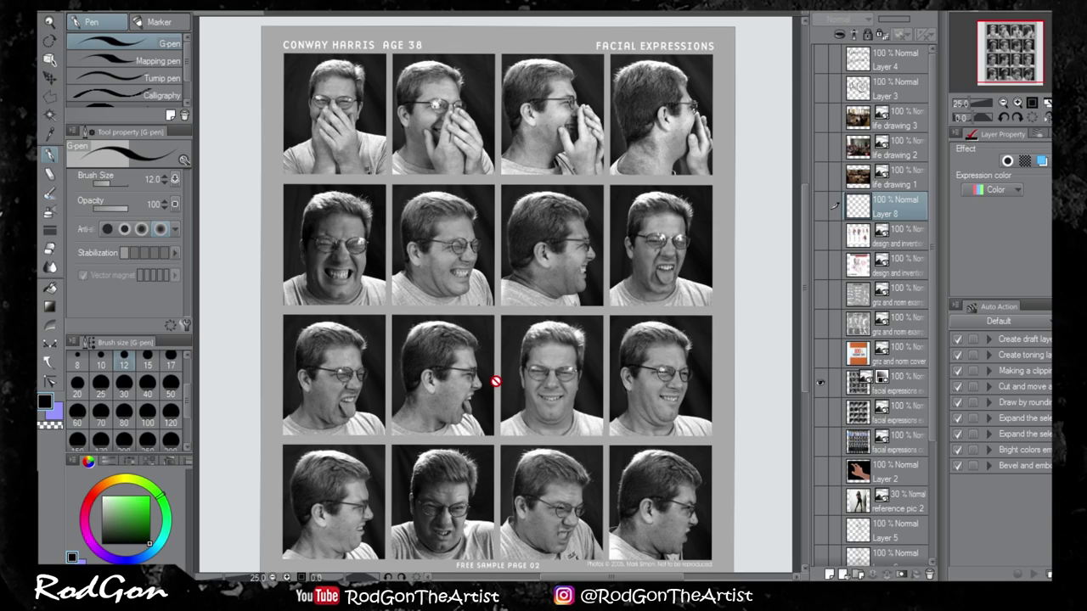
pyautogui.click(908, 382)
pyautogui.click(49, 77)
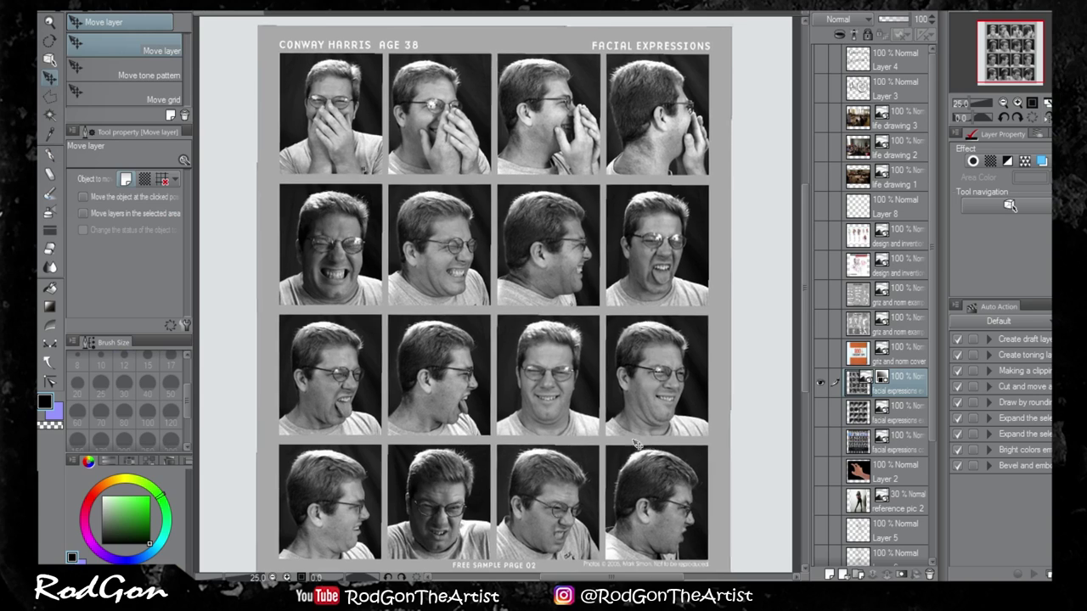
pyautogui.moveTo(654, 444); pyautogui.dragTo(305, 412)
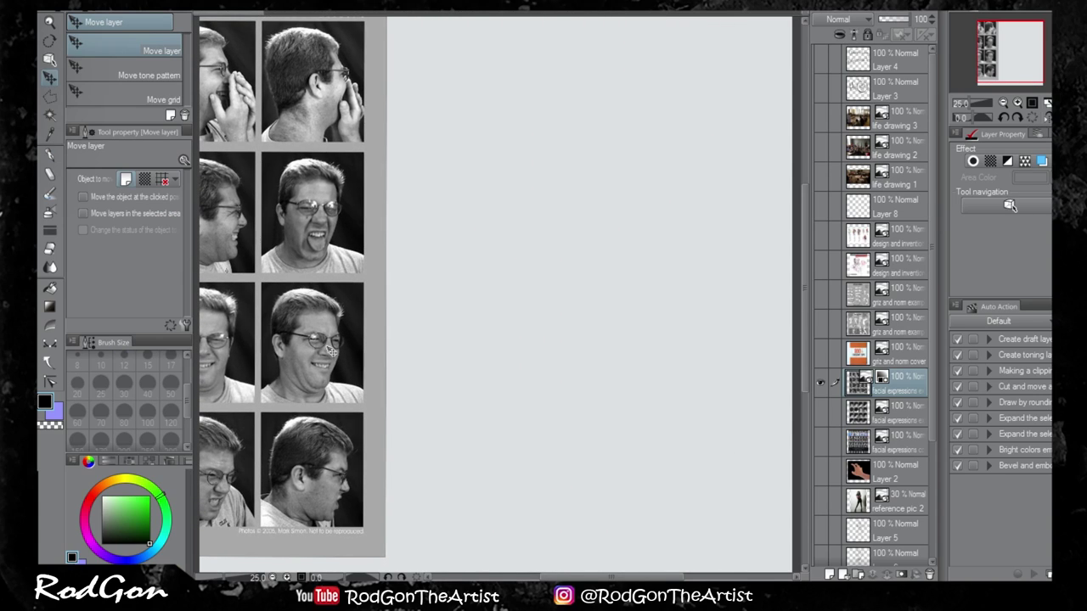
pyautogui.moveTo(343, 356); pyautogui.dragTo(327, 361)
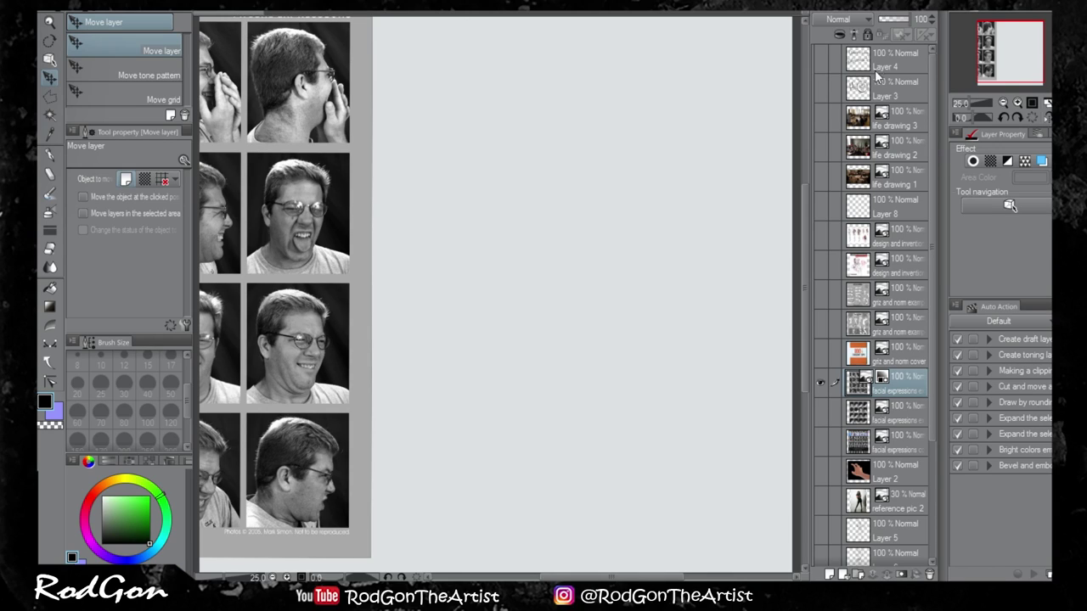
# - Create a new layer above the photo page and sketch a large head with a round skull and tapered jaw using the size 12 G-pen
pyautogui.click(829, 575)
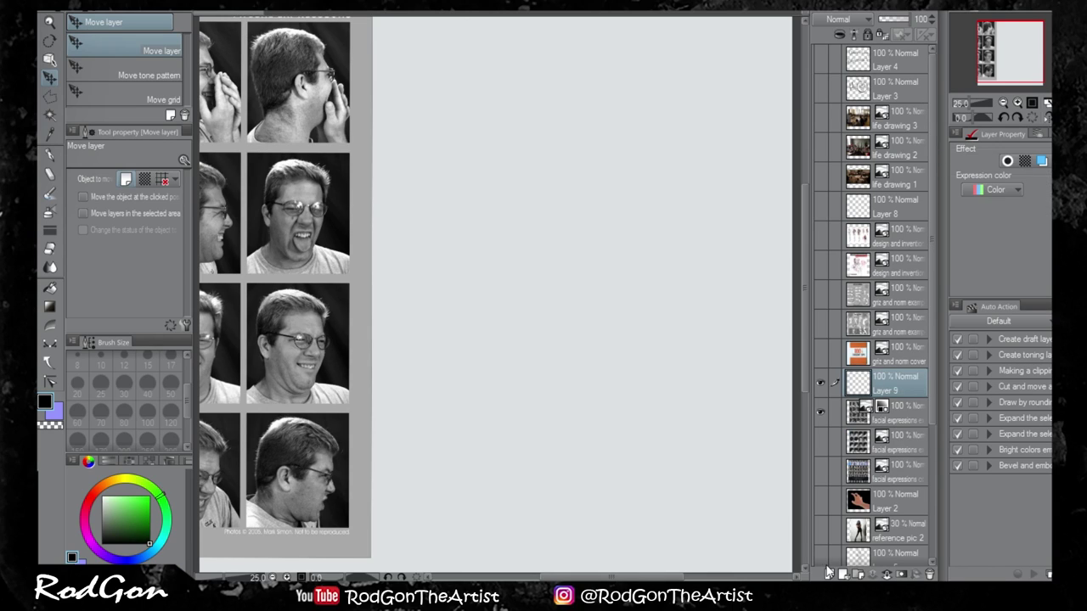
pyautogui.click(48, 155)
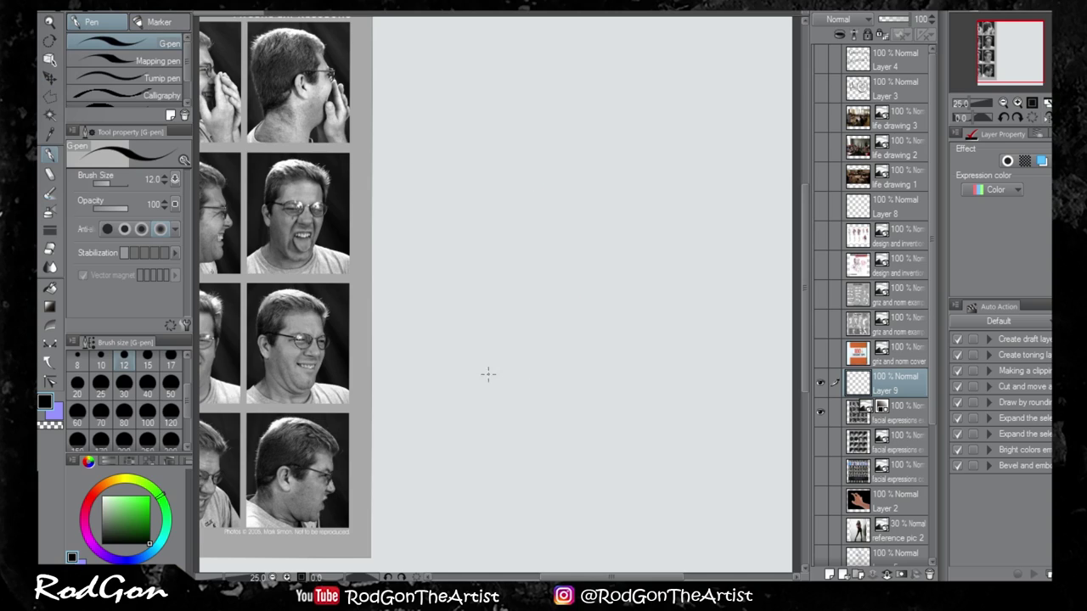
pyautogui.moveTo(638, 261)
pyautogui.mouseDown()
pyautogui.moveTo(660, 235)
pyautogui.moveTo(573, 107)
pyautogui.moveTo(413, 226)
pyautogui.moveTo(461, 437)
pyautogui.moveTo(592, 505)
pyautogui.moveTo(424, 170)
pyautogui.moveTo(596, 111)
pyautogui.moveTo(643, 168)
pyautogui.mouseUp()
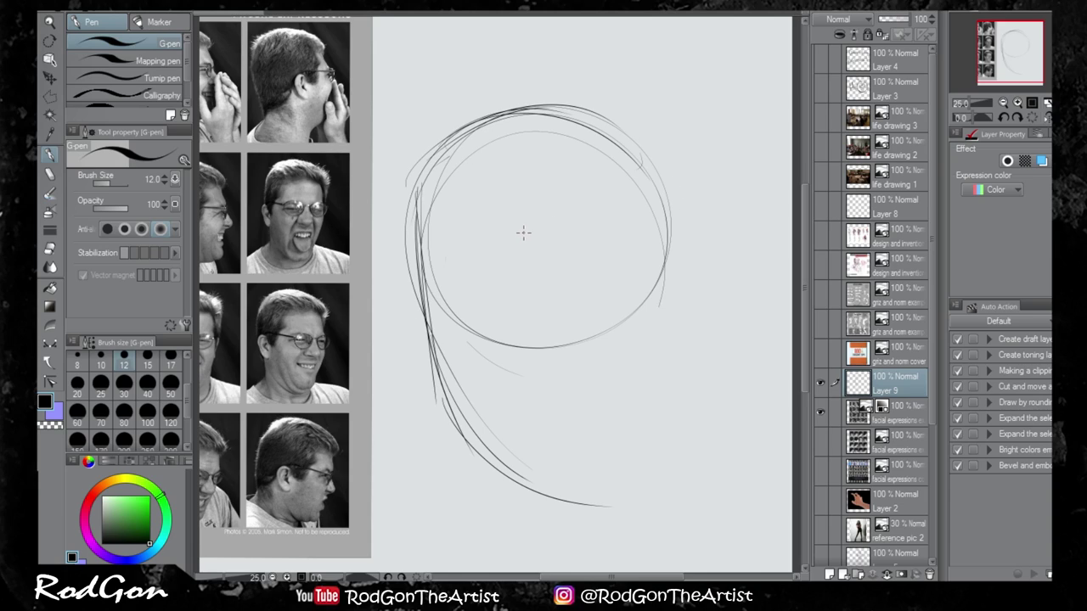
pyautogui.moveTo(464, 115); pyautogui.dragTo(635, 160)
pyautogui.moveTo(643, 131)
pyautogui.mouseDown()
pyautogui.moveTo(663, 213)
pyautogui.moveTo(665, 340)
pyautogui.mouseUp()
pyautogui.moveTo(667, 174); pyautogui.dragTo(637, 457)
pyautogui.moveTo(416, 300); pyautogui.dragTo(582, 506)
pyautogui.moveTo(444, 393); pyautogui.dragTo(655, 465)
pyautogui.moveTo(563, 475); pyautogui.dragTo(660, 394)
pyautogui.moveTo(661, 161); pyautogui.dragTo(658, 396)
pyautogui.moveTo(669, 303); pyautogui.dragTo(620, 491)
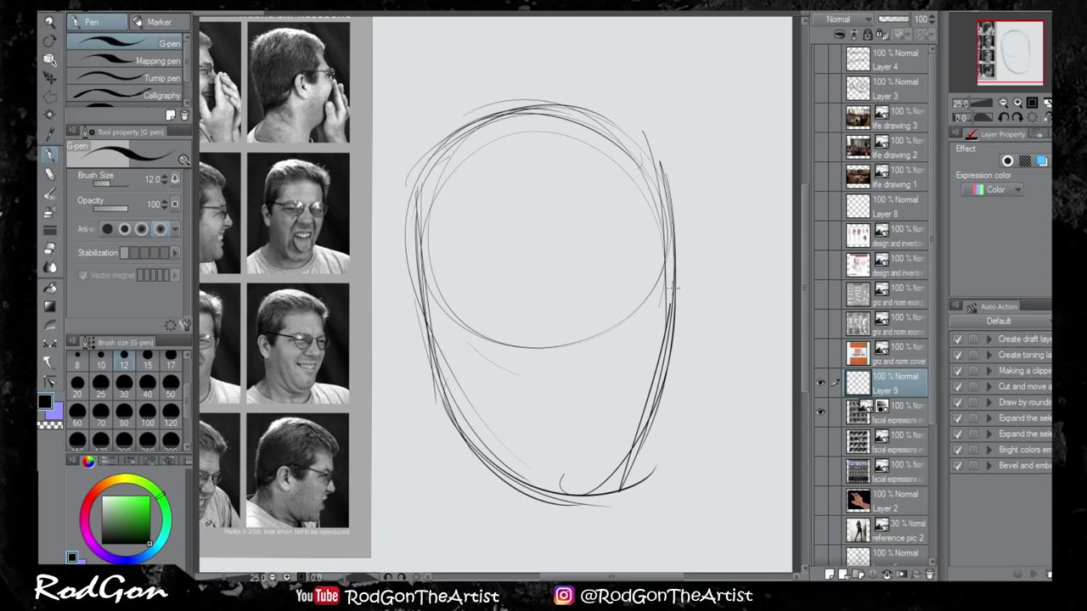
# - Reinforce the top of the skull and both sides of the head outline with loose strokes
pyautogui.moveTo(639, 113); pyautogui.dragTo(631, 479)
pyautogui.moveTo(513, 90); pyautogui.dragTo(667, 348)
pyautogui.moveTo(641, 134)
pyautogui.mouseDown()
pyautogui.moveTo(595, 107)
pyautogui.moveTo(408, 238)
pyautogui.mouseUp()
pyautogui.moveTo(428, 136); pyautogui.dragTo(462, 429)
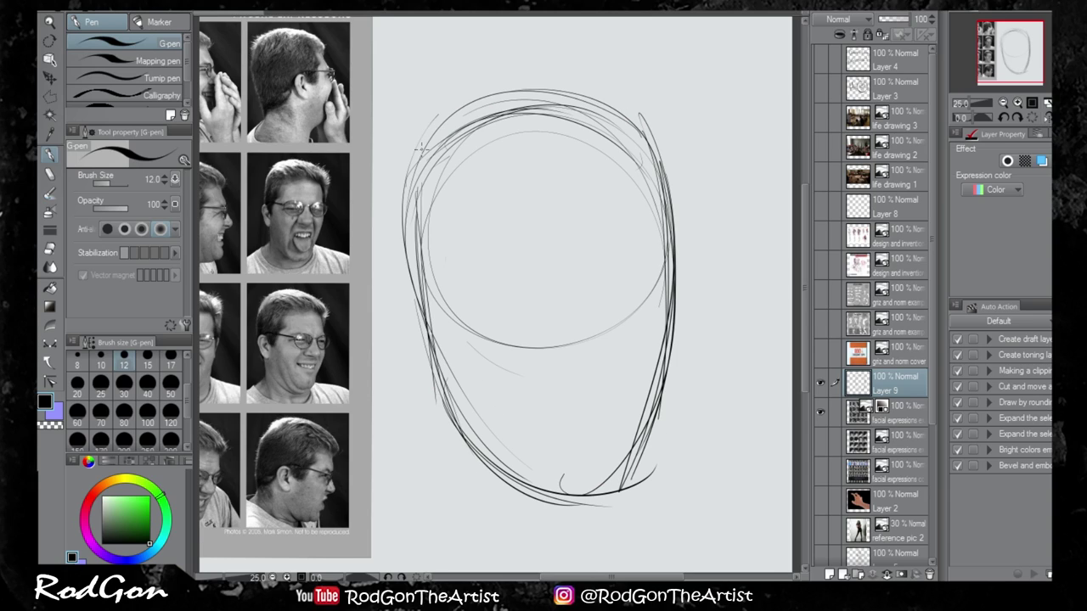
pyautogui.moveTo(442, 157); pyautogui.dragTo(448, 435)
# - Draw an ear on each side of the head and a vertical center line down the face
pyautogui.moveTo(417, 269); pyautogui.dragTo(435, 376)
pyautogui.moveTo(409, 299); pyautogui.dragTo(423, 351)
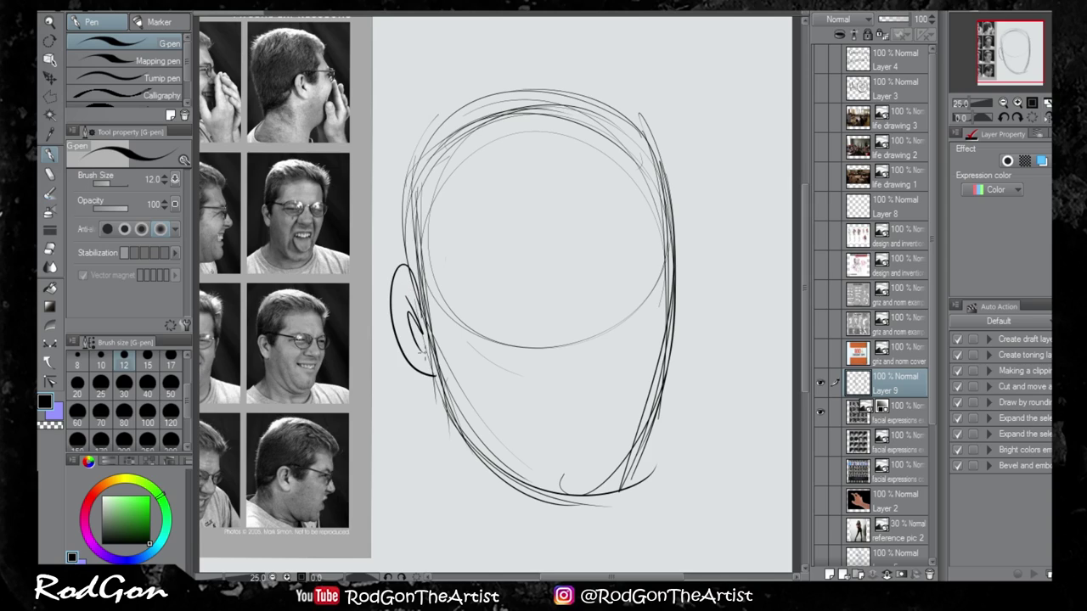
pyautogui.moveTo(670, 254); pyautogui.dragTo(671, 286)
pyautogui.moveTo(663, 209)
pyautogui.mouseDown()
pyautogui.moveTo(667, 301)
pyautogui.moveTo(651, 414)
pyautogui.mouseUp()
pyautogui.moveTo(674, 277)
pyautogui.mouseDown()
pyautogui.moveTo(683, 263)
pyautogui.moveTo(656, 355)
pyautogui.mouseUp()
pyautogui.moveTo(581, 155); pyautogui.dragTo(567, 317)
pyautogui.moveTo(577, 325); pyautogui.dragTo(585, 513)
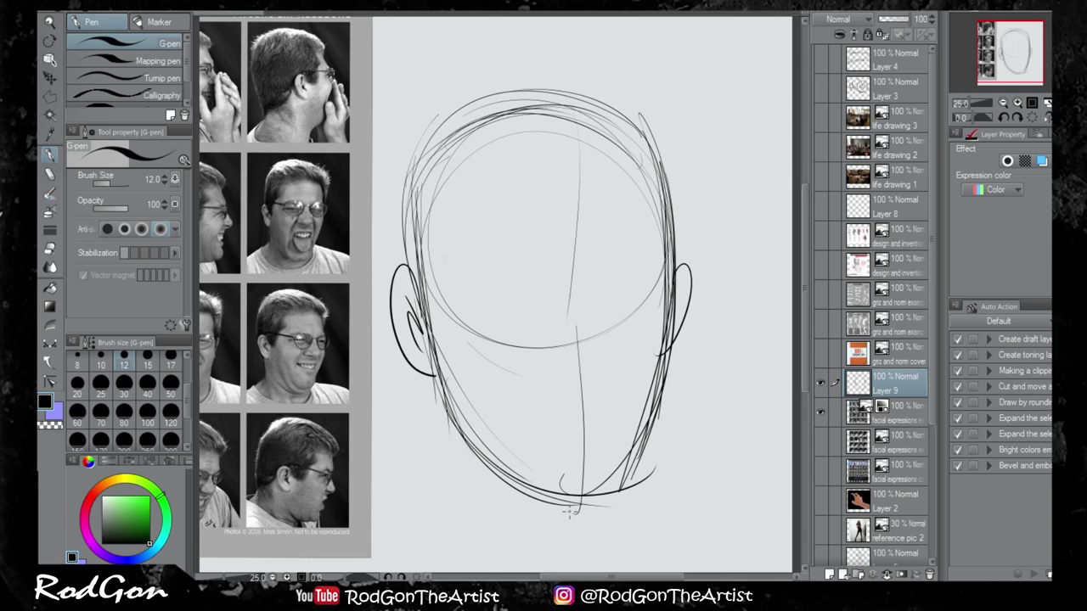
# - Draw two curved, pointed horns rising from the sides of the skull and darken their outlines and bases
pyautogui.moveTo(425, 146)
pyautogui.mouseDown()
pyautogui.moveTo(399, 127)
pyautogui.moveTo(420, 228)
pyautogui.moveTo(396, 61)
pyautogui.moveTo(429, 148)
pyautogui.mouseUp()
pyautogui.moveTo(648, 140)
pyautogui.mouseDown()
pyautogui.moveTo(660, 27)
pyautogui.moveTo(667, 216)
pyautogui.mouseUp()
pyautogui.moveTo(663, 34); pyautogui.dragTo(629, 152)
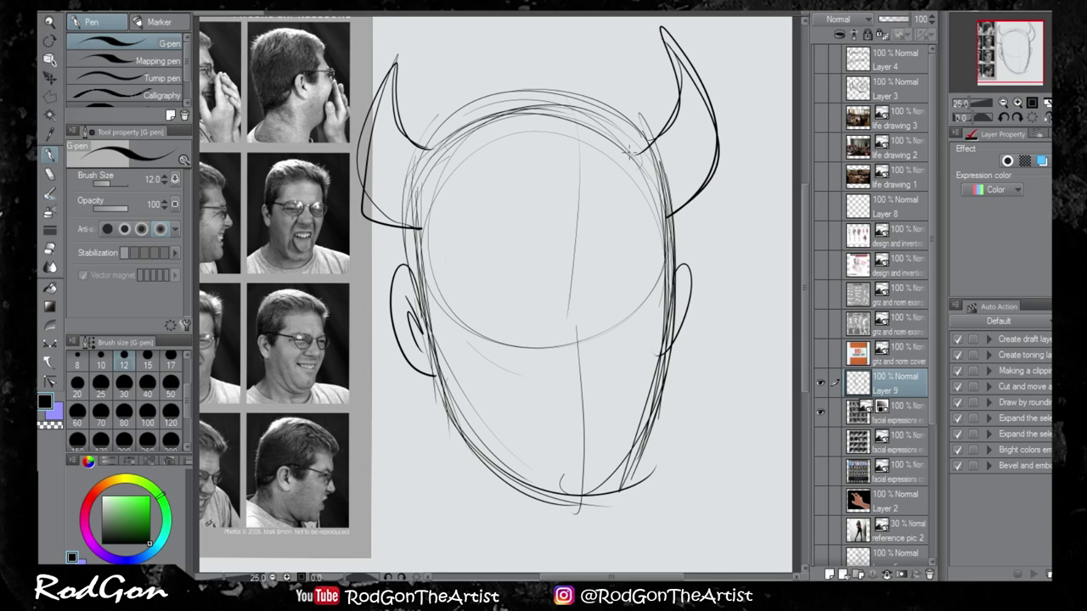
pyautogui.moveTo(430, 151); pyautogui.dragTo(416, 222)
pyautogui.moveTo(425, 154); pyautogui.dragTo(415, 228)
pyautogui.moveTo(392, 73); pyautogui.dragTo(415, 149)
pyautogui.moveTo(393, 50); pyautogui.dragTo(396, 228)
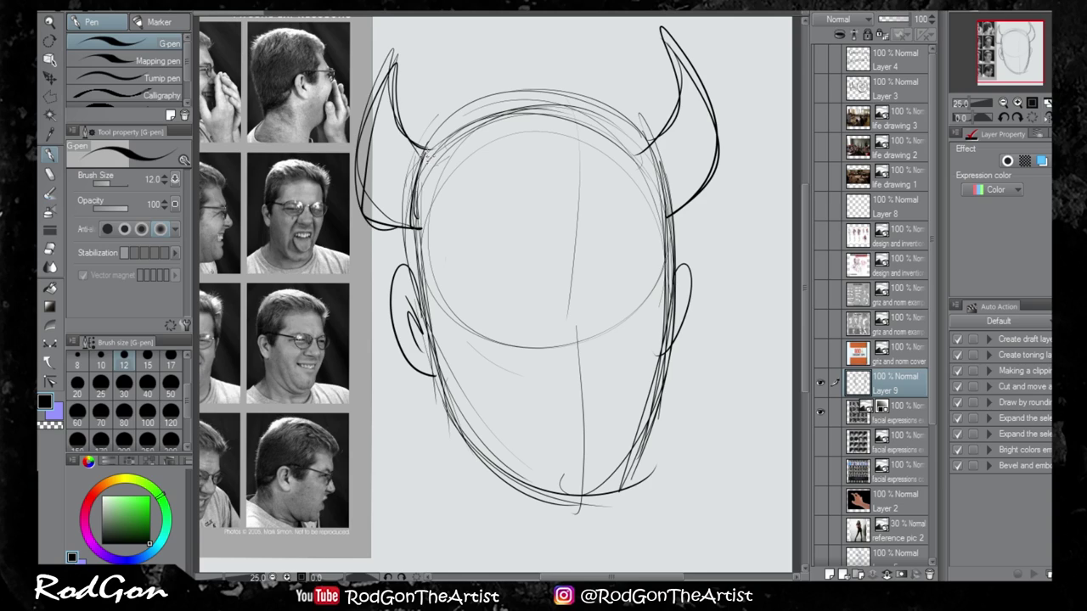
pyautogui.moveTo(429, 157); pyautogui.dragTo(415, 227)
pyautogui.moveTo(654, 127); pyautogui.dragTo(680, 216)
pyautogui.moveTo(662, 155); pyautogui.dragTo(683, 218)
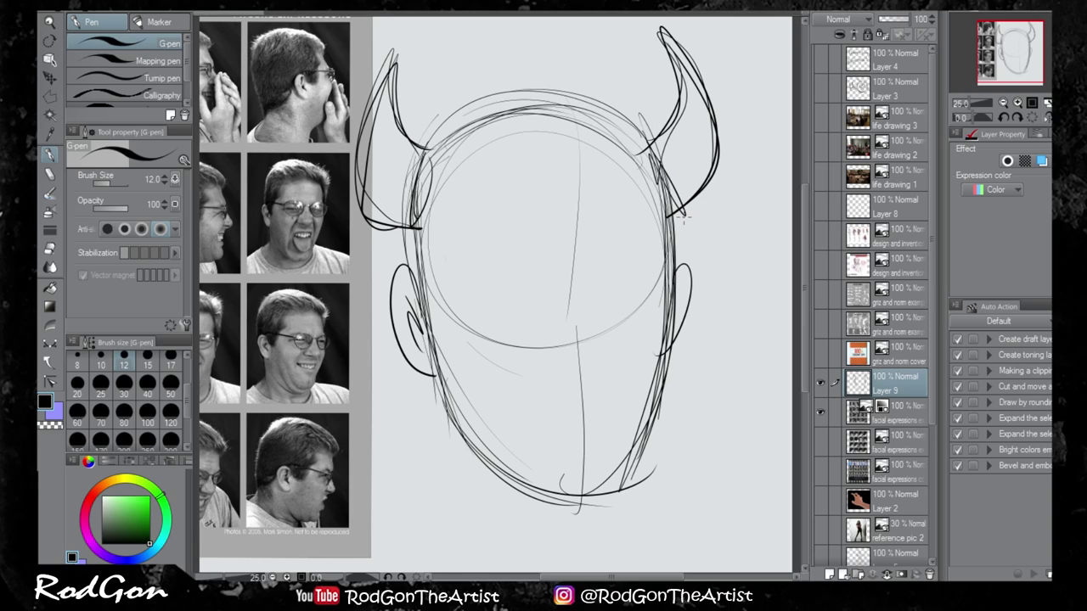
# - Add curved eye-level and center guidelines across the face, and sketch the neck and collar below the head
pyautogui.moveTo(659, 278)
pyautogui.mouseDown()
pyautogui.moveTo(410, 283)
pyautogui.moveTo(447, 289)
pyautogui.mouseUp()
pyautogui.moveTo(661, 273); pyautogui.dragTo(466, 314)
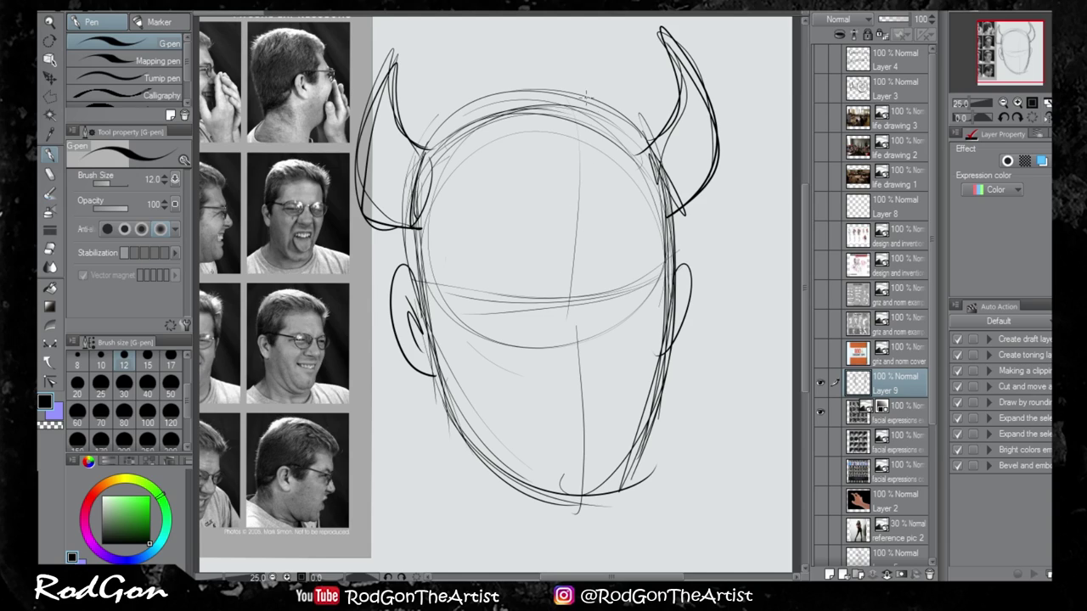
pyautogui.moveTo(589, 123)
pyautogui.mouseDown()
pyautogui.moveTo(564, 347)
pyautogui.moveTo(578, 319)
pyautogui.moveTo(573, 495)
pyautogui.mouseUp()
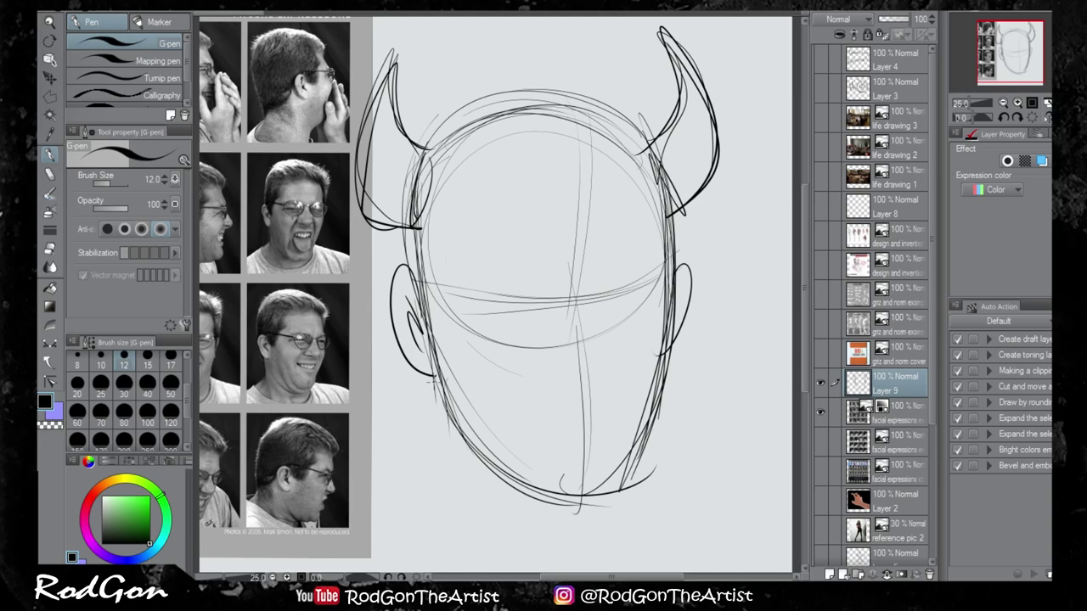
pyautogui.moveTo(435, 370); pyautogui.dragTo(429, 467)
pyautogui.moveTo(652, 426); pyautogui.dragTo(662, 497)
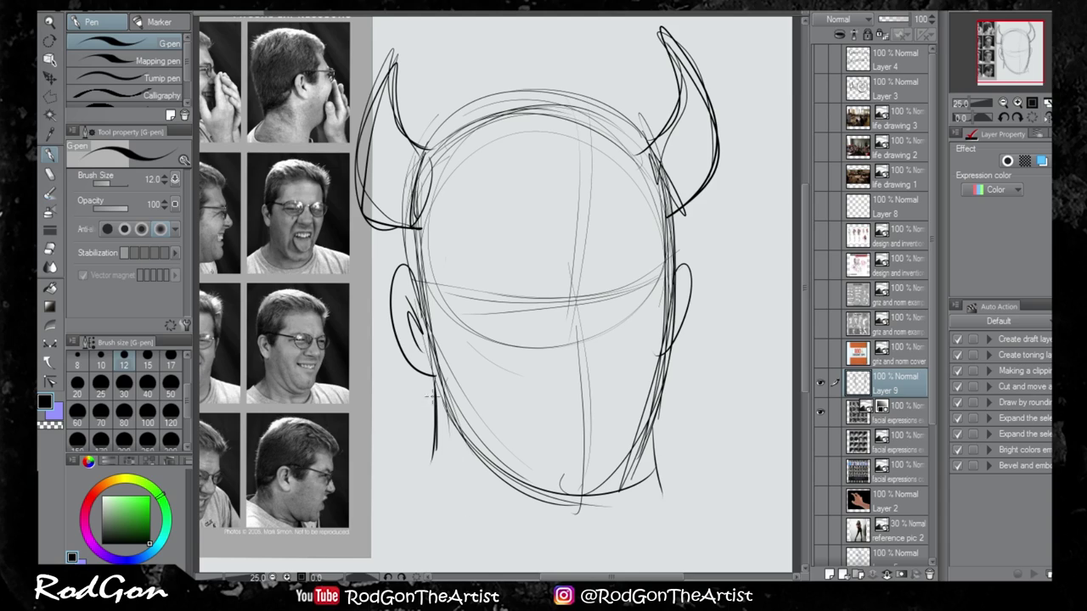
pyautogui.moveTo(433, 380)
pyautogui.mouseDown()
pyautogui.moveTo(434, 468)
pyautogui.moveTo(387, 501)
pyautogui.moveTo(471, 572)
pyautogui.mouseUp()
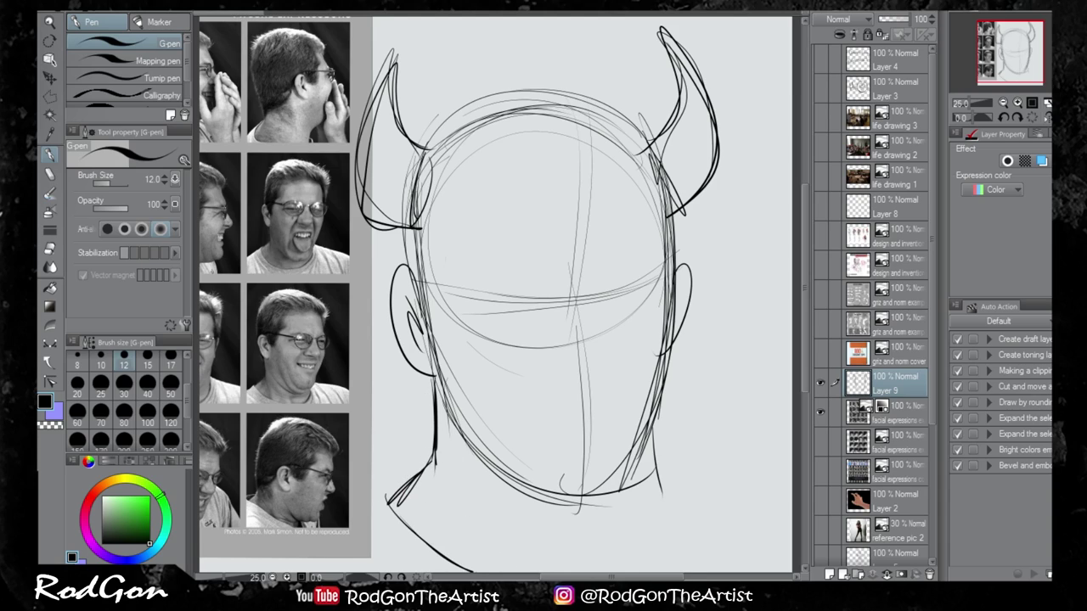
pyautogui.moveTo(654, 423); pyautogui.dragTo(648, 572)
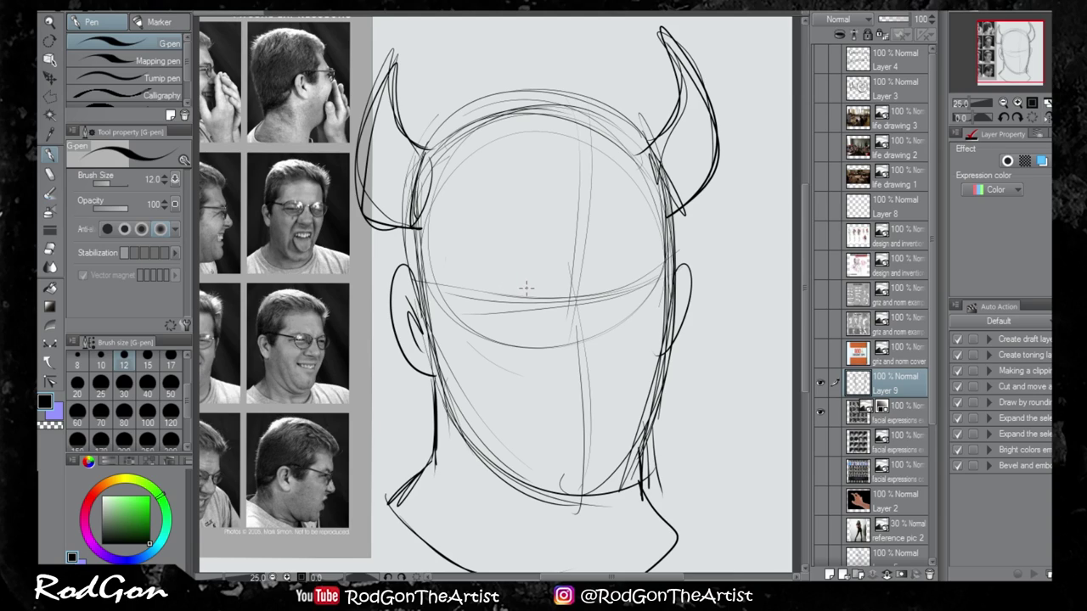
# - Draw two slanted, squinting eye lines on the eye guideline and rough in the left eyebrow's thin angled stroke
pyautogui.moveTo(465, 277); pyautogui.dragTo(532, 301)
pyautogui.moveTo(598, 294)
pyautogui.mouseDown()
pyautogui.moveTo(644, 275)
pyautogui.moveTo(624, 290)
pyautogui.mouseUp()
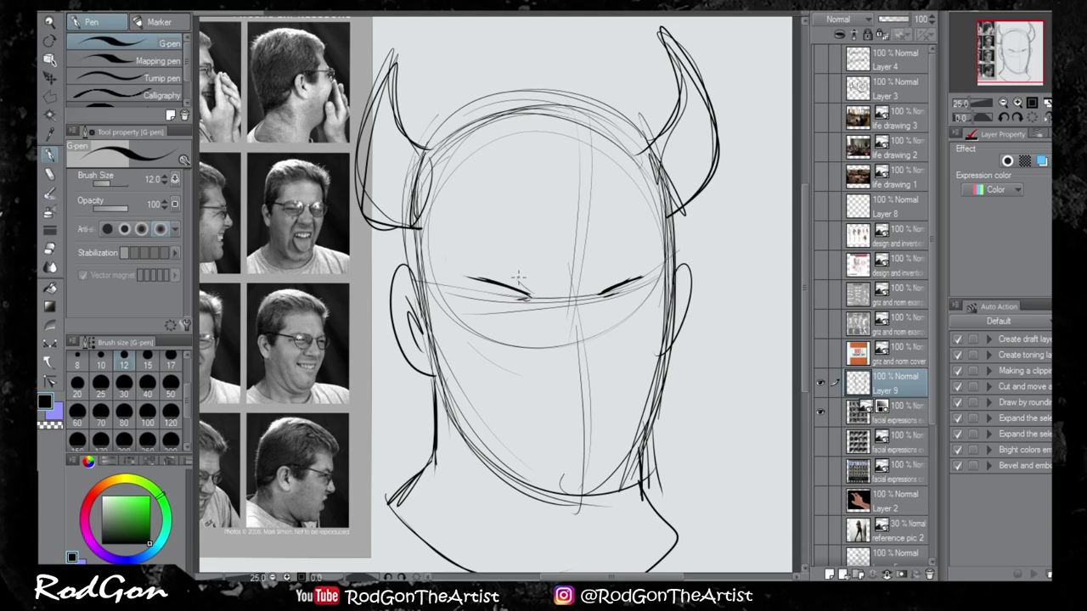
pyautogui.moveTo(460, 235); pyautogui.dragTo(534, 284)
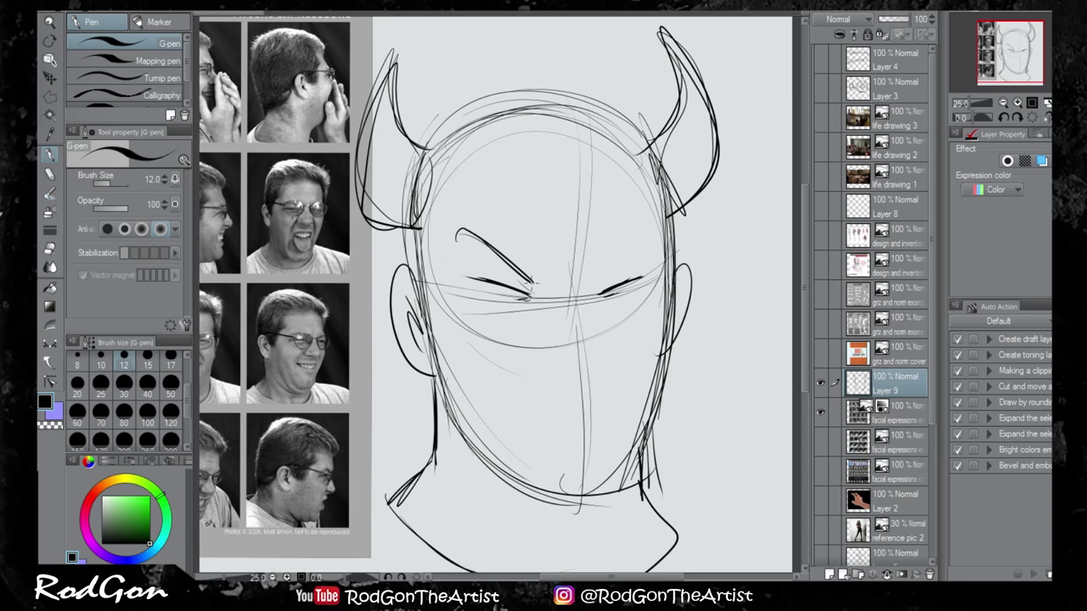
pyautogui.moveTo(459, 200)
pyautogui.mouseDown()
pyautogui.moveTo(439, 252)
pyautogui.moveTo(533, 282)
pyautogui.mouseUp()
pyautogui.moveTo(440, 245); pyautogui.dragTo(533, 283)
# - Set the brush size to 30, paint thick, angry V-shaped eyebrows, and add frown creases between them
pyautogui.click(124, 384)
pyautogui.moveTo(441, 252); pyautogui.dragTo(462, 222)
pyautogui.moveTo(461, 222); pyautogui.dragTo(532, 285)
pyautogui.moveTo(471, 222); pyautogui.dragTo(538, 283)
pyautogui.moveTo(480, 230); pyautogui.dragTo(509, 260)
pyautogui.moveTo(450, 213)
pyautogui.mouseDown()
pyautogui.moveTo(445, 243)
pyautogui.moveTo(461, 223)
pyautogui.moveTo(496, 245)
pyautogui.mouseUp()
pyautogui.moveTo(536, 283); pyautogui.dragTo(540, 248)
pyautogui.moveTo(593, 280)
pyautogui.mouseDown()
pyautogui.moveTo(592, 260)
pyautogui.moveTo(635, 216)
pyautogui.moveTo(595, 284)
pyautogui.moveTo(650, 203)
pyautogui.moveTo(596, 280)
pyautogui.mouseUp()
pyautogui.moveTo(651, 207); pyautogui.dragTo(666, 251)
pyautogui.moveTo(584, 265); pyautogui.dragTo(586, 288)
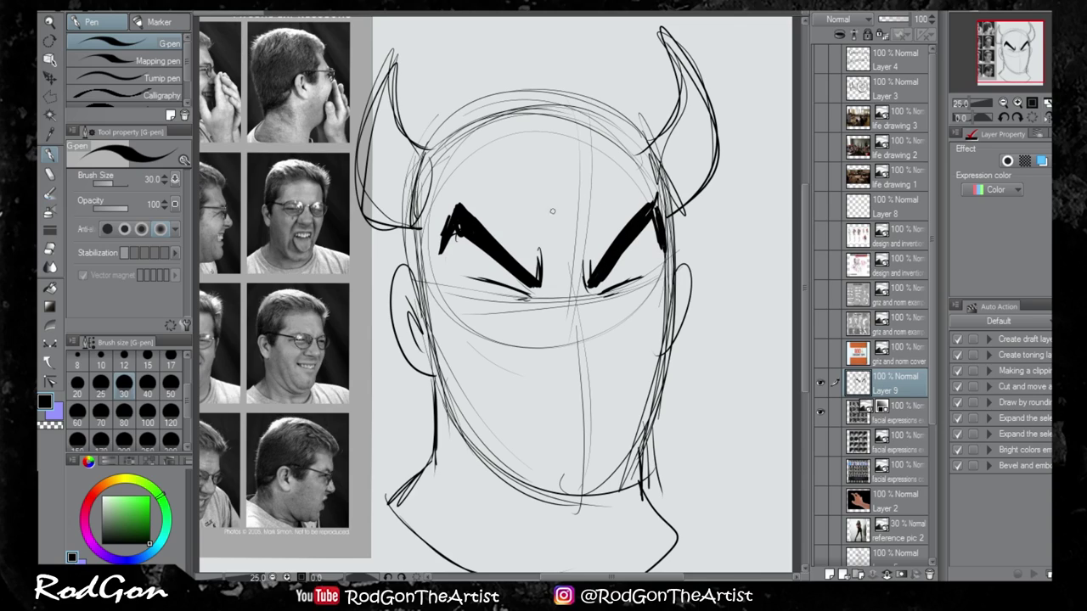
pyautogui.moveTo(528, 235)
pyautogui.mouseDown()
pyautogui.moveTo(553, 242)
pyautogui.moveTo(552, 261)
pyautogui.mouseUp()
# - Set the brush size to 17, draw the wrinkled nose below the eyes, and thicken the squint lines
pyautogui.click(172, 362)
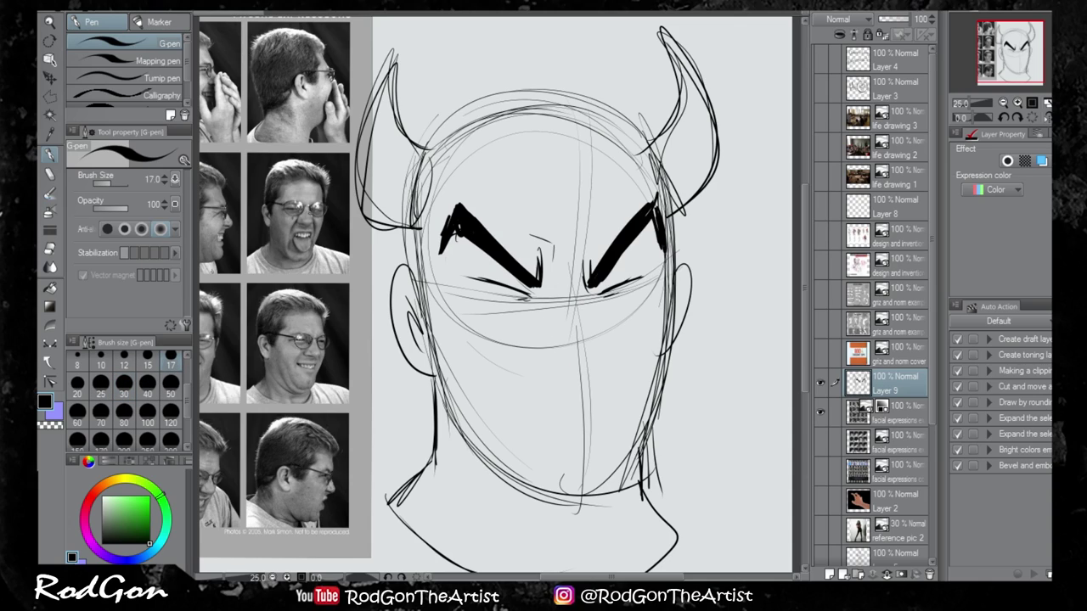
pyautogui.moveTo(548, 309)
pyautogui.mouseDown()
pyautogui.moveTo(536, 325)
pyautogui.moveTo(558, 357)
pyautogui.moveTo(585, 365)
pyautogui.moveTo(605, 353)
pyautogui.mouseUp()
pyautogui.moveTo(583, 301)
pyautogui.mouseDown()
pyautogui.moveTo(612, 318)
pyautogui.moveTo(603, 352)
pyautogui.moveTo(577, 364)
pyautogui.mouseUp()
pyautogui.moveTo(611, 328)
pyautogui.mouseDown()
pyautogui.moveTo(580, 363)
pyautogui.moveTo(526, 328)
pyautogui.moveTo(547, 345)
pyautogui.moveTo(593, 352)
pyautogui.mouseUp()
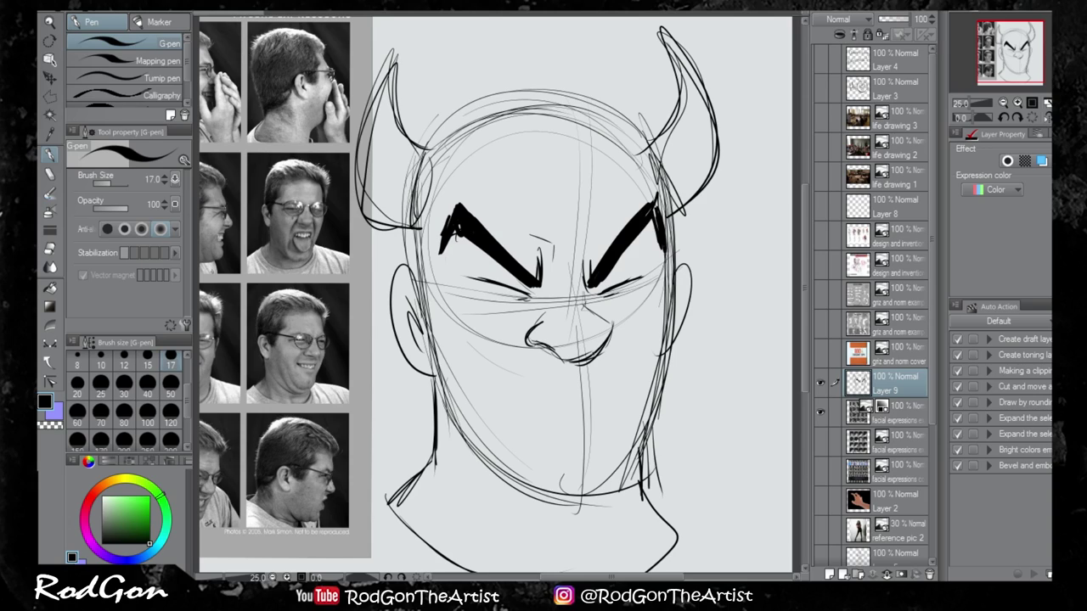
pyautogui.moveTo(581, 308)
pyautogui.mouseDown()
pyautogui.moveTo(512, 309)
pyautogui.moveTo(621, 309)
pyautogui.moveTo(601, 292)
pyautogui.moveTo(629, 277)
pyautogui.mouseUp()
pyautogui.moveTo(503, 281)
pyautogui.mouseDown()
pyautogui.moveTo(571, 308)
pyautogui.moveTo(537, 293)
pyautogui.mouseUp()
pyautogui.moveTo(593, 353); pyautogui.dragTo(557, 360)
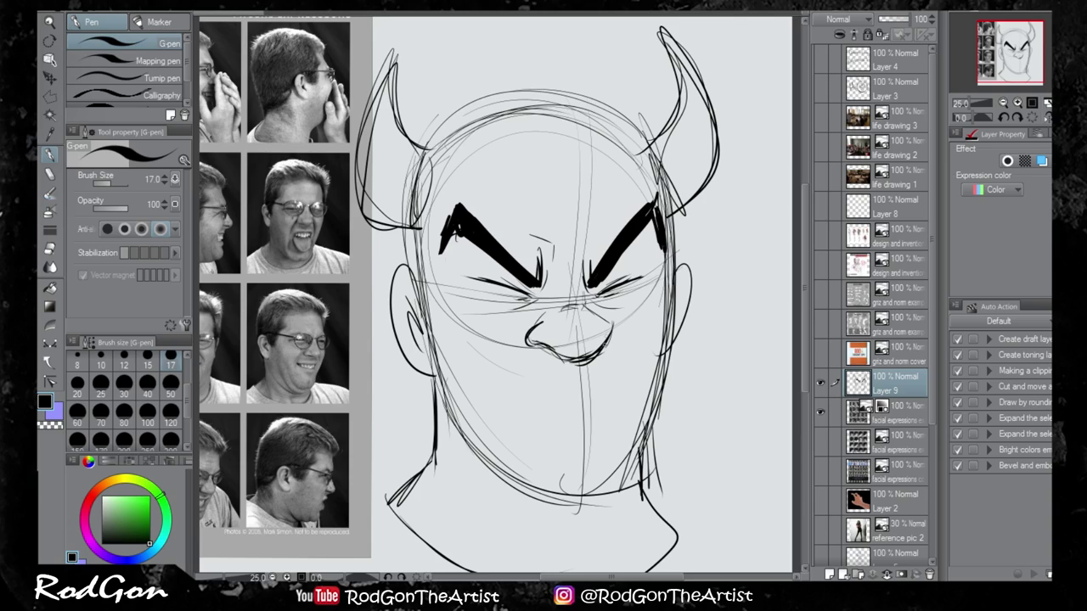
# - Darken the nostril and underside of the nose, add bridge wrinkles, and draw a crease from the nose across the left cheek
pyautogui.moveTo(608, 326); pyautogui.dragTo(596, 354)
pyautogui.moveTo(584, 362)
pyautogui.mouseDown()
pyautogui.moveTo(605, 341)
pyautogui.moveTo(561, 366)
pyautogui.mouseUp()
pyautogui.moveTo(595, 311)
pyautogui.mouseDown()
pyautogui.moveTo(608, 326)
pyautogui.moveTo(564, 313)
pyautogui.mouseUp()
pyautogui.moveTo(598, 320)
pyautogui.mouseDown()
pyautogui.moveTo(615, 336)
pyautogui.moveTo(601, 341)
pyautogui.mouseUp()
pyautogui.moveTo(603, 342); pyautogui.dragTo(591, 353)
pyautogui.moveTo(540, 317); pyautogui.dragTo(476, 346)
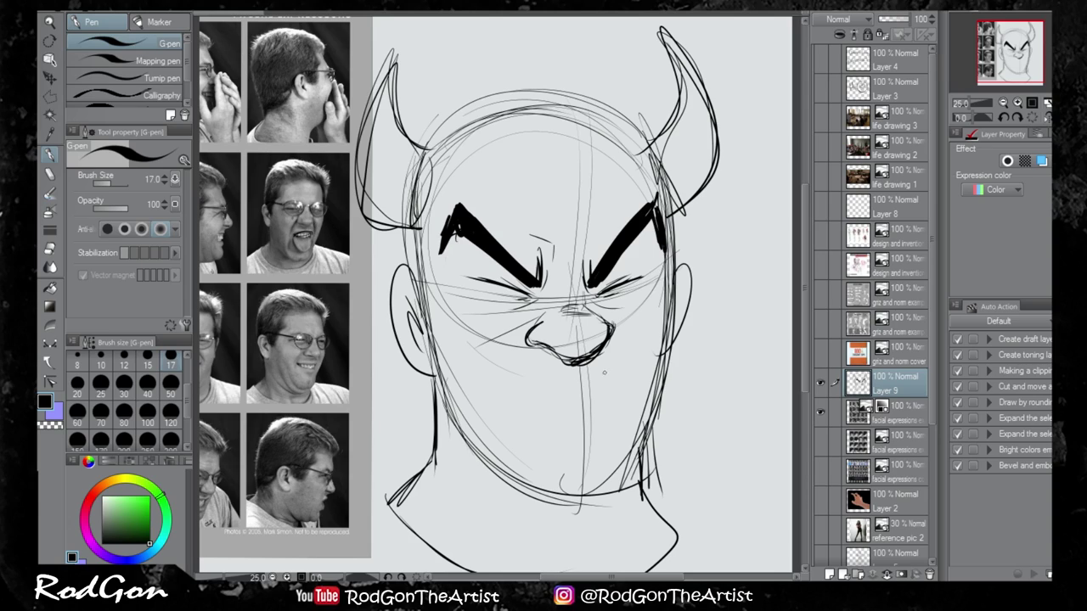
# - Draw the upper lip line, a row of pointed upper teeth, and the sides of a large tongue hanging from the open mouth
pyautogui.moveTo(537, 381); pyautogui.dragTo(616, 379)
pyautogui.moveTo(538, 382)
pyautogui.mouseDown()
pyautogui.moveTo(521, 388)
pyautogui.moveTo(514, 423)
pyautogui.mouseUp()
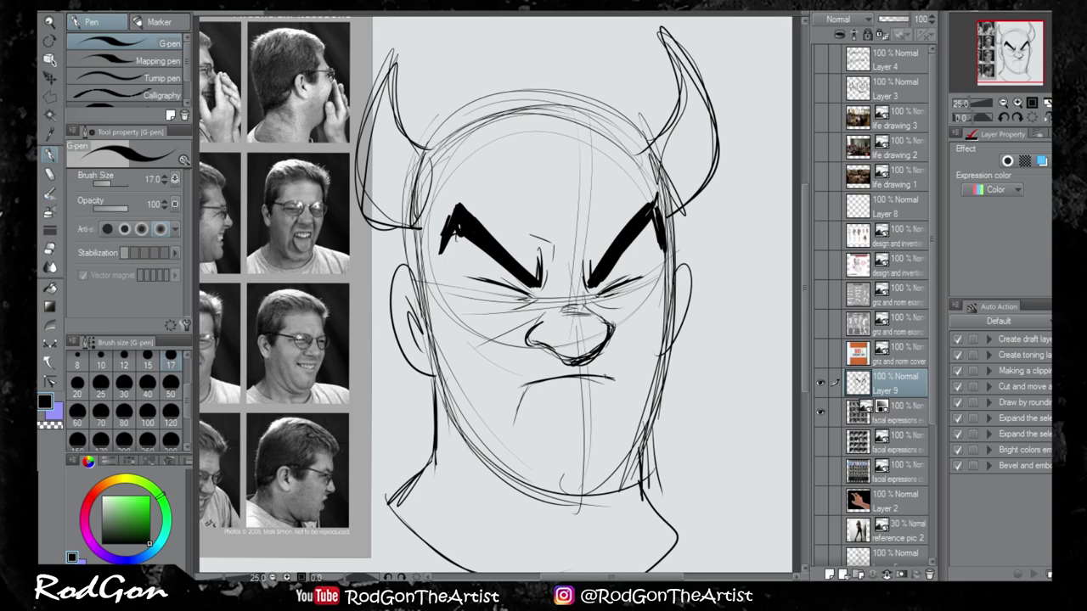
pyautogui.moveTo(605, 378); pyautogui.dragTo(595, 396)
pyautogui.moveTo(525, 388)
pyautogui.mouseDown()
pyautogui.moveTo(507, 431)
pyautogui.moveTo(530, 471)
pyautogui.mouseUp()
pyautogui.moveTo(523, 410)
pyautogui.mouseDown()
pyautogui.moveTo(552, 491)
pyautogui.moveTo(614, 463)
pyautogui.mouseUp()
pyautogui.moveTo(591, 408)
pyautogui.mouseDown()
pyautogui.moveTo(617, 445)
pyautogui.moveTo(608, 474)
pyautogui.mouseUp()
pyautogui.moveTo(517, 416)
pyautogui.mouseDown()
pyautogui.moveTo(561, 499)
pyautogui.moveTo(614, 467)
pyautogui.moveTo(586, 408)
pyautogui.moveTo(528, 387)
pyautogui.moveTo(596, 396)
pyautogui.moveTo(535, 389)
pyautogui.moveTo(554, 395)
pyautogui.mouseUp()
pyautogui.moveTo(567, 379)
pyautogui.mouseDown()
pyautogui.moveTo(567, 395)
pyautogui.moveTo(585, 381)
pyautogui.moveTo(582, 393)
pyautogui.mouseUp()
pyautogui.moveTo(589, 379); pyautogui.dragTo(613, 464)
# - Extend the tongue to a pointed tip below the chin, then add inner creases, a dark mouth corner and drips of saliva
pyautogui.moveTo(531, 391)
pyautogui.mouseDown()
pyautogui.moveTo(529, 448)
pyautogui.moveTo(581, 545)
pyautogui.mouseUp()
pyautogui.moveTo(600, 508)
pyautogui.mouseDown()
pyautogui.moveTo(579, 520)
pyautogui.moveTo(598, 412)
pyautogui.mouseUp()
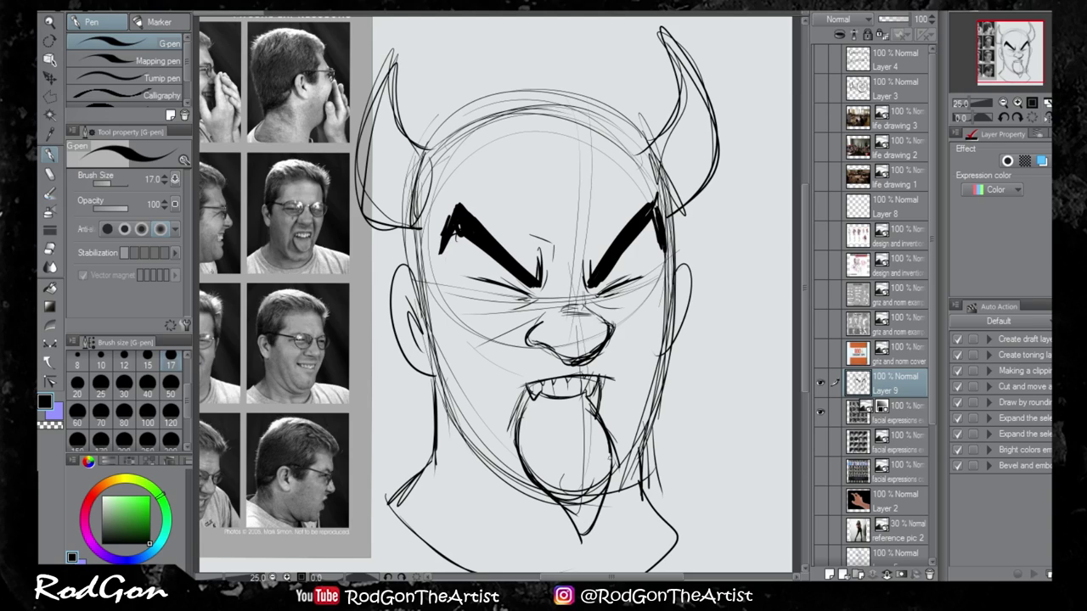
pyautogui.moveTo(612, 453); pyautogui.dragTo(586, 537)
pyautogui.moveTo(550, 473)
pyautogui.mouseDown()
pyautogui.moveTo(586, 497)
pyautogui.moveTo(584, 487)
pyautogui.mouseUp()
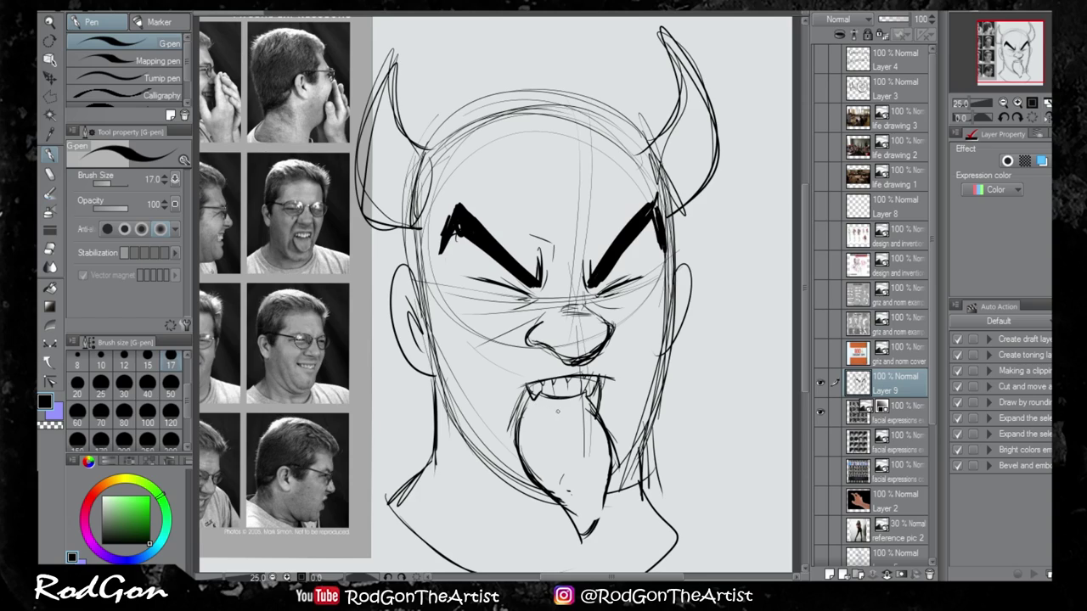
pyautogui.moveTo(535, 431); pyautogui.dragTo(550, 462)
pyautogui.moveTo(594, 401); pyautogui.dragTo(597, 389)
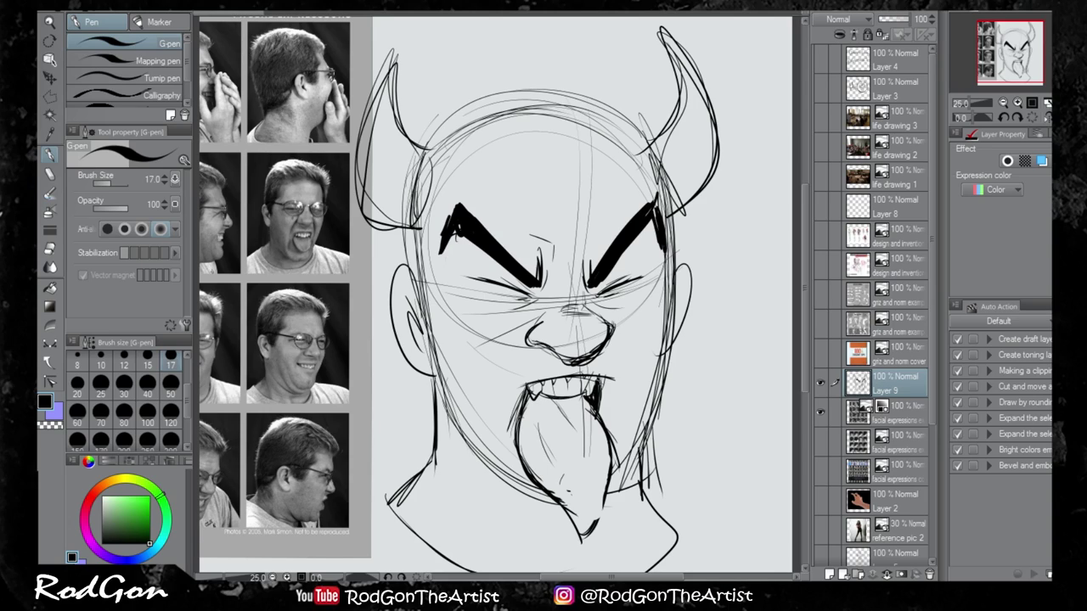
pyautogui.moveTo(552, 503); pyautogui.dragTo(562, 524)
pyautogui.moveTo(568, 518); pyautogui.dragTo(571, 544)
# - Darken the mouth's right corner and upper lip, and add smile creases running from the nose down both cheeks
pyautogui.moveTo(581, 397); pyautogui.dragTo(591, 412)
pyautogui.moveTo(555, 373); pyautogui.dragTo(586, 367)
pyautogui.moveTo(537, 321); pyautogui.dragTo(512, 346)
pyautogui.moveTo(511, 349); pyautogui.dragTo(488, 388)
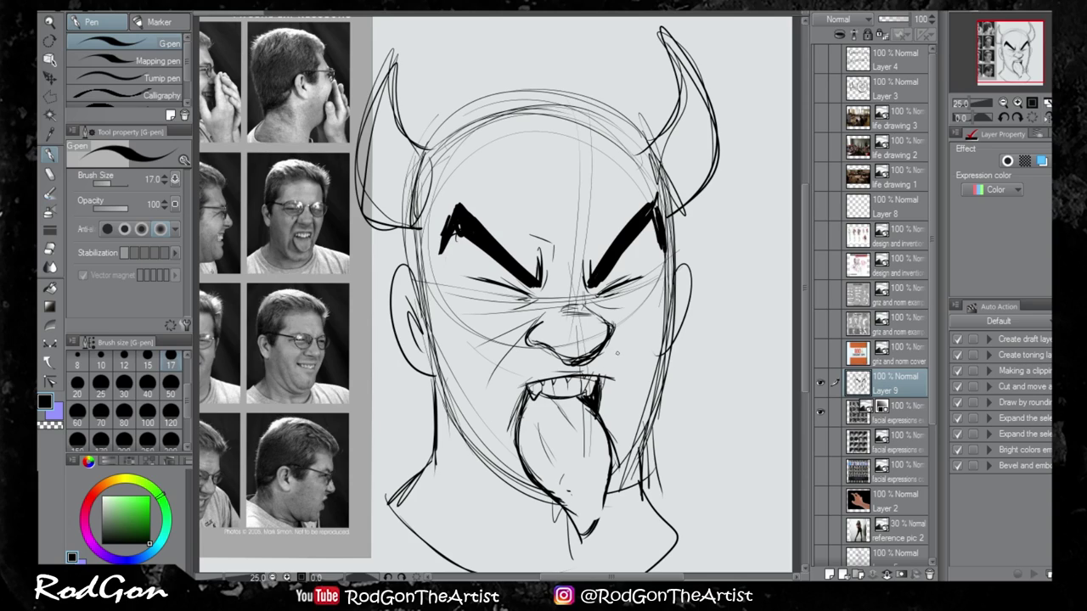
pyautogui.moveTo(627, 338); pyautogui.dragTo(614, 379)
# - Darken the jawline on both sides of the tongue and the right side of the face with repeated strokes
pyautogui.moveTo(503, 472); pyautogui.dragTo(552, 506)
pyautogui.moveTo(494, 450)
pyautogui.mouseDown()
pyautogui.moveTo(535, 500)
pyautogui.moveTo(518, 484)
pyautogui.mouseUp()
pyautogui.moveTo(529, 500); pyautogui.dragTo(549, 510)
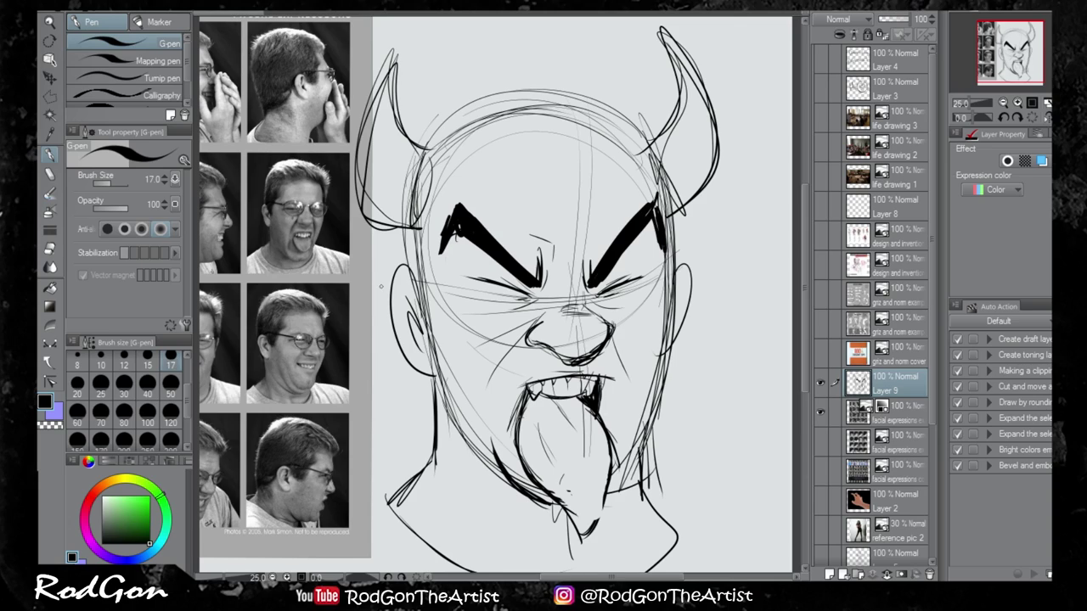
pyautogui.moveTo(486, 458)
pyautogui.mouseDown()
pyautogui.moveTo(509, 484)
pyautogui.moveTo(498, 474)
pyautogui.mouseUp()
pyautogui.moveTo(486, 432); pyautogui.dragTo(492, 451)
pyautogui.moveTo(624, 478); pyautogui.dragTo(607, 494)
pyautogui.moveTo(628, 459); pyautogui.dragTo(613, 491)
pyautogui.moveTo(631, 438); pyautogui.dragTo(608, 499)
pyautogui.moveTo(608, 496); pyautogui.dragTo(594, 508)
pyautogui.moveTo(668, 284); pyautogui.dragTo(663, 377)
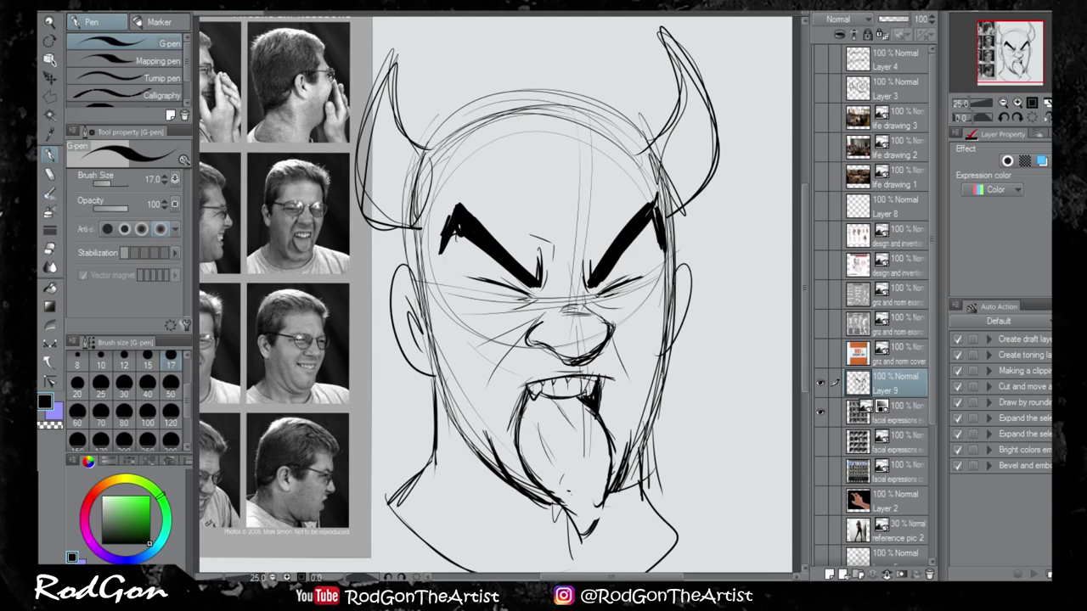
# - Darken the right side of the jaw and draw the inner folds of the ear on the left
pyautogui.moveTo(668, 304); pyautogui.dragTo(632, 466)
pyautogui.moveTo(652, 407); pyautogui.dragTo(620, 477)
pyautogui.moveTo(645, 422); pyautogui.dragTo(627, 467)
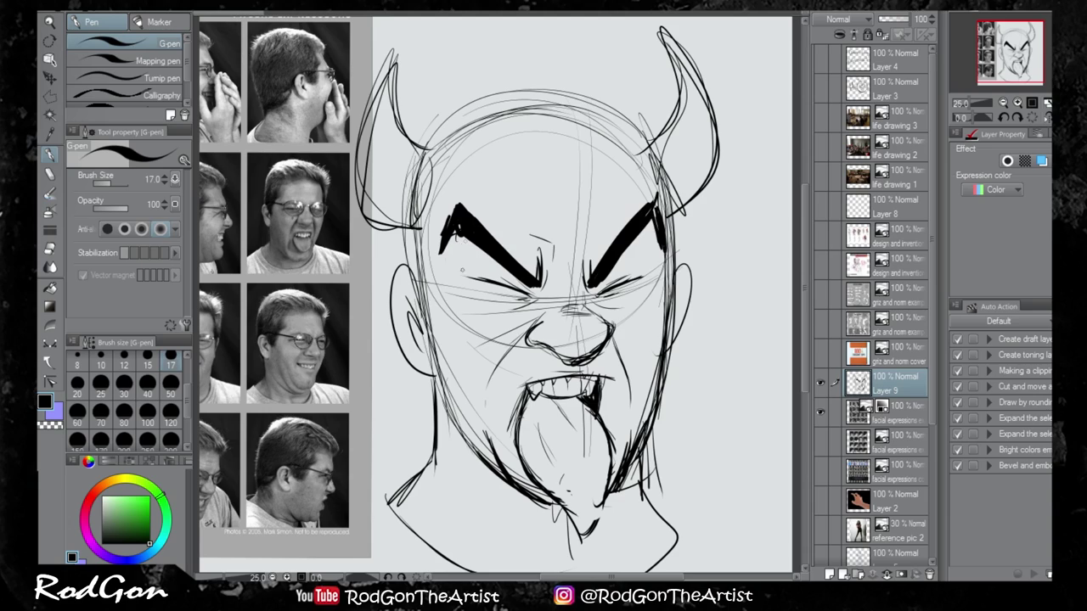
pyautogui.moveTo(419, 278)
pyautogui.mouseDown()
pyautogui.moveTo(397, 333)
pyautogui.moveTo(401, 318)
pyautogui.mouseUp()
pyautogui.moveTo(402, 301); pyautogui.dragTo(420, 329)
pyautogui.moveTo(407, 333)
pyautogui.mouseDown()
pyautogui.moveTo(424, 364)
pyautogui.moveTo(436, 480)
pyautogui.mouseUp()
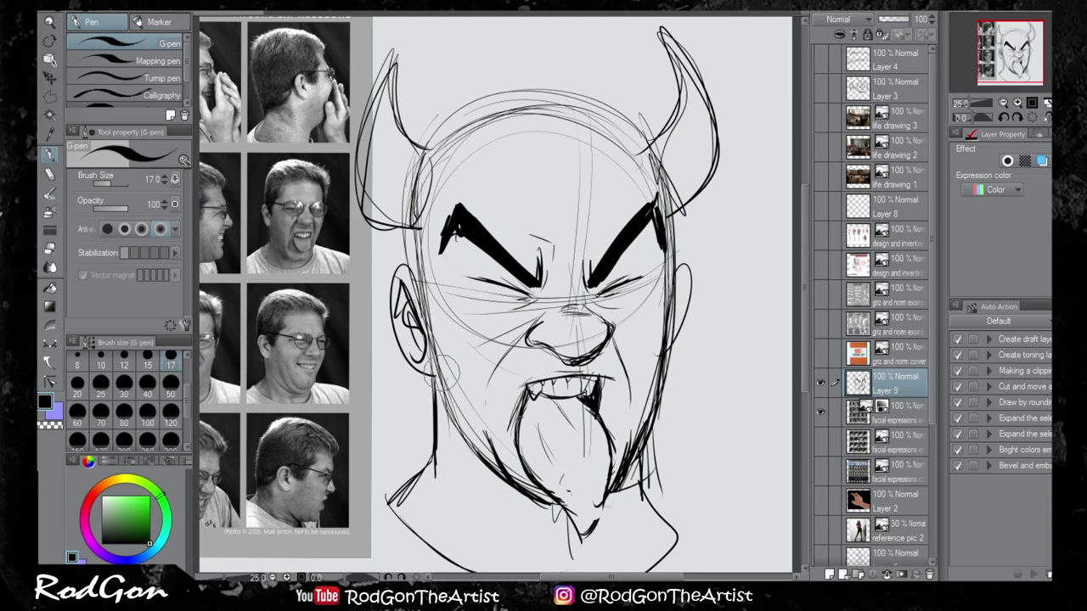
# - Erase the rough construction lines along the left cheek, redraw its contour darker, and add lines to the neck and shoulder
pyautogui.moveTo(443, 367); pyautogui.dragTo(453, 437)
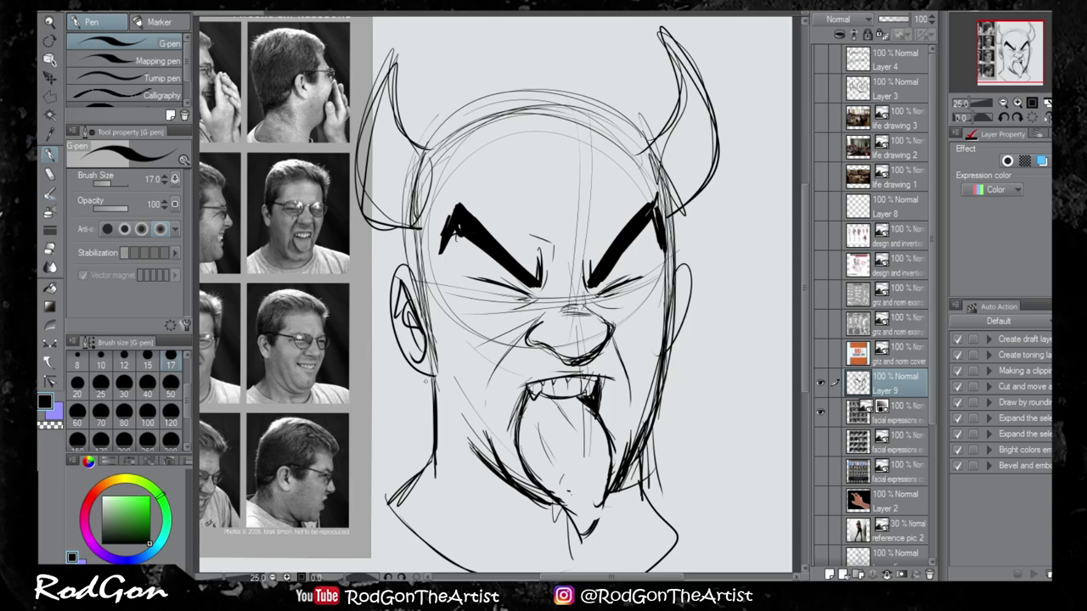
pyautogui.moveTo(430, 348); pyautogui.dragTo(460, 442)
pyautogui.moveTo(438, 443); pyautogui.dragTo(438, 461)
pyautogui.moveTo(472, 501); pyautogui.dragTo(508, 571)
pyautogui.moveTo(641, 441); pyautogui.dragTo(681, 543)
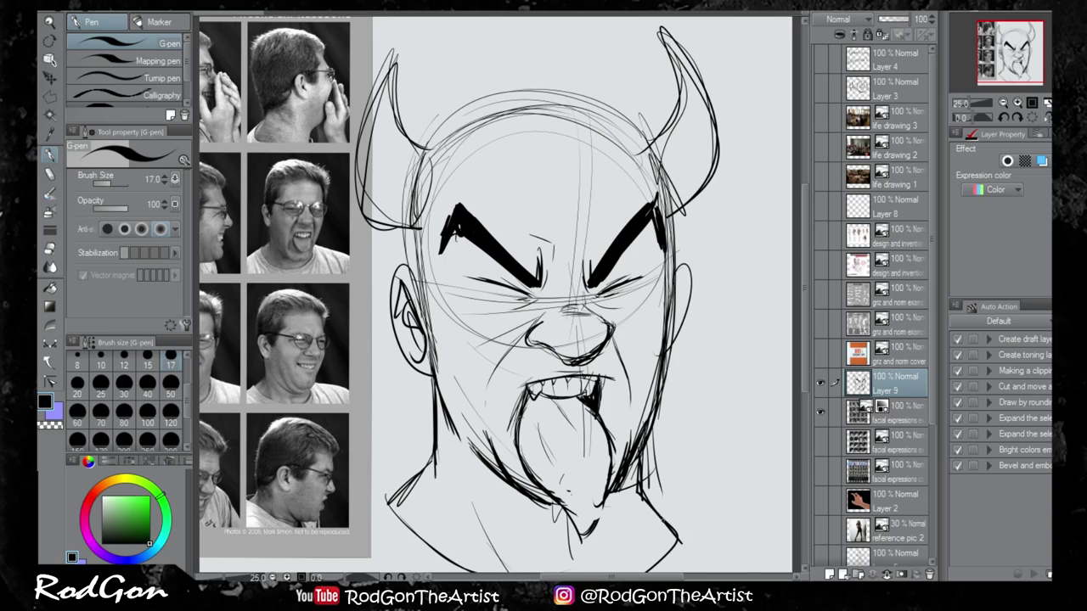
# - Add a layer beneath the line art and paint the nose and both ears muted red with brush size 80
pyautogui.click(904, 419)
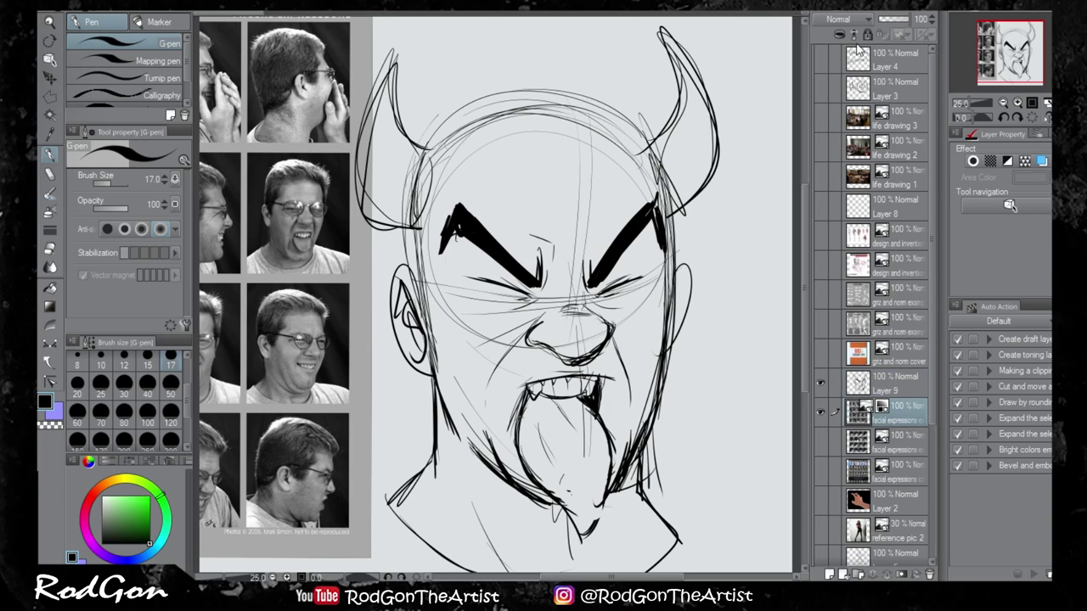
pyautogui.click(830, 575)
pyautogui.moveTo(132, 508)
pyautogui.mouseDown()
pyautogui.moveTo(119, 500)
pyautogui.moveTo(124, 521)
pyautogui.moveTo(100, 485)
pyautogui.moveTo(90, 492)
pyautogui.moveTo(124, 512)
pyautogui.moveTo(115, 516)
pyautogui.mouseUp()
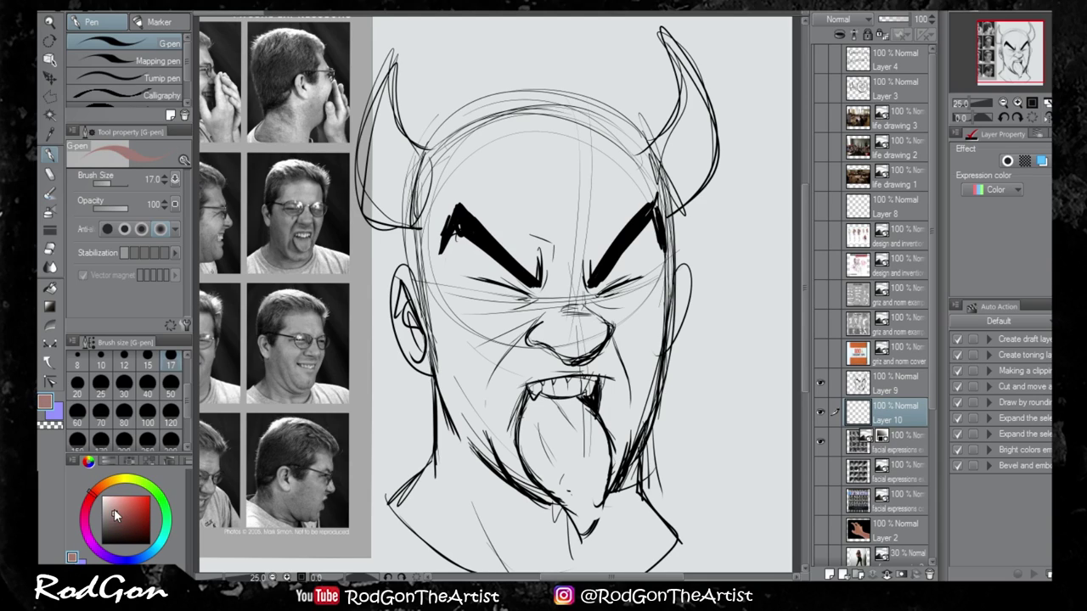
pyautogui.click(124, 415)
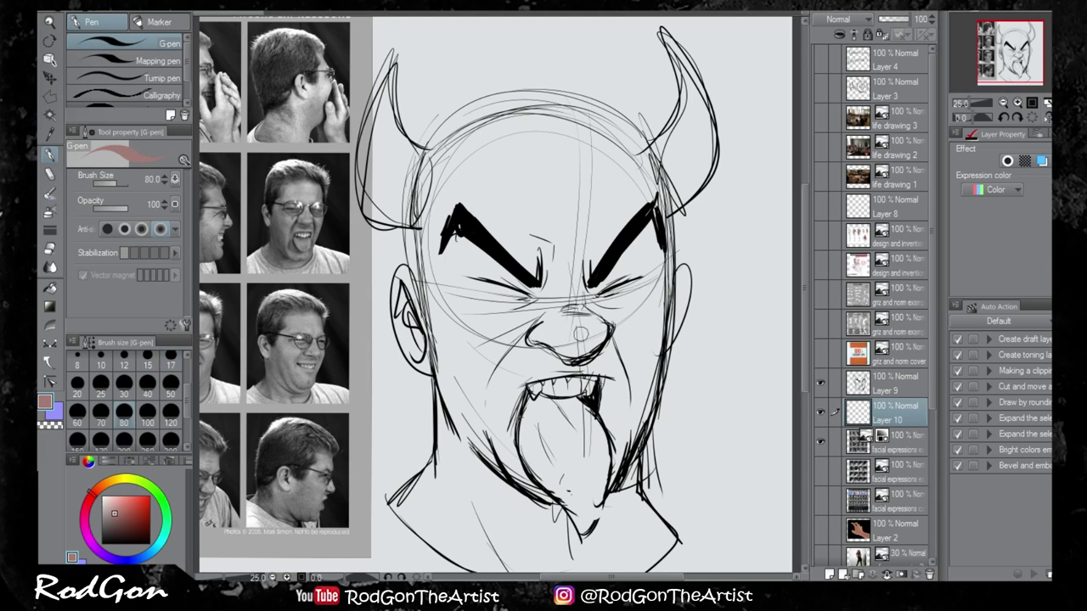
pyautogui.moveTo(581, 331)
pyautogui.mouseDown()
pyautogui.moveTo(552, 332)
pyautogui.moveTo(595, 327)
pyautogui.moveTo(569, 329)
pyautogui.moveTo(591, 348)
pyautogui.moveTo(540, 336)
pyautogui.mouseUp()
pyautogui.moveTo(400, 314)
pyautogui.mouseDown()
pyautogui.moveTo(401, 289)
pyautogui.moveTo(420, 361)
pyautogui.moveTo(412, 340)
pyautogui.mouseUp()
pyautogui.moveTo(679, 270)
pyautogui.mouseDown()
pyautogui.moveTo(679, 335)
pyautogui.moveTo(668, 341)
pyautogui.mouseUp()
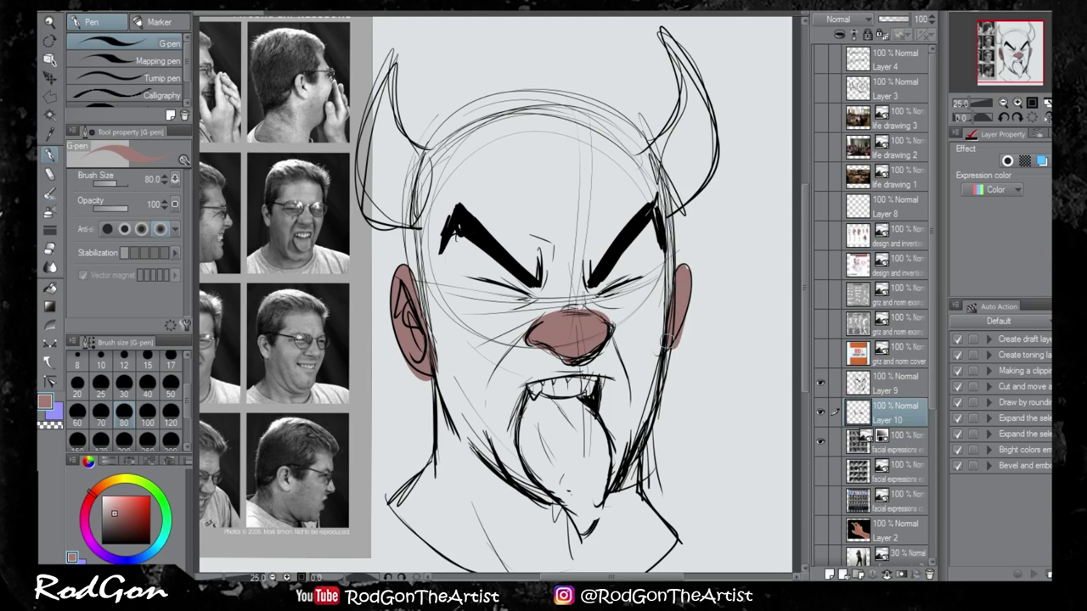
# - Shade the lower nose in a darker red-brown, then paint lighter muted red over its upper part and both ears
pyautogui.click(116, 522)
pyautogui.moveTo(536, 339)
pyautogui.mouseDown()
pyautogui.moveTo(607, 344)
pyautogui.moveTo(530, 336)
pyautogui.mouseUp()
pyautogui.hotkey('ctrl', 'z')
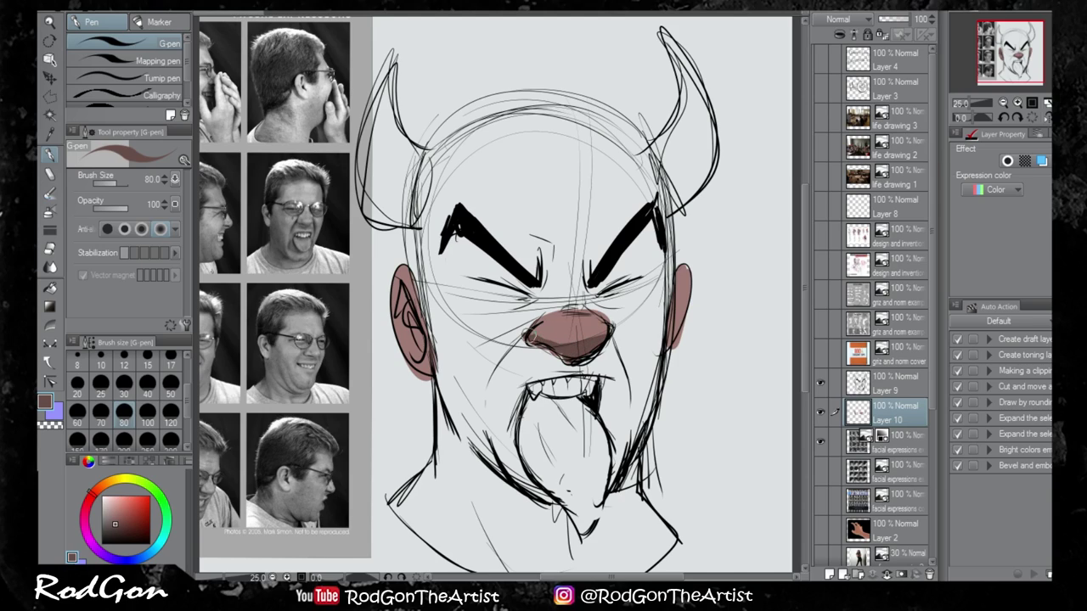
pyautogui.click(113, 514)
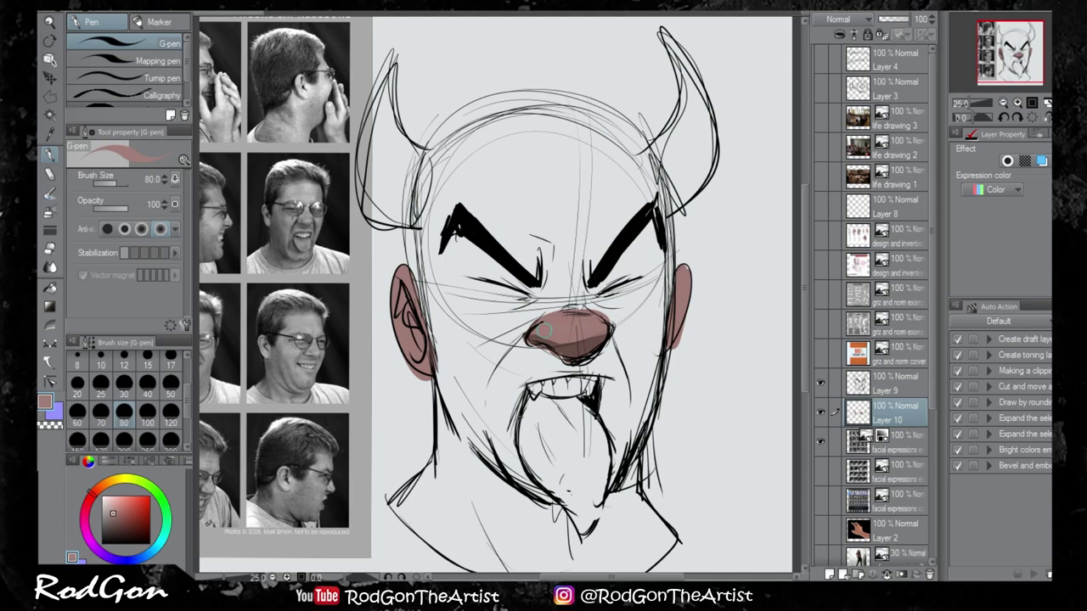
pyautogui.click(114, 514)
pyautogui.moveTo(586, 326); pyautogui.dragTo(547, 323)
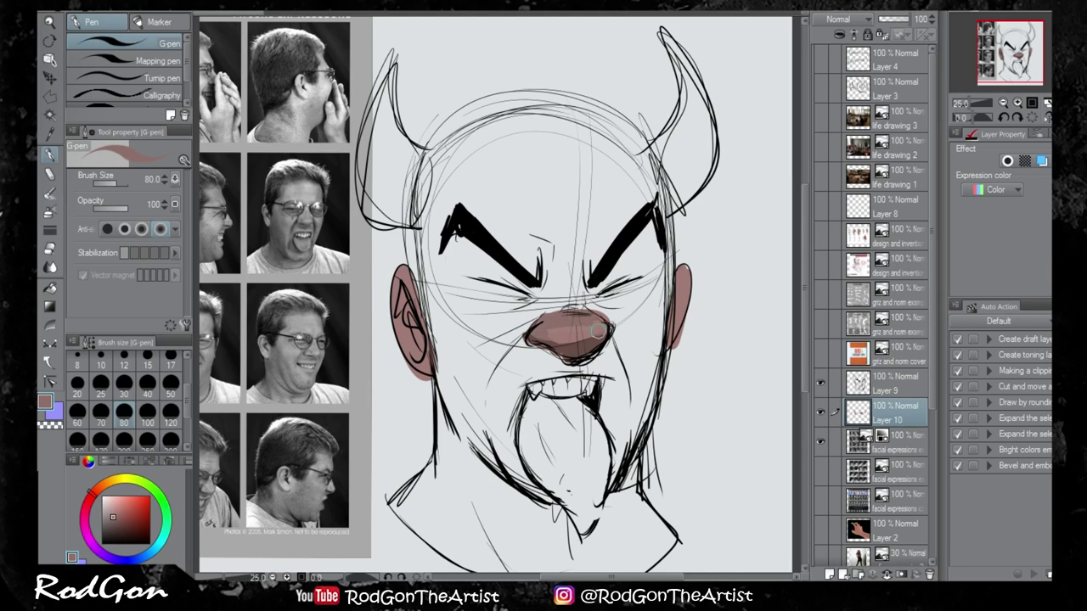
pyautogui.moveTo(411, 311); pyautogui.dragTo(416, 346)
pyautogui.moveTo(682, 293); pyautogui.dragTo(670, 333)
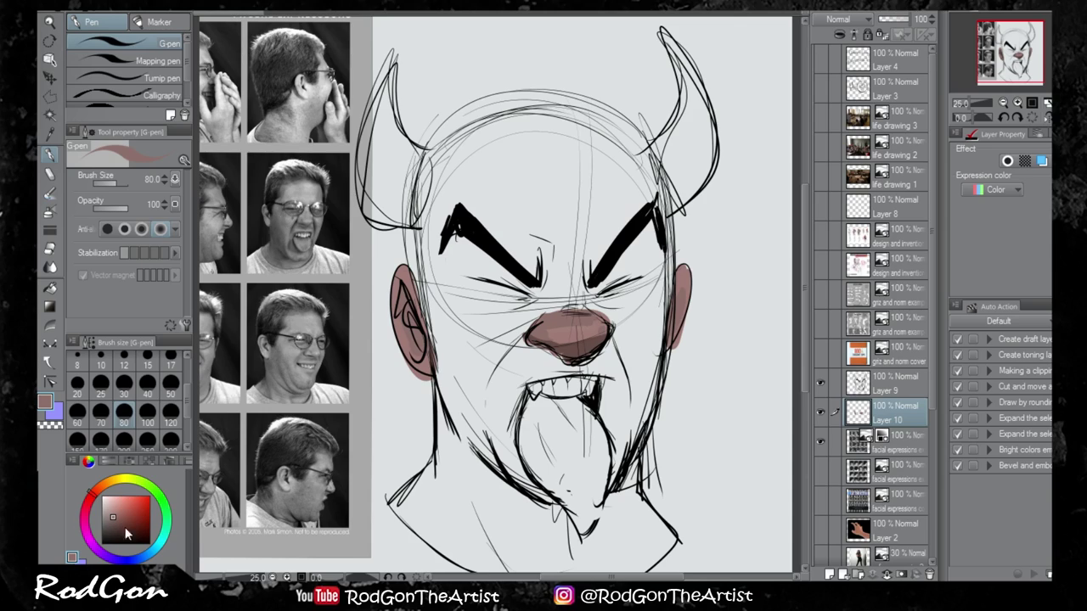
# - Paint a thin white highlight across the nose with brush size 15
pyautogui.click(101, 495)
pyautogui.click(101, 361)
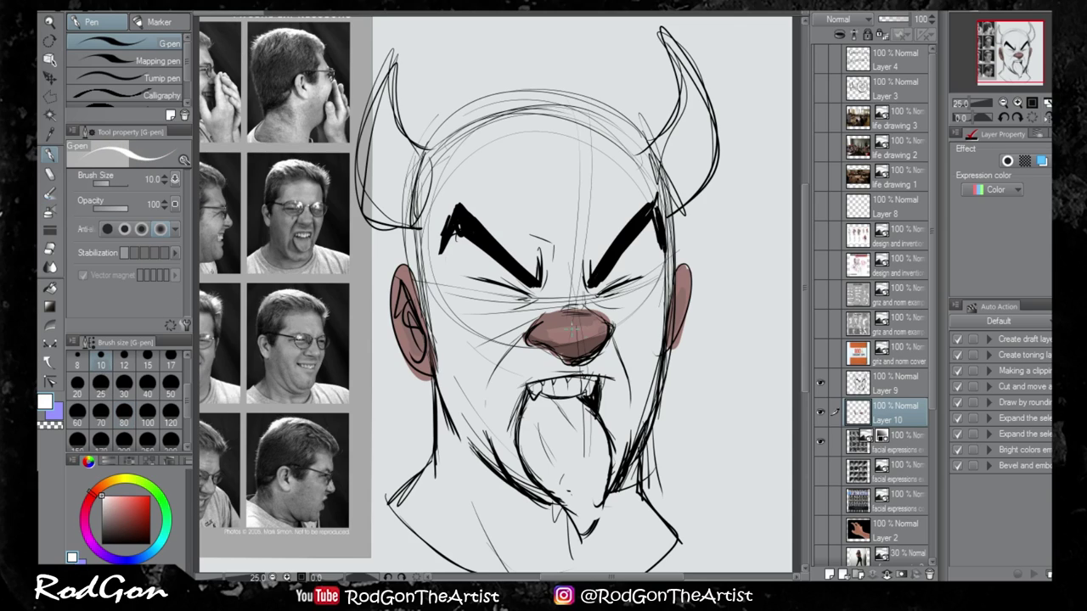
pyautogui.click(124, 361)
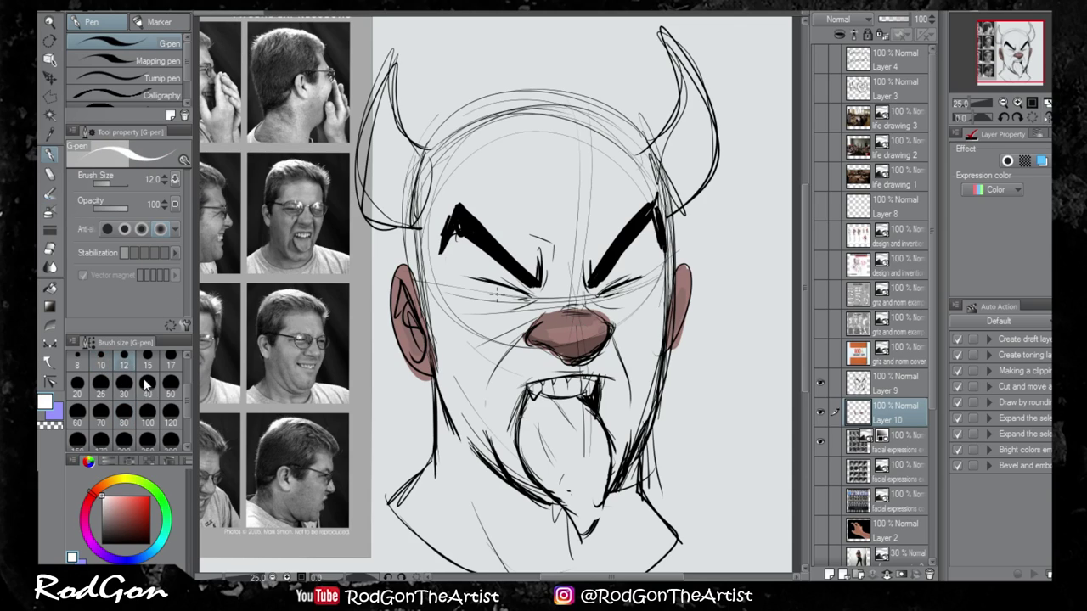
pyautogui.click(150, 362)
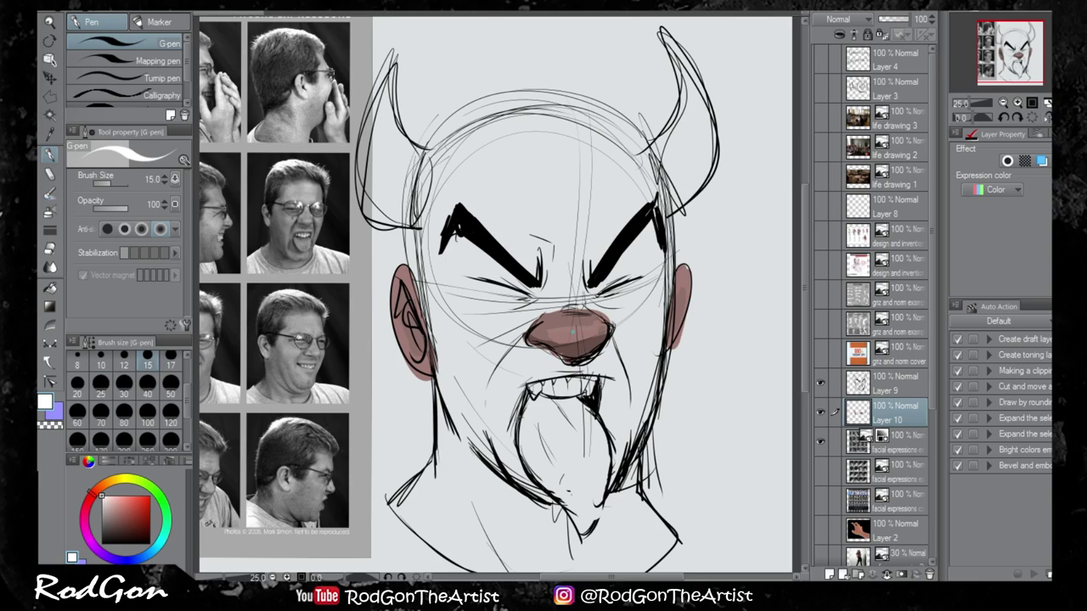
pyautogui.moveTo(572, 331); pyautogui.dragTo(584, 328)
# - Letter "BYE!" in black beside the right horn on Layer 9 with brush size 30, and add a zigzag flourish below it
pyautogui.click(905, 391)
pyautogui.moveTo(123, 523); pyautogui.dragTo(101, 543)
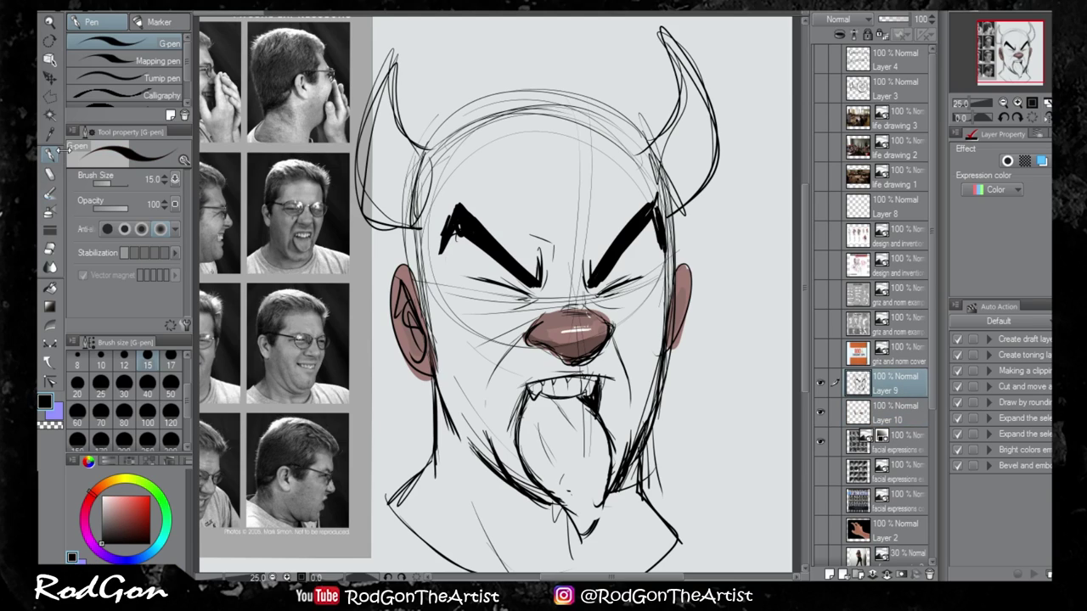
pyautogui.click(124, 384)
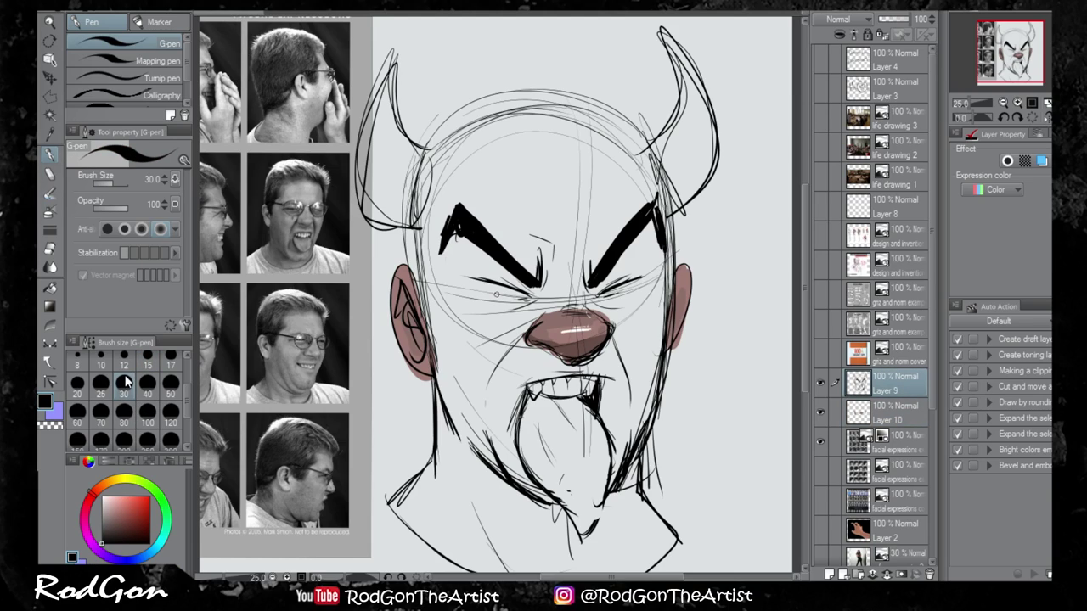
pyautogui.moveTo(699, 231); pyautogui.dragTo(703, 248)
pyautogui.moveTo(688, 219)
pyautogui.mouseDown()
pyautogui.moveTo(708, 215)
pyautogui.moveTo(703, 250)
pyautogui.mouseUp()
pyautogui.moveTo(703, 217)
pyautogui.mouseDown()
pyautogui.moveTo(731, 223)
pyautogui.moveTo(735, 204)
pyautogui.moveTo(755, 207)
pyautogui.moveTo(761, 168)
pyautogui.moveTo(763, 194)
pyautogui.mouseUp()
pyautogui.click(779, 207)
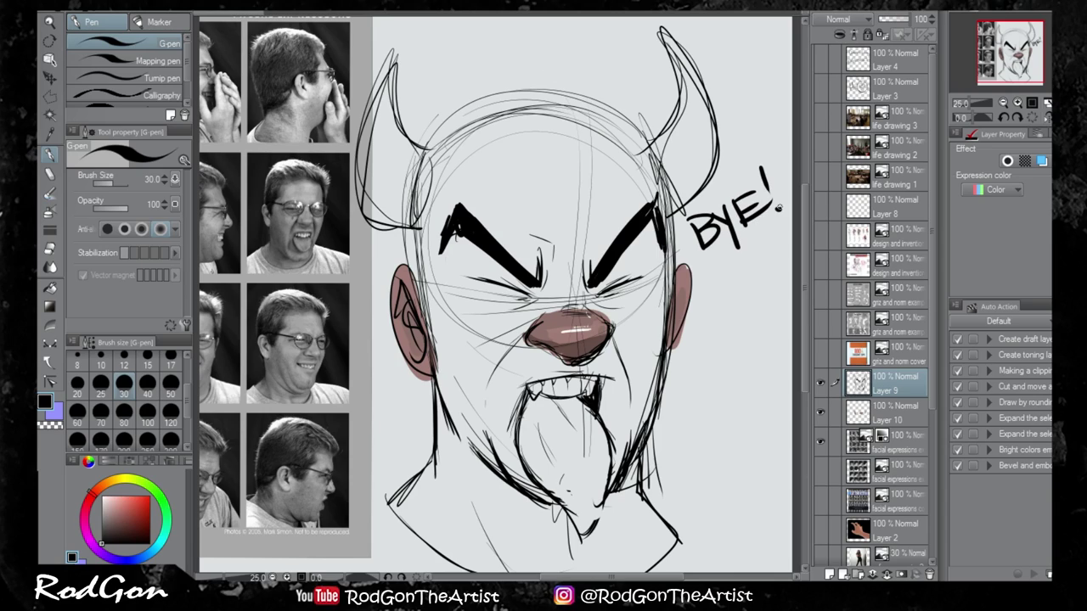
pyautogui.moveTo(767, 244)
pyautogui.mouseDown()
pyautogui.moveTo(723, 282)
pyautogui.moveTo(737, 316)
pyautogui.mouseUp()
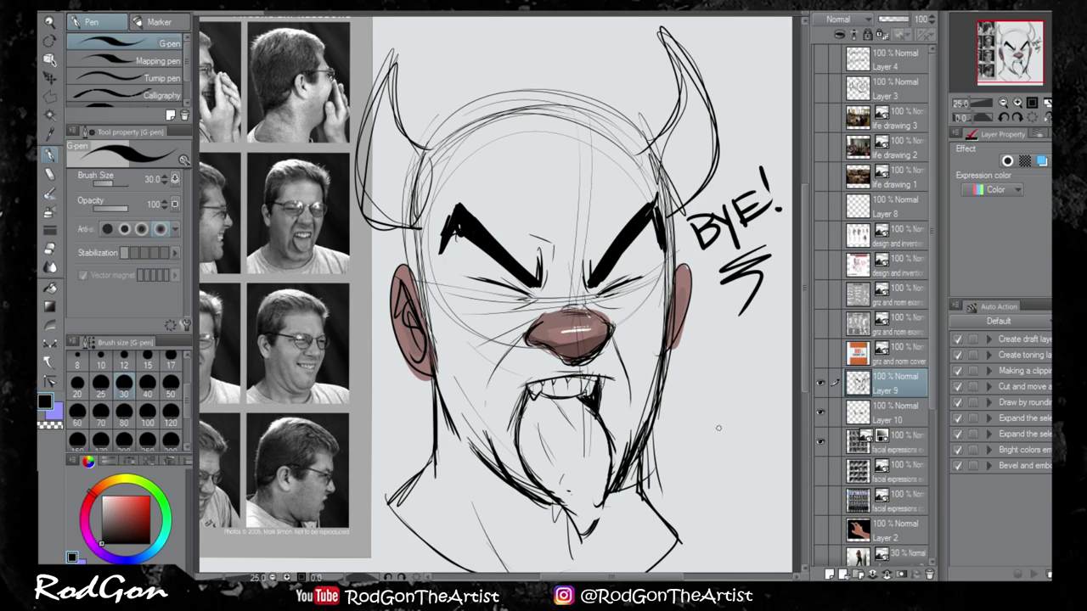
# - Draw a large arrow pointing diagonally down toward the right shoulder and fill its head solid black
pyautogui.moveTo(752, 385); pyautogui.dragTo(667, 535)
pyautogui.moveTo(666, 535)
pyautogui.mouseDown()
pyautogui.moveTo(726, 500)
pyautogui.moveTo(676, 530)
pyautogui.mouseUp()
pyautogui.moveTo(698, 488)
pyautogui.mouseDown()
pyautogui.moveTo(684, 519)
pyautogui.moveTo(660, 514)
pyautogui.moveTo(682, 481)
pyautogui.moveTo(663, 509)
pyautogui.moveTo(669, 529)
pyautogui.moveTo(720, 501)
pyautogui.mouseUp()
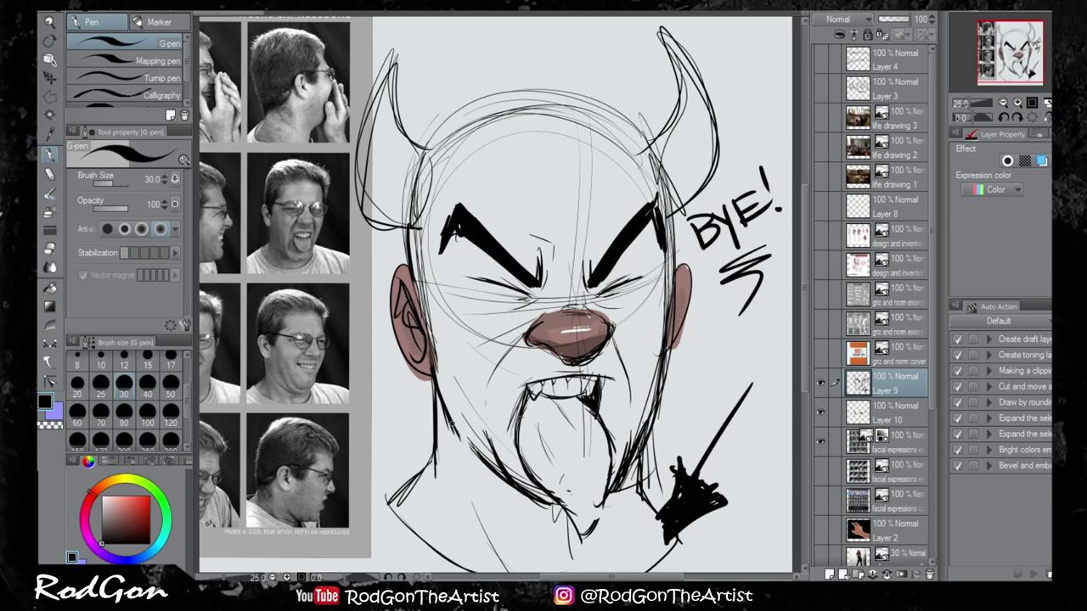
# - Thicken the neck and shoulder lines and the outlines of both horns with bold black strokes
pyautogui.moveTo(431, 454); pyautogui.dragTo(373, 508)
pyautogui.moveTo(648, 465); pyautogui.dragTo(663, 531)
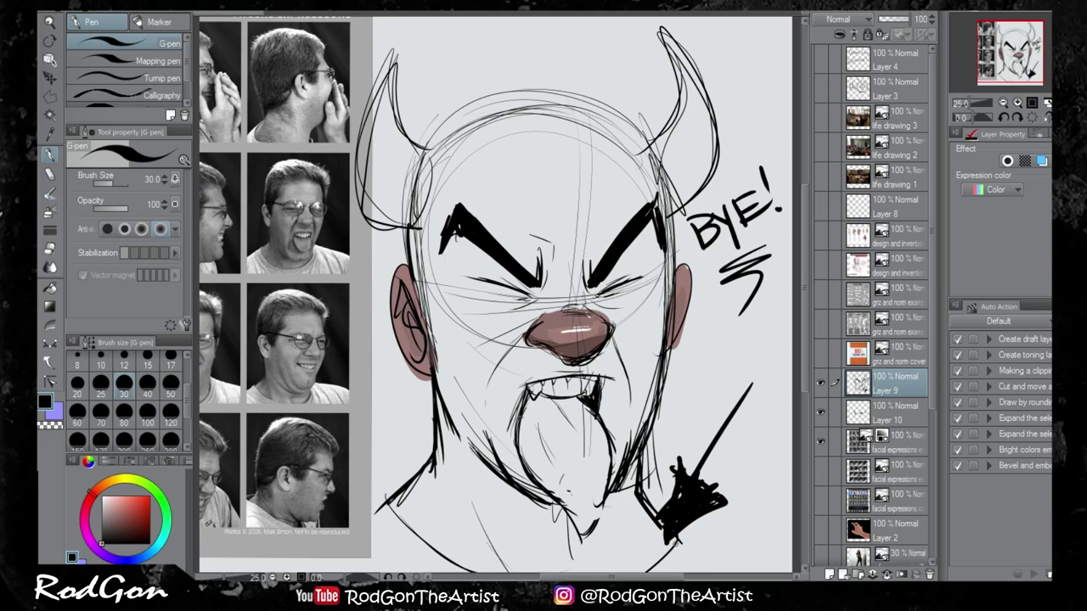
pyautogui.moveTo(393, 59)
pyautogui.mouseDown()
pyautogui.moveTo(369, 106)
pyautogui.moveTo(403, 251)
pyautogui.mouseUp()
pyautogui.moveTo(356, 216); pyautogui.dragTo(415, 244)
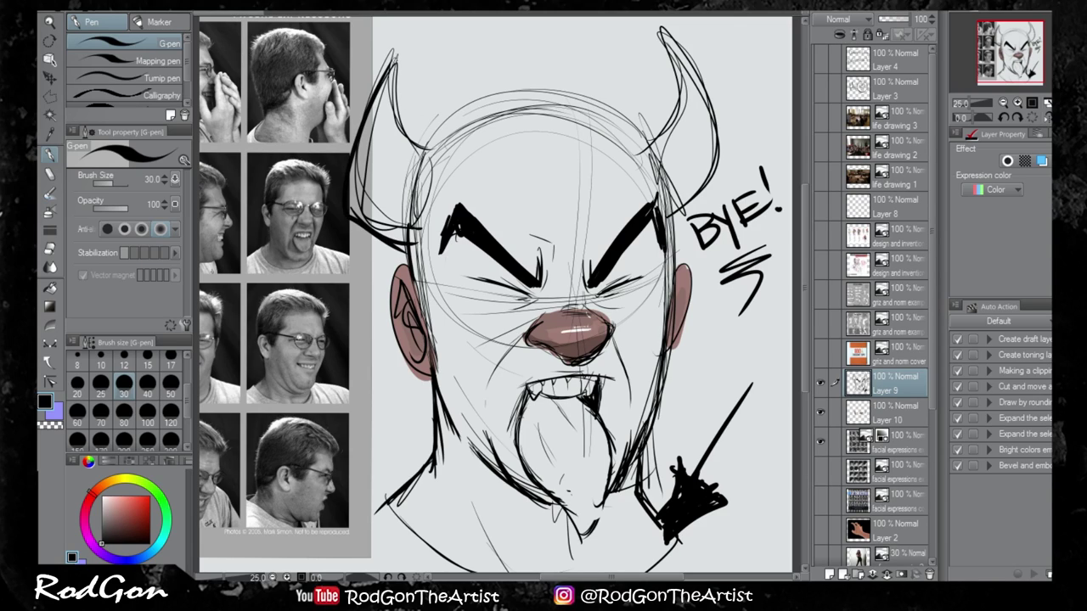
pyautogui.moveTo(394, 60); pyautogui.dragTo(435, 157)
pyautogui.moveTo(643, 141)
pyautogui.mouseDown()
pyautogui.moveTo(653, 135)
pyautogui.moveTo(665, 23)
pyautogui.mouseUp()
pyautogui.moveTo(665, 25)
pyautogui.mouseDown()
pyautogui.moveTo(720, 160)
pyautogui.moveTo(666, 229)
pyautogui.mouseUp()
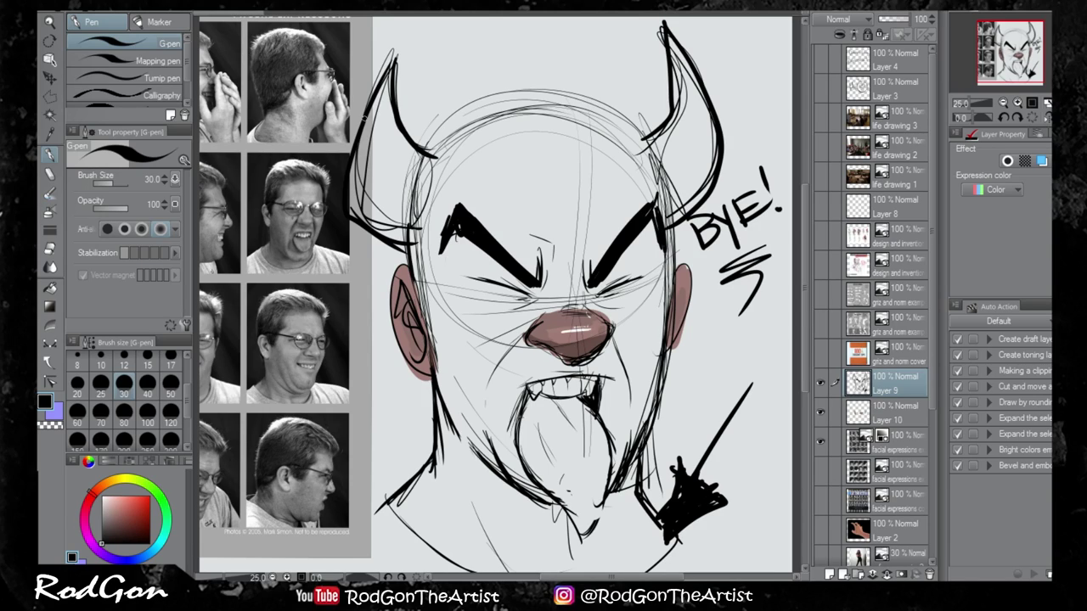
# - Add dark hatched bands across the left horn and blacken the area around its base
pyautogui.moveTo(364, 129); pyautogui.dragTo(392, 125)
pyautogui.moveTo(355, 184)
pyautogui.mouseDown()
pyautogui.moveTo(372, 154)
pyautogui.moveTo(387, 166)
pyautogui.moveTo(401, 136)
pyautogui.moveTo(402, 167)
pyautogui.mouseUp()
pyautogui.moveTo(413, 154)
pyautogui.mouseDown()
pyautogui.moveTo(403, 190)
pyautogui.moveTo(408, 244)
pyautogui.mouseUp()
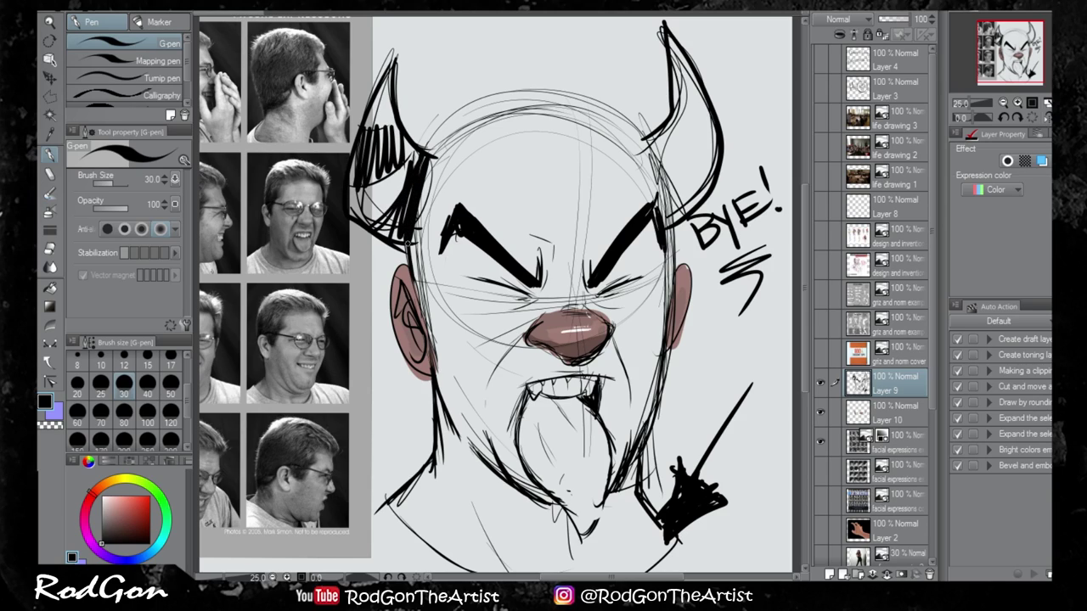
pyautogui.moveTo(426, 161); pyautogui.dragTo(409, 243)
pyautogui.moveTo(407, 241); pyautogui.dragTo(395, 248)
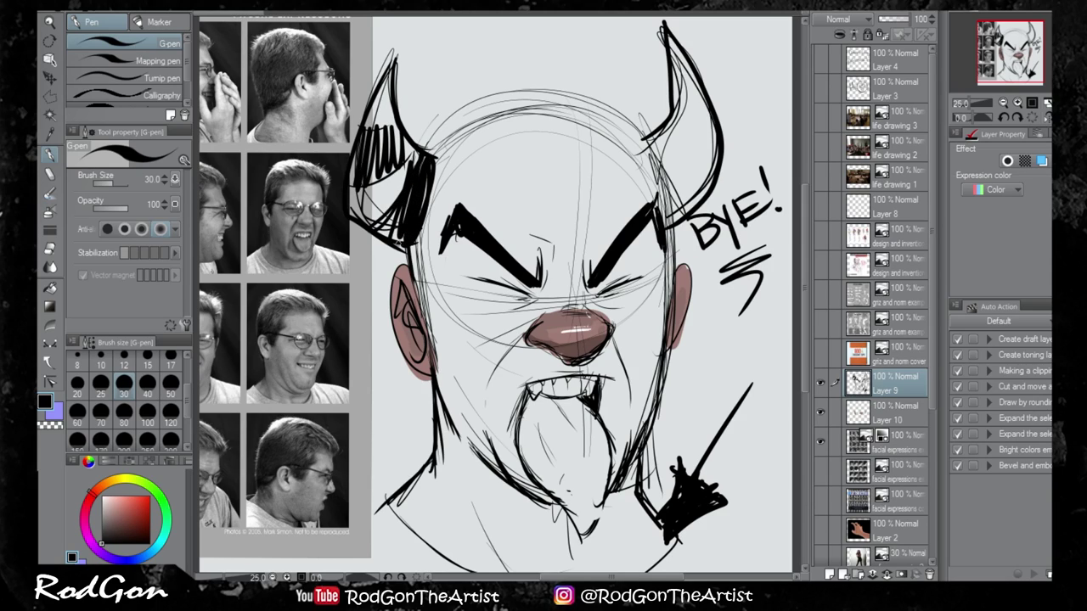